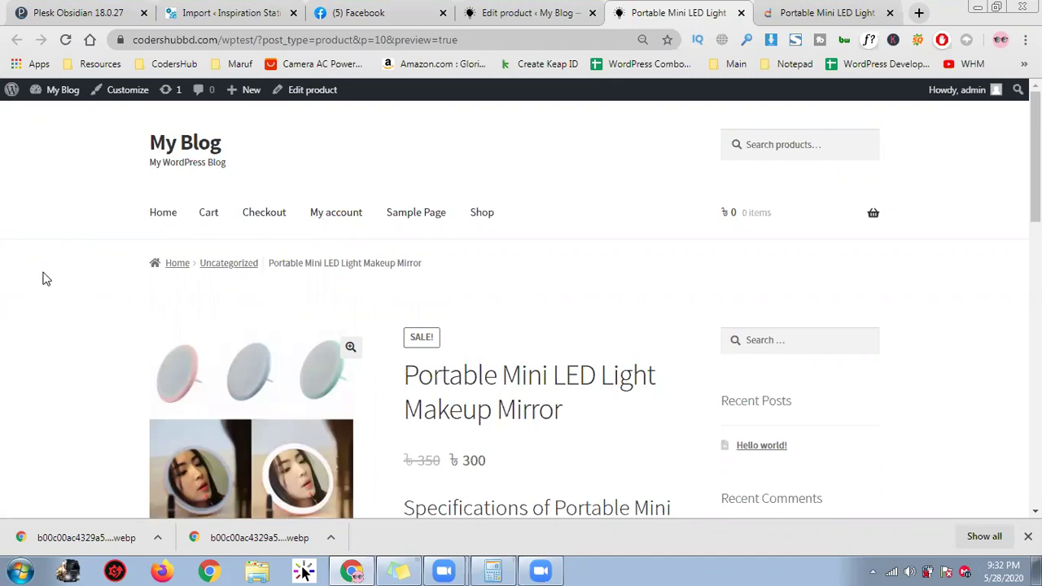
Step: Examine the previewed product page's header, menu and breadcrumb, and compare them with the original Daraz listing
scroll(16, 304, down, 1)
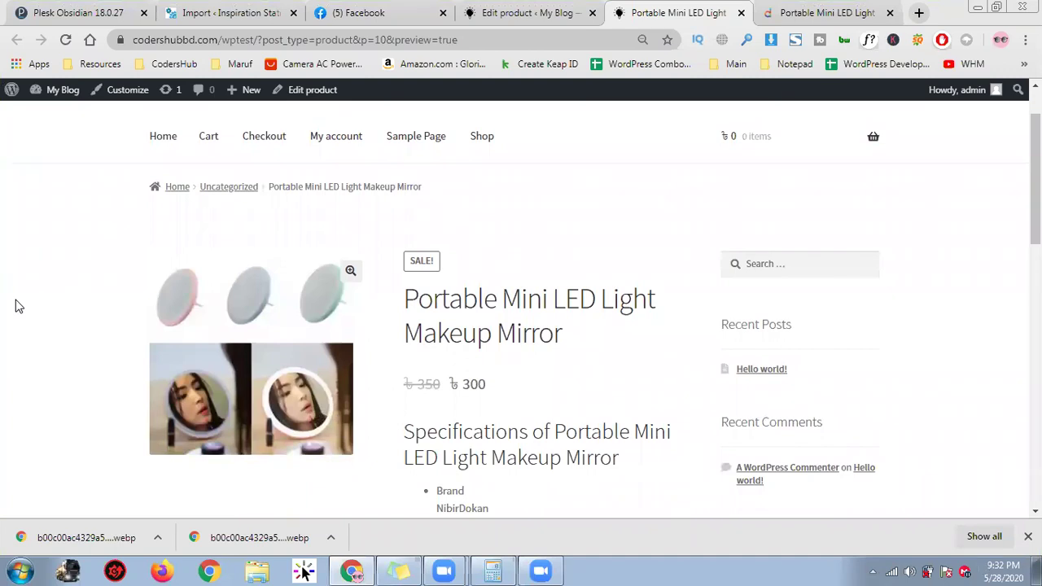
scroll(15, 307, up, 1)
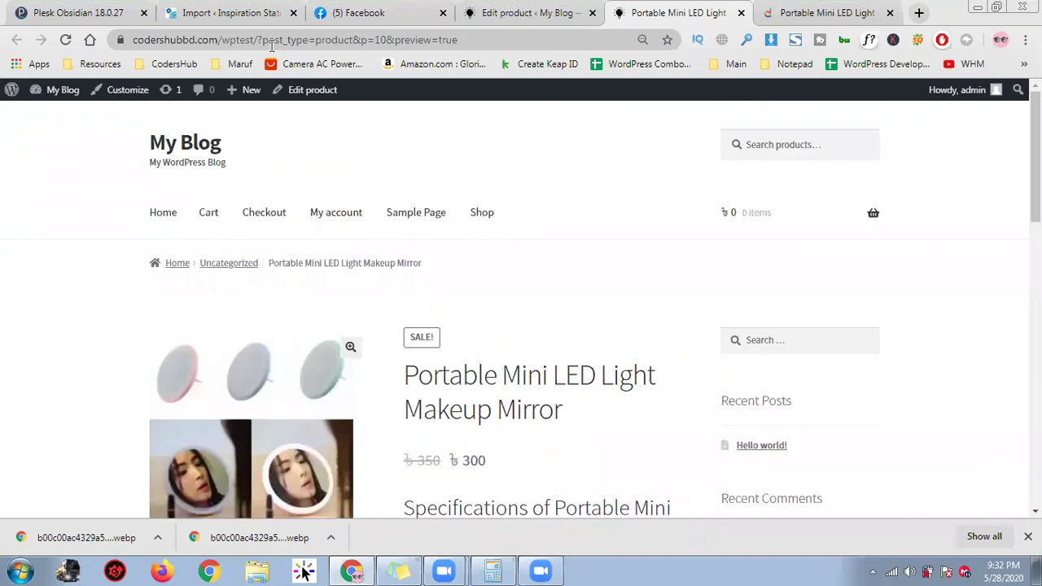
drag(74, 133, 609, 282)
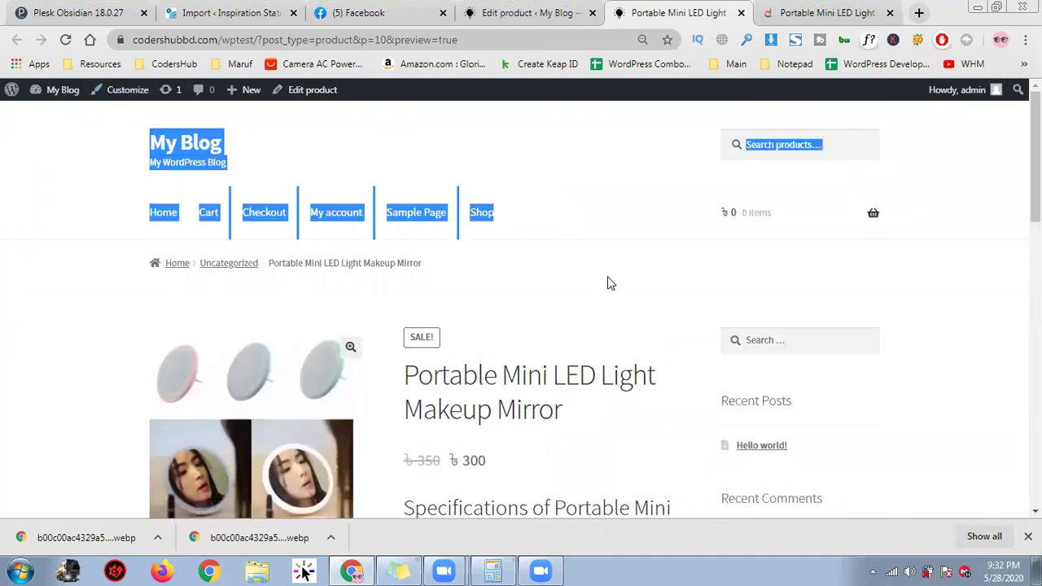
click(644, 272)
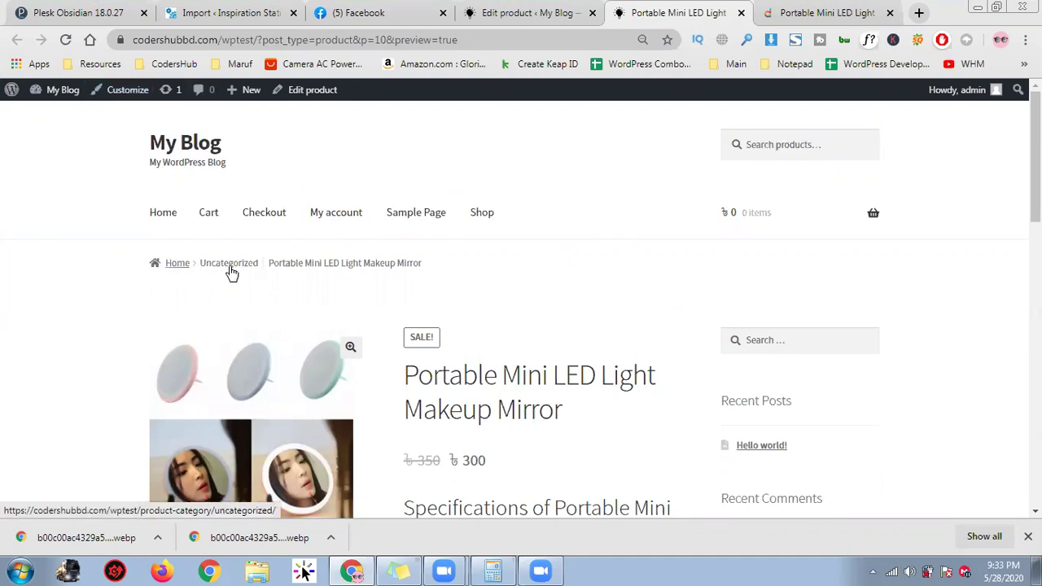
drag(323, 263, 486, 269)
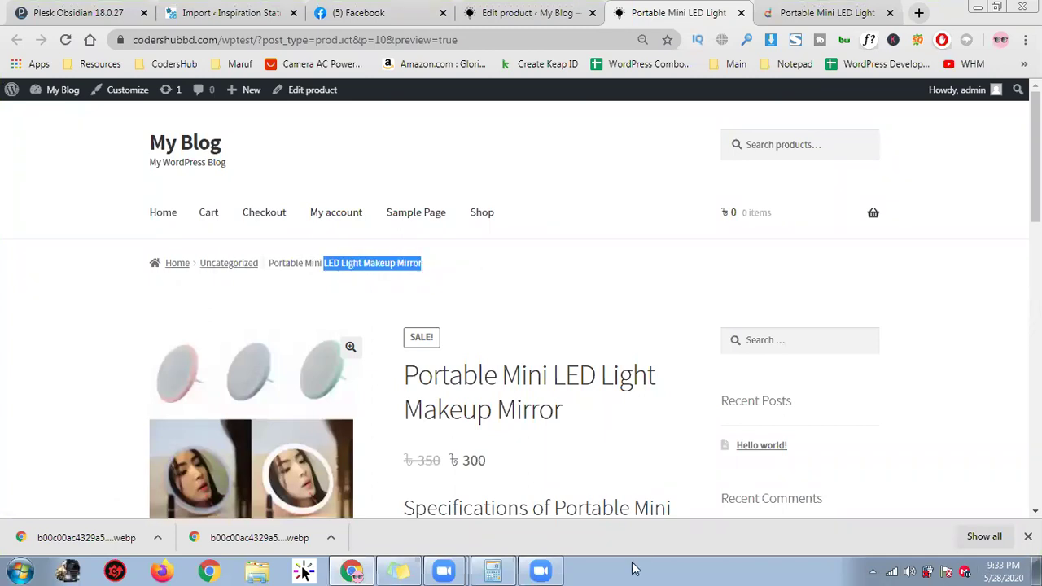
click(839, 12)
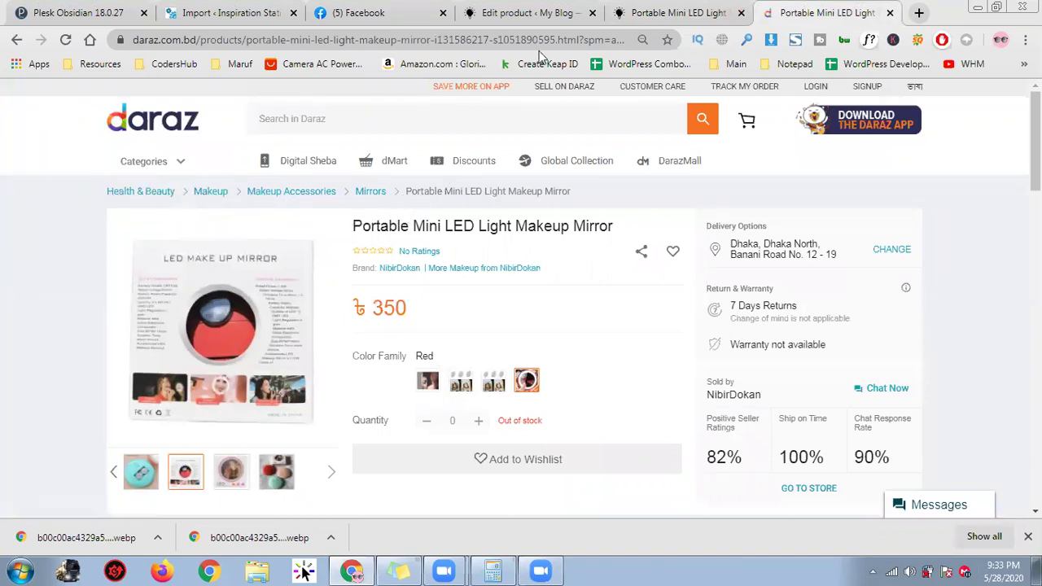
click(676, 10)
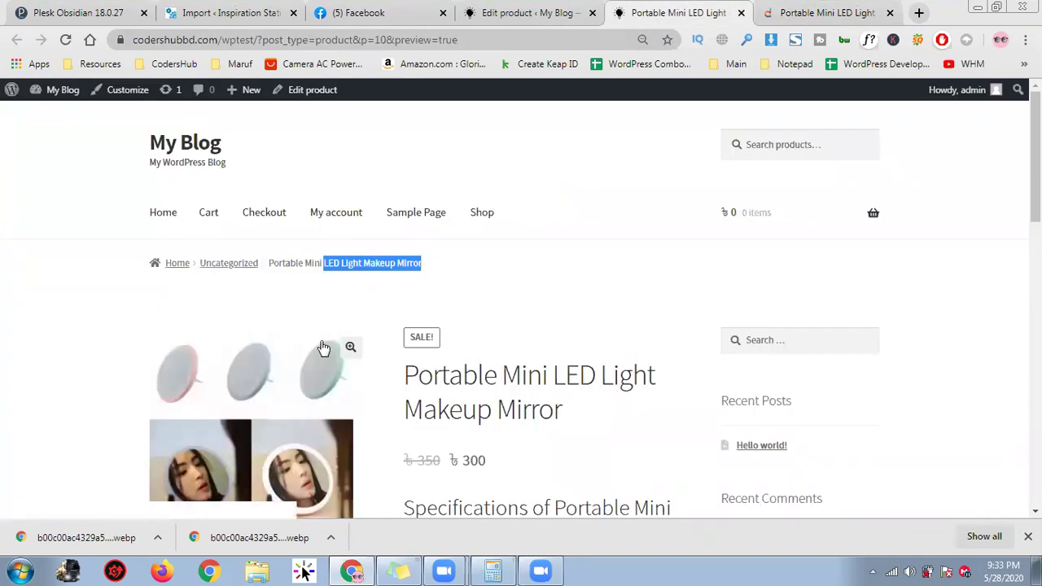
Step: Enlarge the product image in the preview, close it, and examine the product title and price area
scroll(517, 365, down, 1)
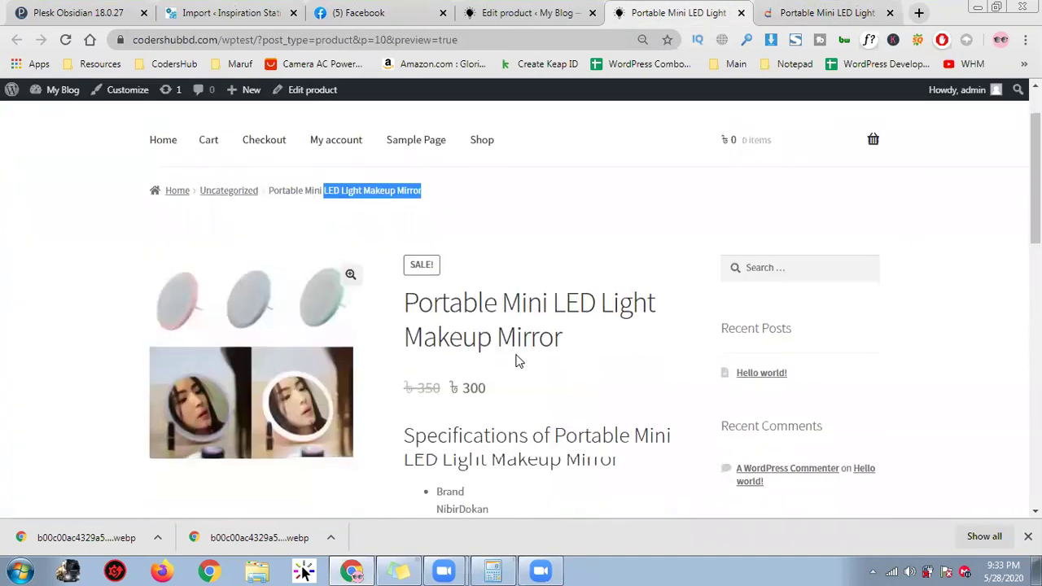
click(350, 271)
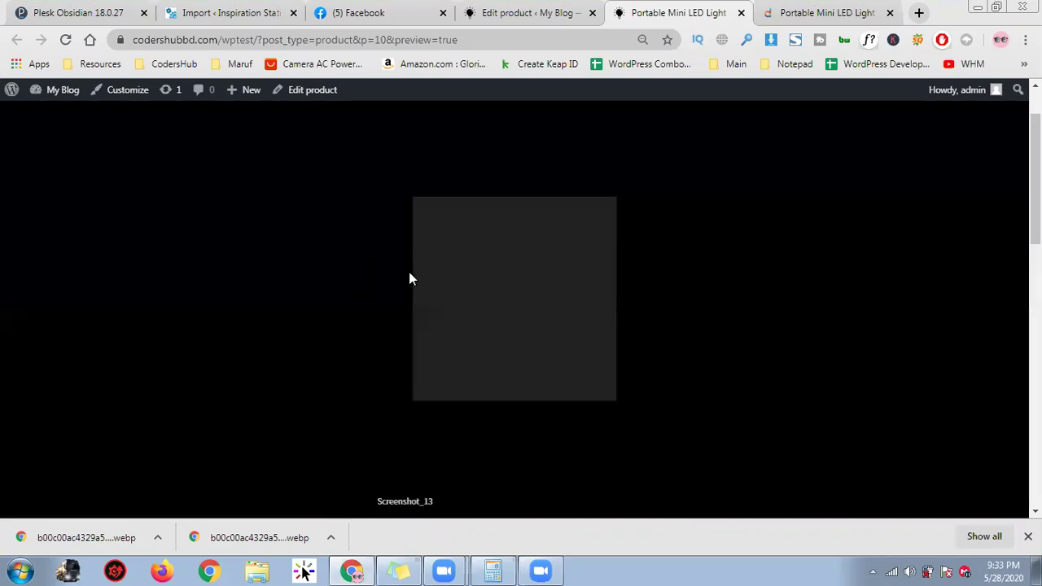
click(535, 282)
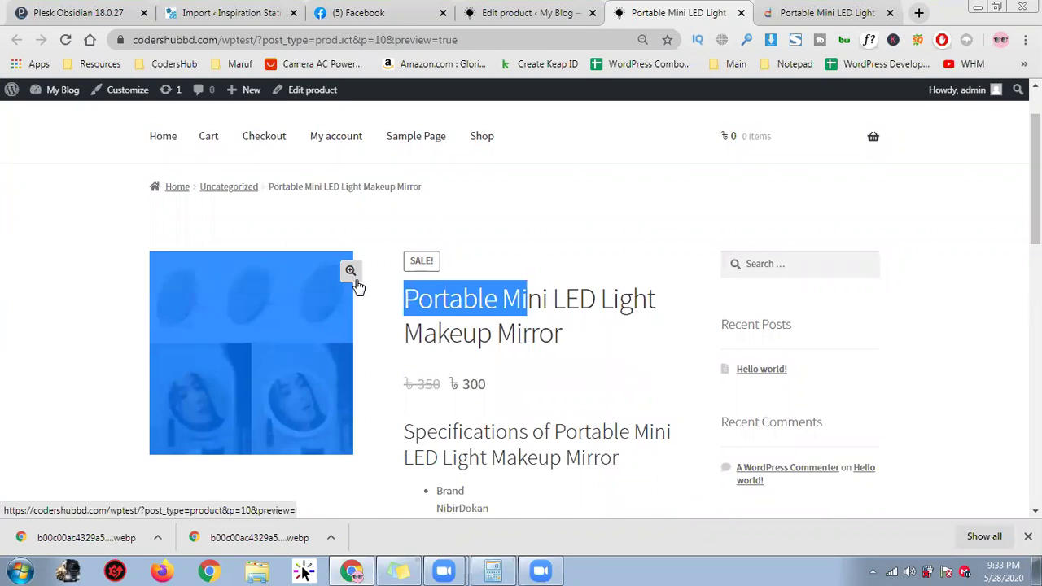
click(215, 389)
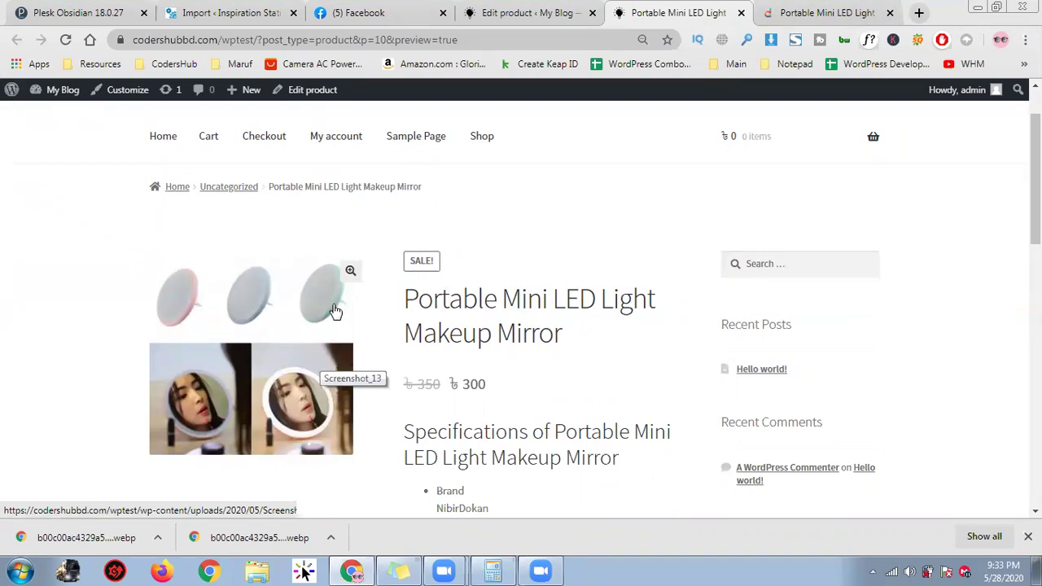
double_click(515, 306)
click(533, 10)
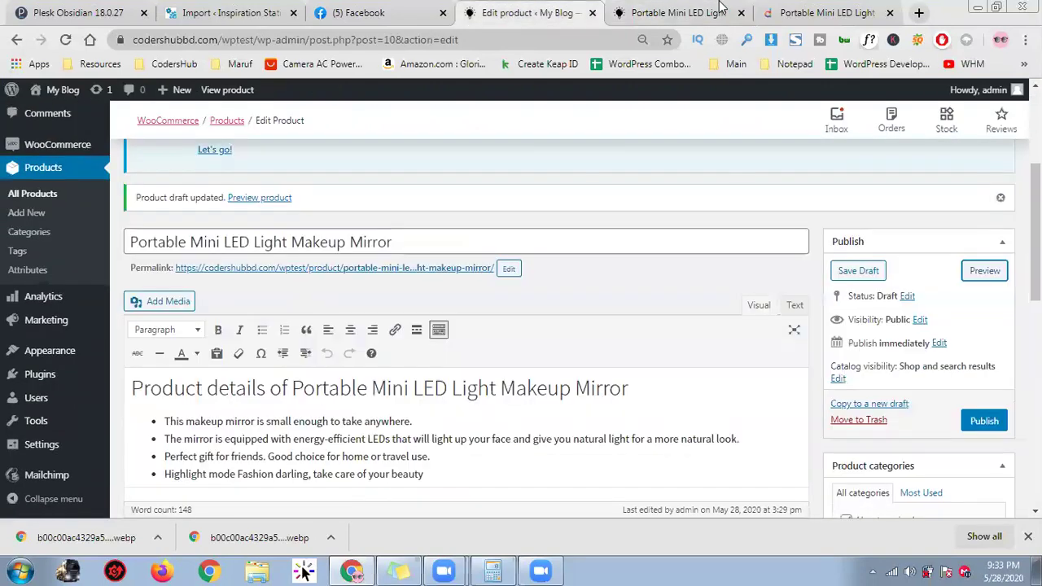
click(710, 12)
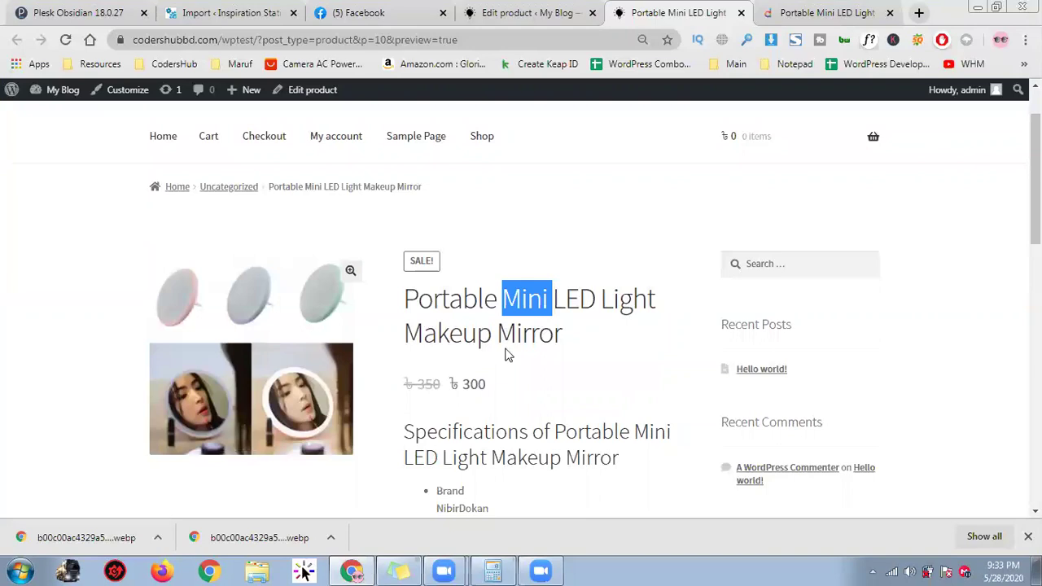
scroll(419, 312, down, 3)
Step: In the product editor, schedule the mirror's sale price from 2020-05-28 to 2020-05-29
click(533, 10)
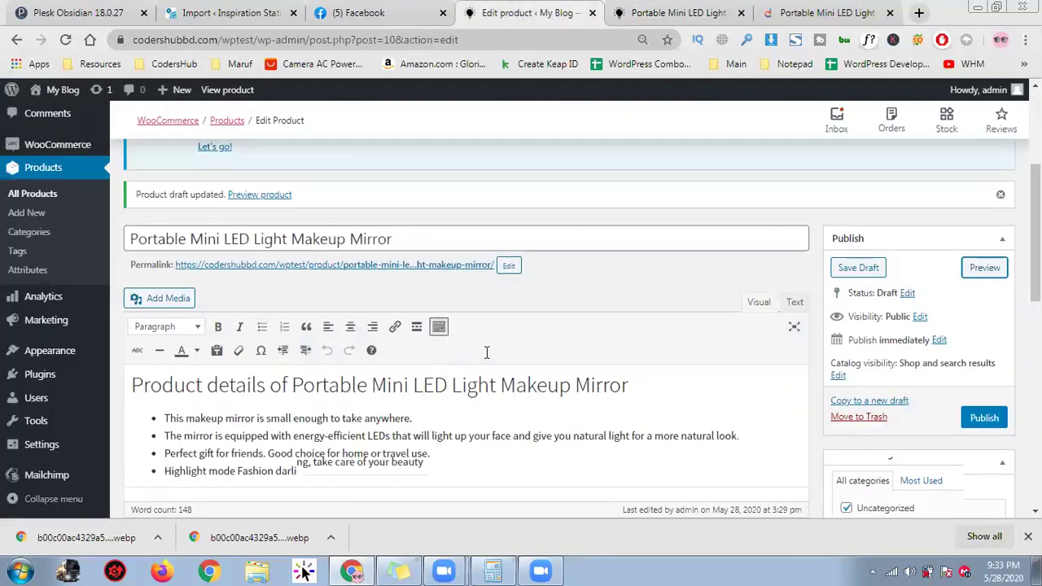
scroll(368, 392, down, 4)
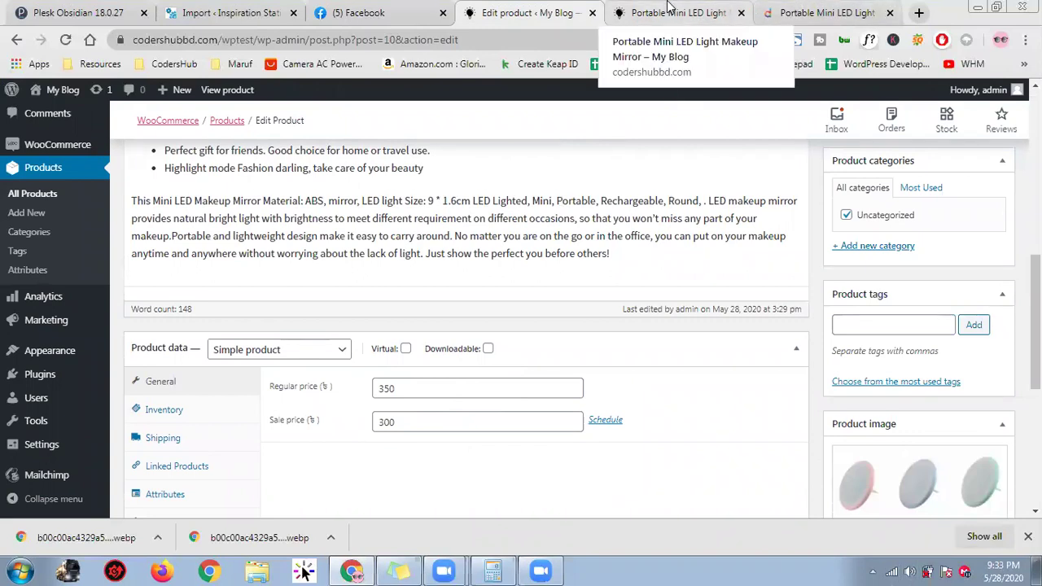
scroll(716, 252, down, 1)
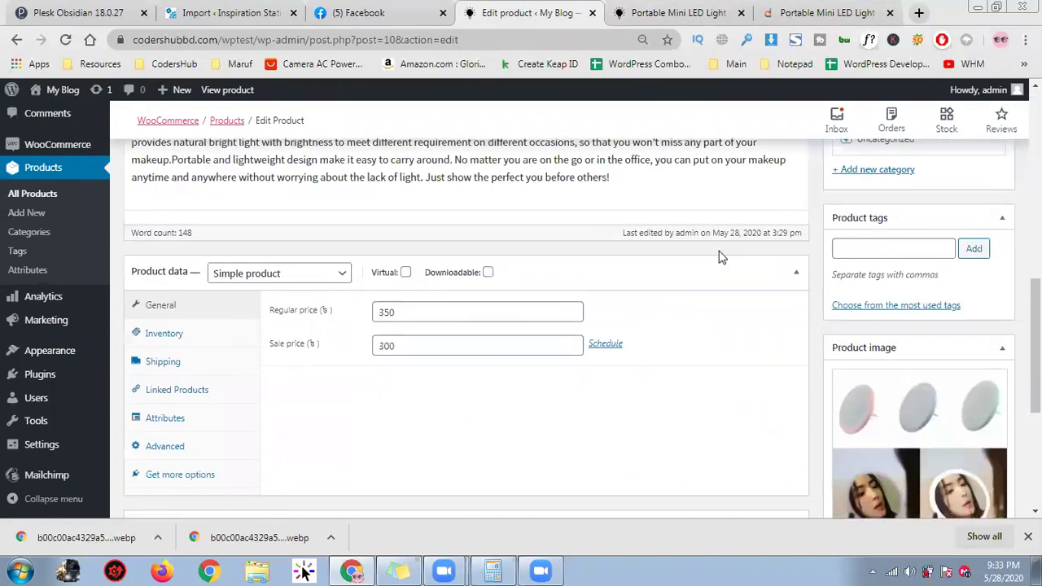
click(1009, 568)
click(713, 444)
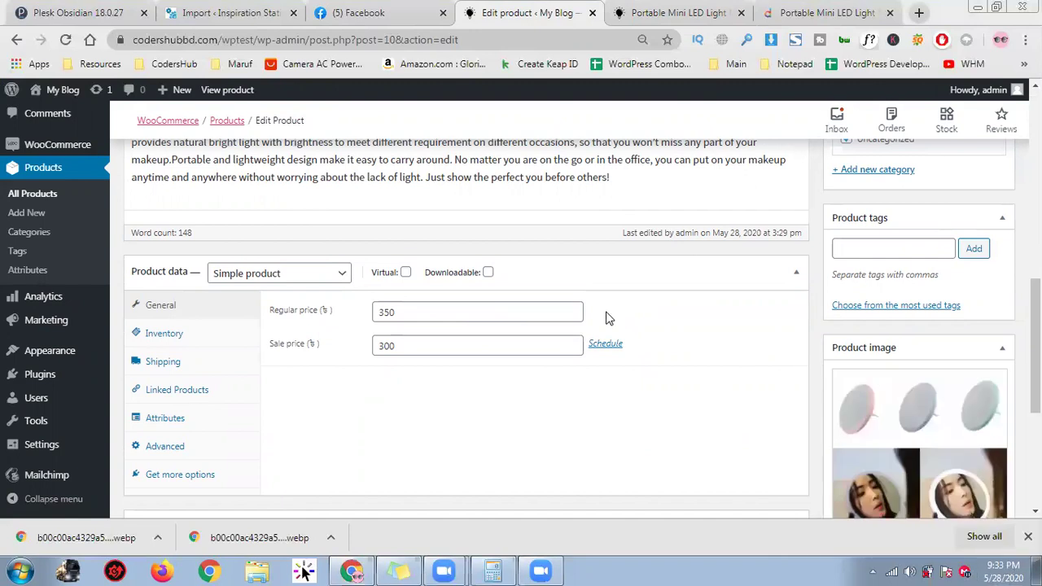
click(606, 344)
scroll(400, 356, down, 1)
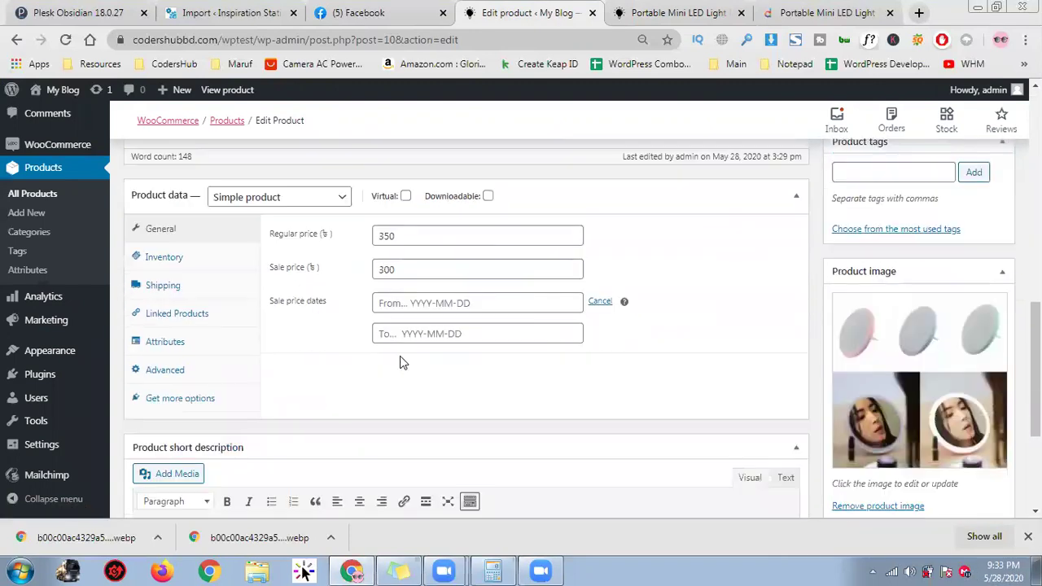
click(509, 301)
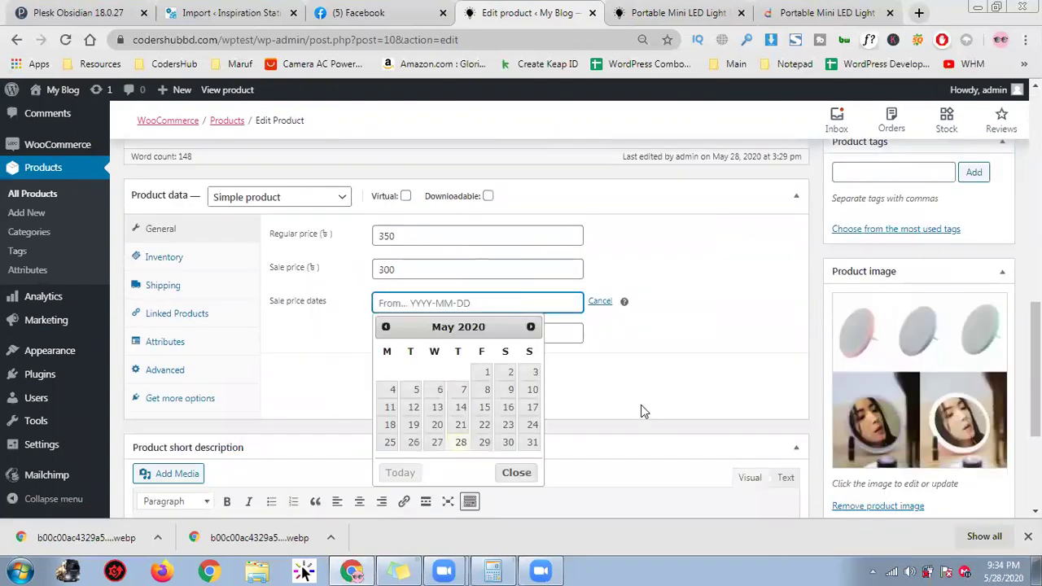
scroll(643, 330, down, 2)
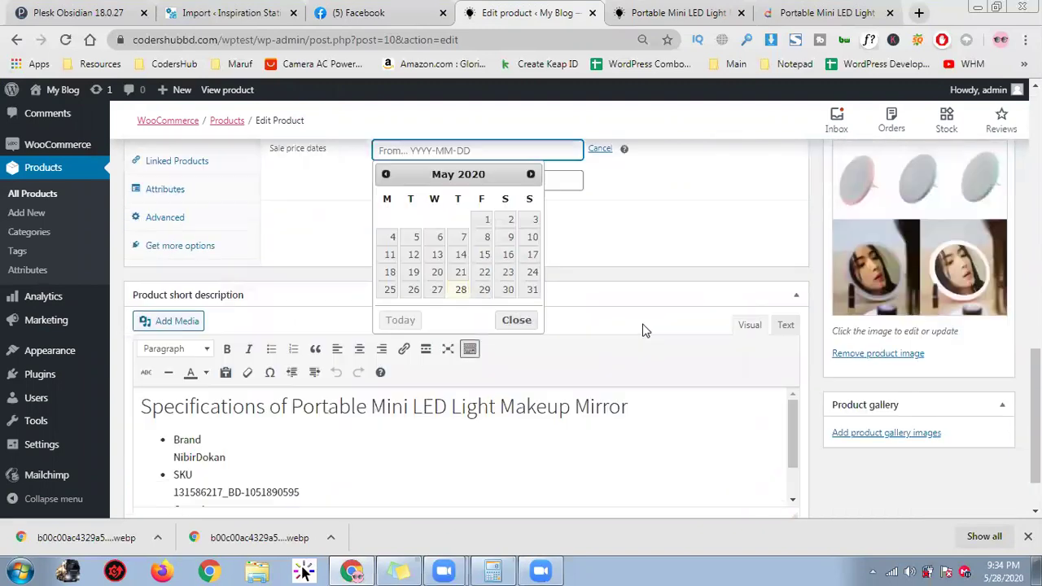
click(461, 290)
click(540, 179)
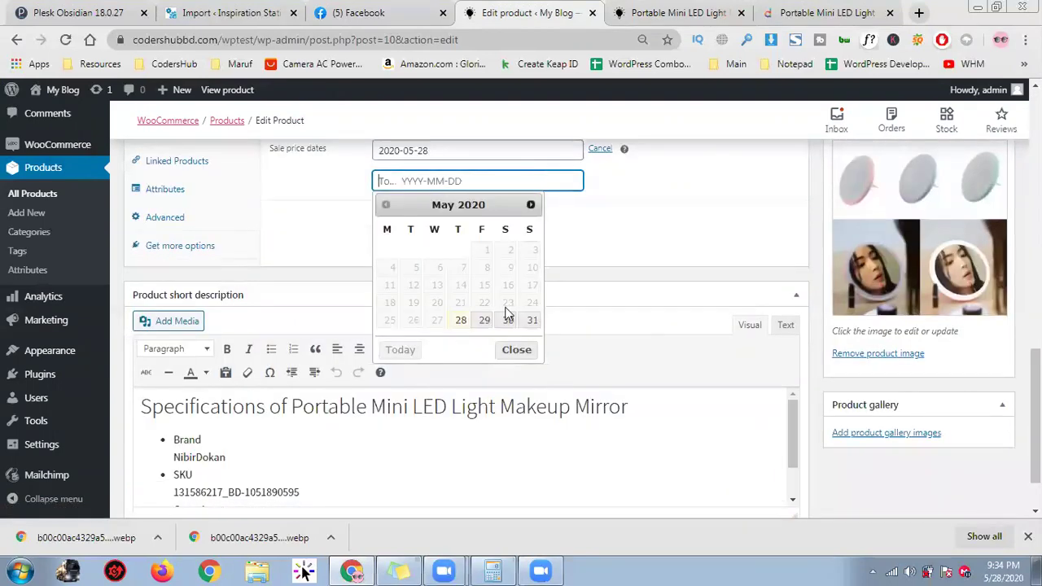
click(486, 320)
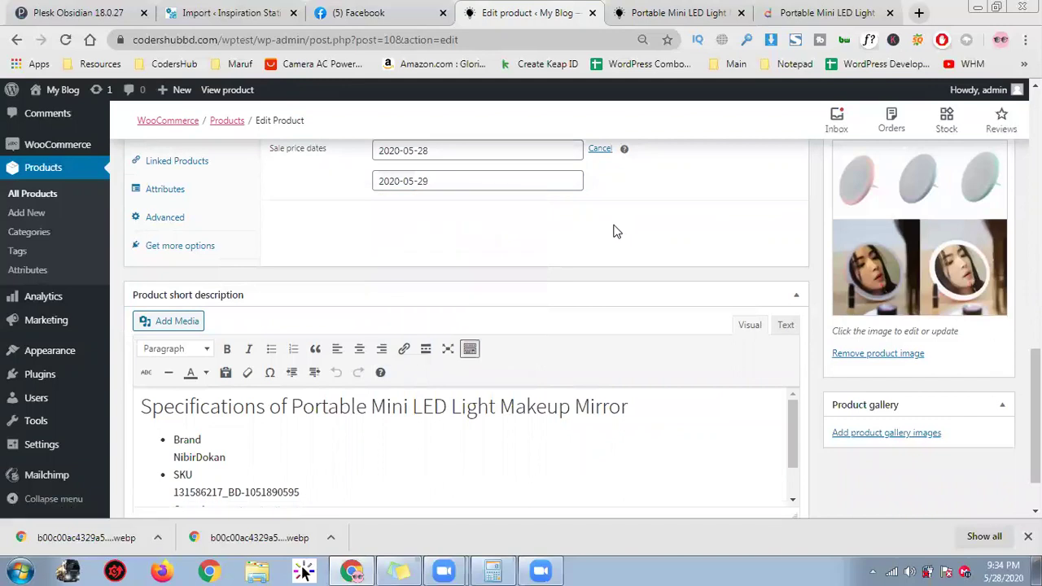
Step: Publish the Portable Mini LED Light Makeup Mirror product
scroll(749, 367, up, 2)
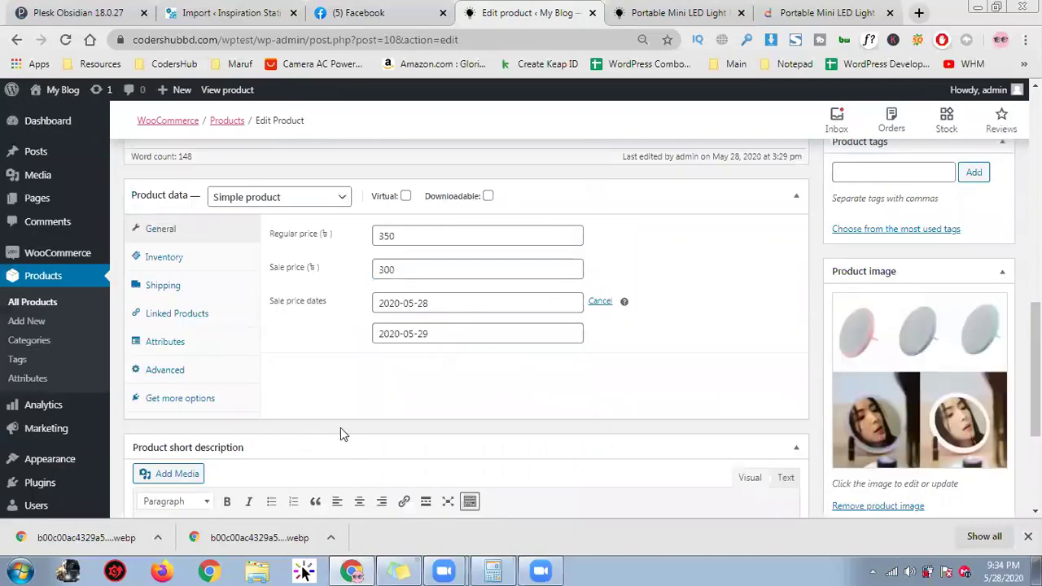
scroll(682, 392, up, 2)
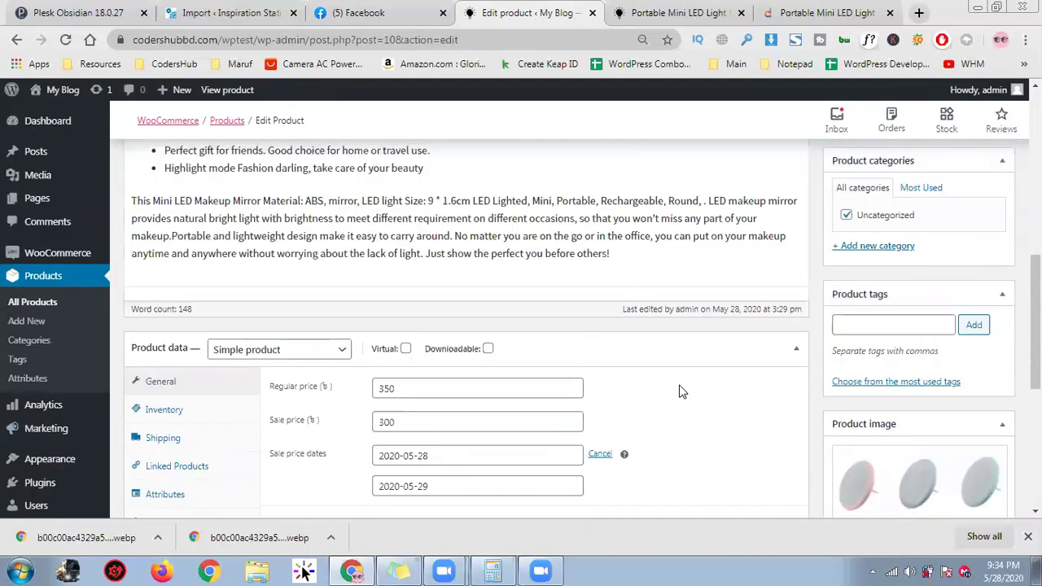
scroll(683, 391, up, 5)
scroll(983, 394, down, 3)
click(990, 502)
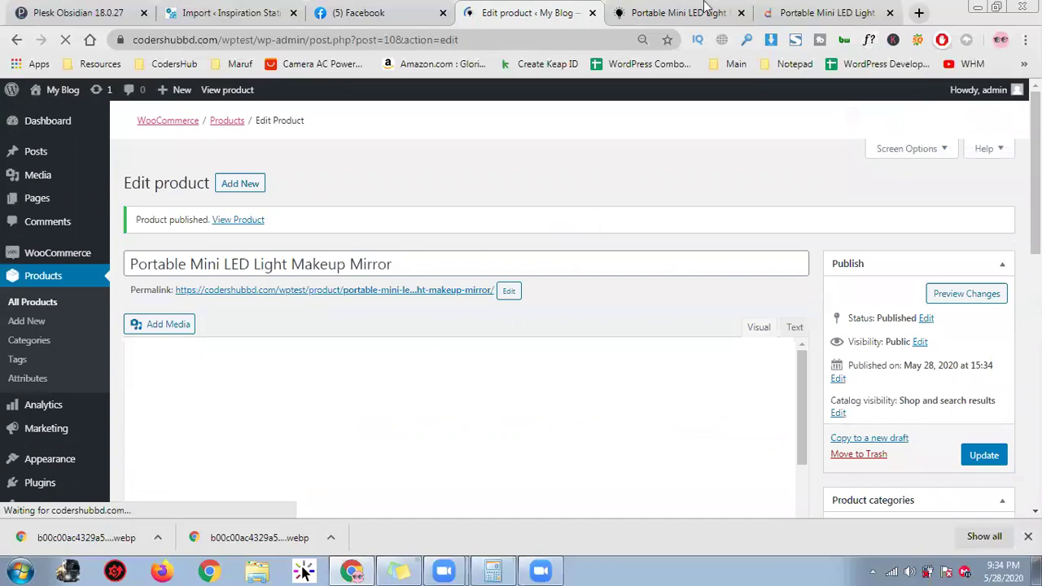
Step: Reload the mirror's product page on the storefront and examine it from the specifications down to the full description
key(ctrl+Tab)
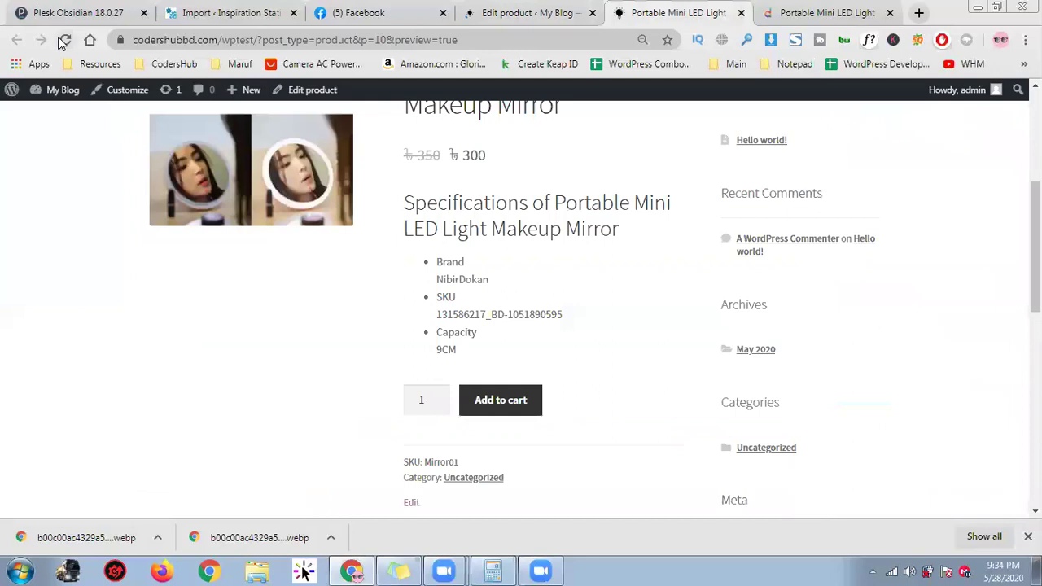
click(59, 38)
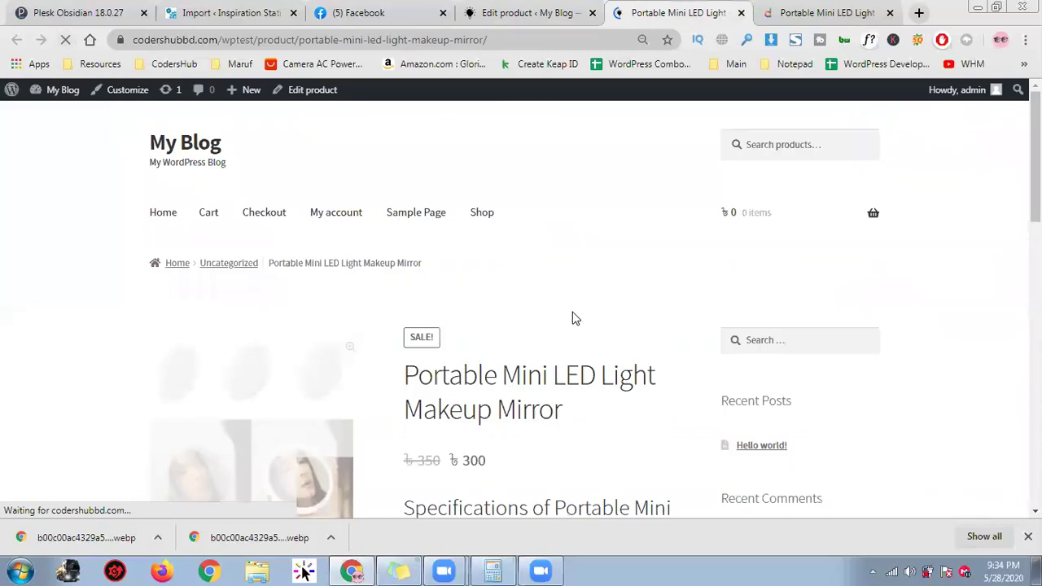
scroll(574, 317, down, 1)
scroll(574, 317, down, 1)
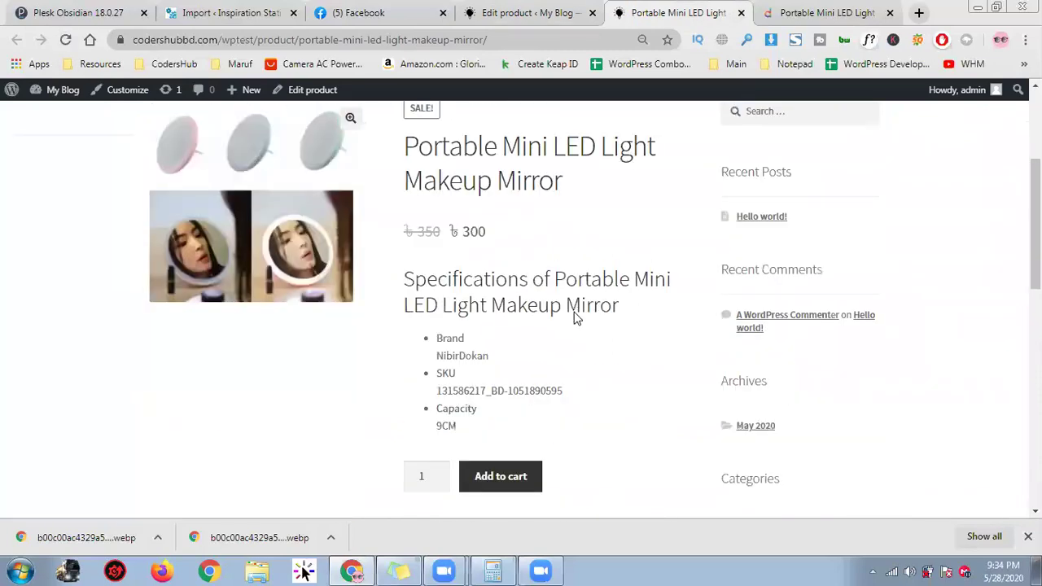
scroll(574, 318, down, 3)
scroll(575, 313, down, 1)
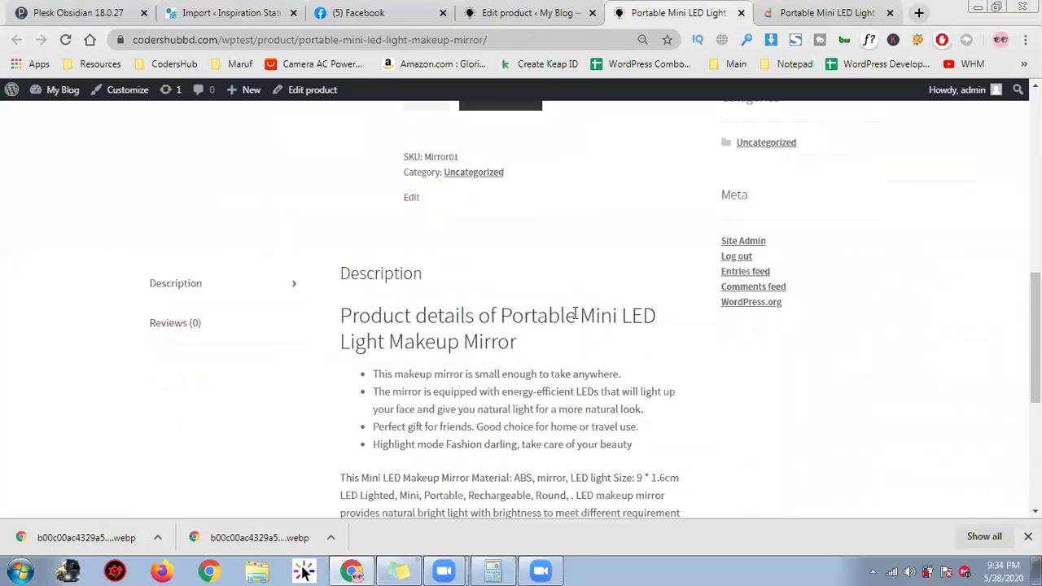
scroll(575, 313, down, 3)
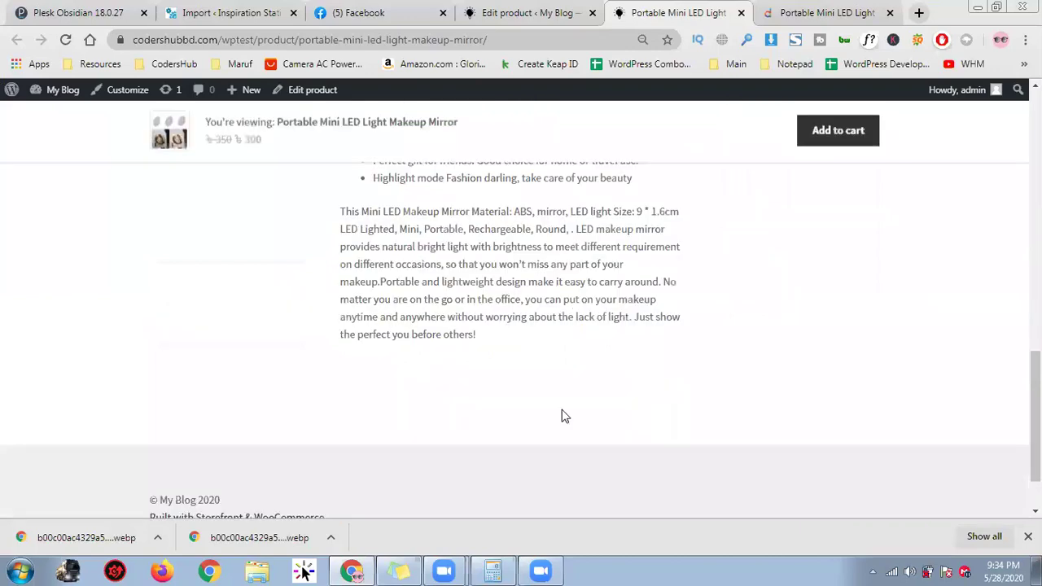
scroll(565, 409, down, 1)
scroll(566, 375, up, 10)
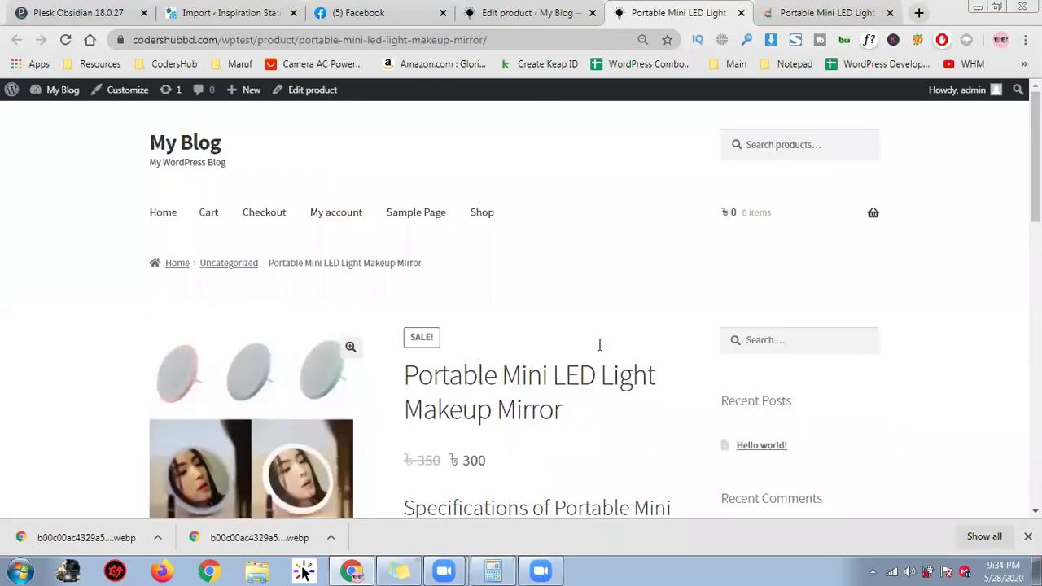
Step: Examine the regular and sale prices and the cart section on the published product page
scroll(448, 342, down, 2)
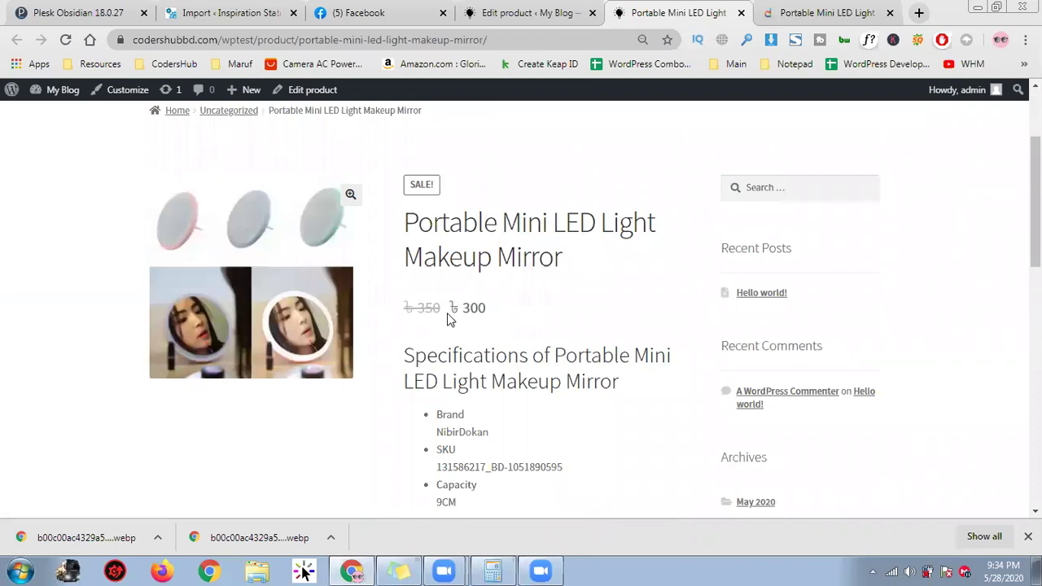
double_click(452, 308)
double_click(420, 307)
scroll(617, 314, down, 3)
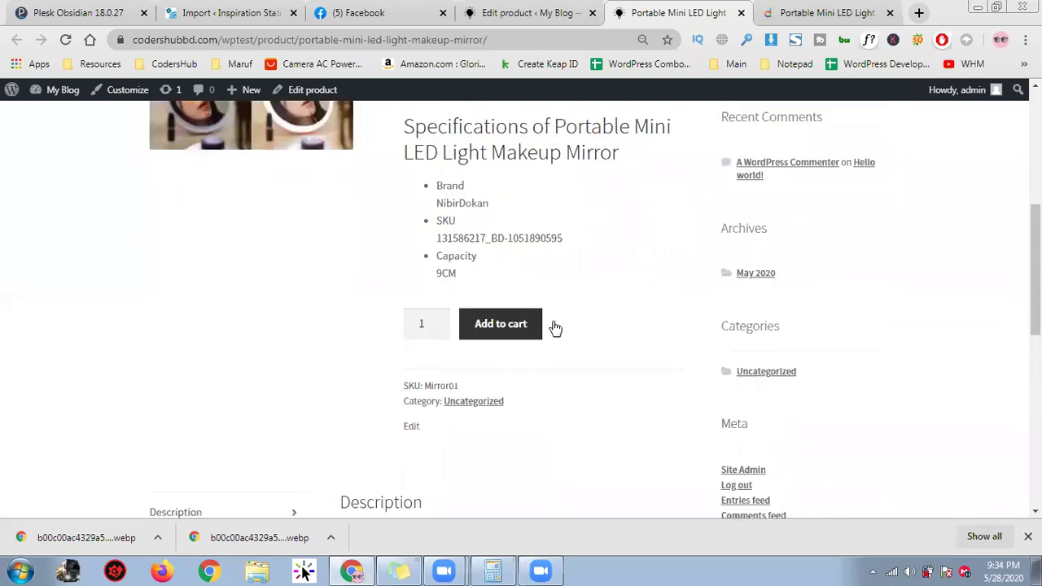
scroll(582, 330, up, 3)
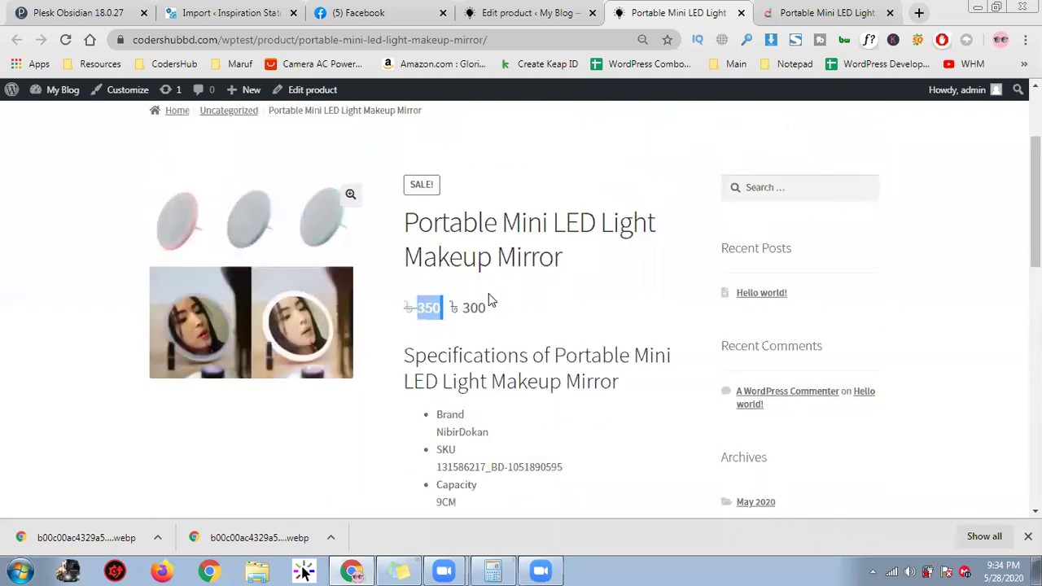
triple_click(414, 289)
click(533, 290)
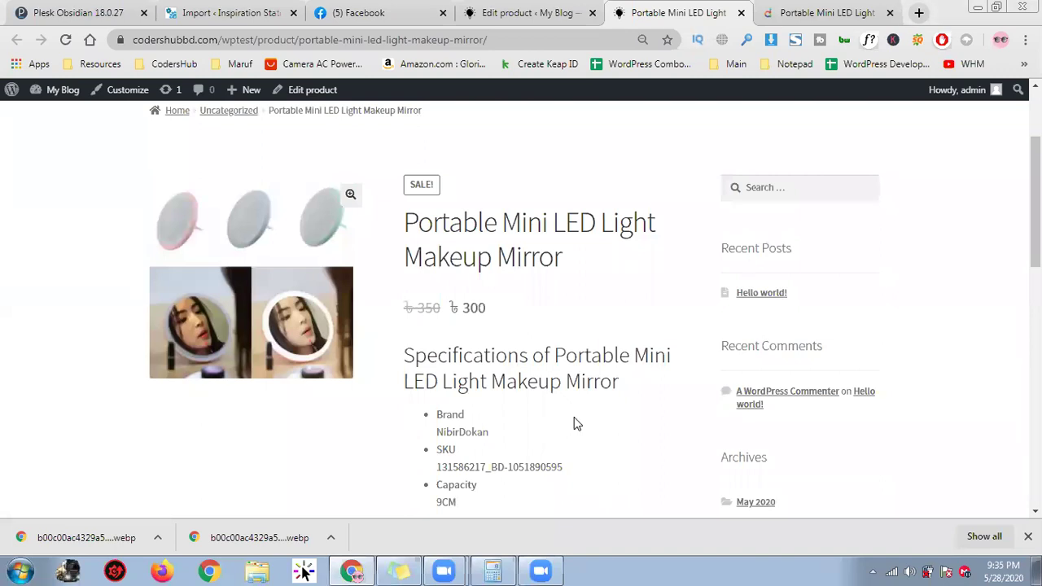
Step: Compare the short description in the product editor with the specifications block on the mirror's storefront page
triple_click(517, 361)
click(634, 361)
click(529, 13)
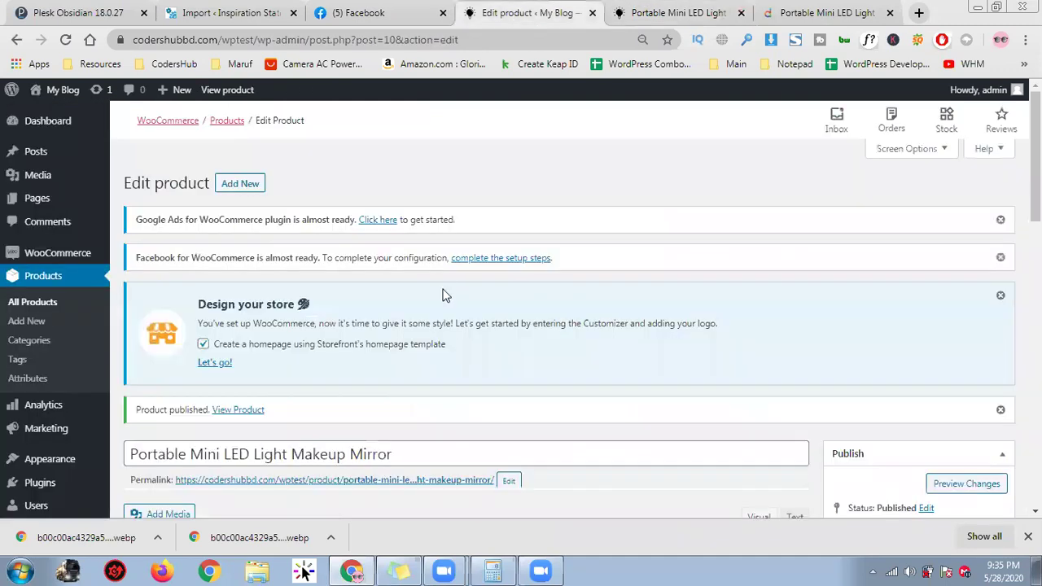
scroll(376, 308, down, 4)
scroll(376, 308, down, 2)
scroll(363, 291, down, 5)
click(570, 301)
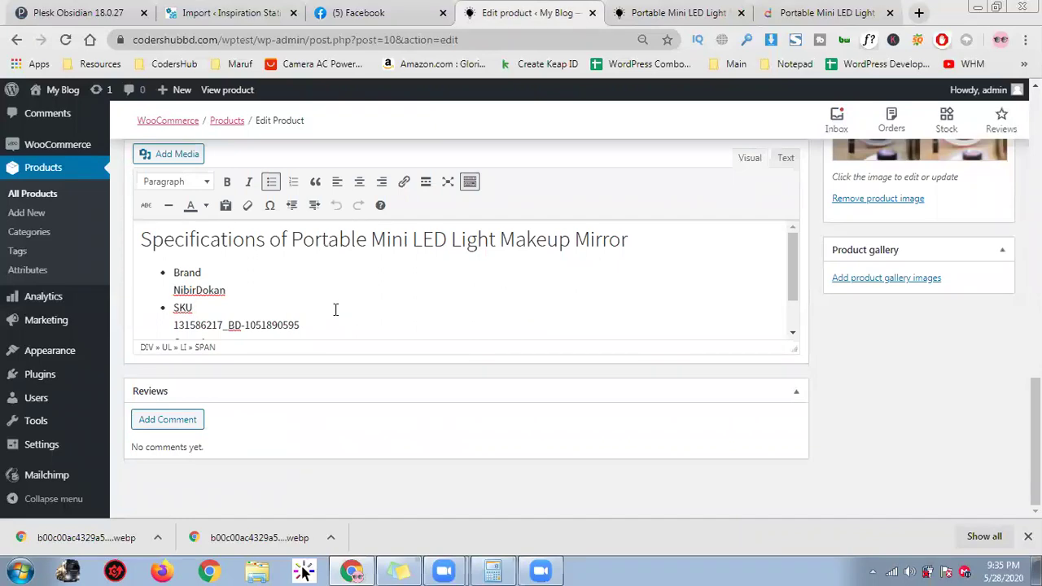
scroll(334, 309, up, 2)
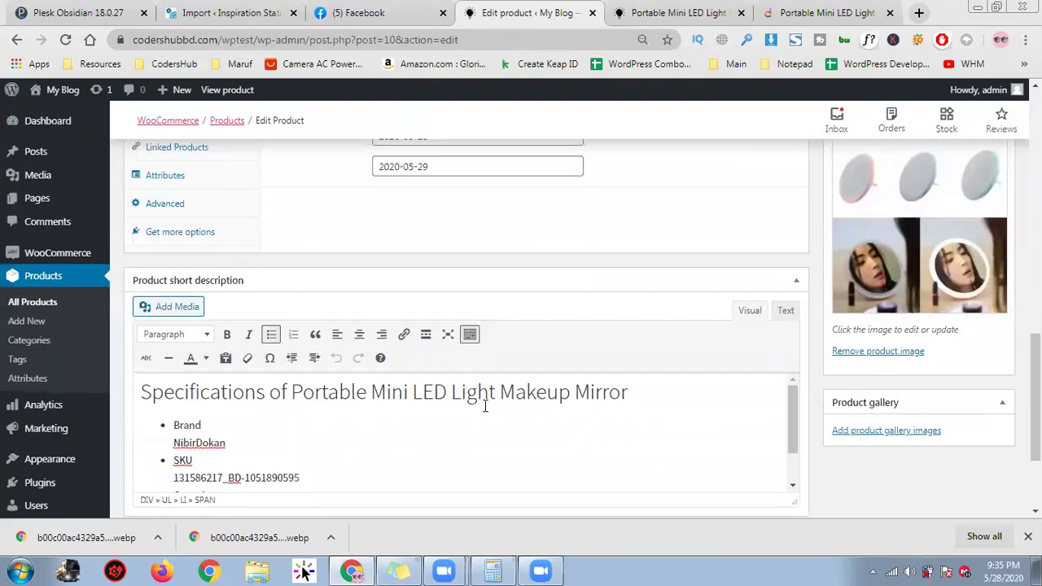
click(651, 8)
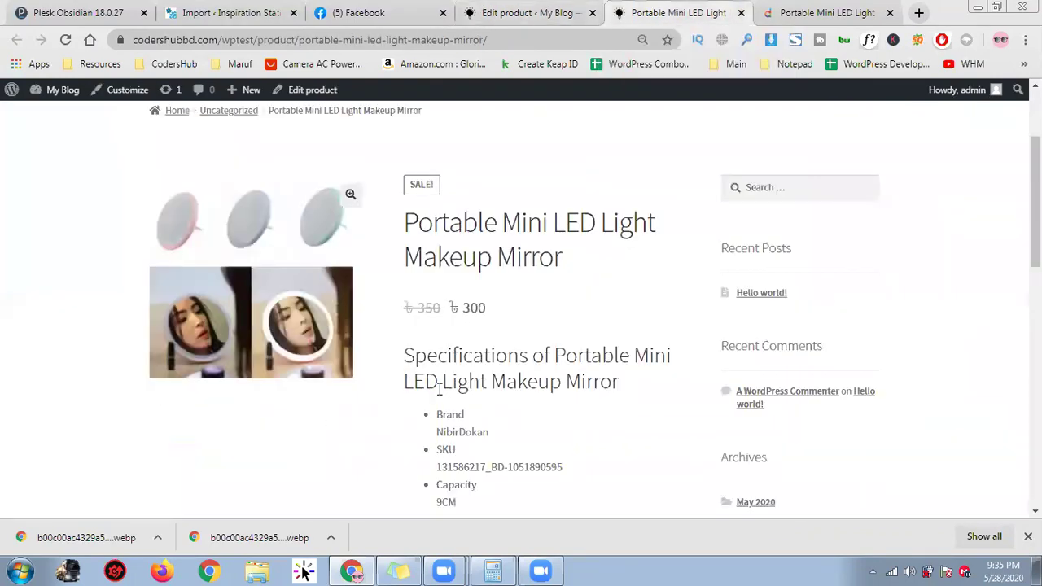
scroll(435, 403, down, 2)
drag(404, 202, 528, 342)
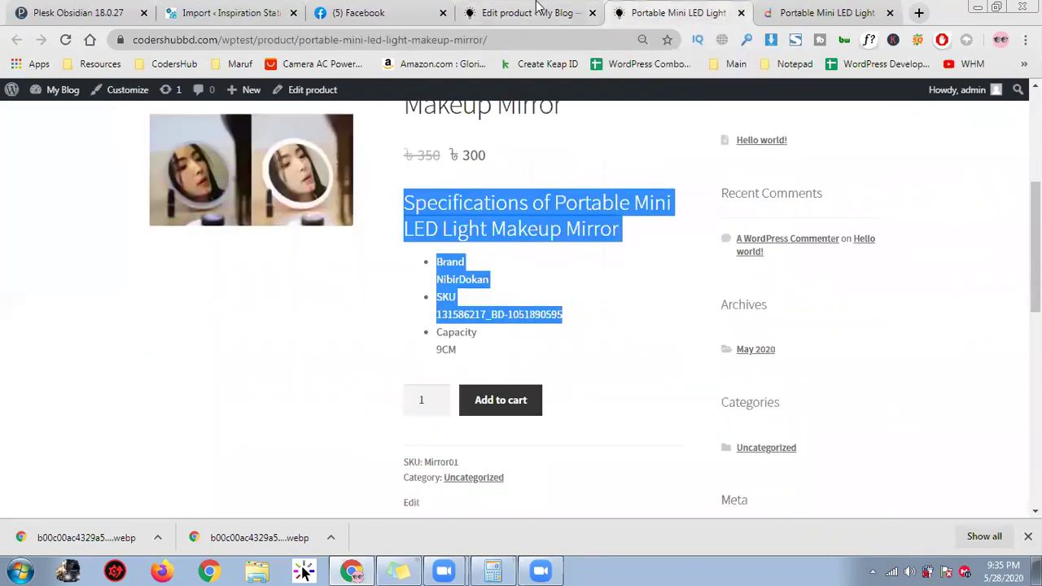
Step: Switch to the Daraz listing of the same mirror and examine its price, specifications and product details
click(830, 11)
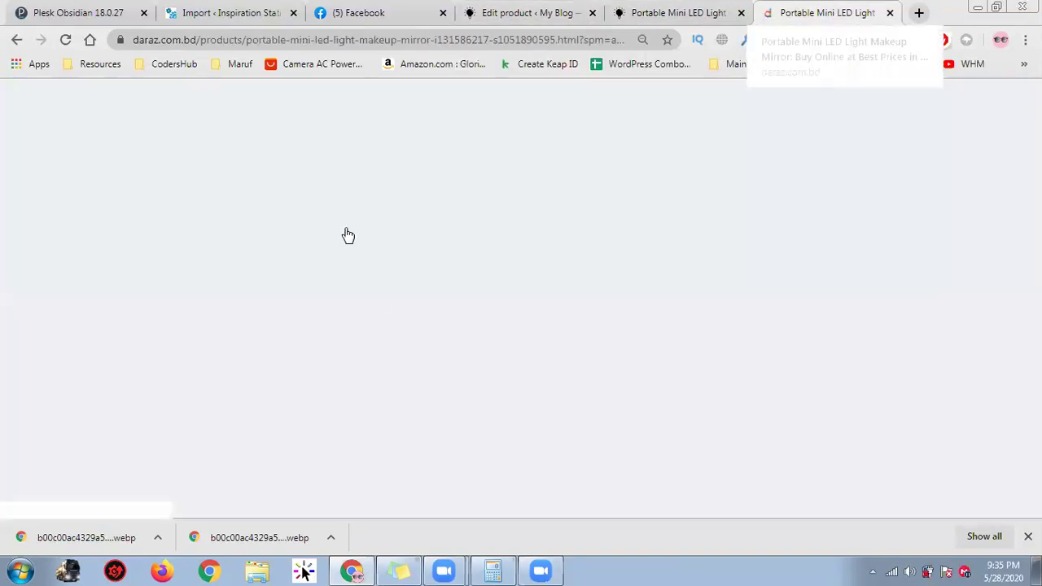
scroll(415, 302, down, 4)
scroll(489, 318, up, 4)
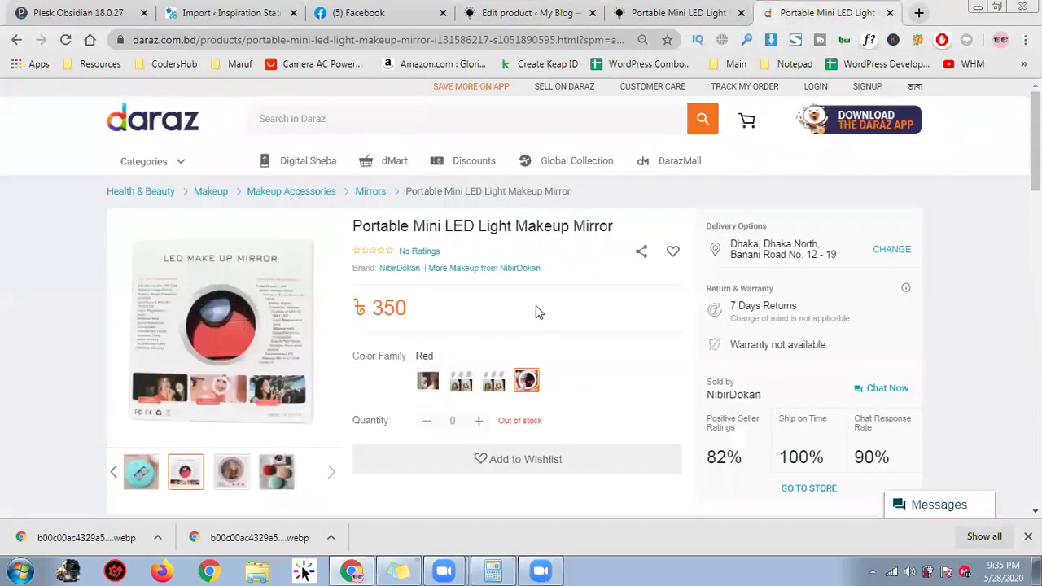
scroll(503, 291, down, 6)
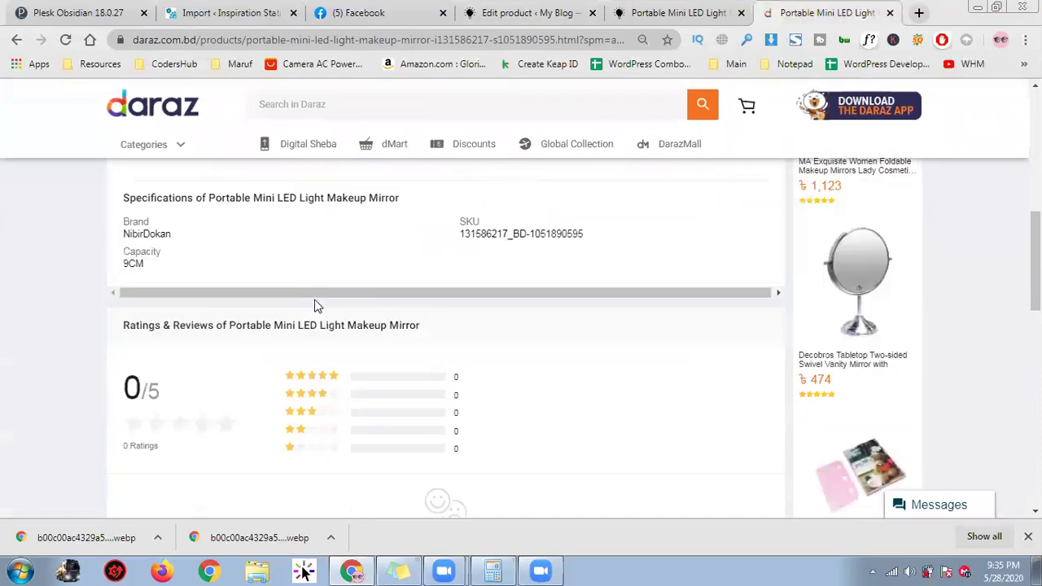
scroll(316, 304, up, 4)
drag(112, 317, 196, 371)
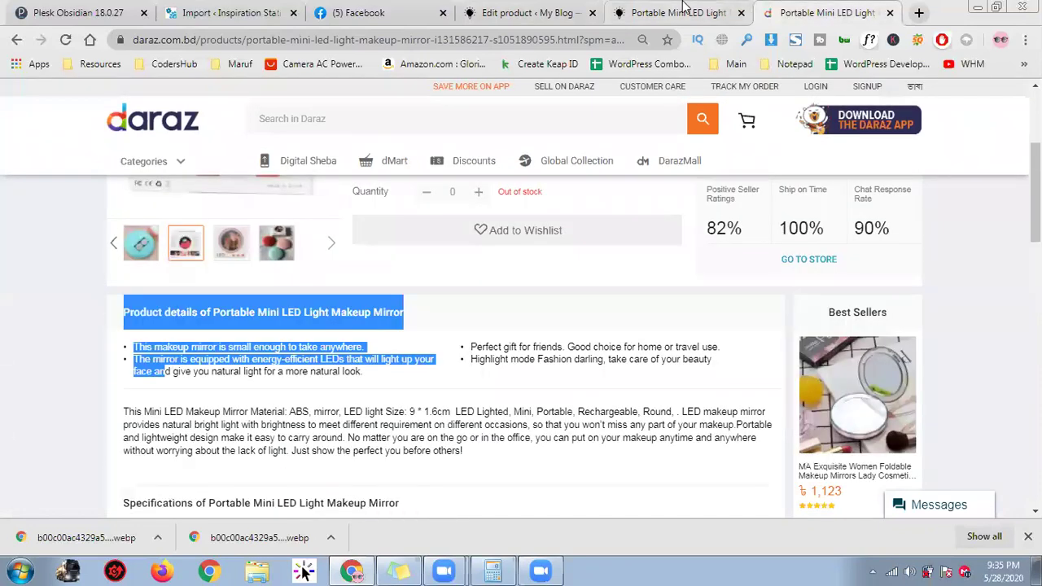
Step: Return to the product editor and examine the product short description holding the mirror's specifications
click(675, 12)
click(502, 6)
scroll(521, 270, down, 2)
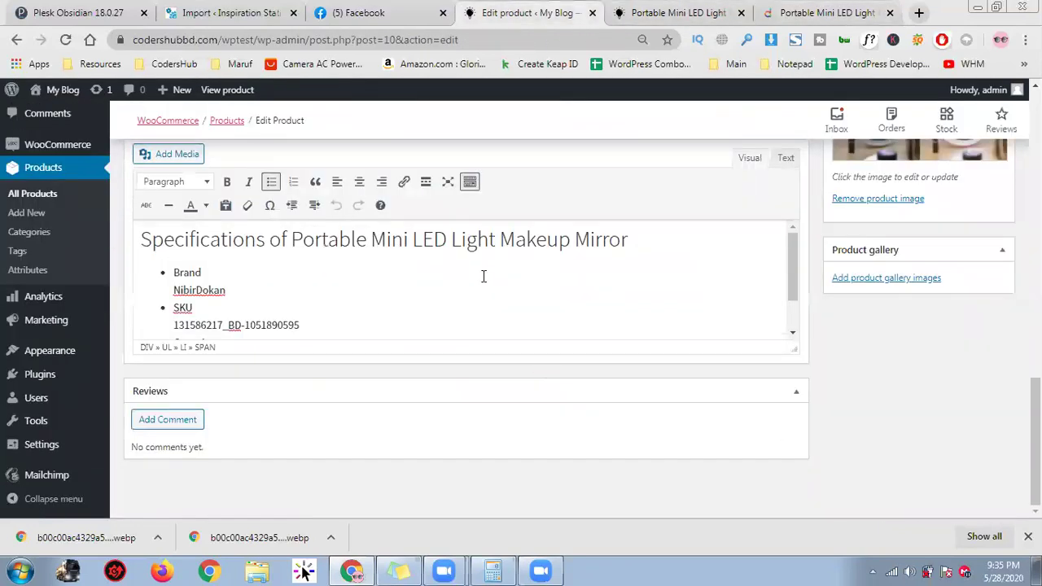
double_click(368, 283)
scroll(429, 294, up, 10)
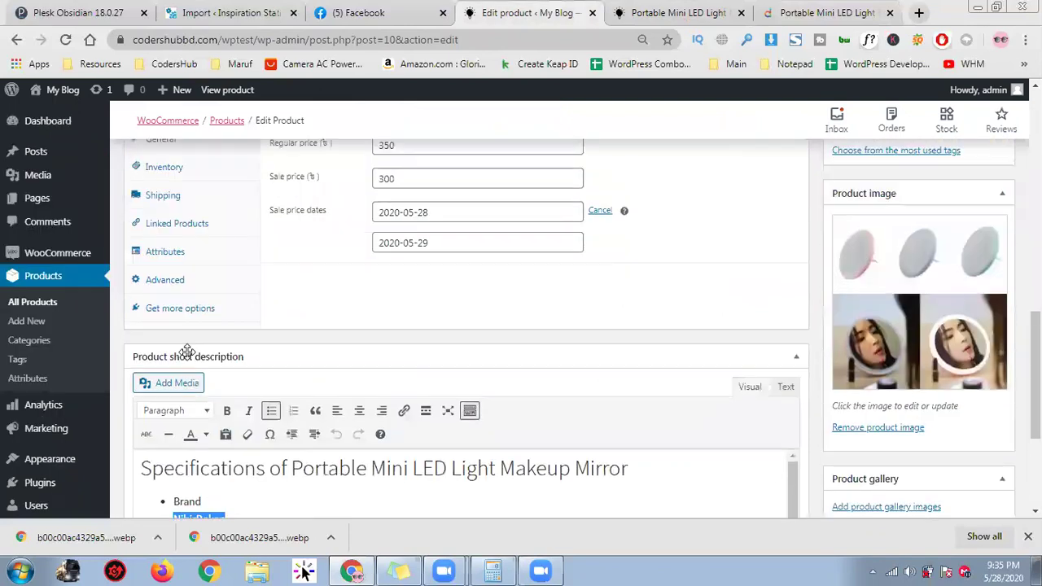
drag(164, 321, 316, 434)
click(592, 352)
Step: On the storefront product page, examine the specifications, the full description and the product title
click(692, 12)
scroll(484, 417, down, 2)
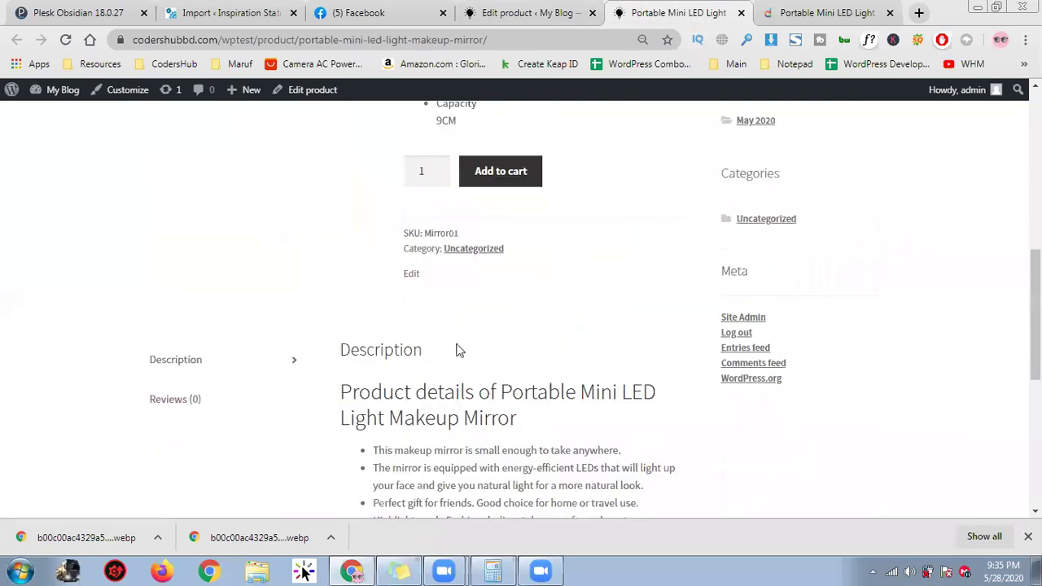
scroll(483, 417, down, 5)
scroll(458, 353, up, 10)
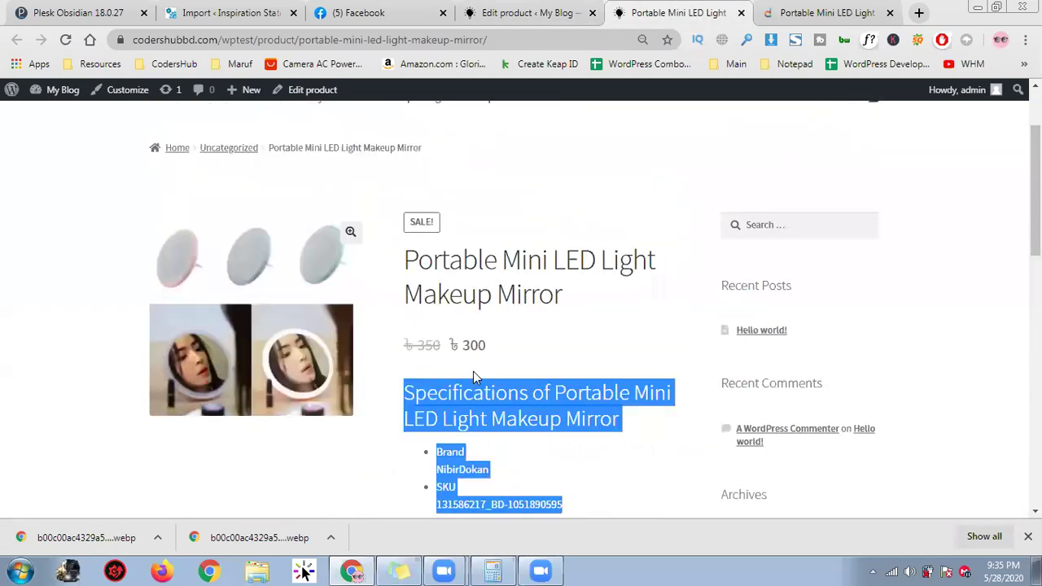
scroll(476, 382, down, 6)
scroll(475, 400, down, 5)
scroll(470, 413, up, 10)
triple_click(446, 265)
scroll(573, 442, up, 2)
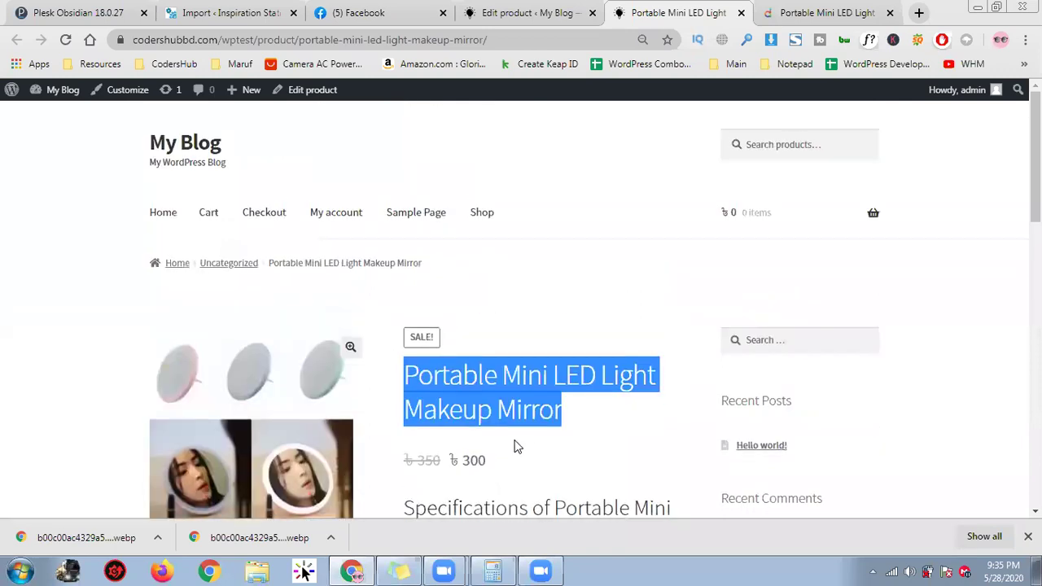
Step: Search Daraz for "camera cable" and look through the listed products
click(855, 10)
scroll(489, 159, up, 3)
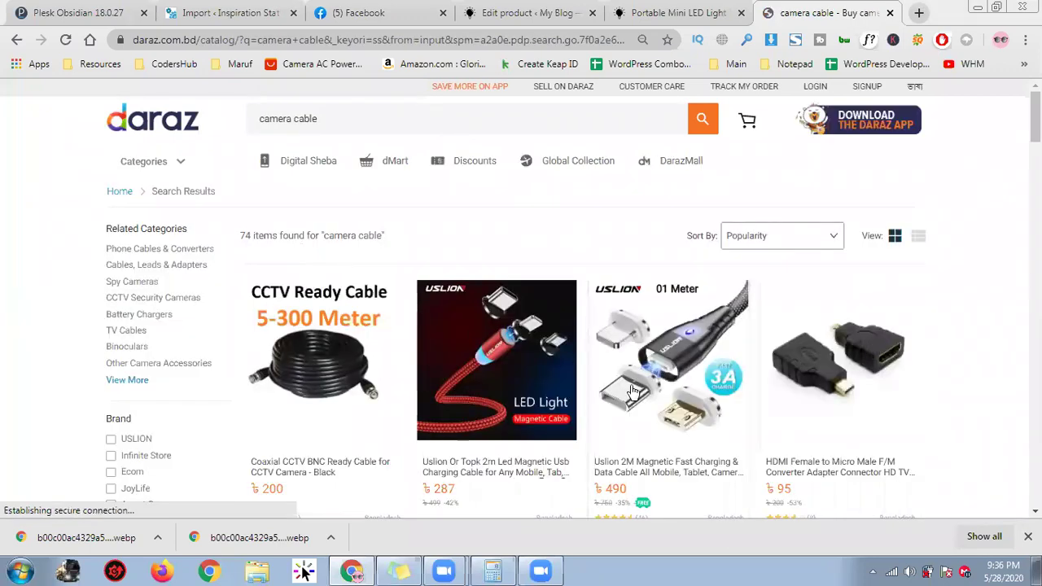
scroll(303, 572, down, 3)
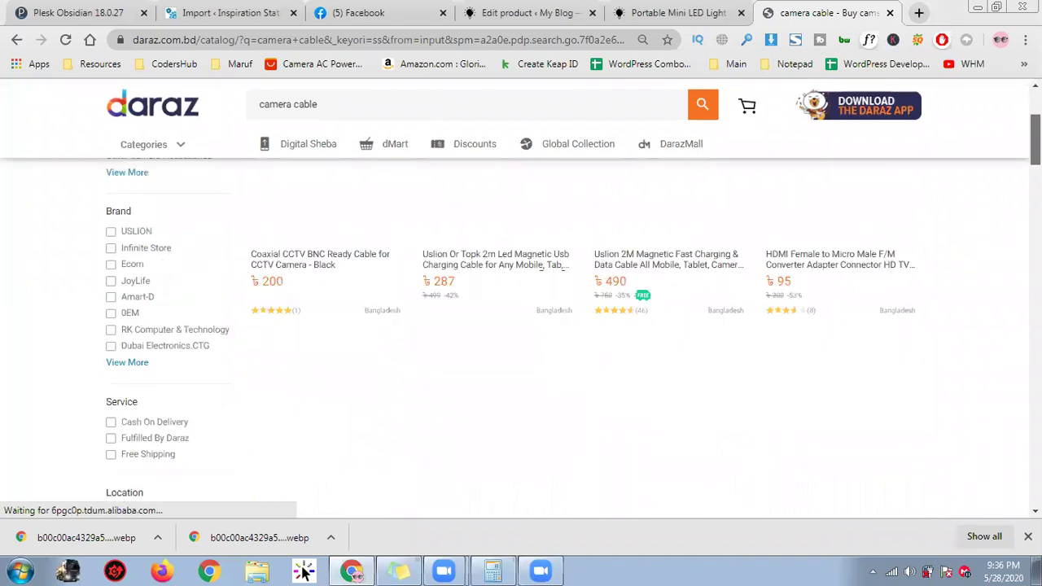
scroll(886, 347, up, 2)
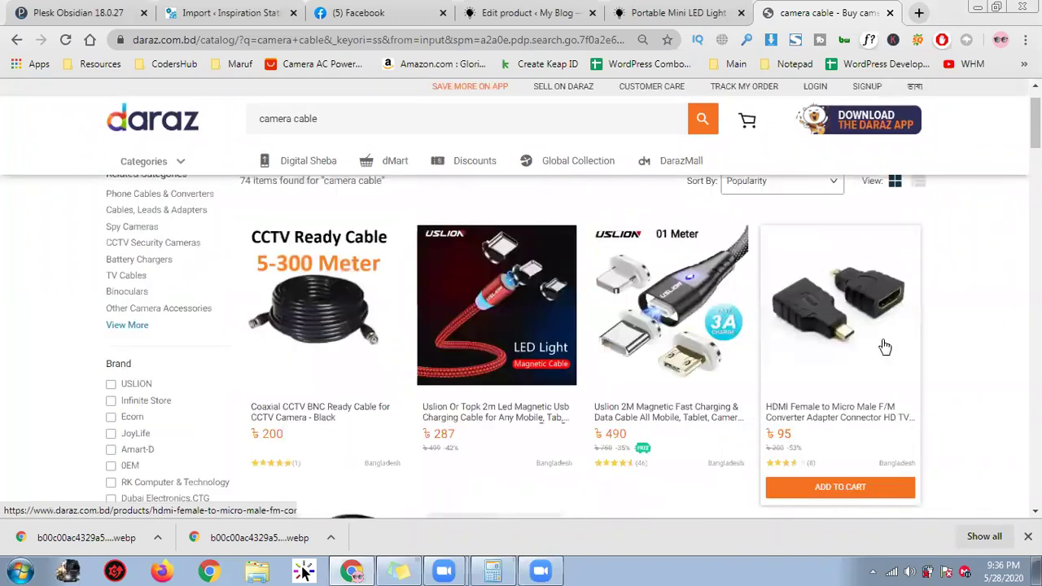
scroll(884, 344, down, 2)
scroll(886, 341, down, 1)
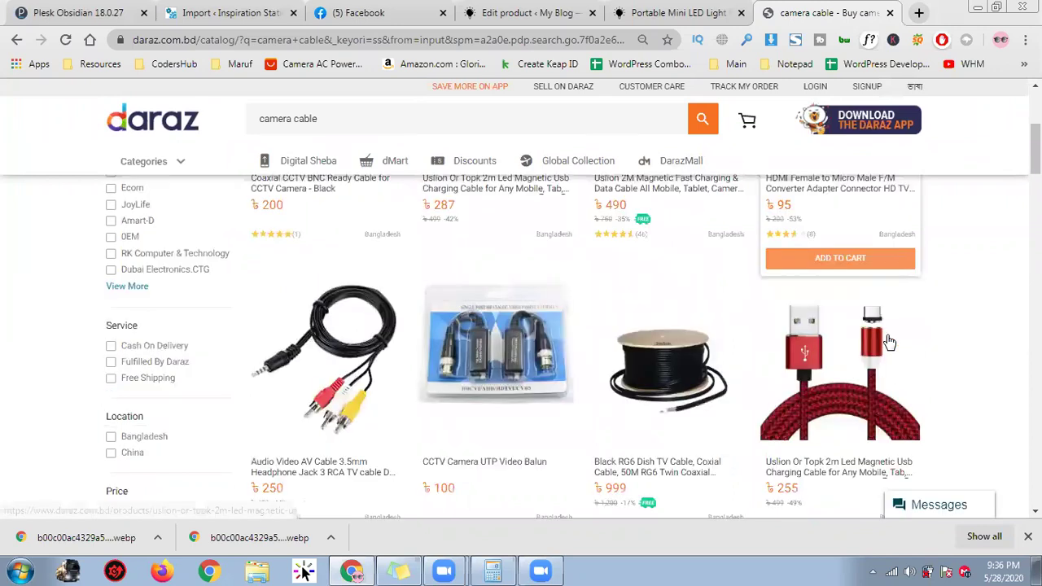
scroll(881, 340, down, 2)
scroll(713, 400, down, 3)
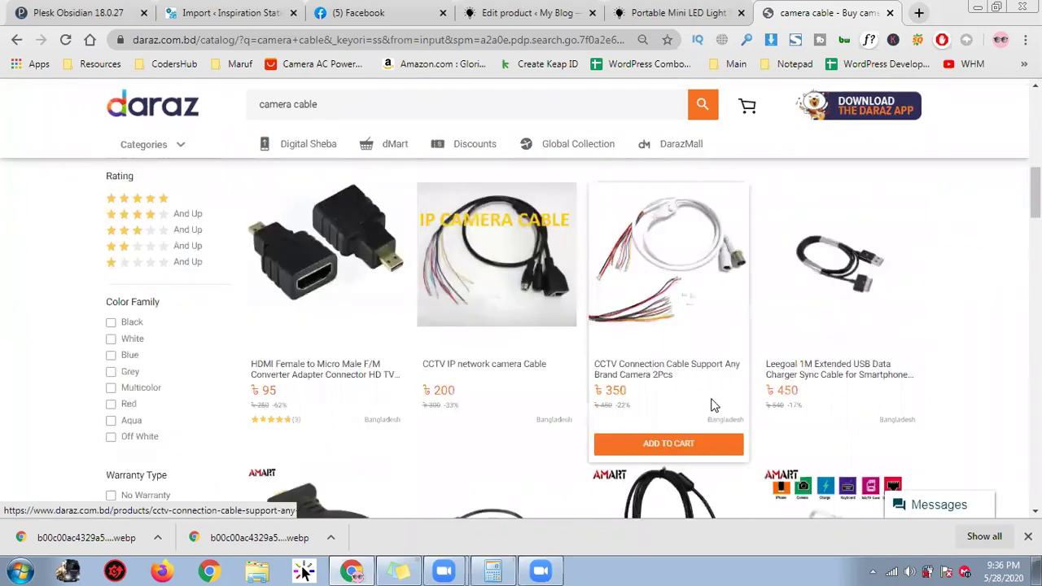
scroll(817, 393, down, 2)
scroll(570, 395, down, 2)
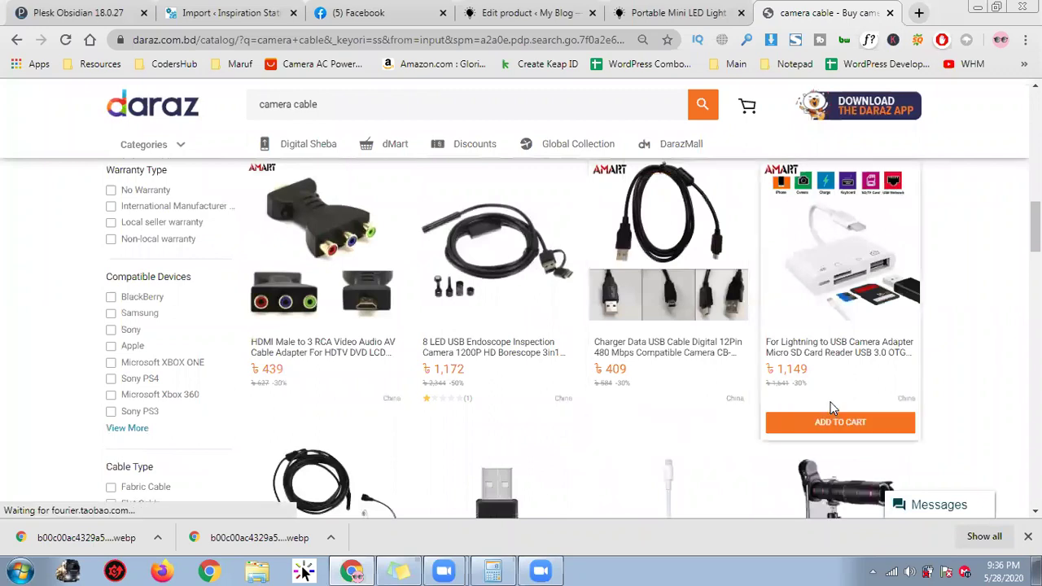
Step: Open the Charger Data USB Cable Digital 12Pin listing and examine how its long product details are laid out
click(691, 247)
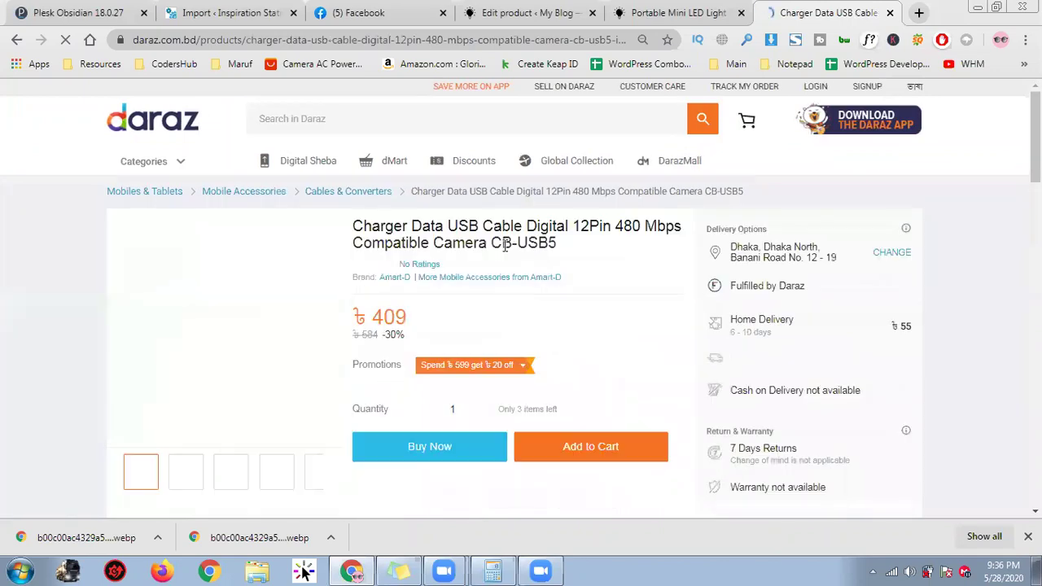
scroll(433, 345, down, 5)
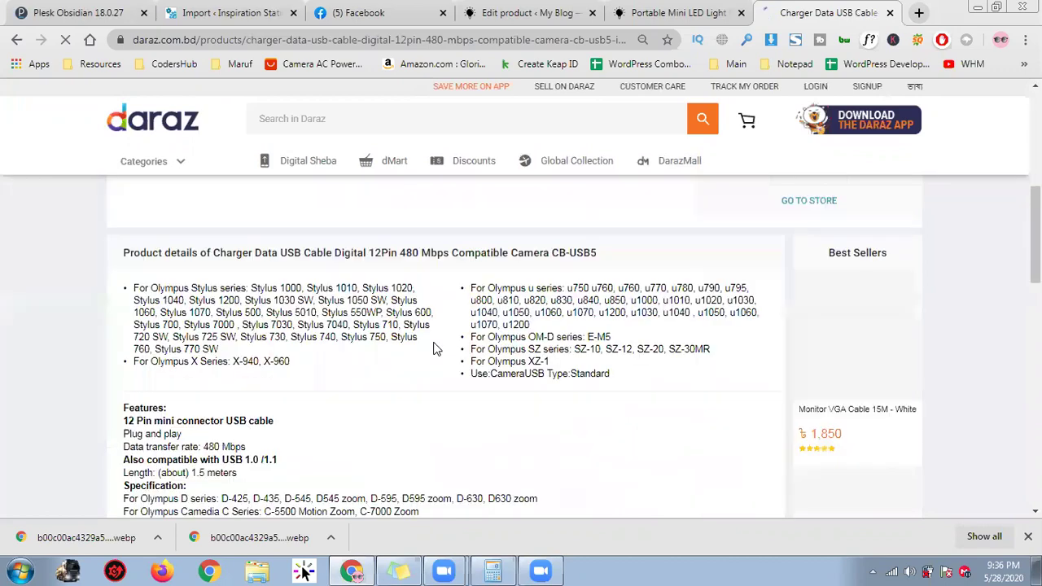
scroll(415, 400, down, 10)
scroll(419, 403, up, 10)
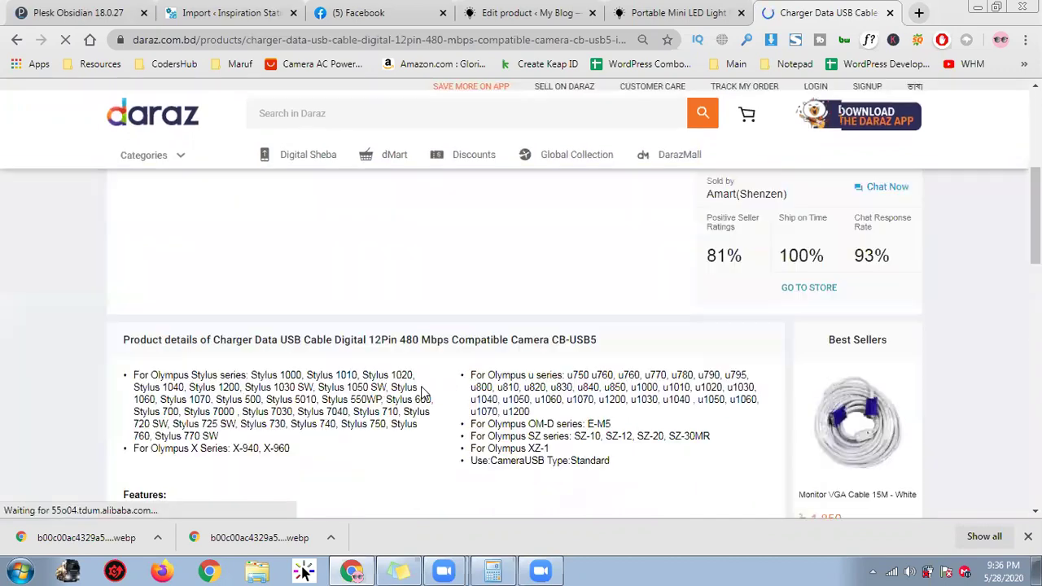
scroll(425, 387, up, 5)
scroll(58, 342, down, 5)
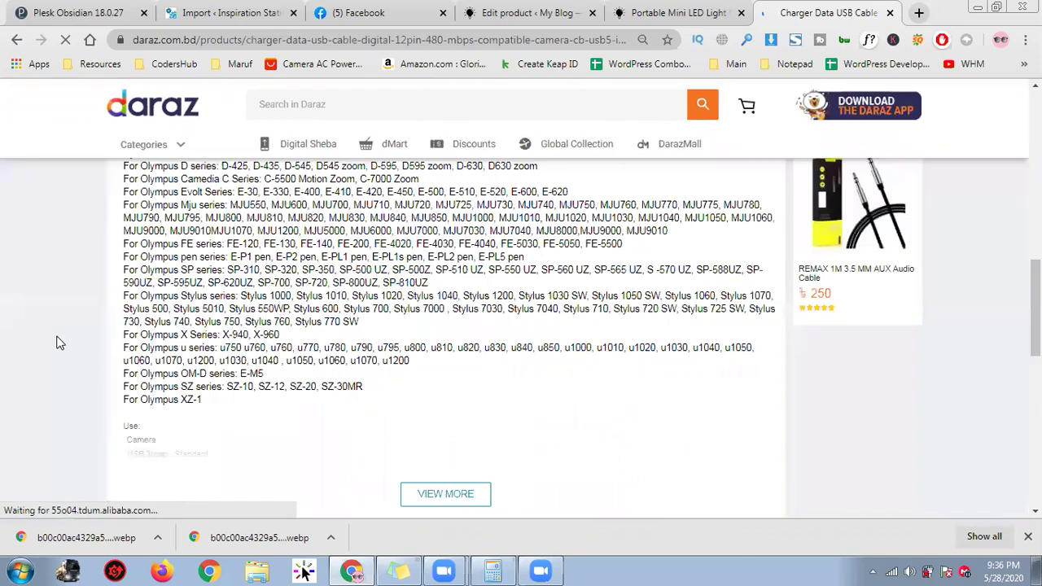
Step: In the product editor, insert the mirror image from the Media Library on a new line after the description's last paragraph
click(640, 9)
click(537, 8)
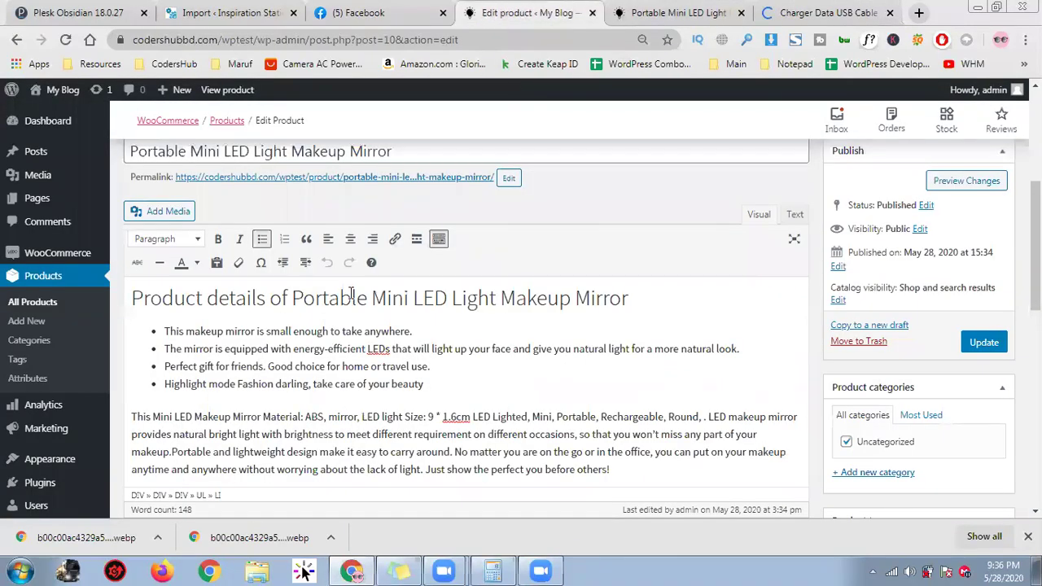
scroll(352, 295, up, 3)
scroll(482, 394, down, 3)
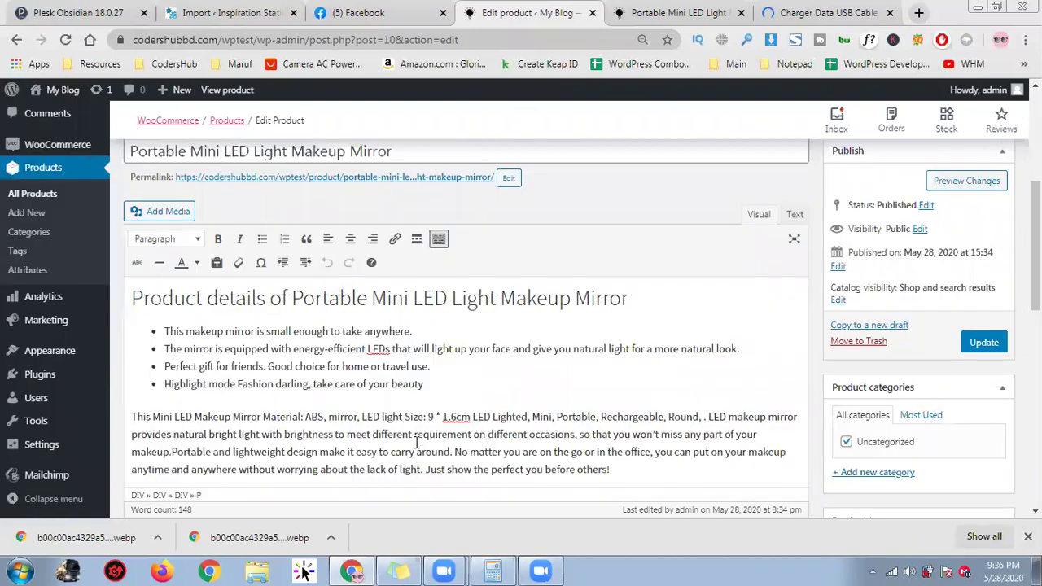
scroll(483, 394, down, 3)
click(643, 237)
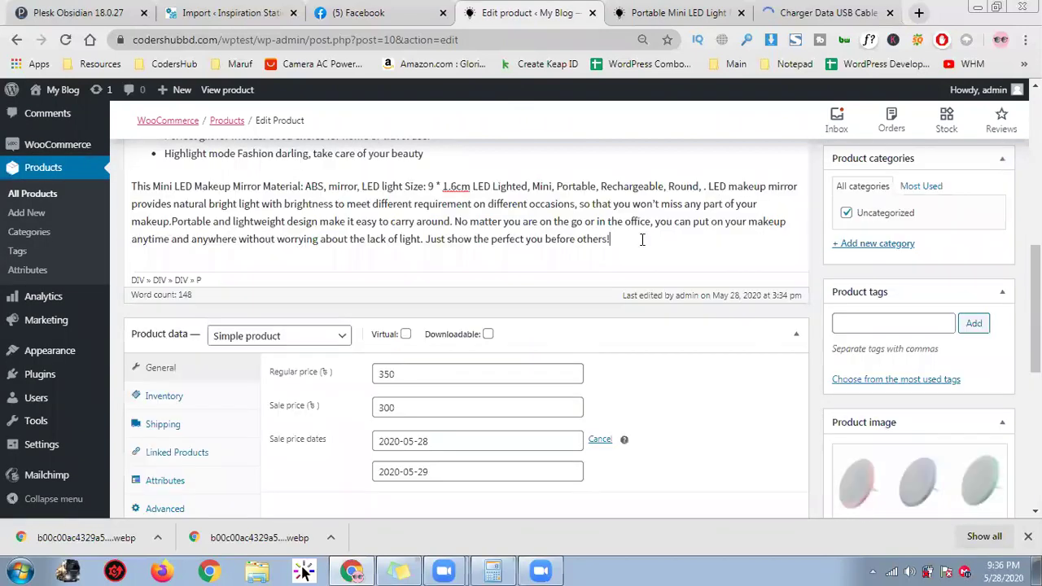
key(Return)
scroll(171, 218, up, 2)
click(169, 215)
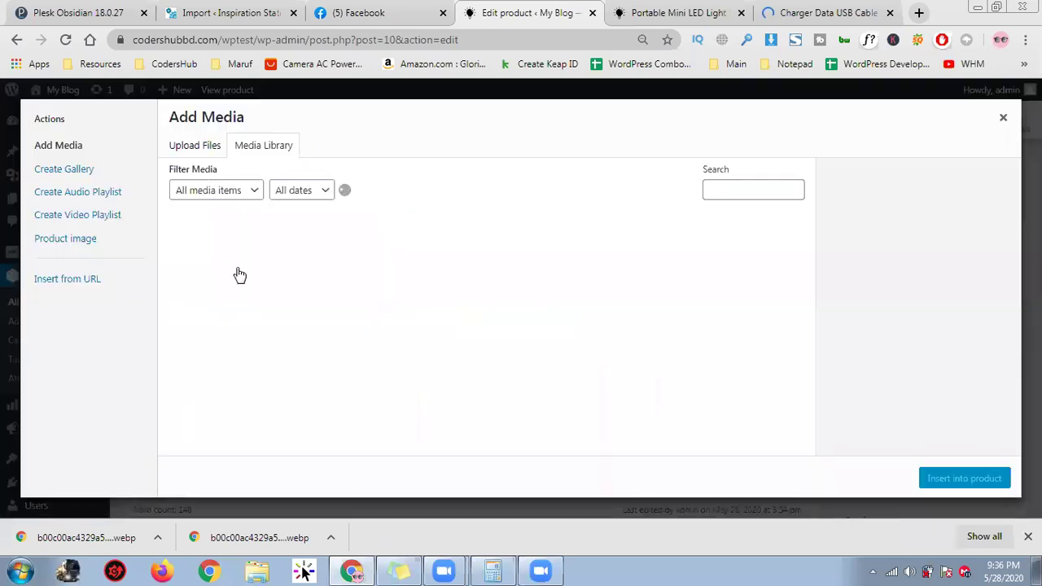
click(941, 478)
scroll(346, 324, down, 3)
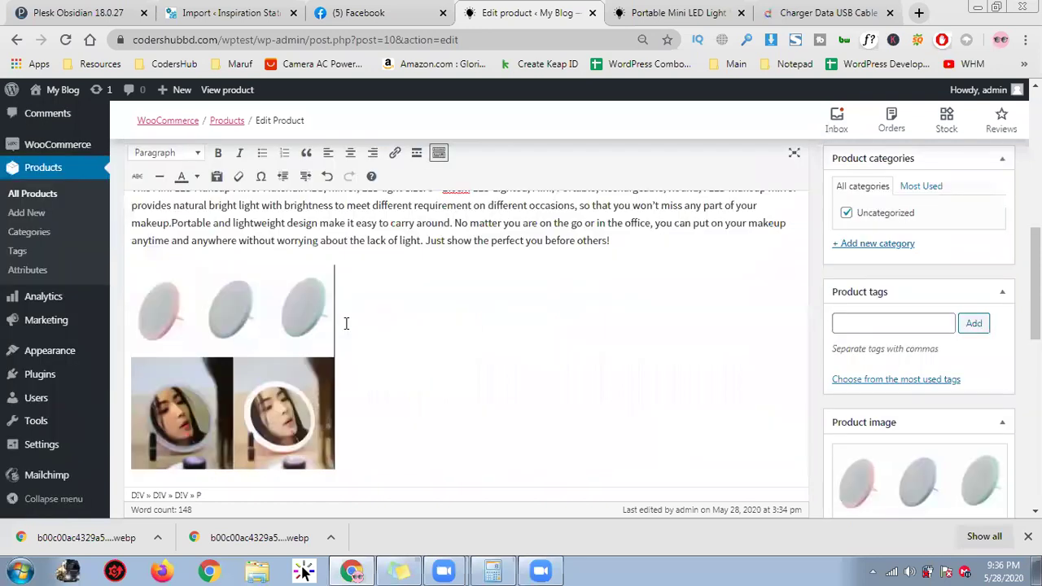
Step: Select the mirror image in the product description and review its placement below the text
scroll(547, 437, up, 3)
scroll(569, 409, down, 3)
click(377, 349)
scroll(384, 365, down, 2)
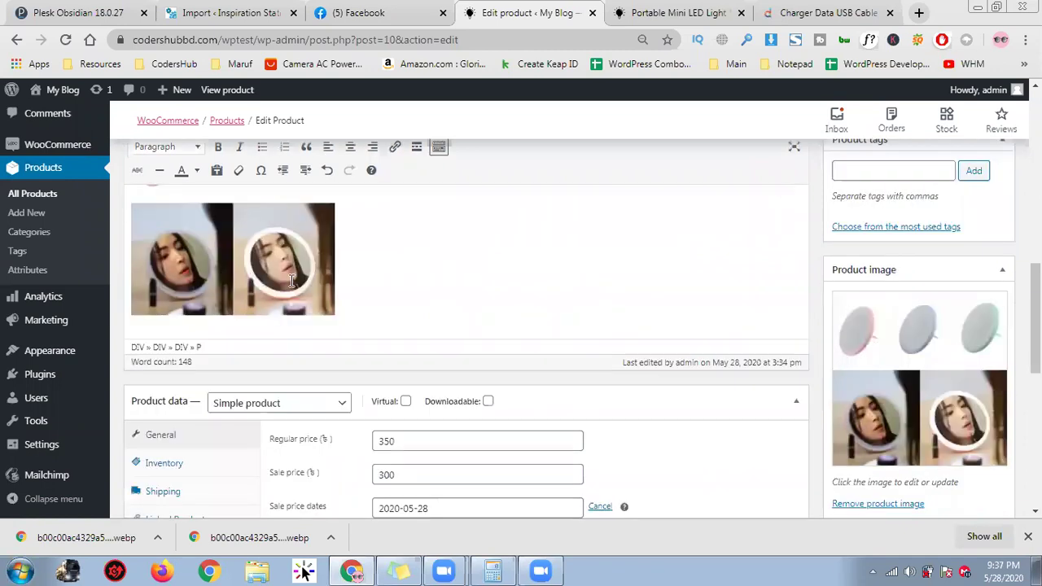
click(328, 306)
scroll(324, 342, up, 2)
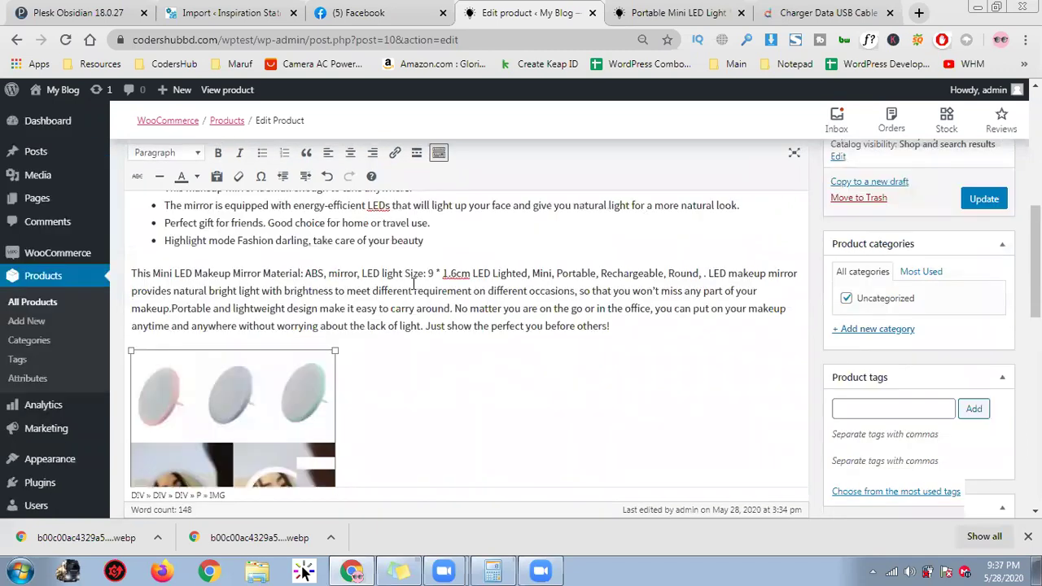
scroll(482, 434, up, 6)
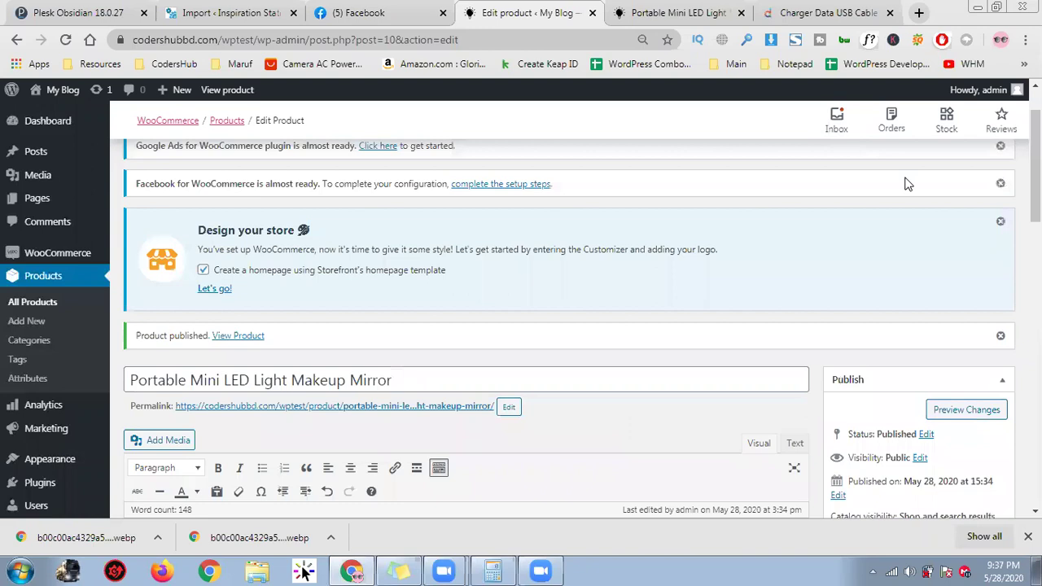
Step: Remove the product from the Uncategorized category and add a new product category named Health & Beauty
scroll(701, 295, down, 5)
scroll(920, 301, down, 1)
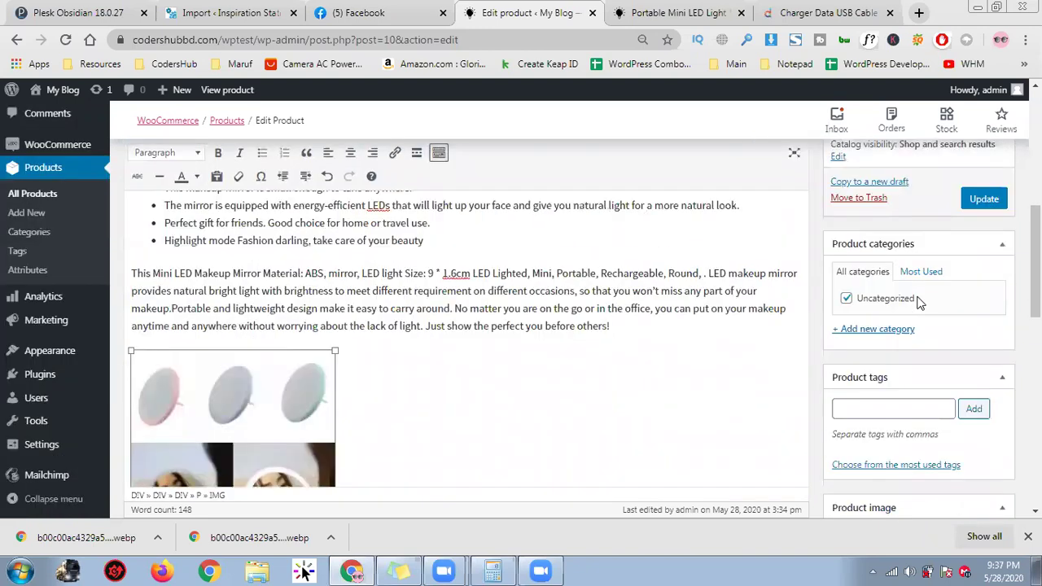
click(847, 290)
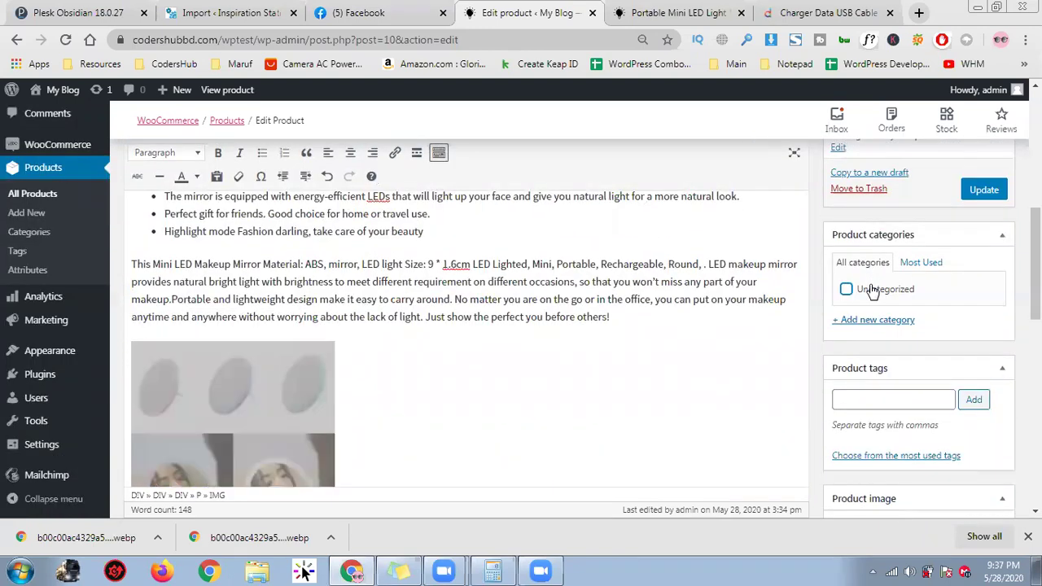
click(900, 321)
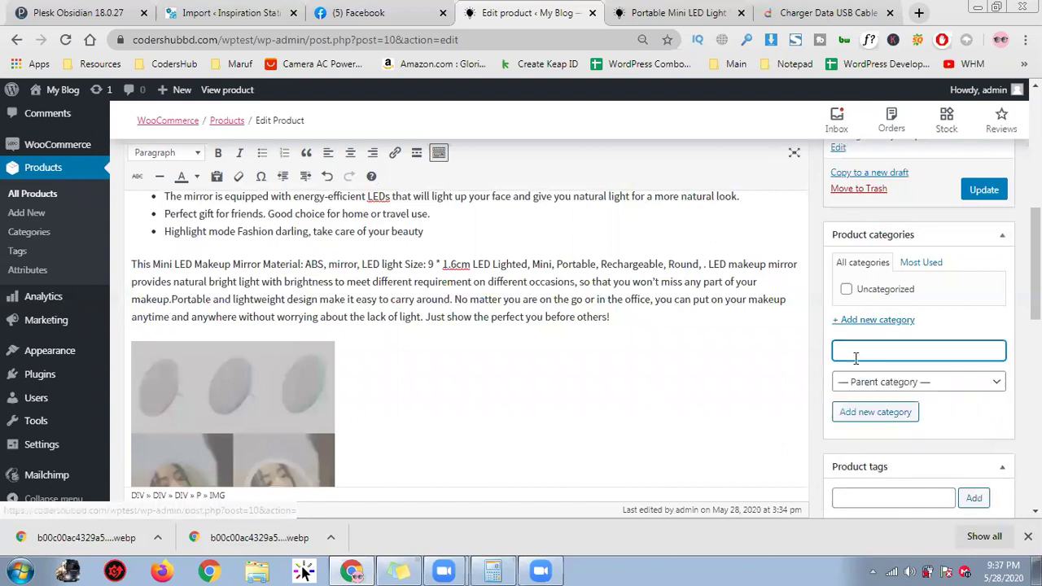
text(Health h)
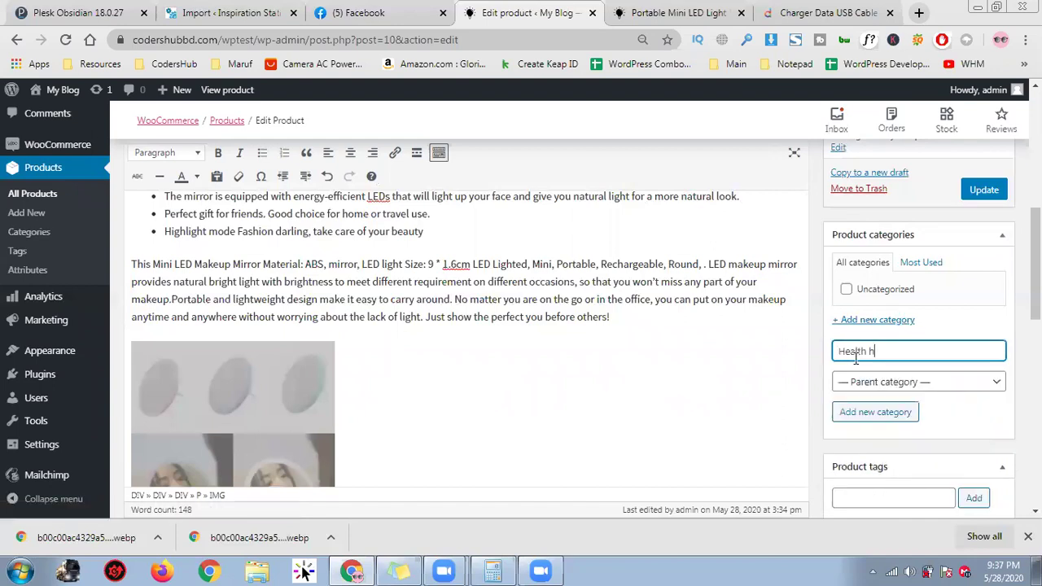
key(BackSpace)
text(& Beauty)
click(905, 414)
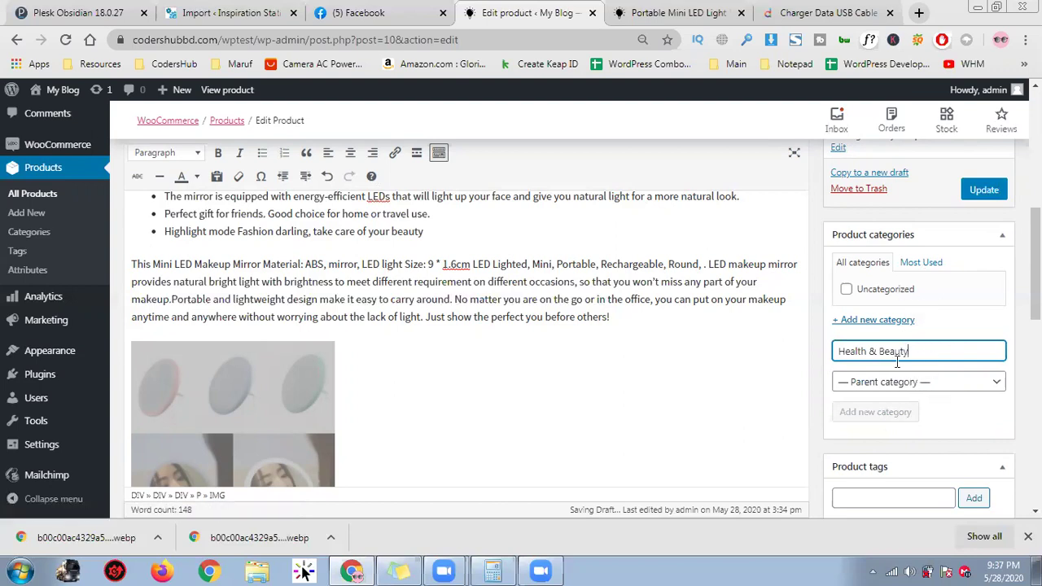
click(888, 417)
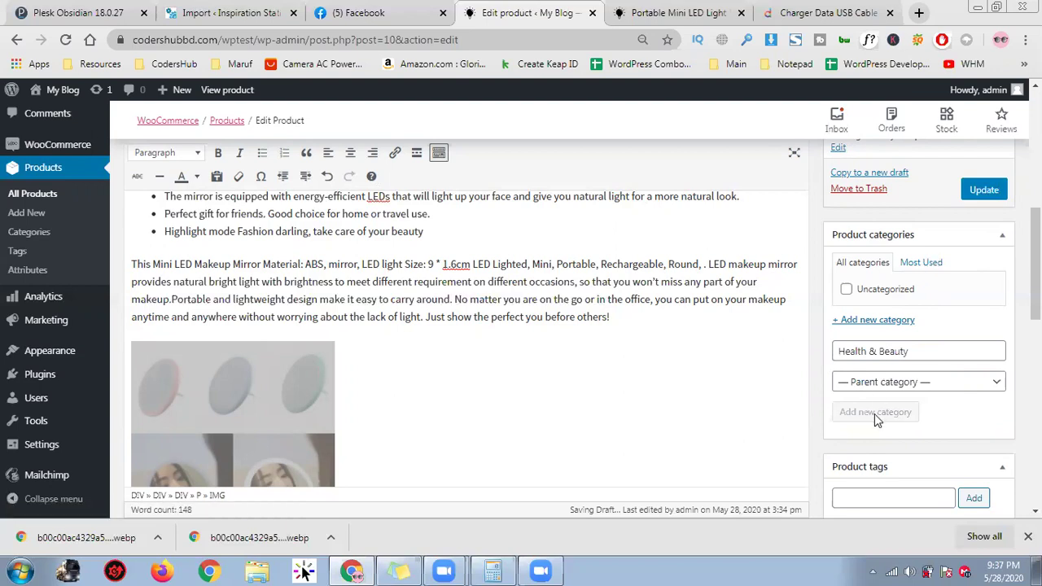
click(919, 352)
click(900, 381)
click(886, 399)
click(956, 356)
click(871, 264)
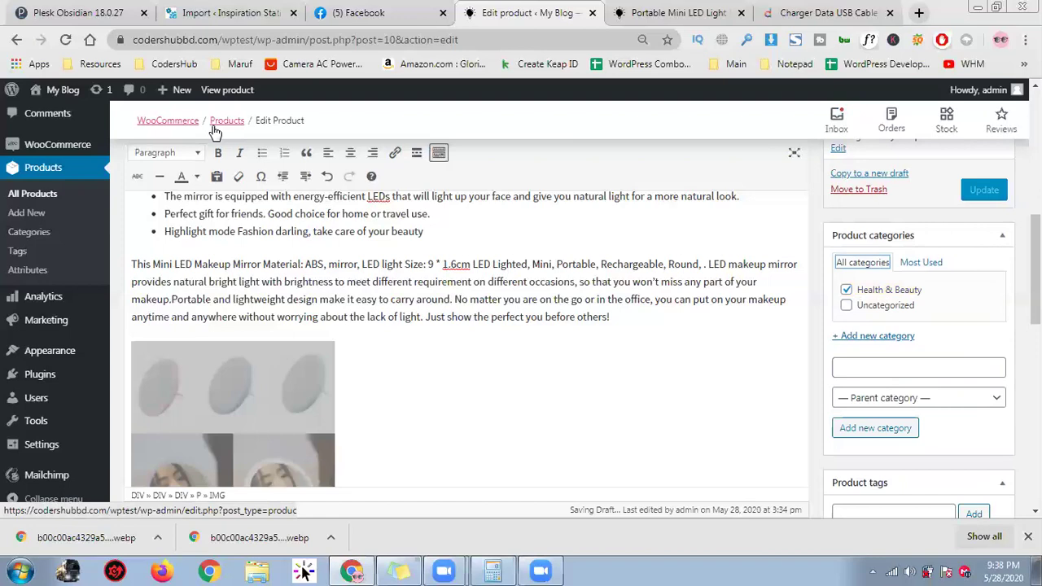
click(65, 40)
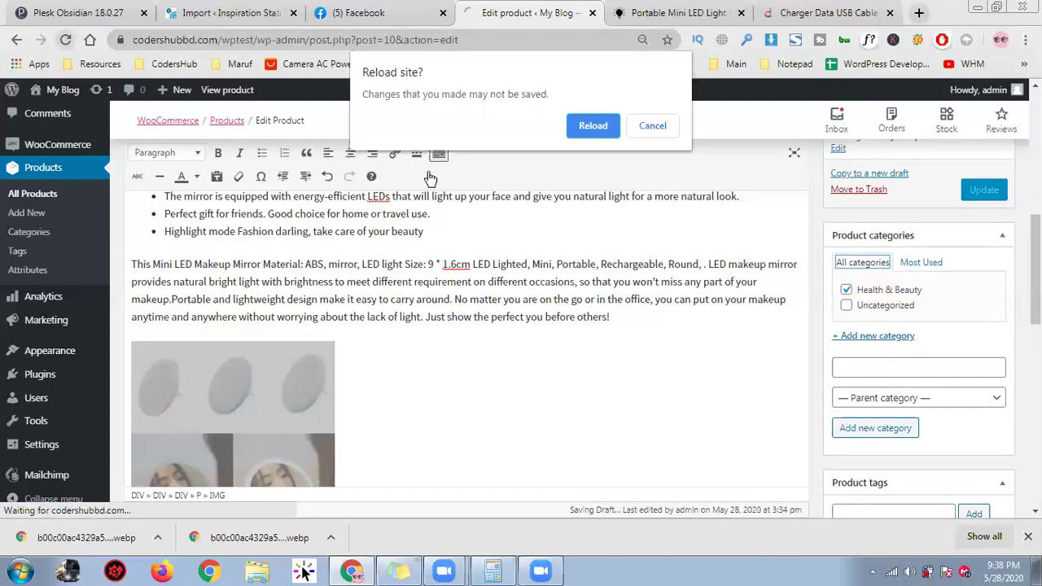
click(652, 126)
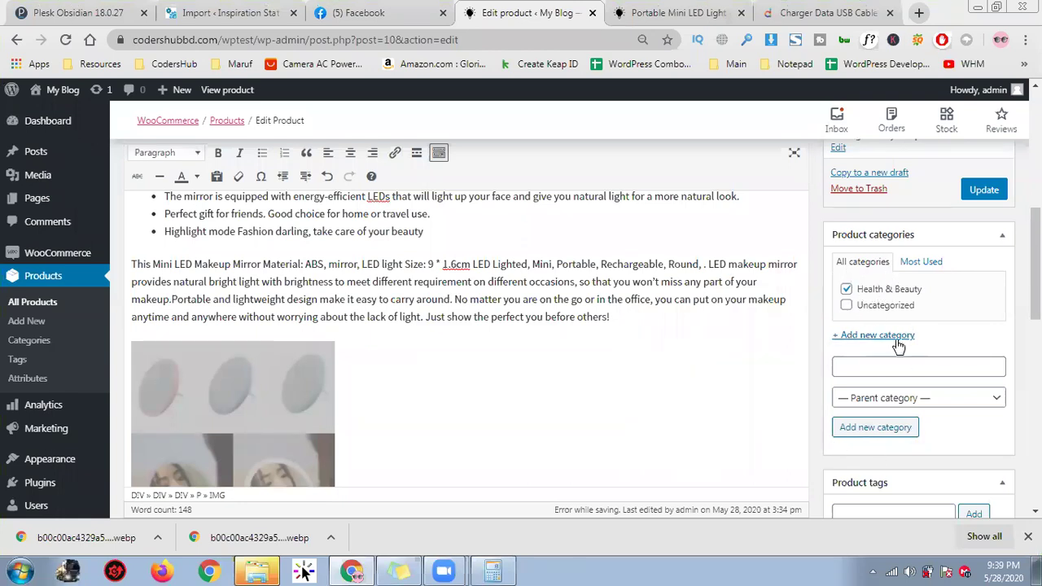
Step: Add a new product category named Makeup with Health & Beauty as its parent
click(901, 366)
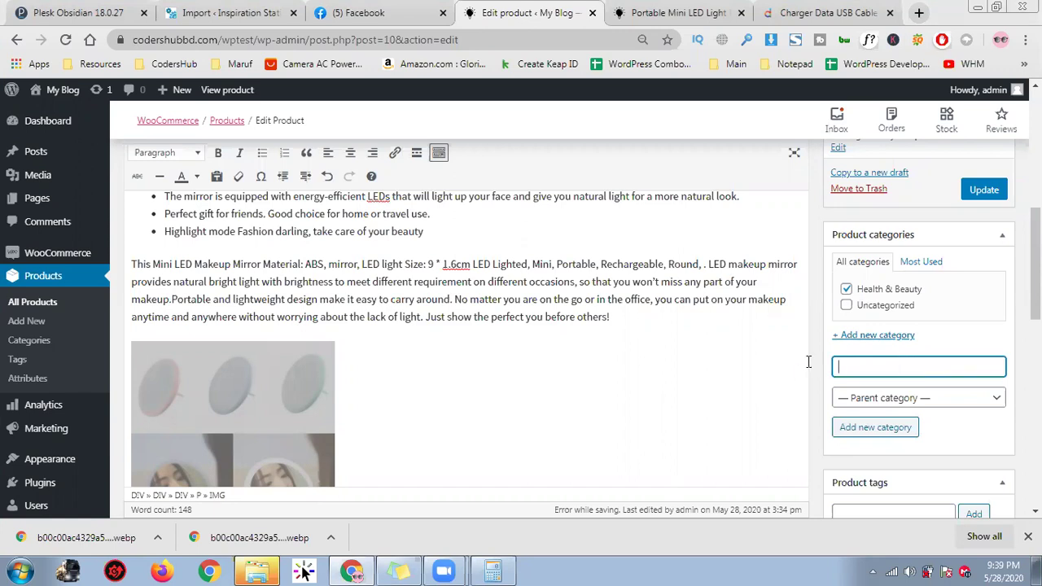
scroll(713, 310, up, 4)
scroll(712, 310, down, 4)
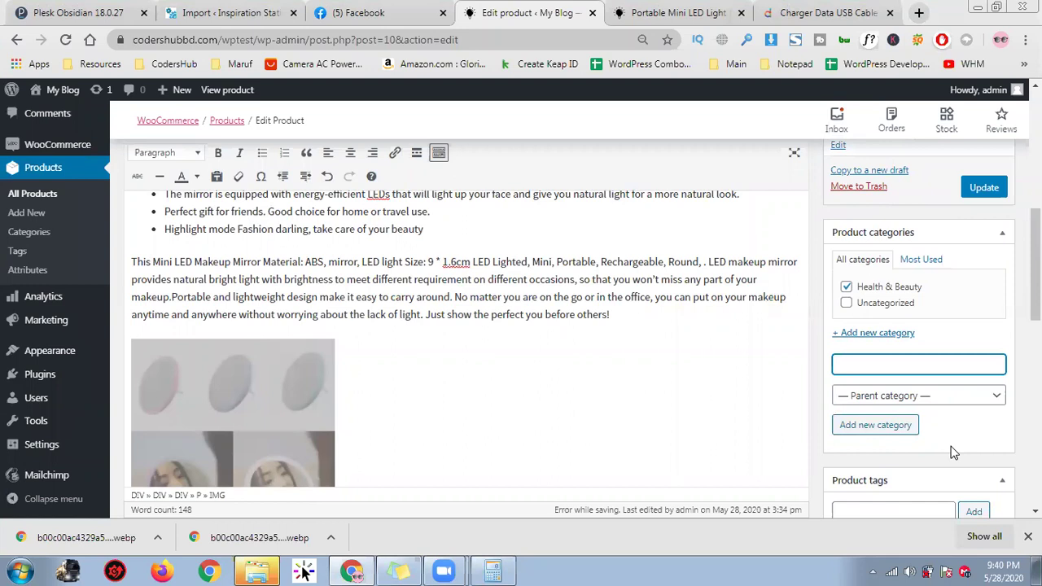
text(Makeup0)
key(BackSpace)
click(973, 396)
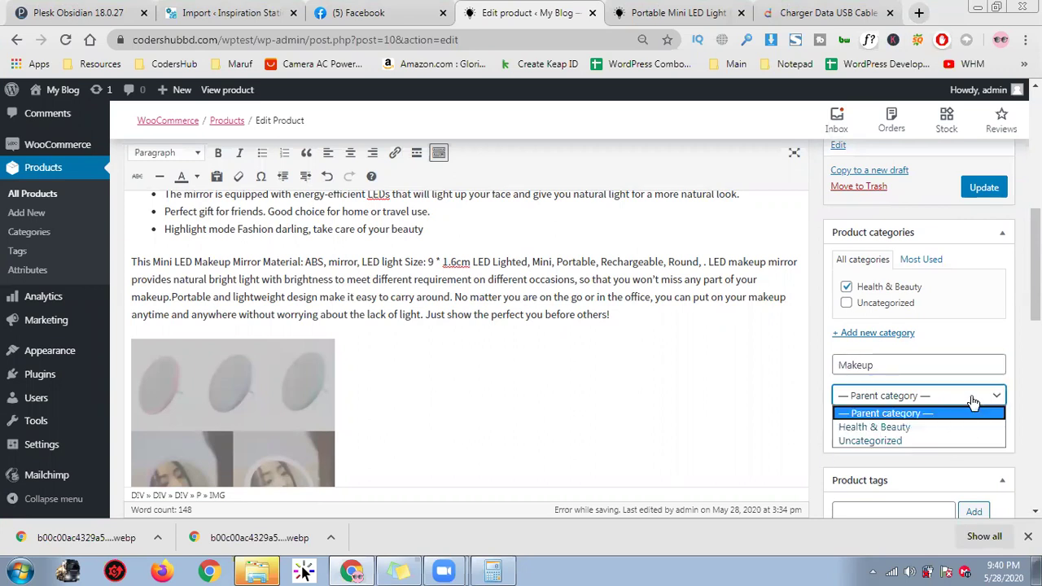
click(943, 426)
click(910, 427)
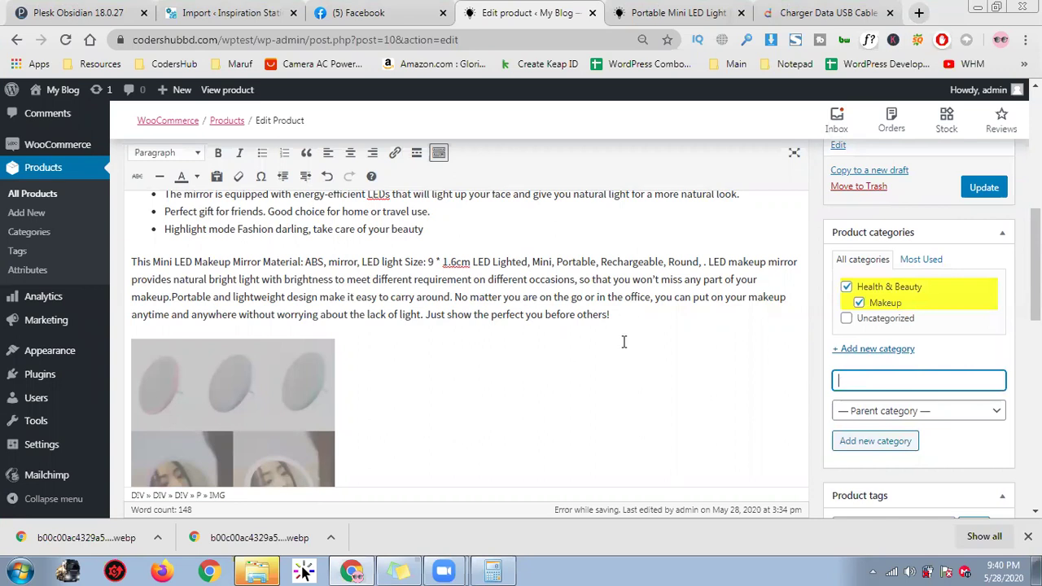
Step: Add a new product category named Mirror with Makeup as its parent
scroll(623, 342, up, 4)
scroll(733, 317, down, 2)
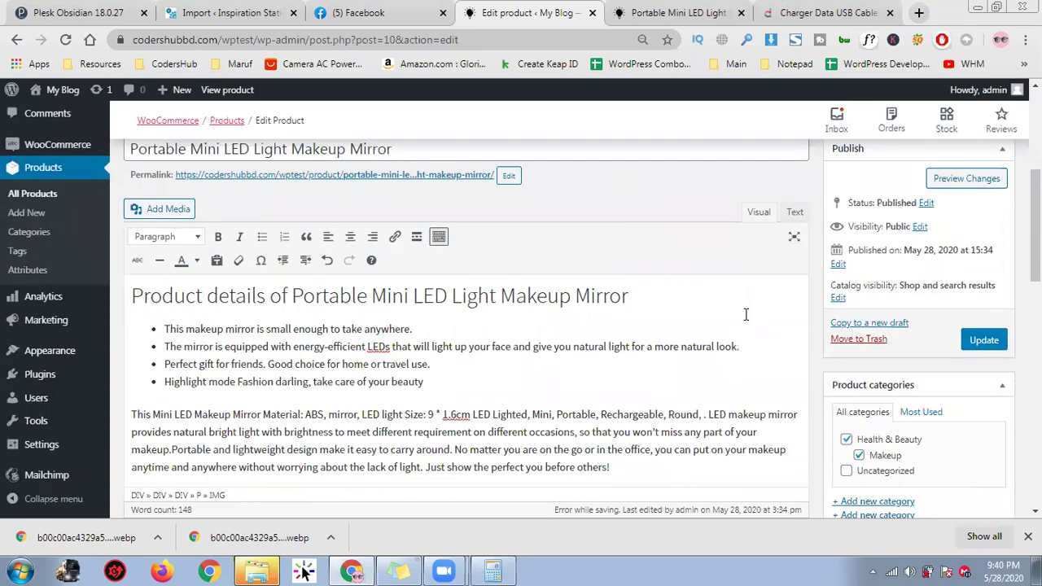
scroll(746, 314, down, 2)
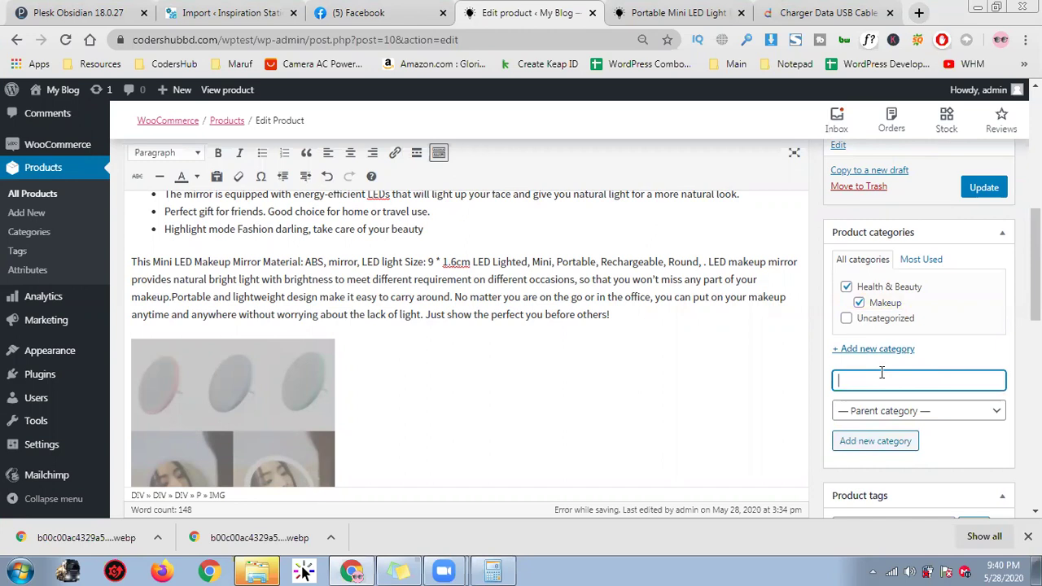
text(Mirror)
click(912, 413)
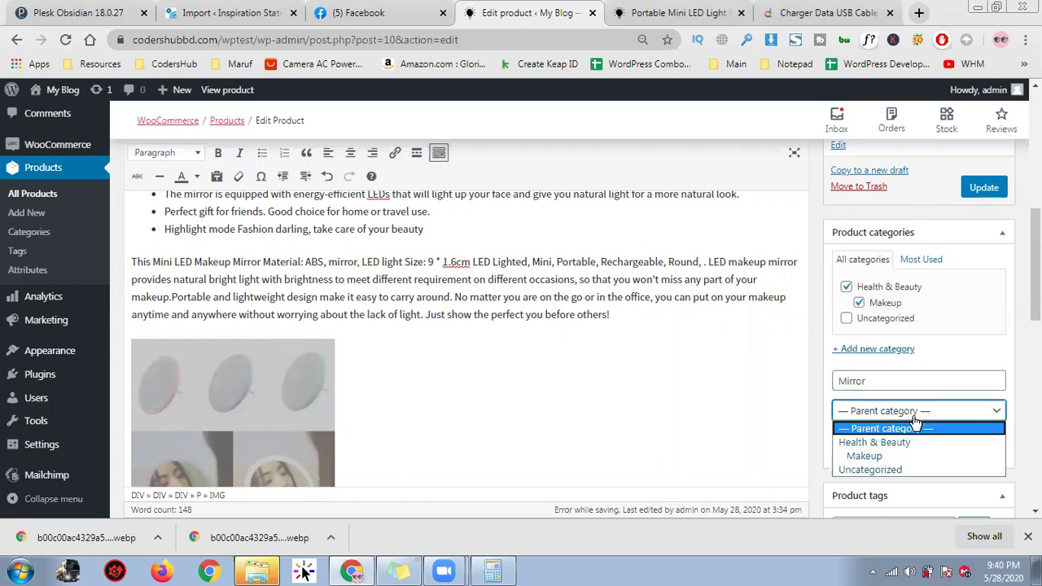
click(908, 456)
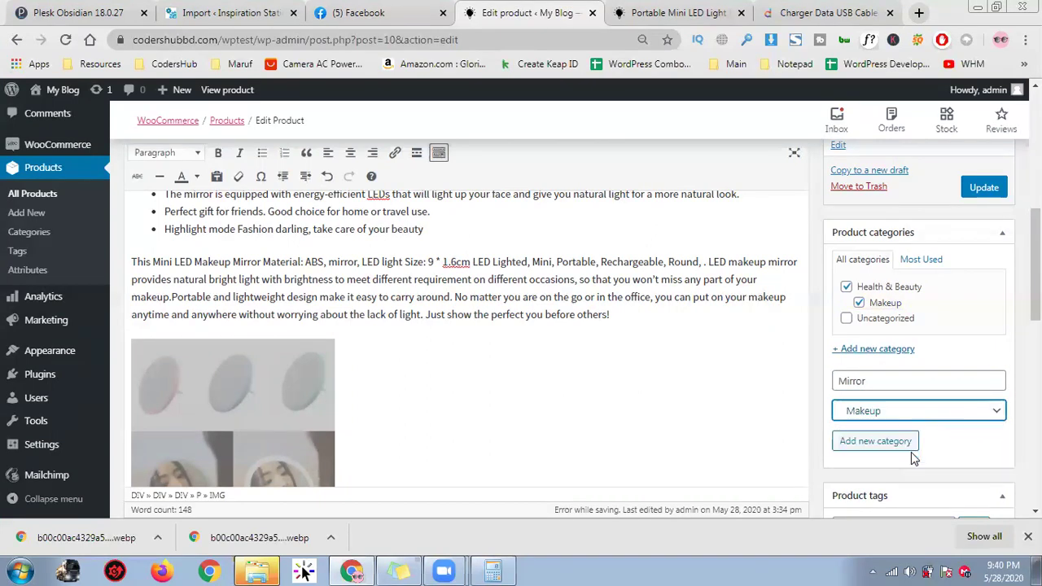
click(904, 449)
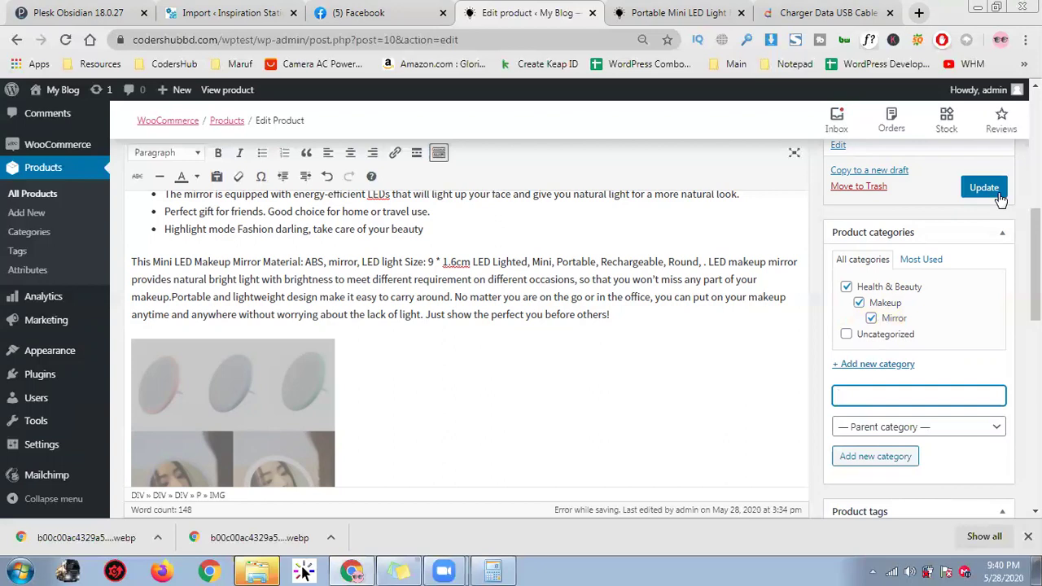
Step: Add the product tags "mirror", "makeup mirror" and "beauty mirror"
scroll(997, 245, down, 2)
click(864, 391)
text(mirror)
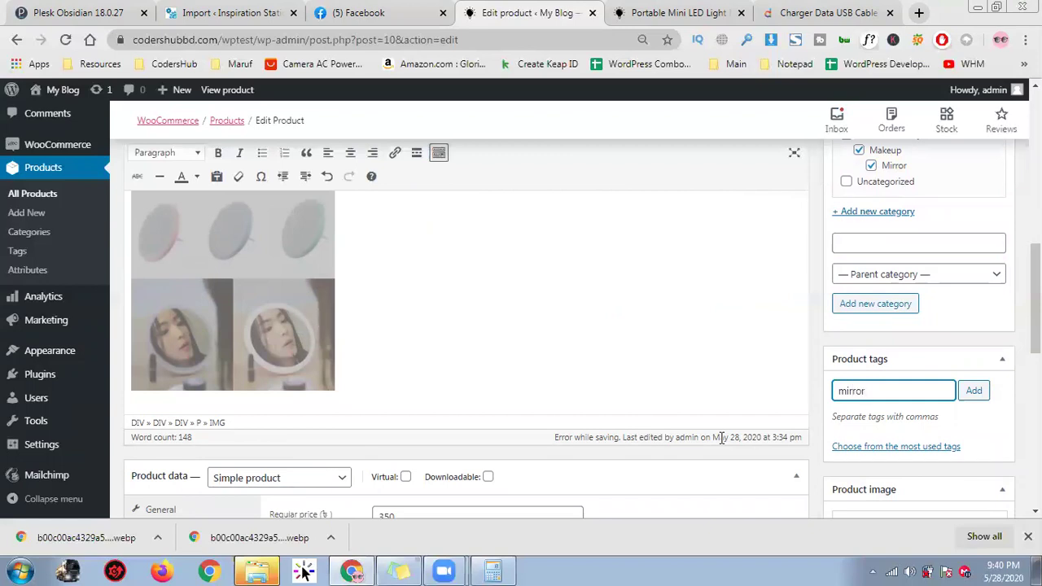
click(976, 392)
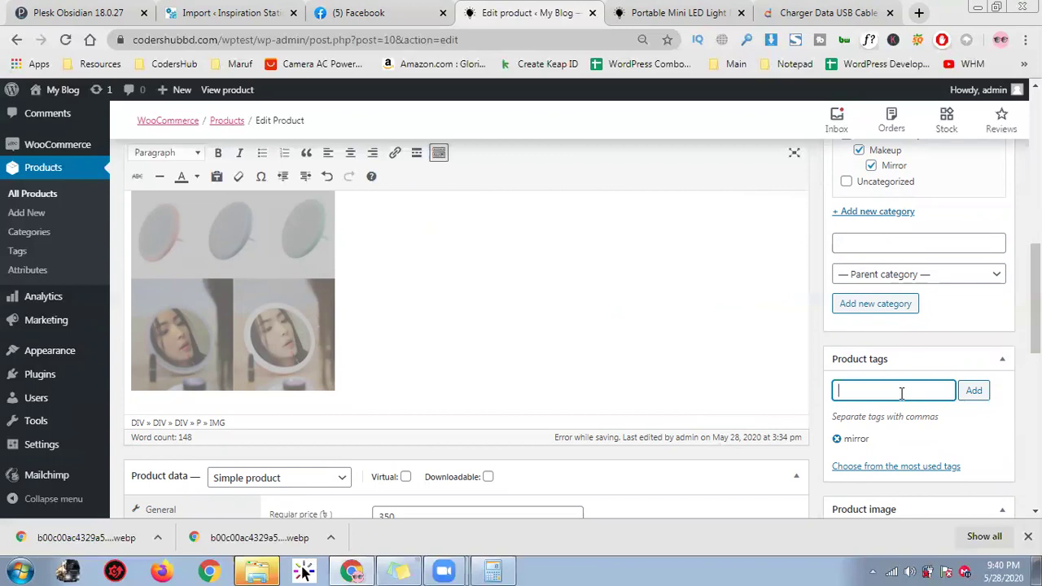
text(makeup mirror)
click(977, 392)
click(896, 408)
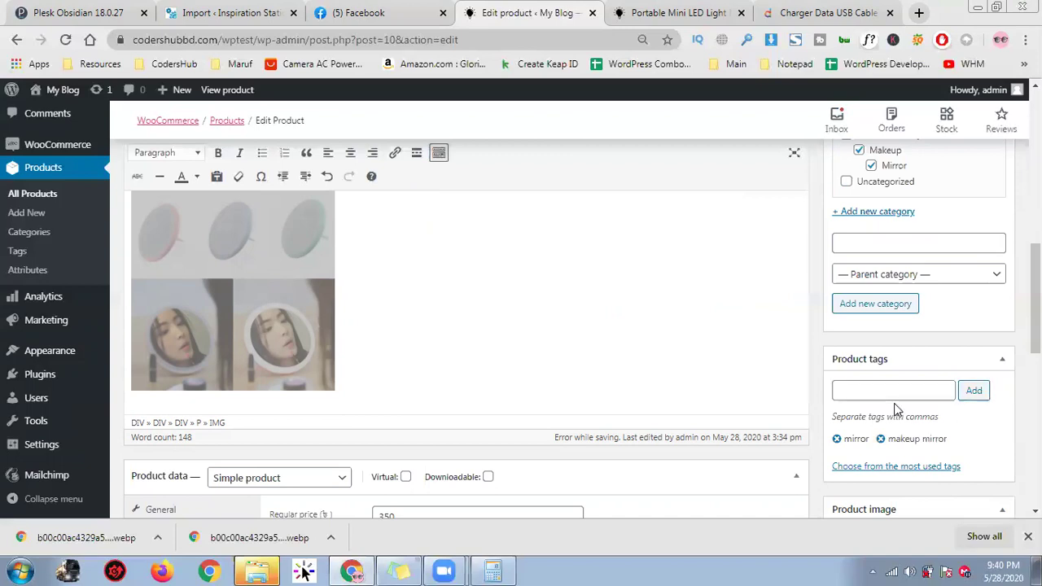
click(900, 385)
text(beauty )
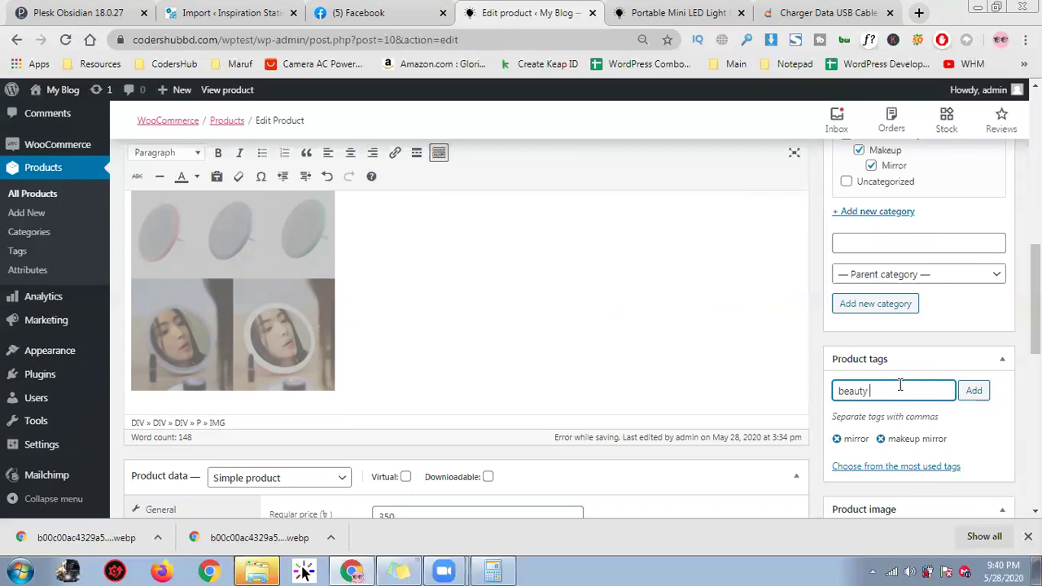
text(mirror)
click(974, 391)
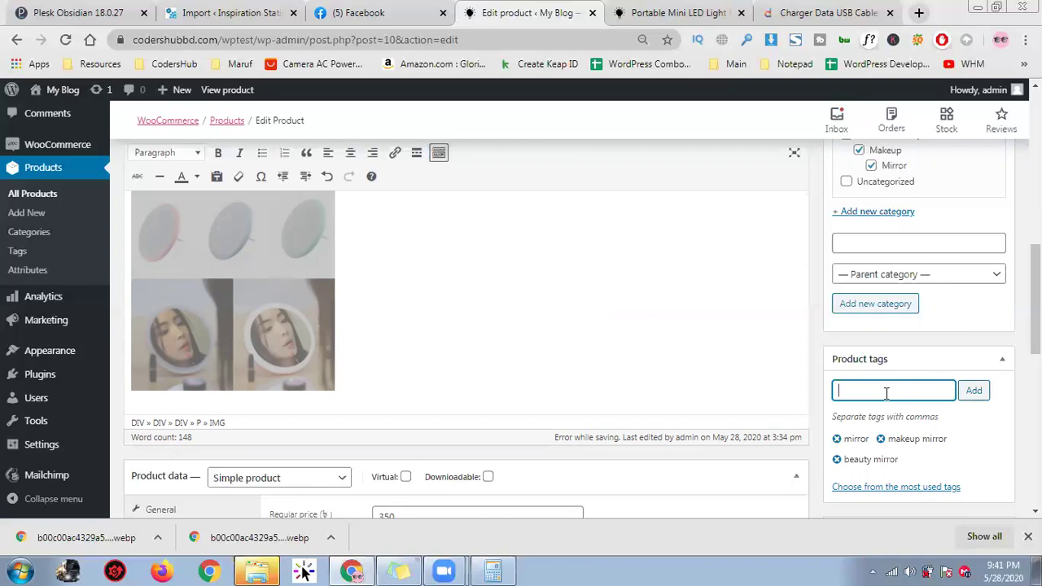
Step: Review the categories, tags and product image, and start adding images to the product gallery
scroll(660, 247, up, 1)
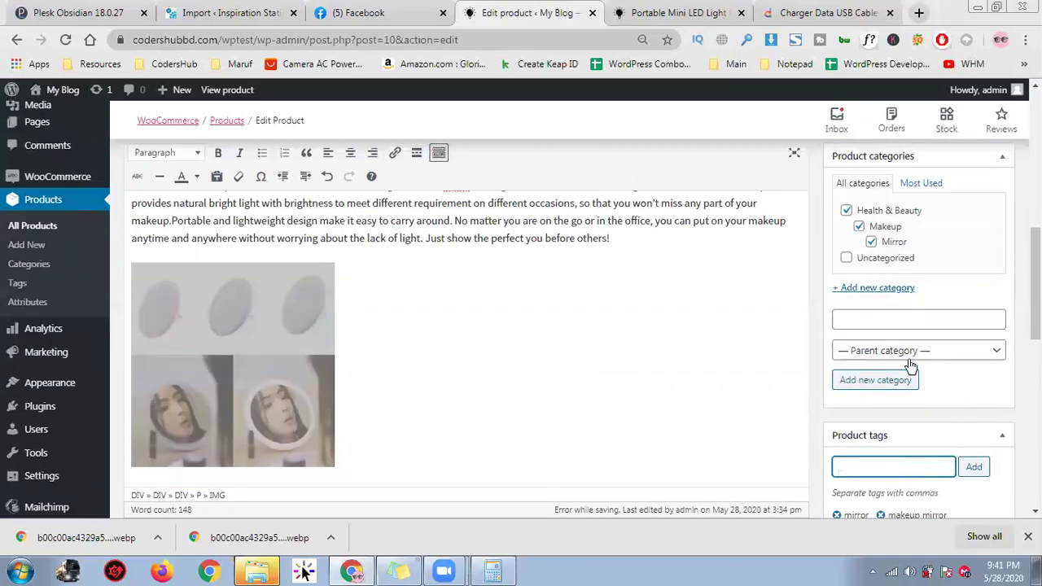
scroll(904, 387, down, 2)
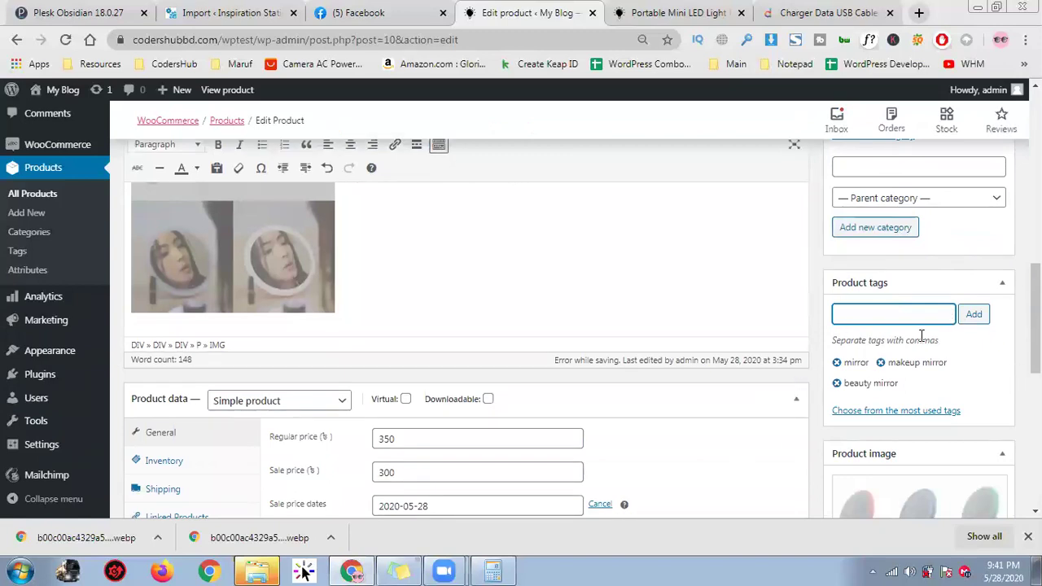
scroll(987, 358, down, 4)
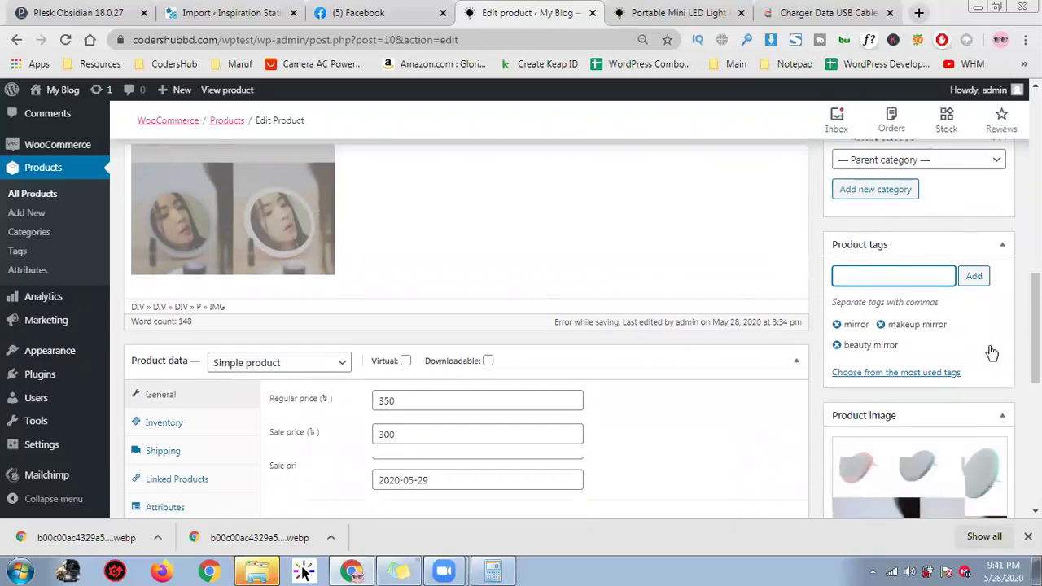
scroll(977, 407, up, 1)
scroll(969, 401, down, 1)
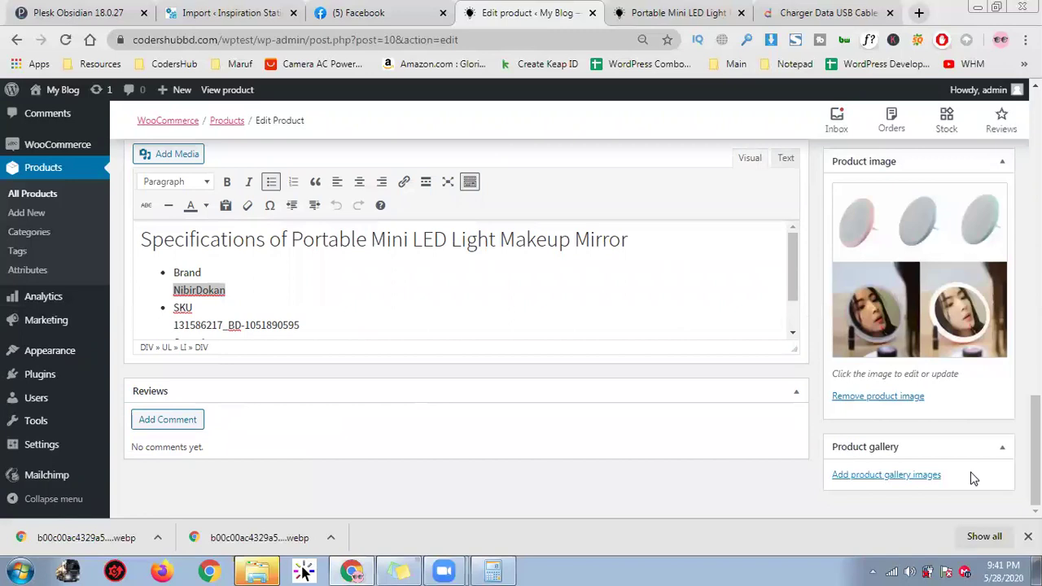
click(896, 475)
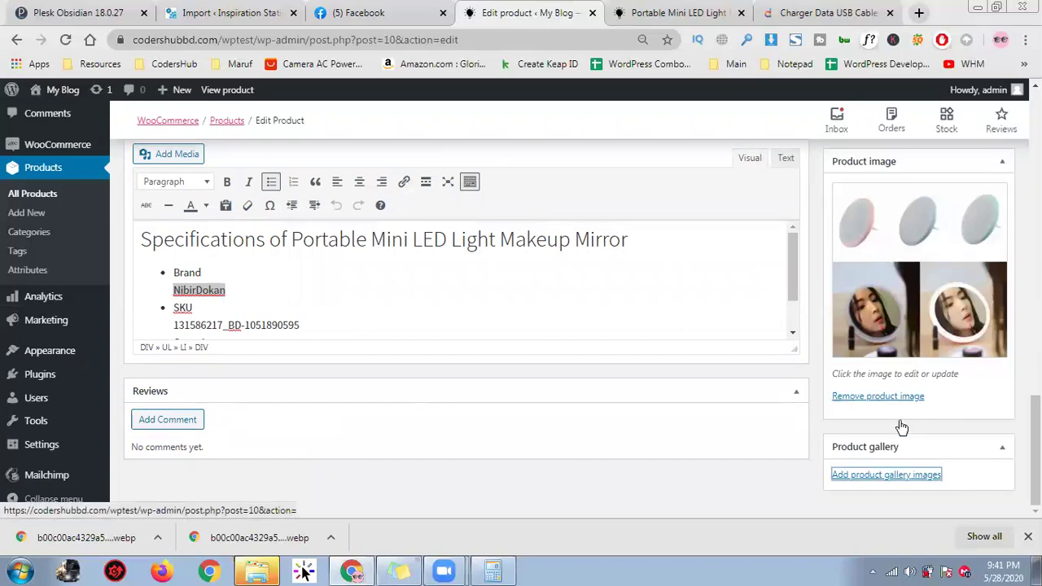
Step: Switch to the Daraz site and go back from the cable listing to the women's Makeup category page
click(845, 10)
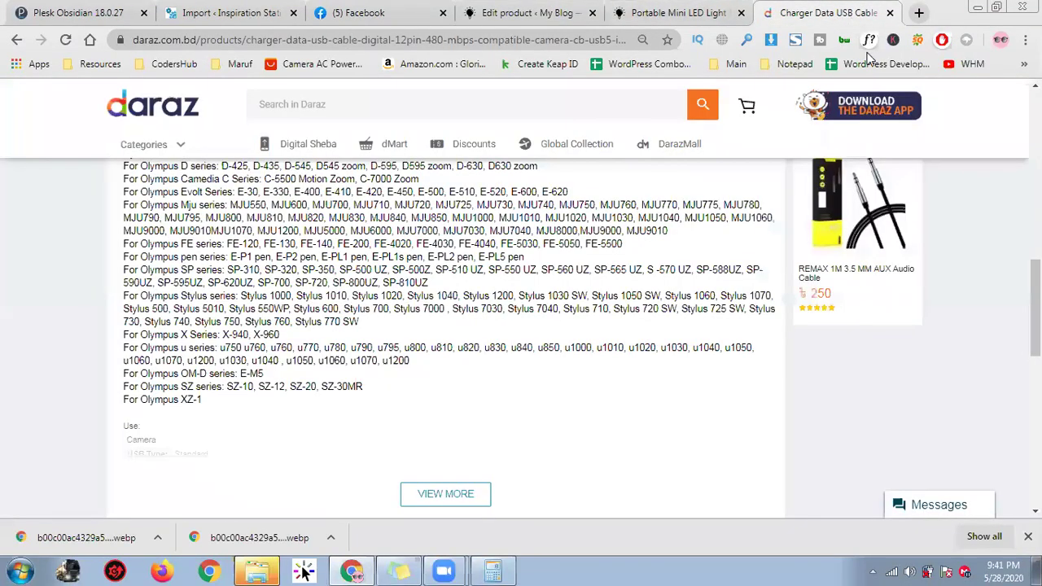
scroll(765, 147, up, 5)
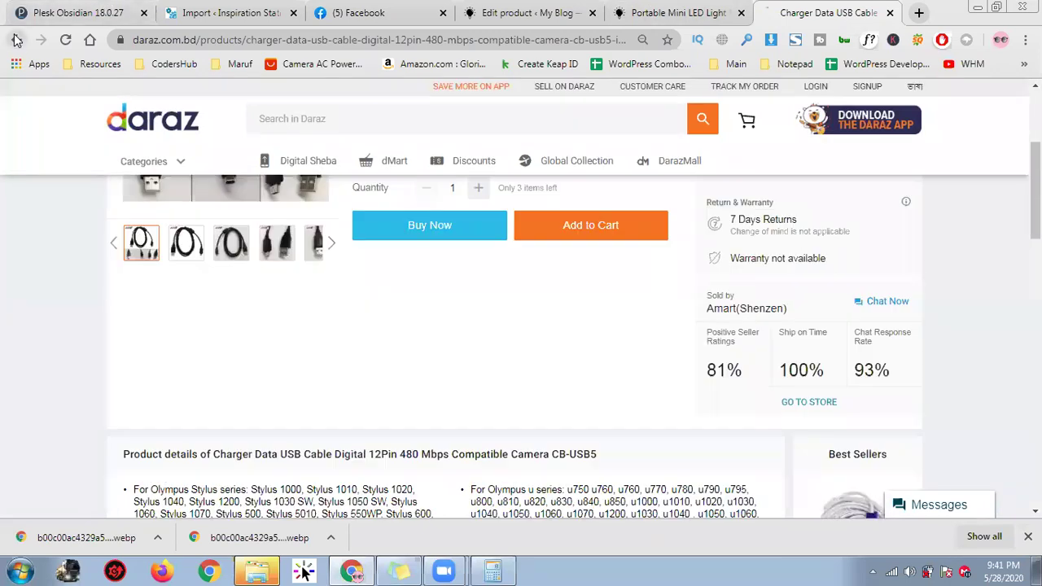
click(16, 40)
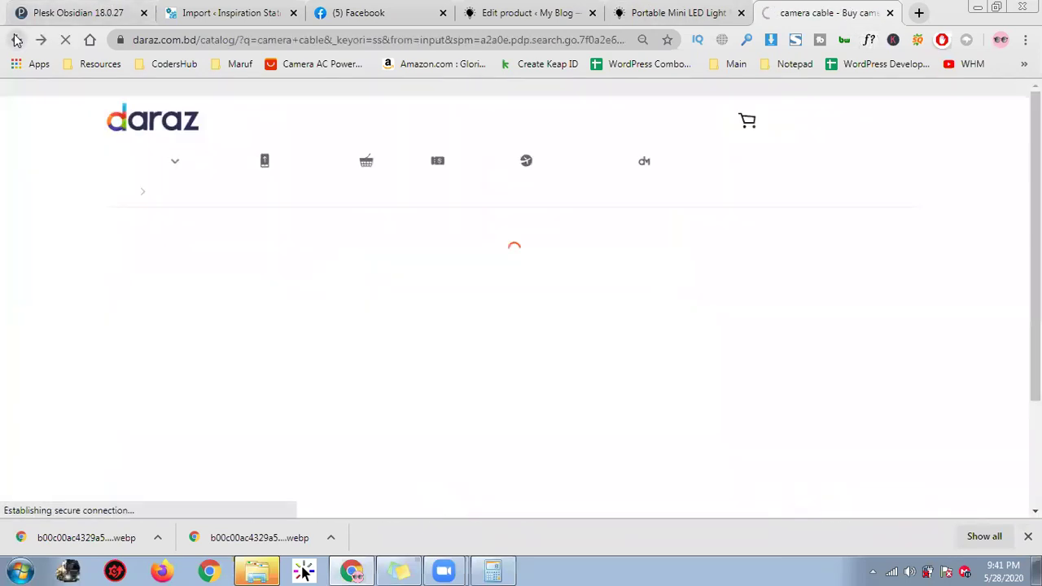
click(17, 40)
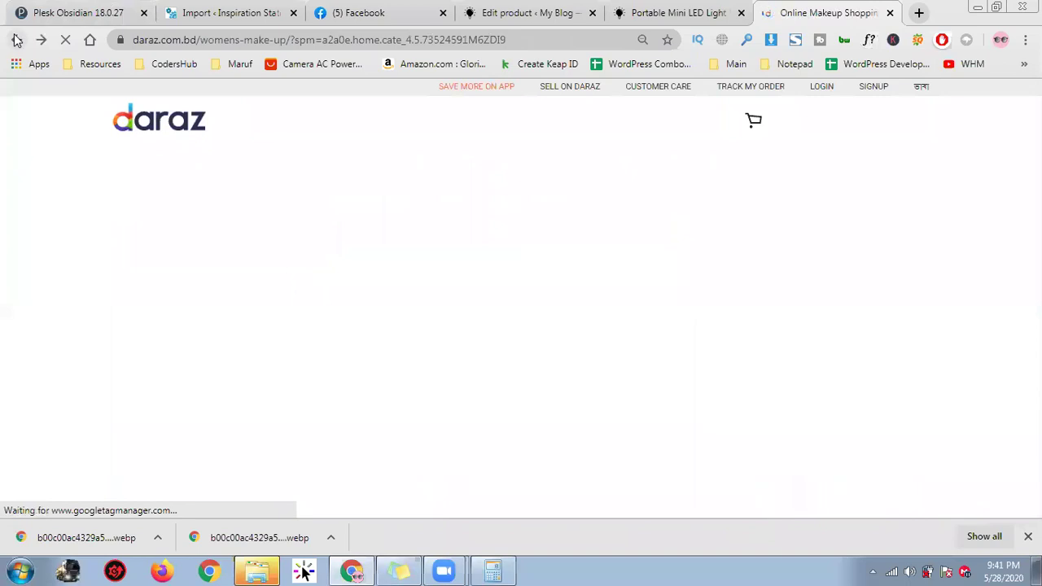
Step: Capture the Portable Mini LED Light Makeup Mirror picture from the category listing and save it as a PNG on the desktop
scroll(571, 296, down, 1)
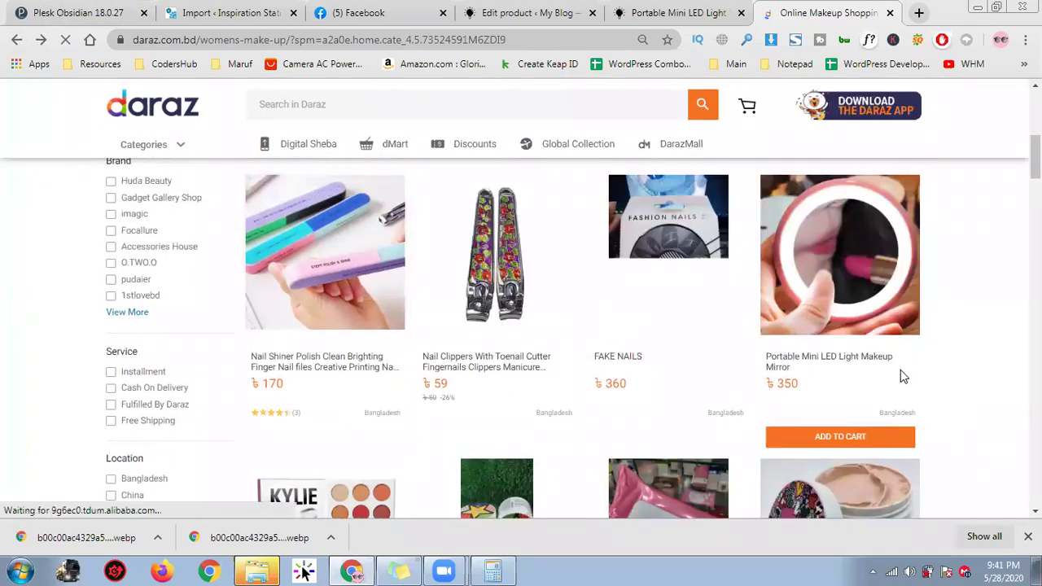
scroll(901, 370, up, 1)
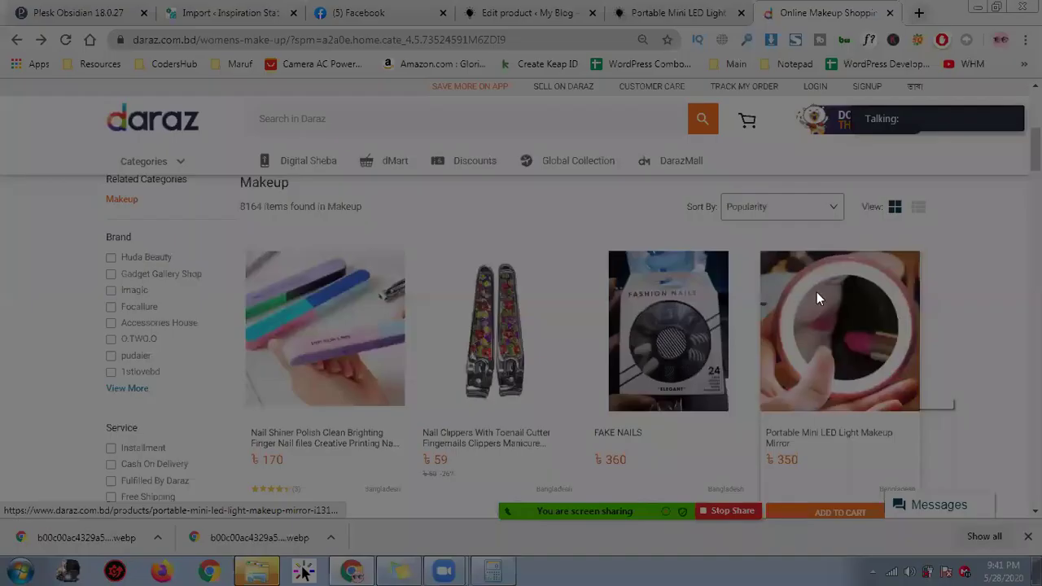
drag(761, 251, 918, 408)
click(883, 424)
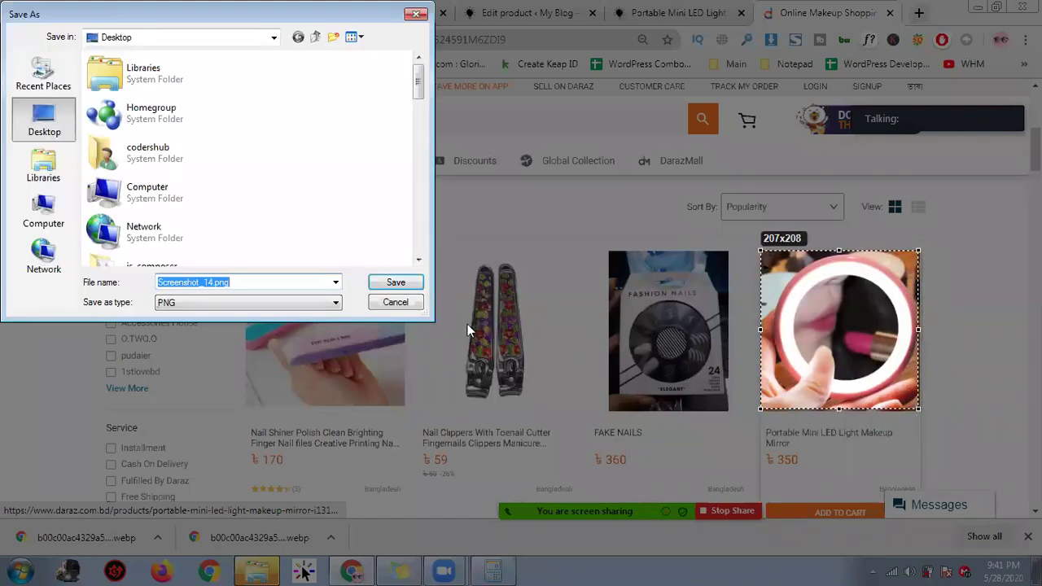
click(422, 283)
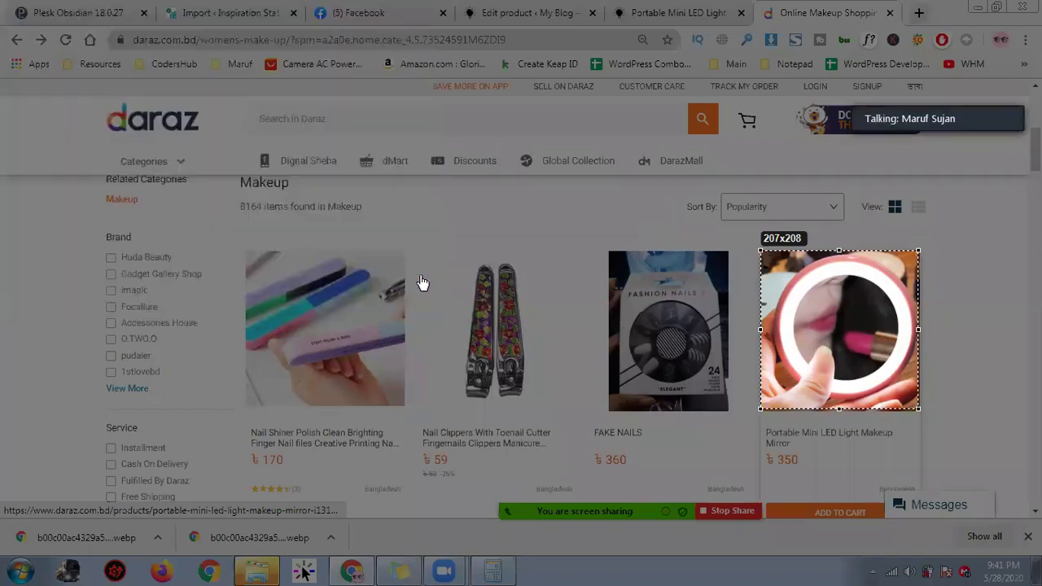
Step: Open the Portable Mini LED Light Makeup Mirror product page and bring its Best Sellers list into view
scroll(722, 372, down, 5)
scroll(737, 363, up, 3)
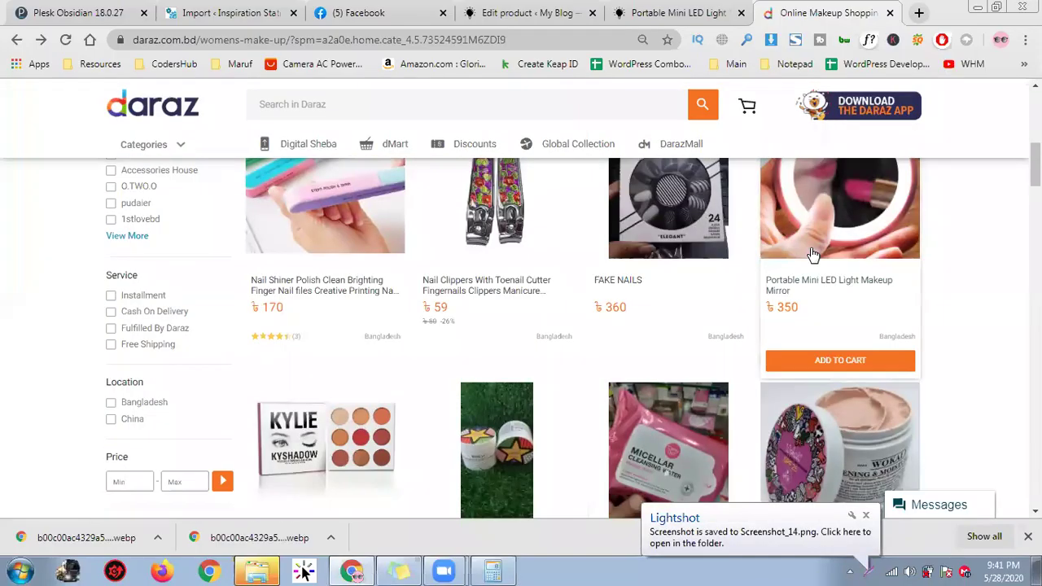
click(811, 235)
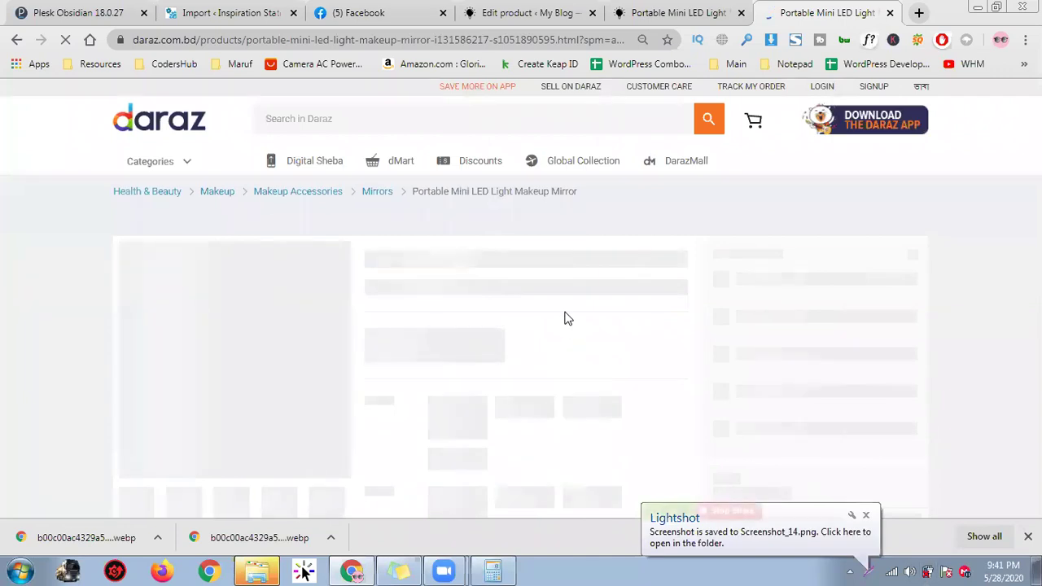
scroll(570, 342, down, 5)
scroll(585, 343, up, 4)
scroll(586, 350, down, 3)
scroll(586, 350, up, 1)
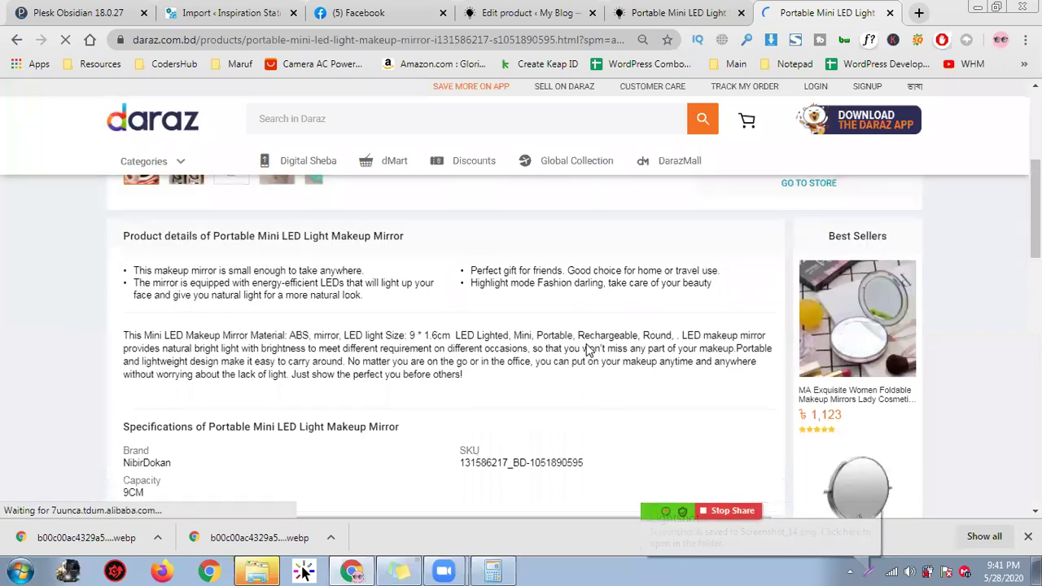
Step: Capture the foldable makeup mirror picture at the head of the Best Sellers list and save it as an image file
key(Print)
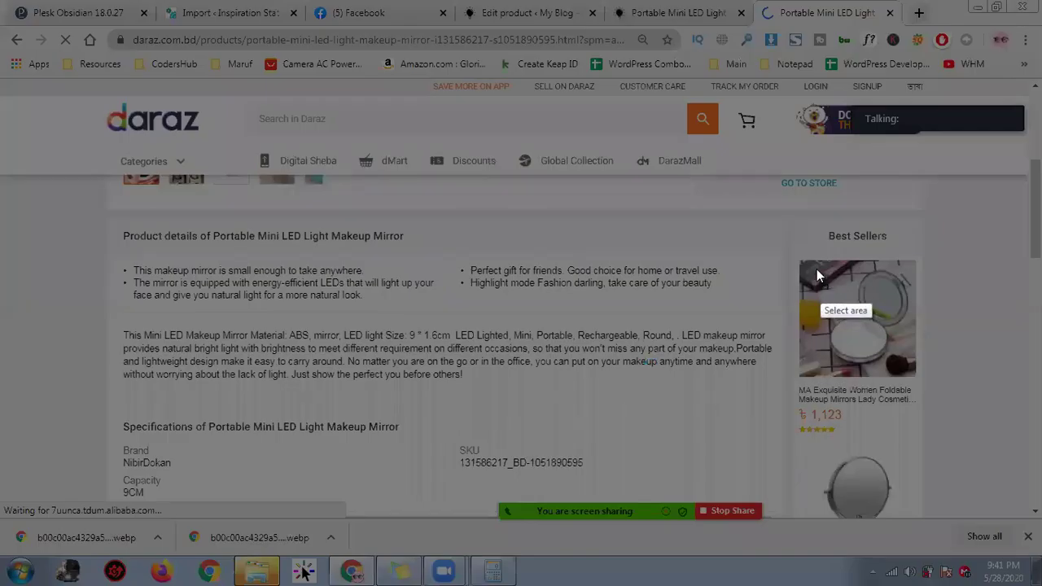
drag(802, 259, 921, 378)
click(885, 393)
key(Return)
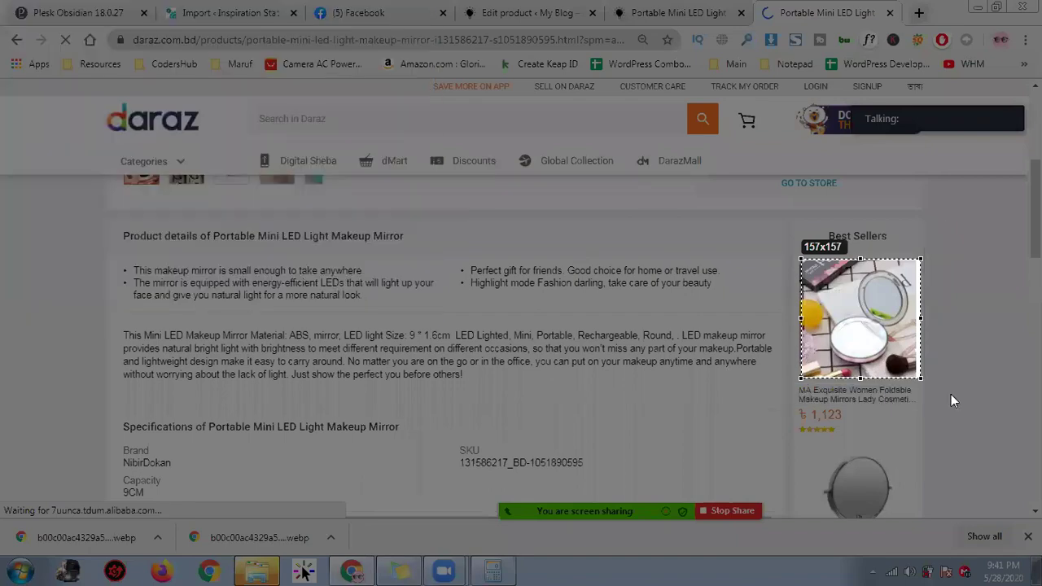
Step: Capture the Decobros tabletop two-sided vanity mirror picture from the Best Sellers list and save it as an image file
scroll(887, 346, down, 4)
scroll(889, 338, up, 1)
key(Print)
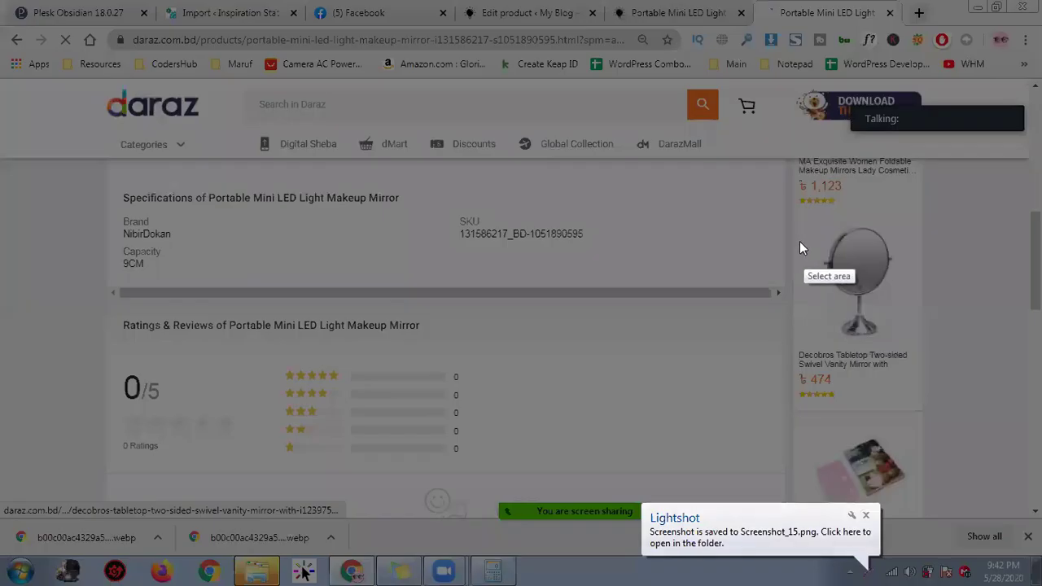
drag(796, 219, 917, 343)
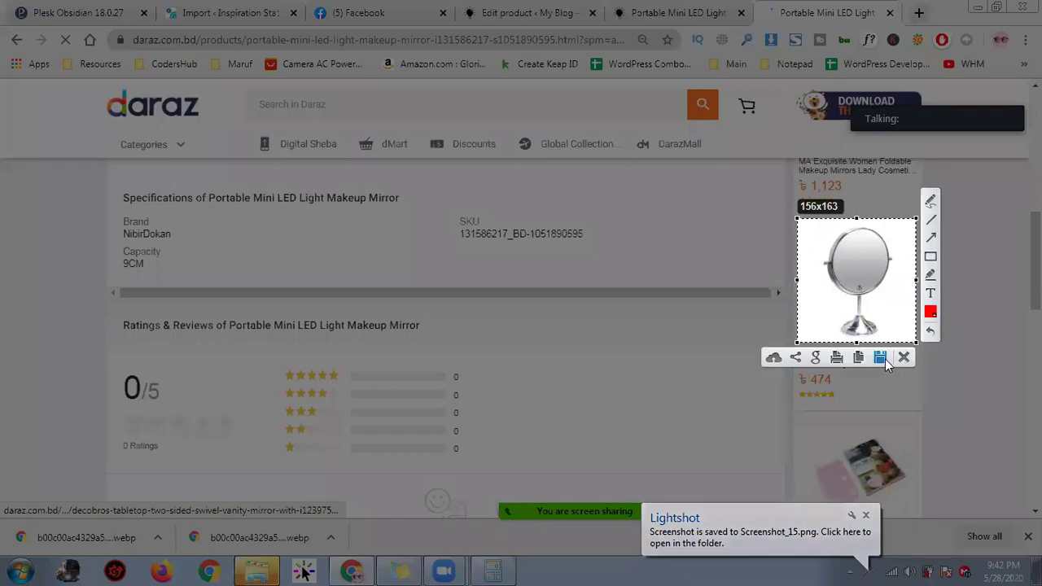
click(888, 367)
key(Return)
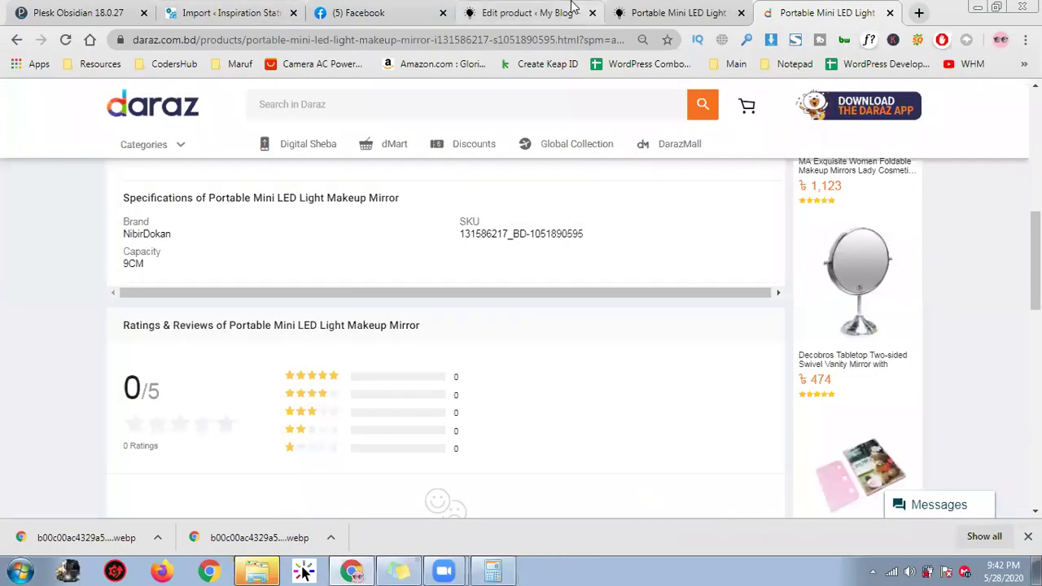
Step: Return to the WooCommerce product editor and browse the desktop for files to upload to the product gallery
click(529, 12)
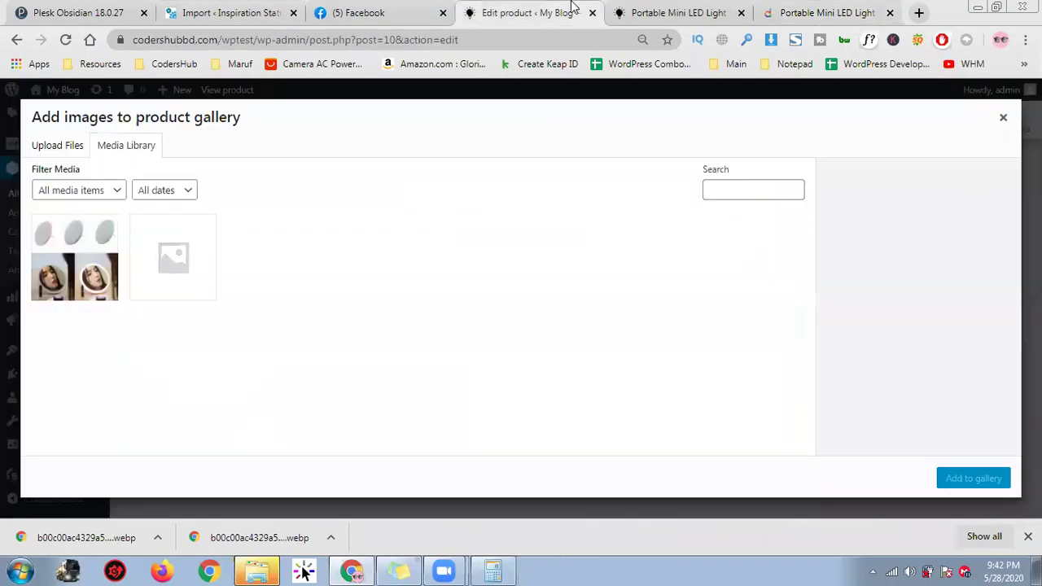
click(78, 150)
click(479, 316)
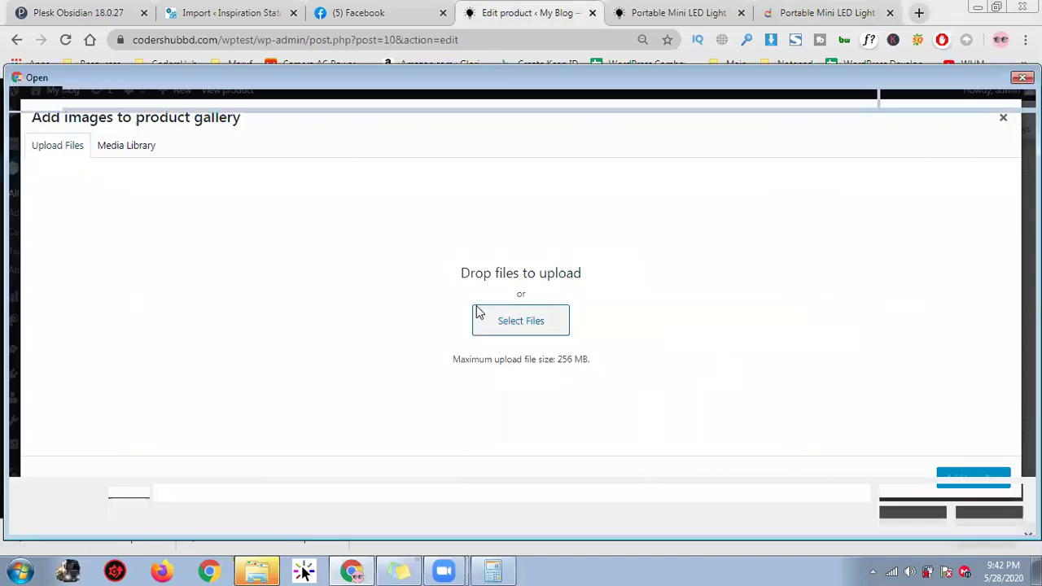
click(454, 384)
scroll(454, 384, down, 10)
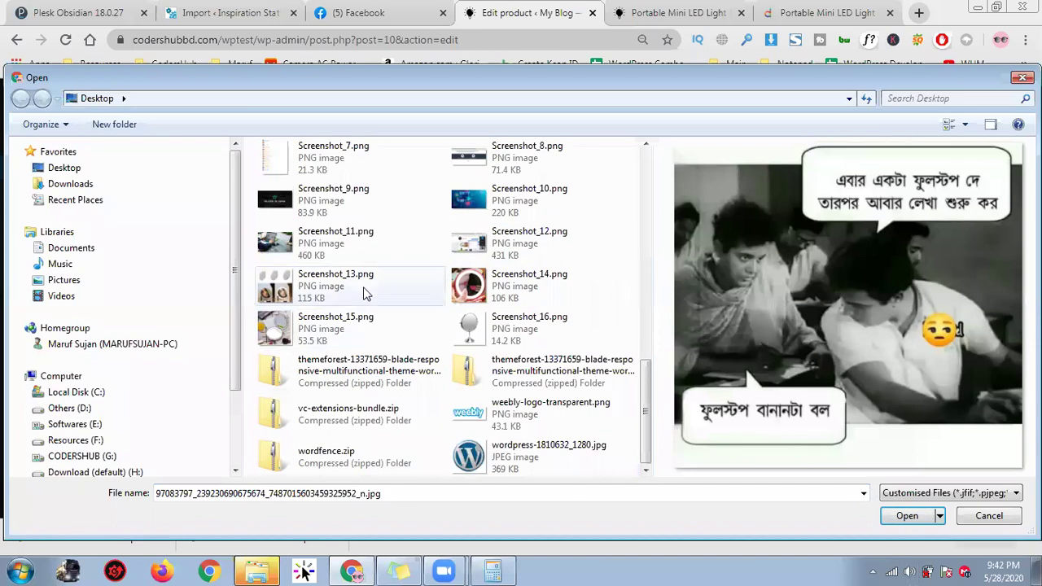
Step: Upload Screenshot_12.png, Screenshot_14.png, Screenshot_15.png and Screenshot_16.png and add them to the product gallery
click(537, 240)
ctrl+click(421, 288)
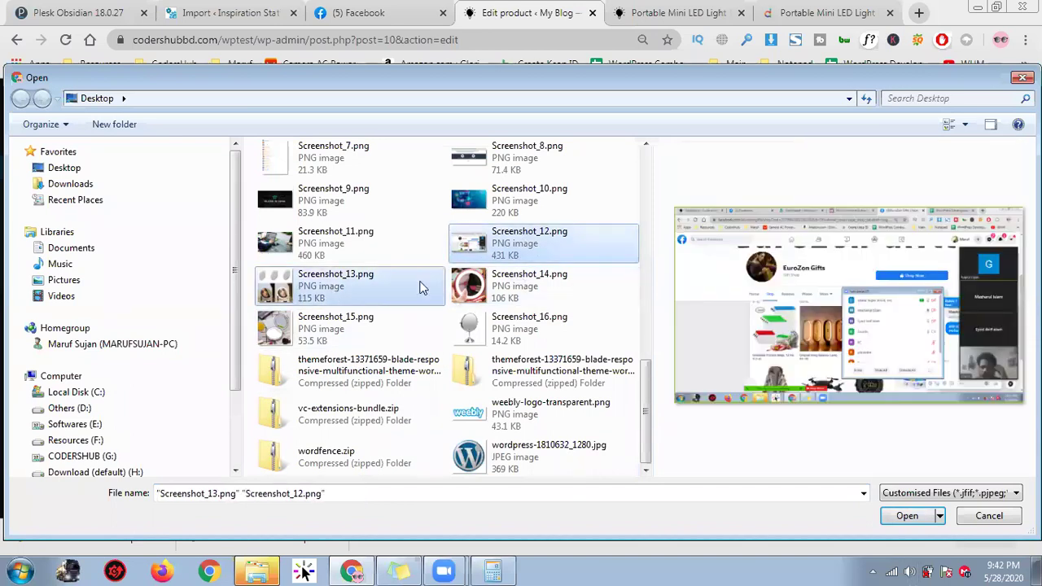
ctrl+click(521, 285)
ctrl+click(438, 342)
ctrl+click(570, 326)
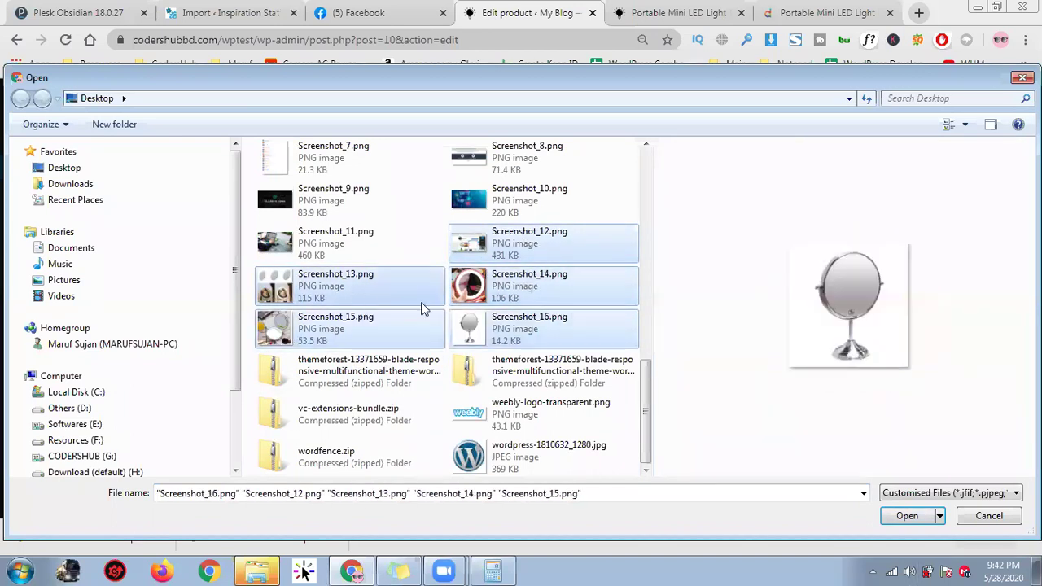
ctrl+click(424, 303)
key(Return)
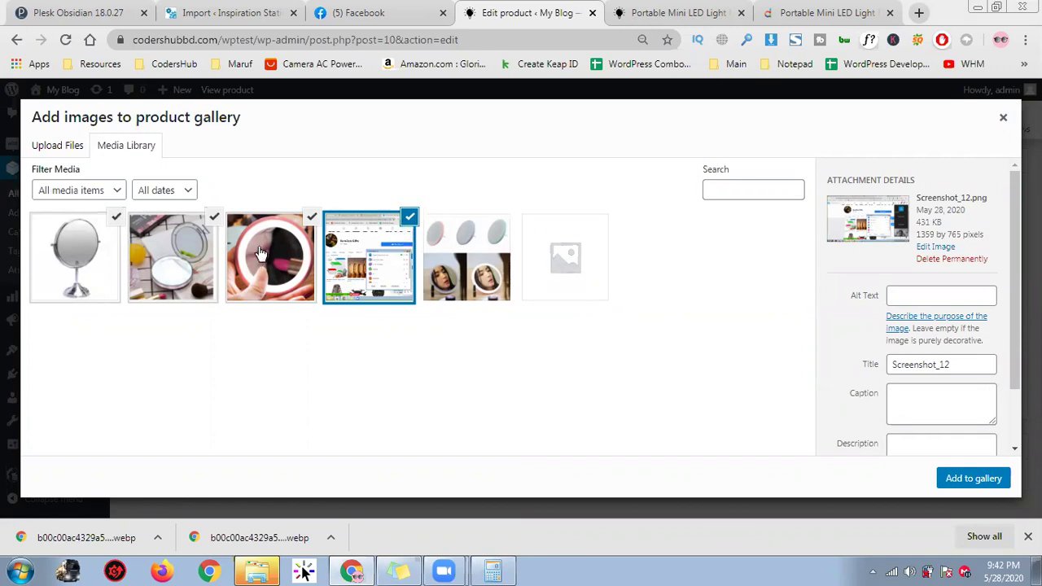
click(974, 479)
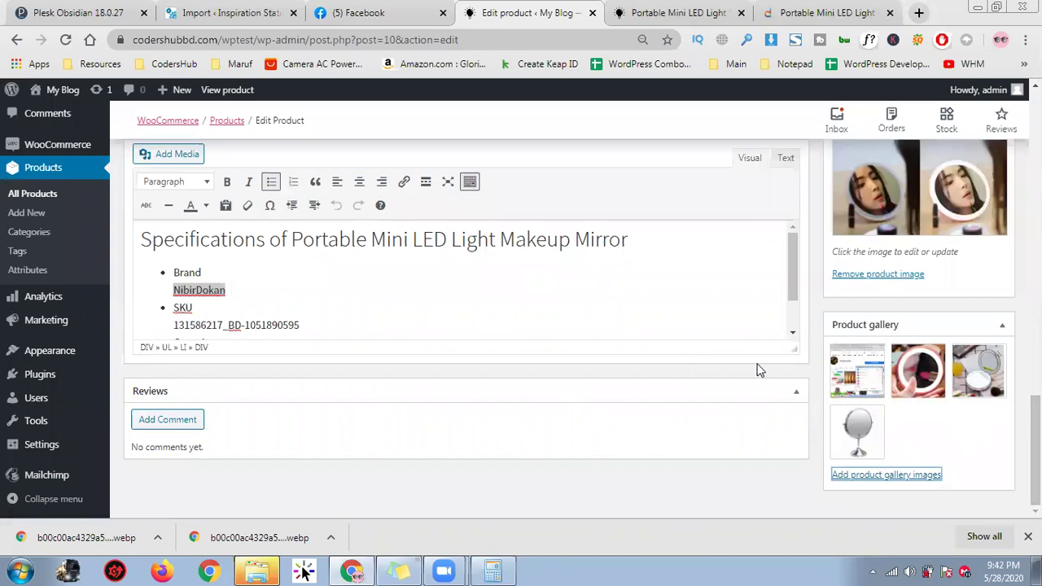
Step: Review the product's gallery, description, tags, categories and pricing data in the editor
scroll(897, 390, up, 2)
scroll(901, 396, up, 2)
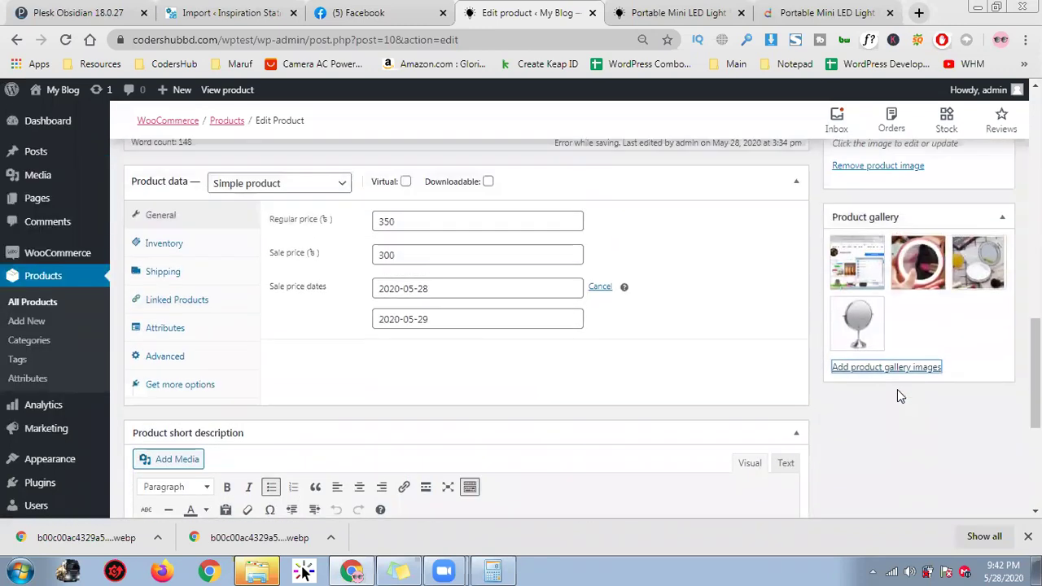
scroll(900, 392, up, 6)
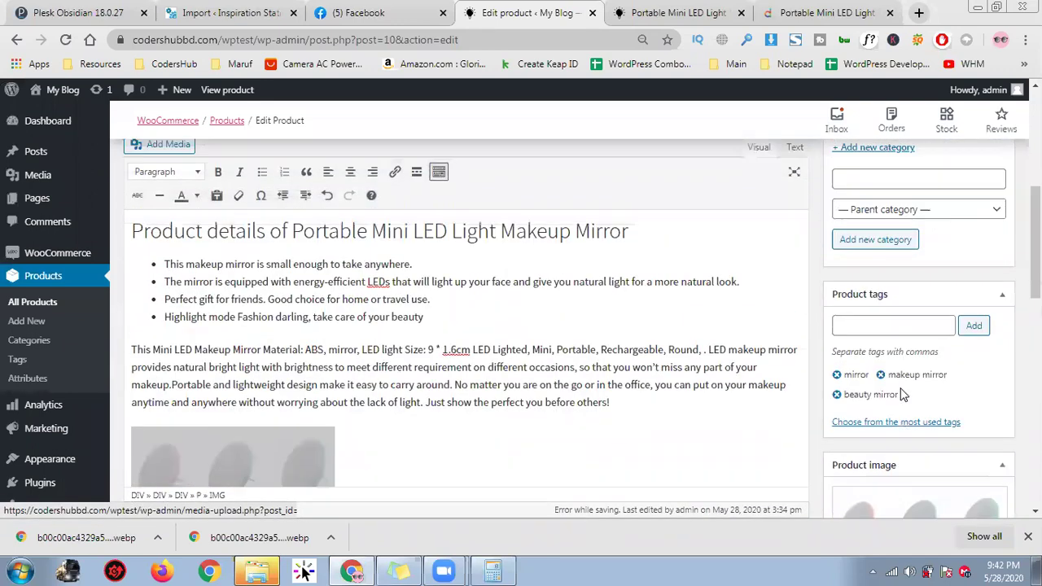
scroll(902, 394, up, 6)
scroll(900, 388, down, 3)
scroll(901, 389, down, 5)
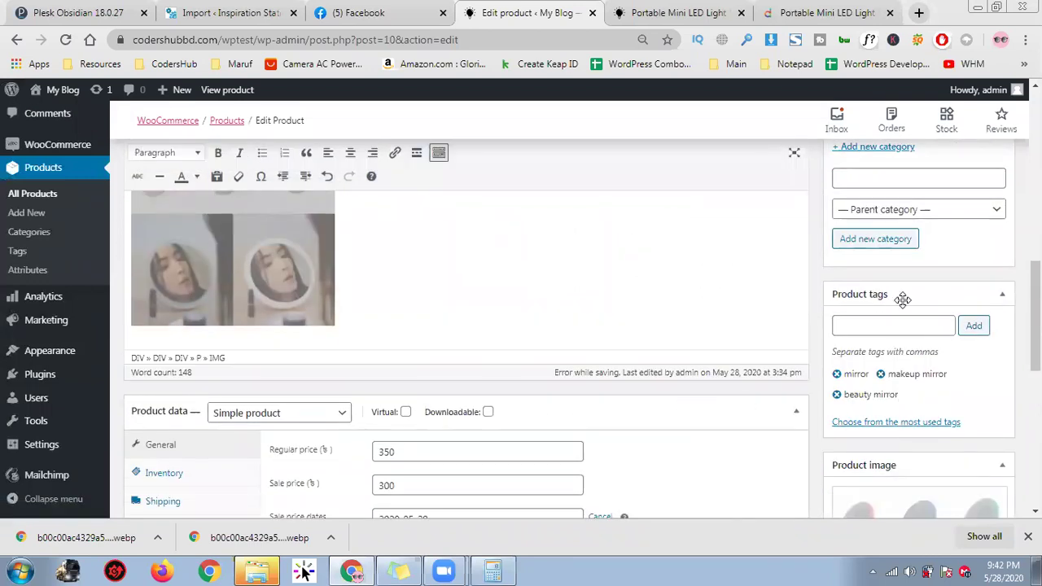
scroll(815, 321, down, 1)
scroll(783, 334, down, 1)
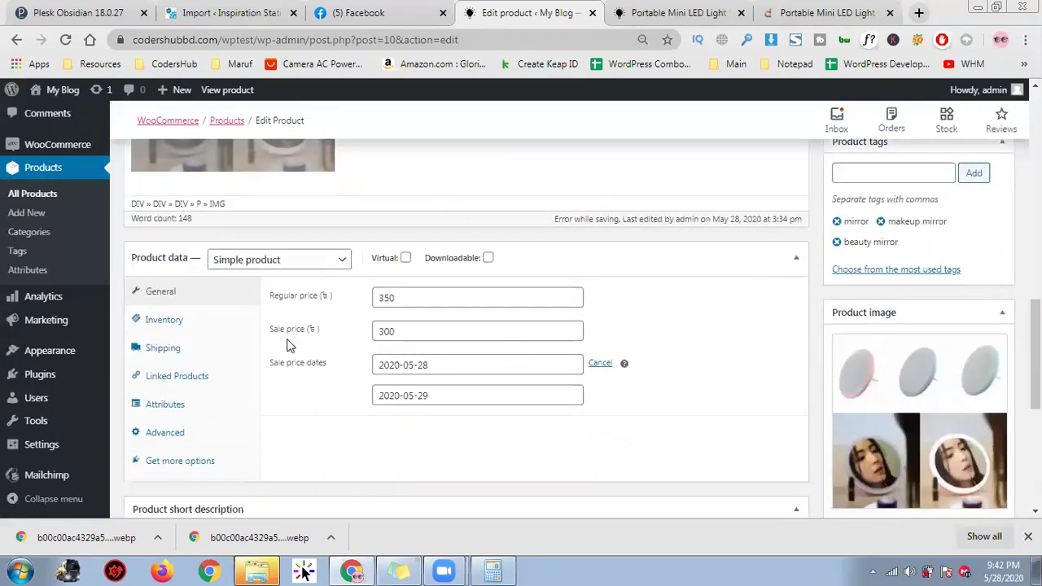
Step: Enable stock management in the product's inventory data and set the stock quantity to 9
click(189, 330)
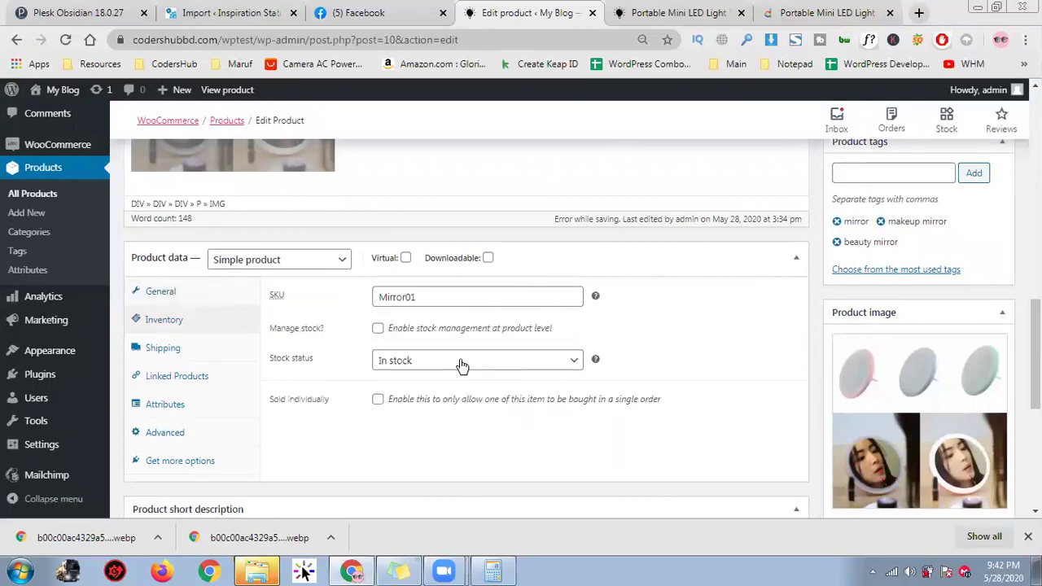
click(380, 329)
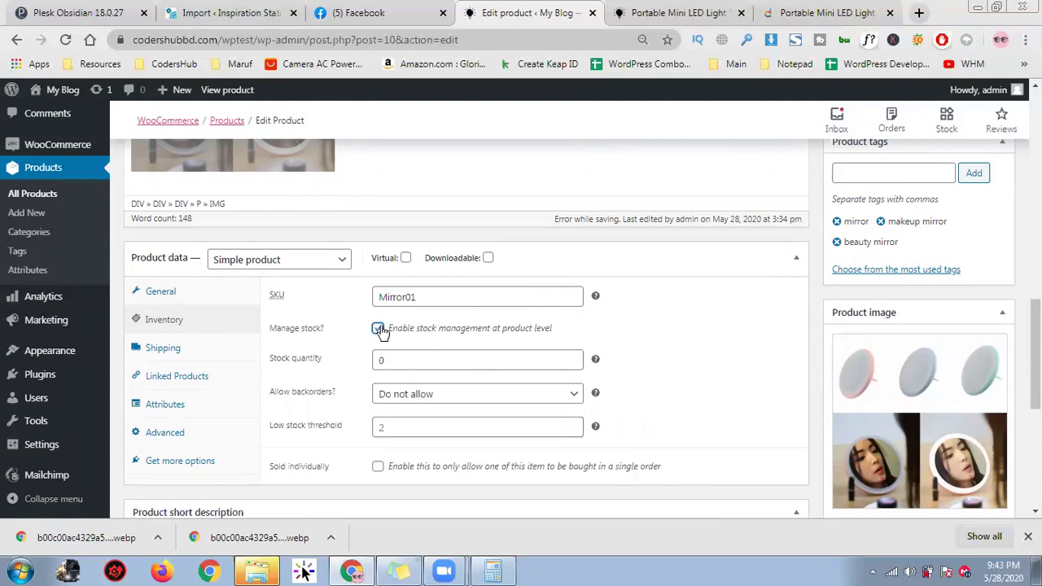
click(423, 364)
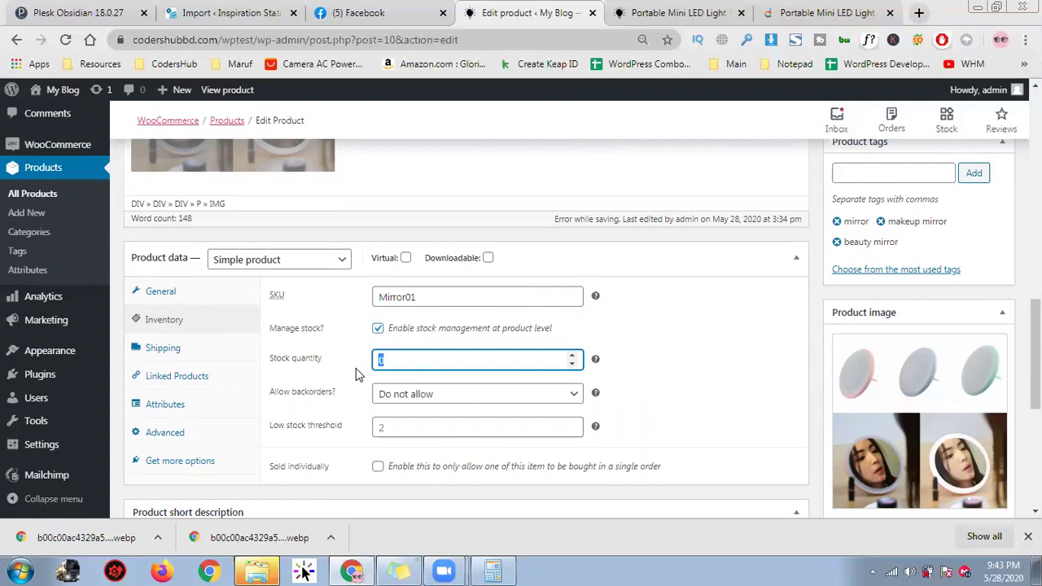
text(9)
Step: Examine the backorder options with their help note and the low stock threshold setting
click(599, 395)
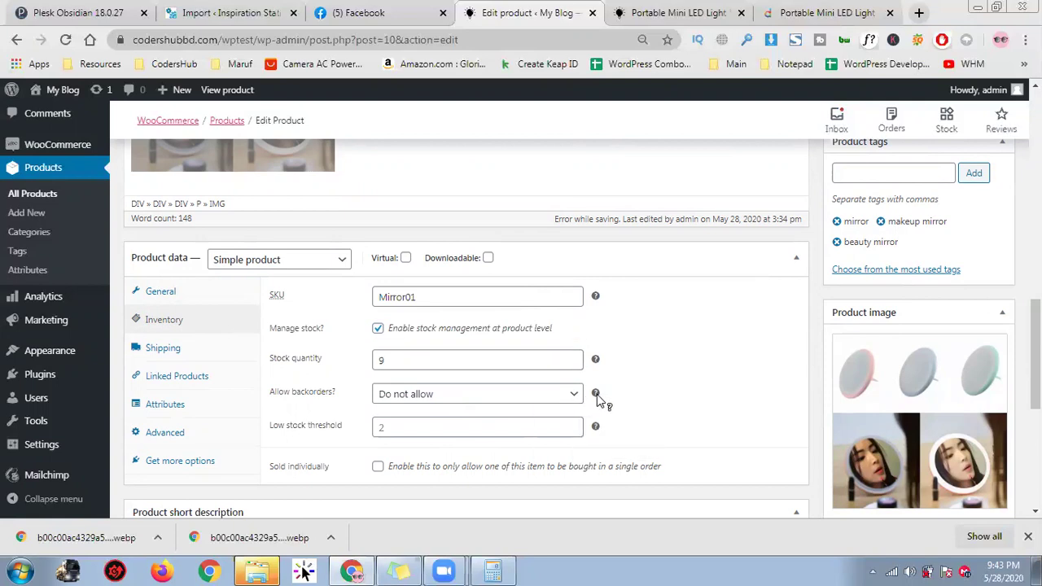
mouse_move(596, 395)
click(476, 398)
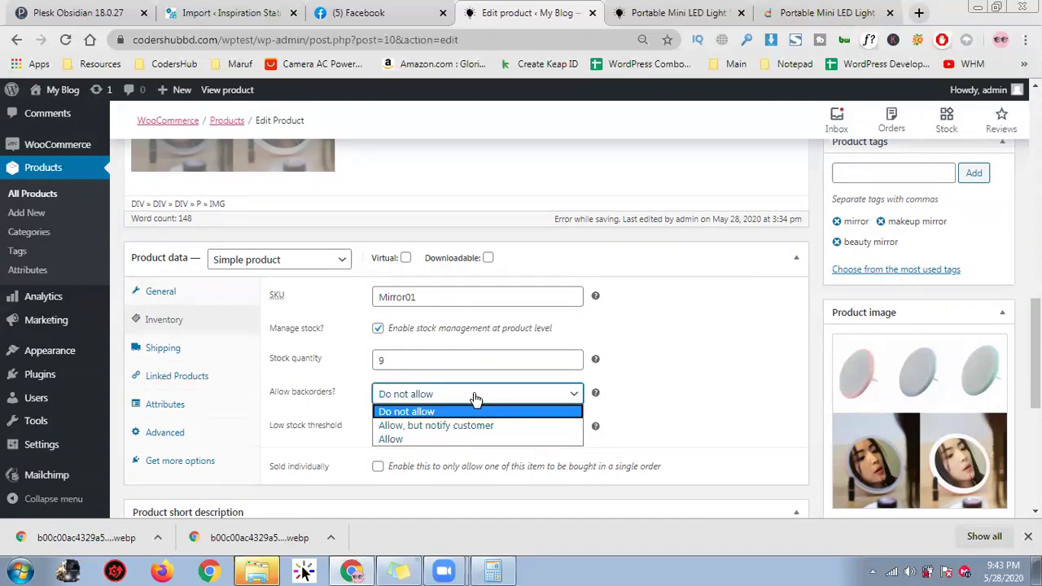
click(477, 398)
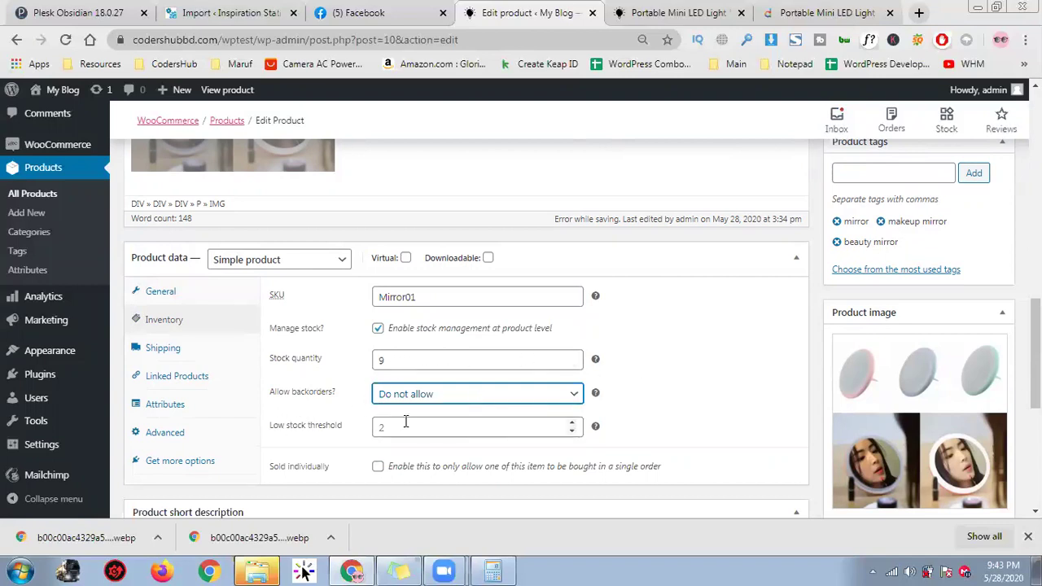
drag(281, 431, 367, 440)
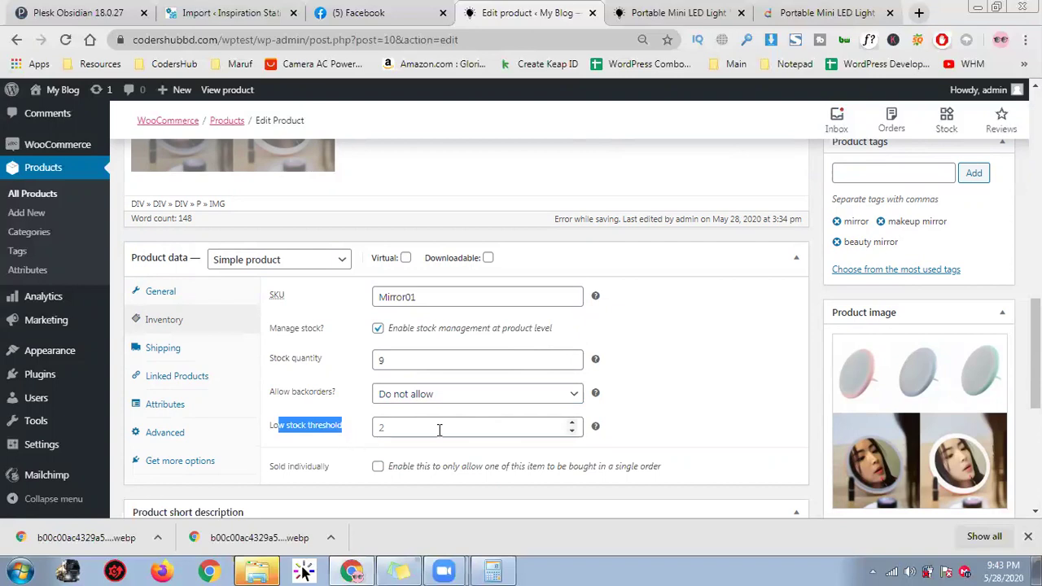
click(457, 396)
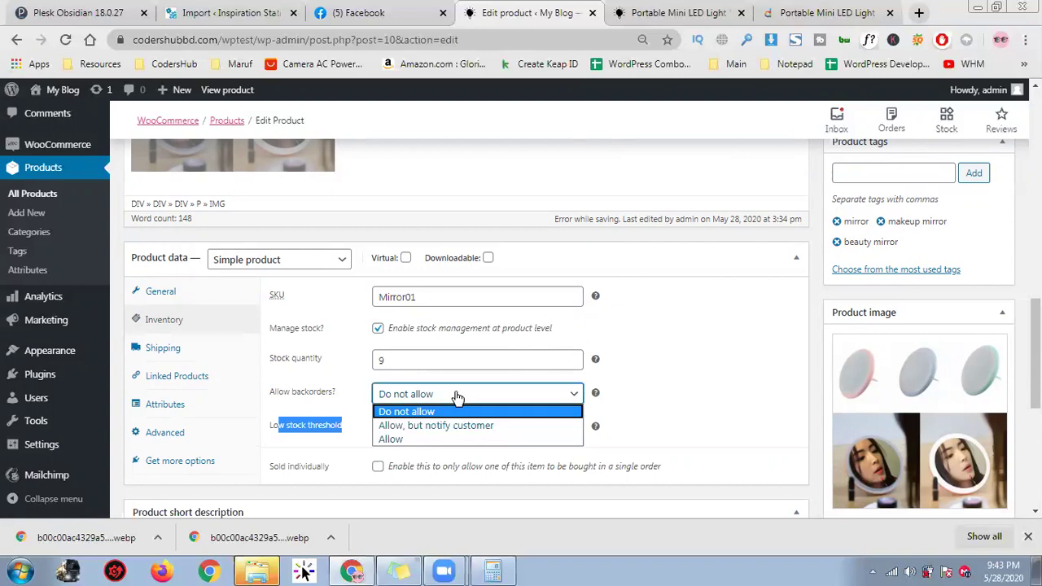
click(458, 397)
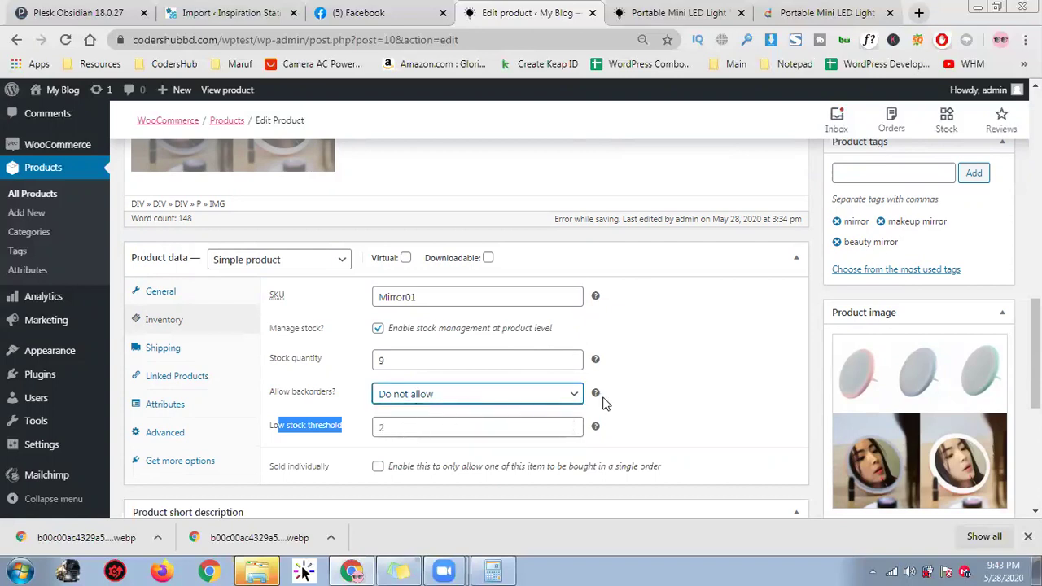
click(644, 395)
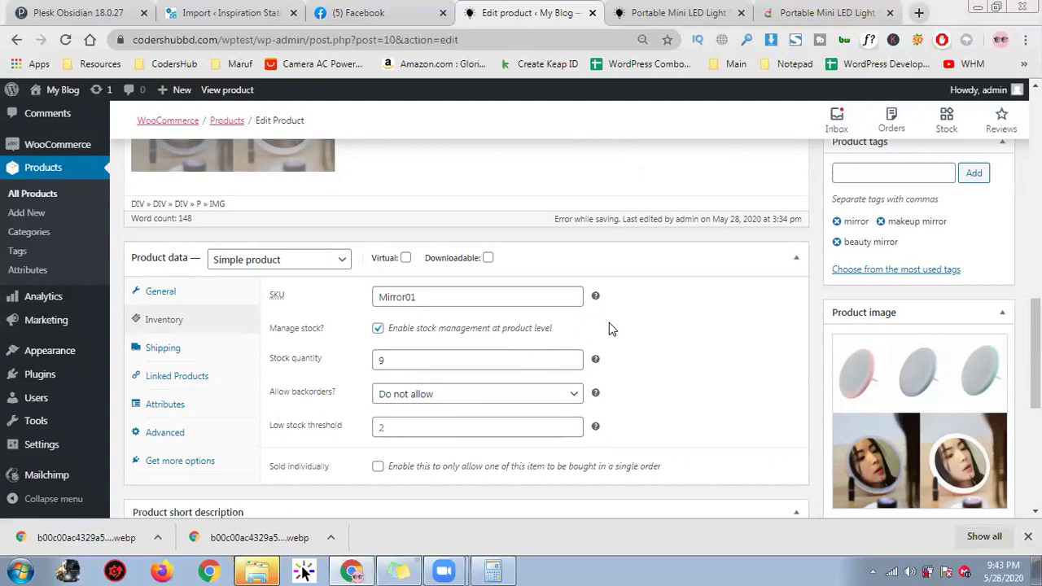
click(460, 395)
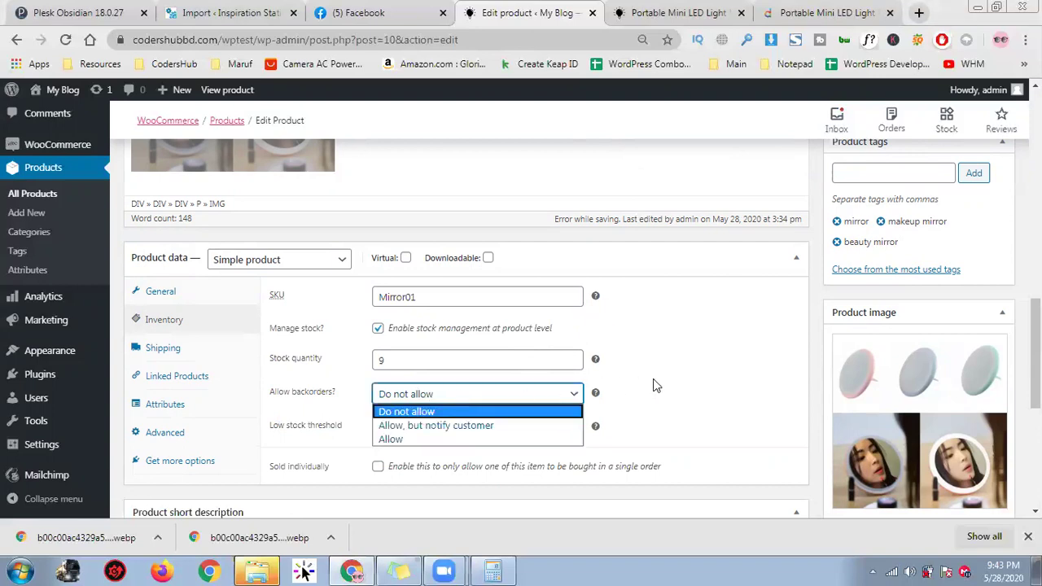
click(603, 391)
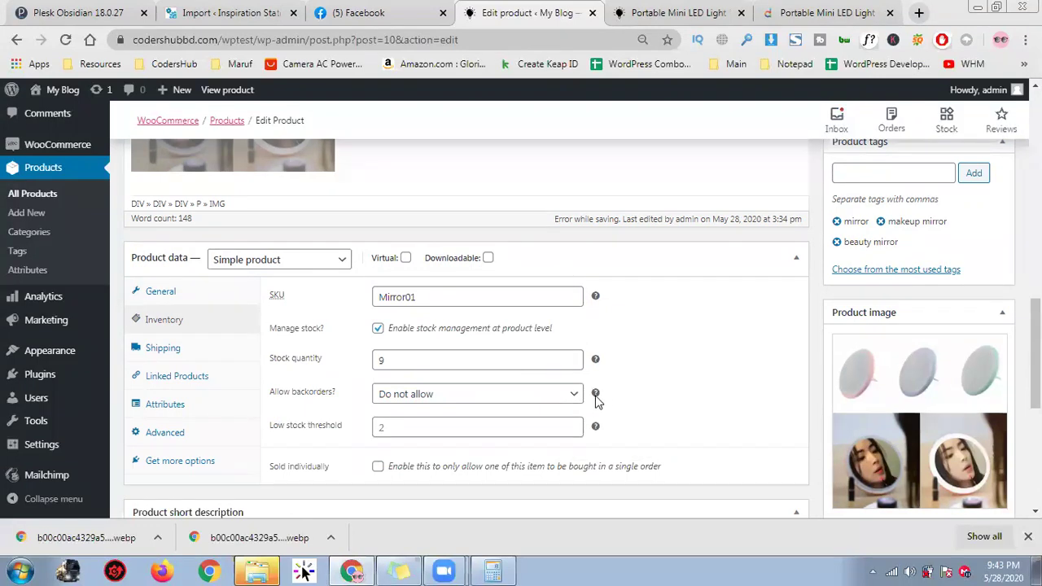
Step: Read the backorders help note and the low stock threshold setting with the page zoomed to 100%
mouse_move(597, 394)
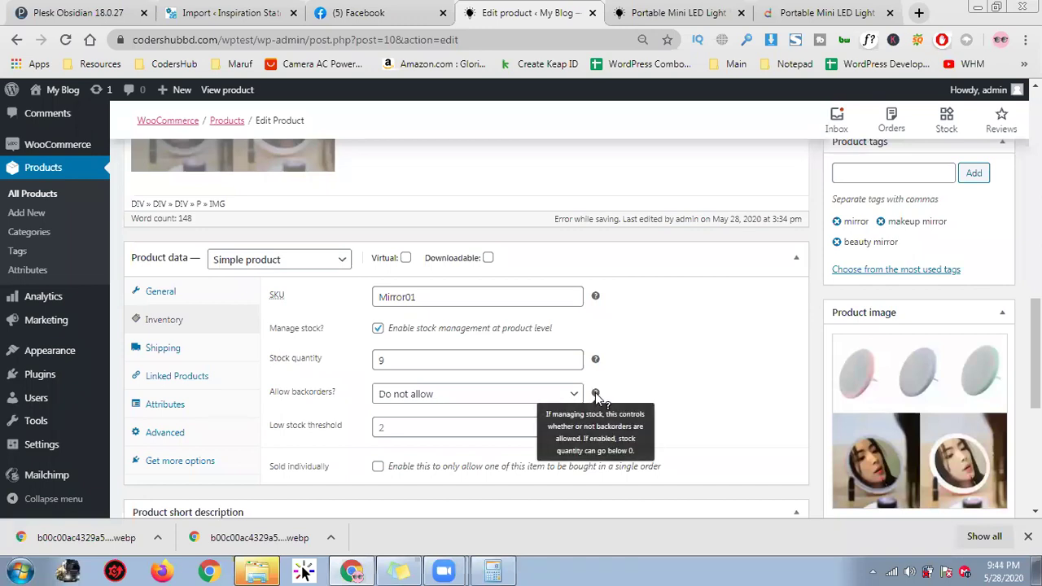
key(ctrl+plus)
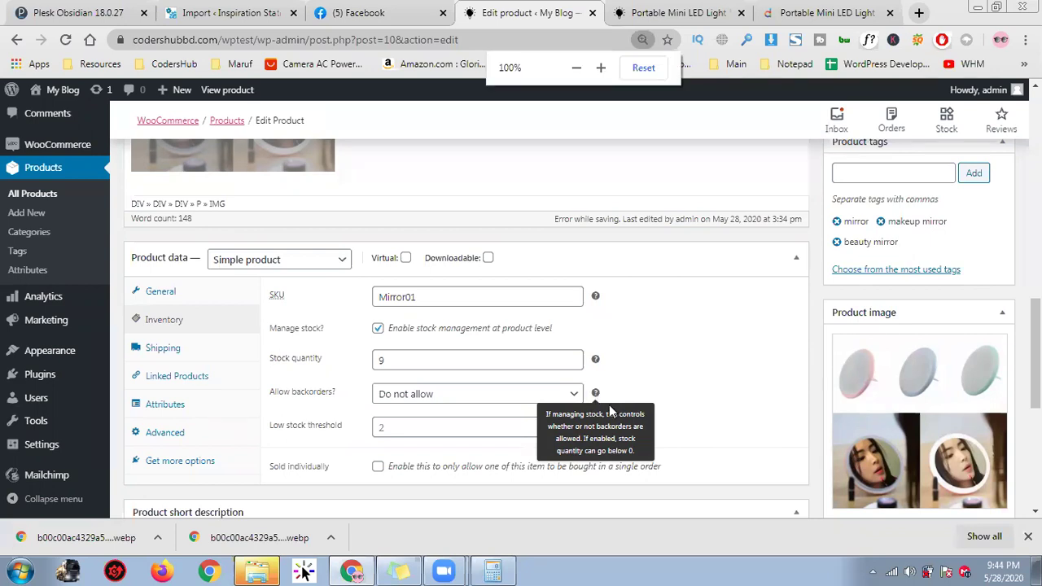
scroll(676, 395, down, 1)
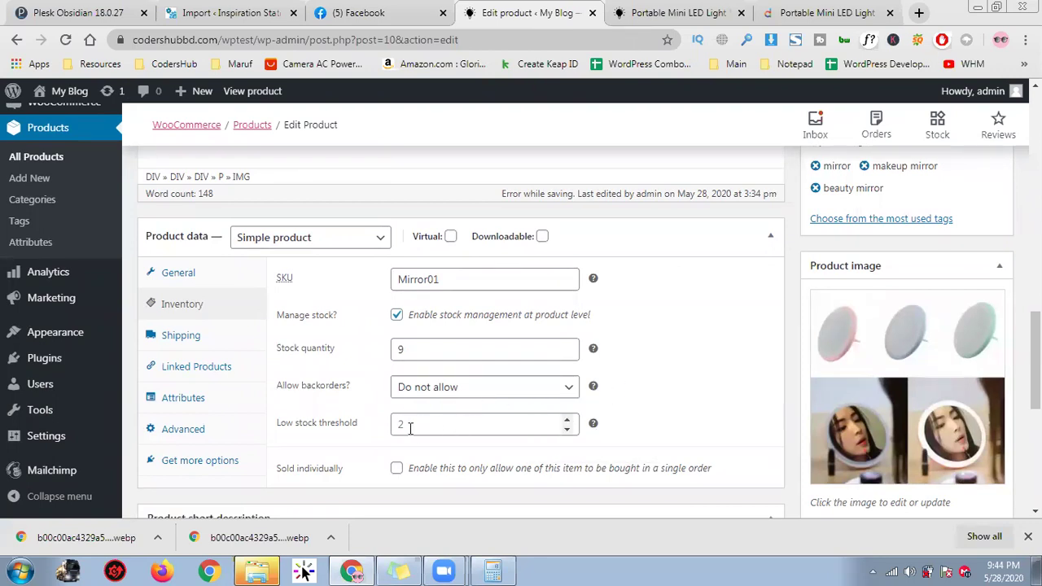
double_click(322, 433)
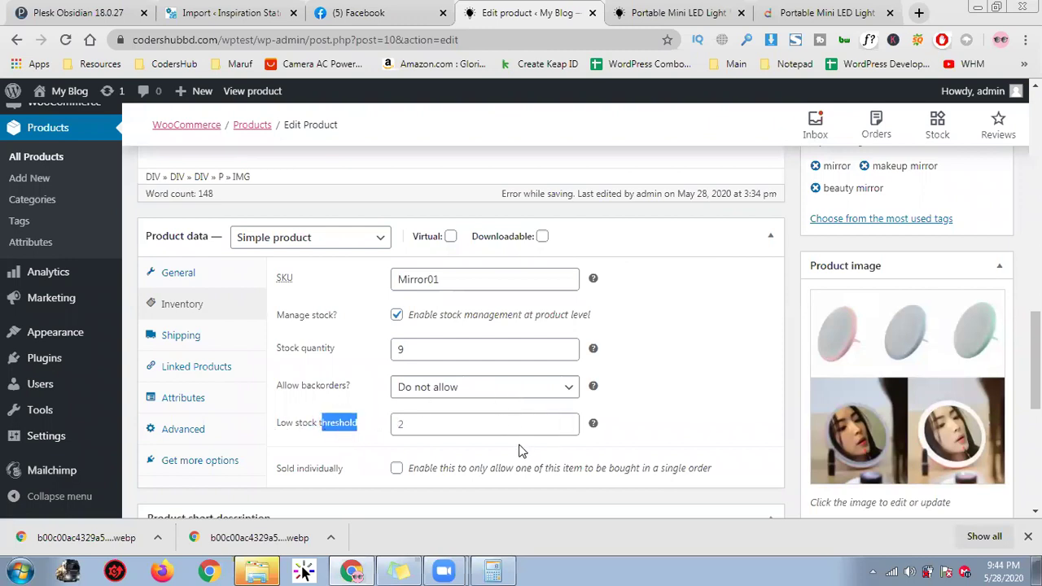
click(431, 422)
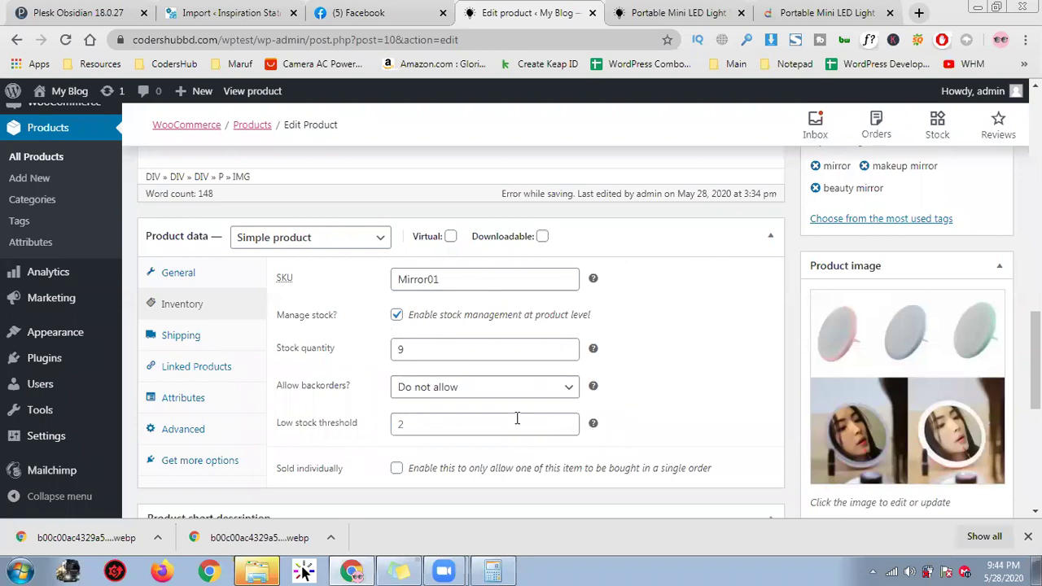
scroll(741, 424, down, 2)
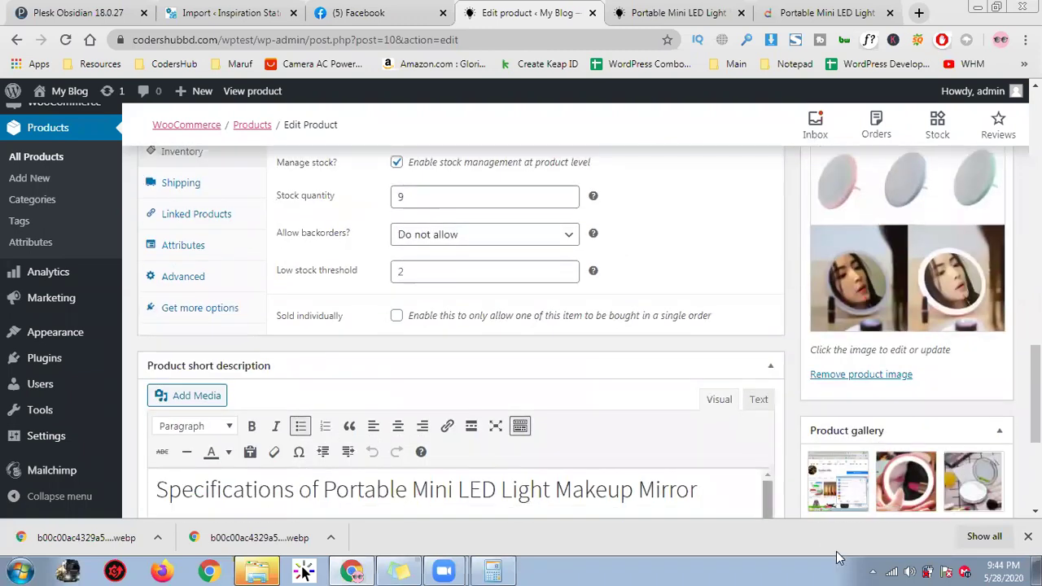
scroll(676, 439, up, 1)
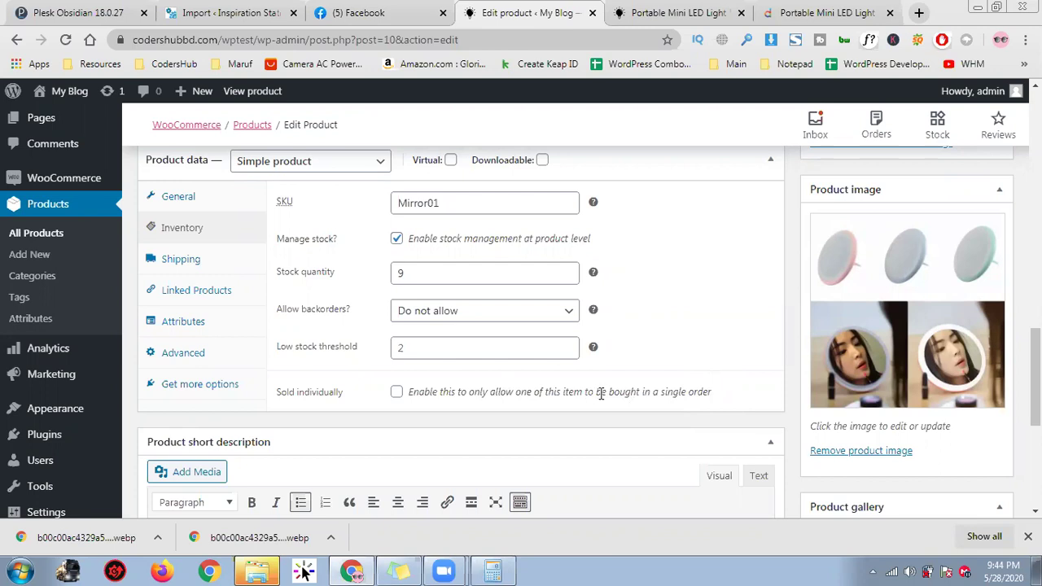
Step: Try the sold-individually option that limits the product to one per order, and switch it back off
drag(280, 398, 713, 402)
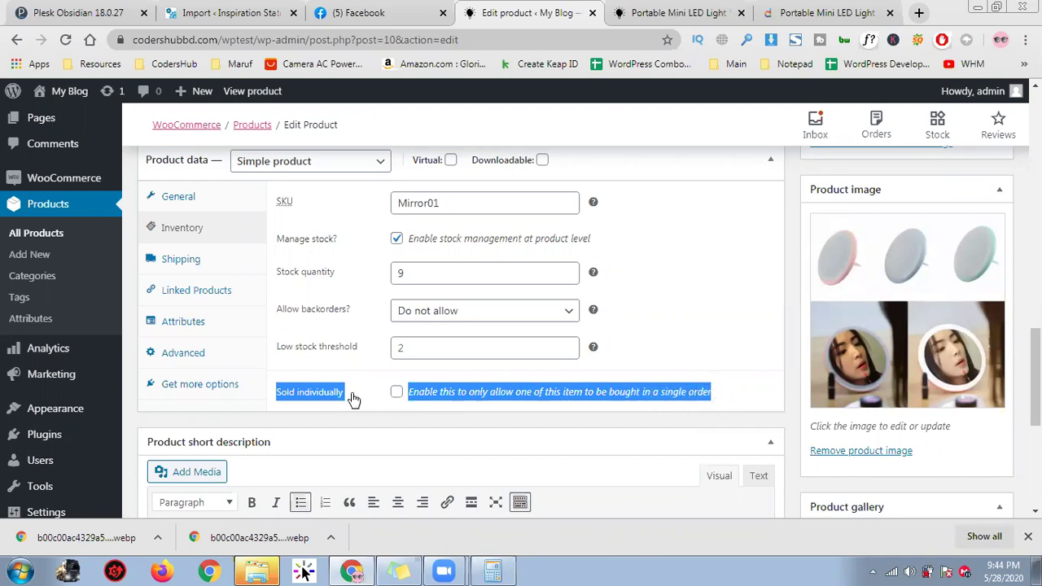
click(396, 399)
click(397, 399)
click(740, 278)
Step: Update the product to save its stock, gallery, category and tag changes
scroll(740, 278, up, 8)
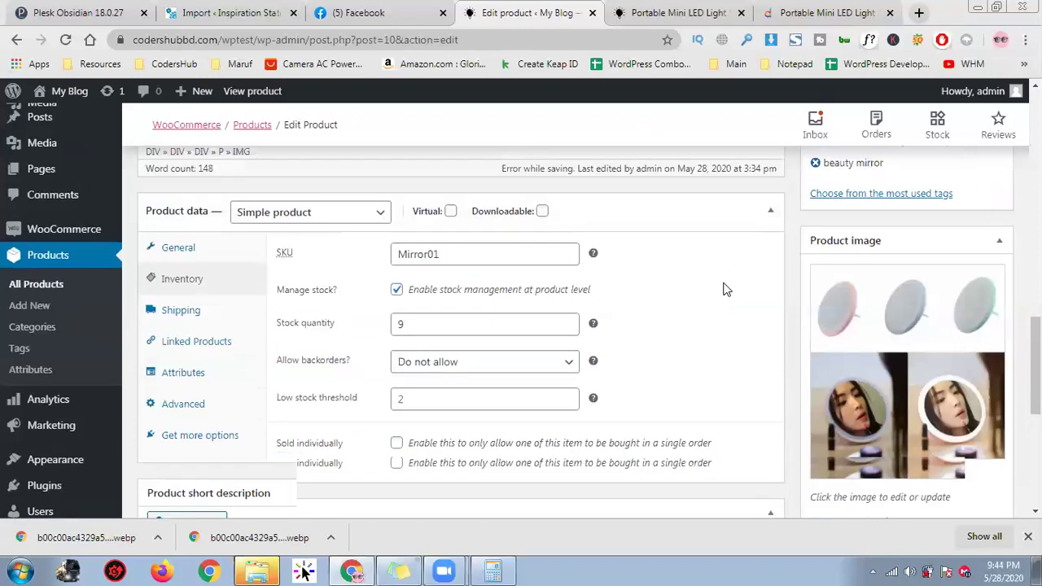
scroll(709, 348, up, 4)
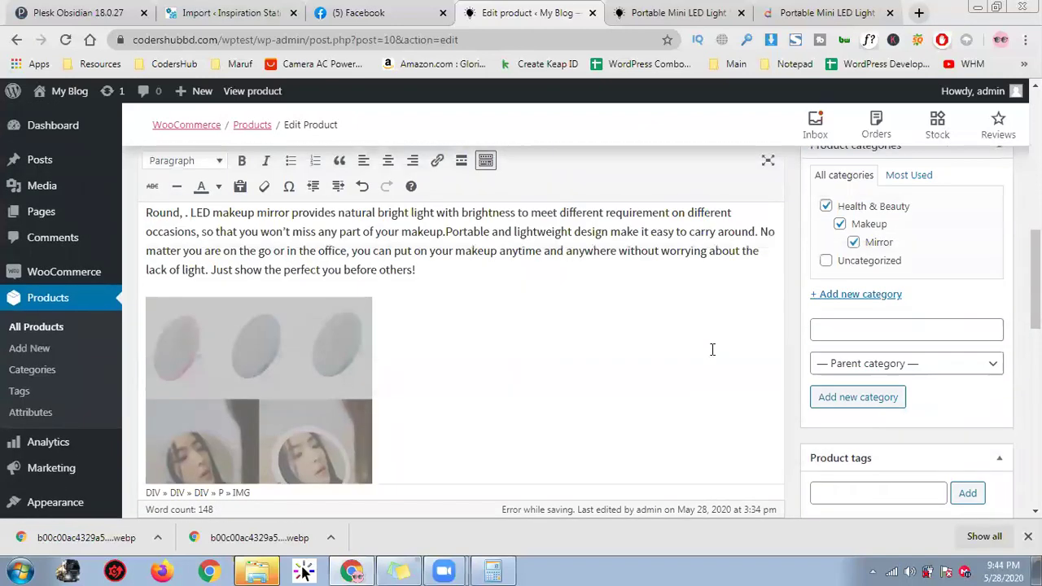
click(974, 329)
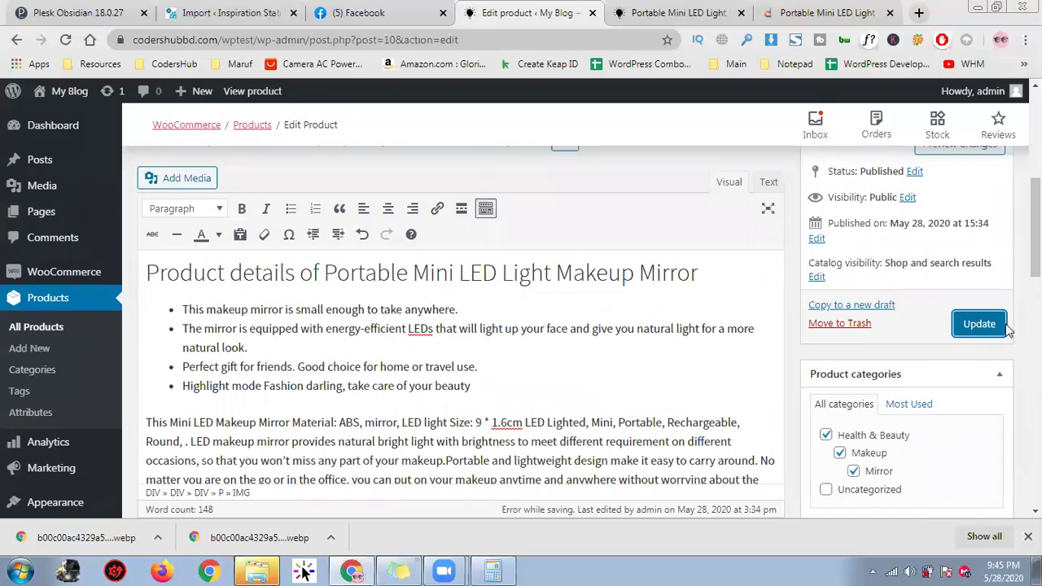
click(962, 333)
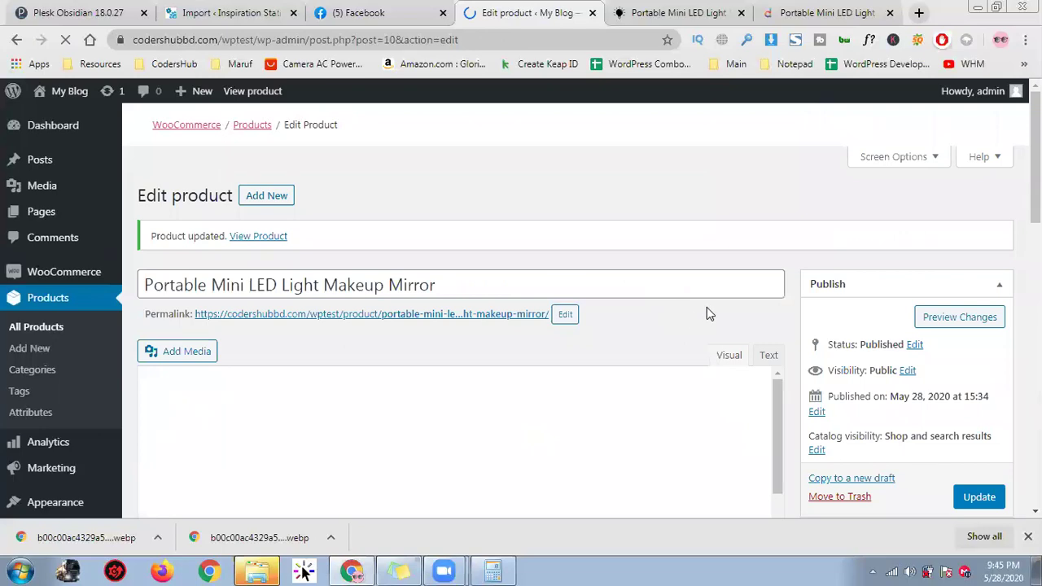
scroll(751, 300, down, 6)
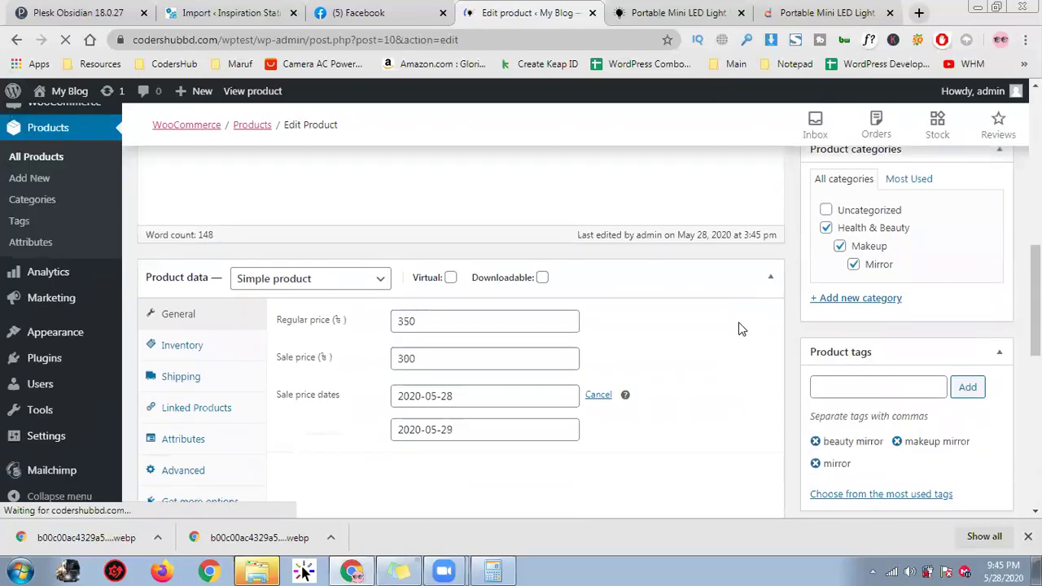
scroll(740, 328, down, 4)
scroll(740, 326, up, 2)
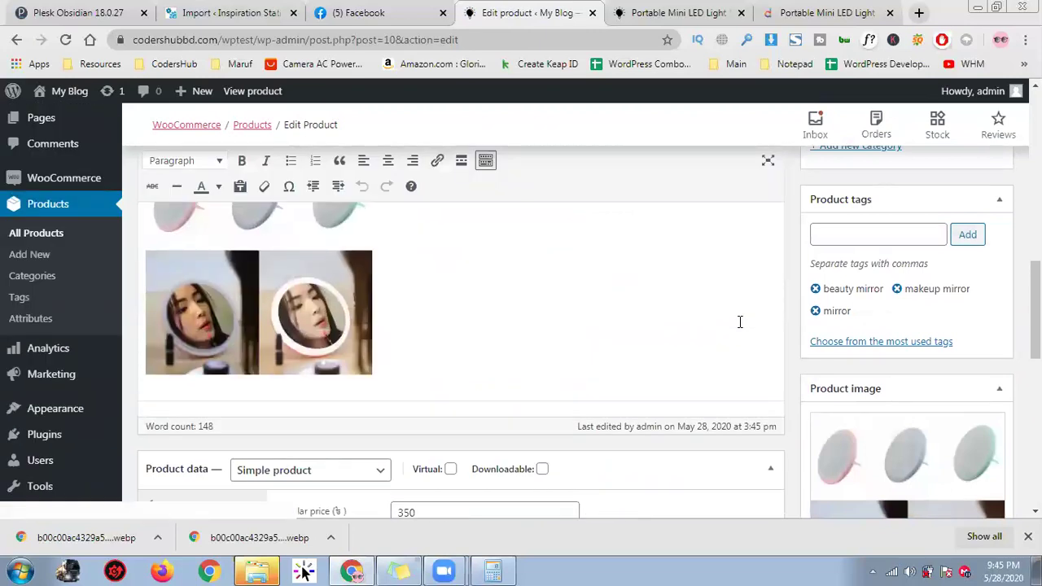
Step: Open the updated product's store page in a new tab and close the old preview tab
middle_click(256, 97)
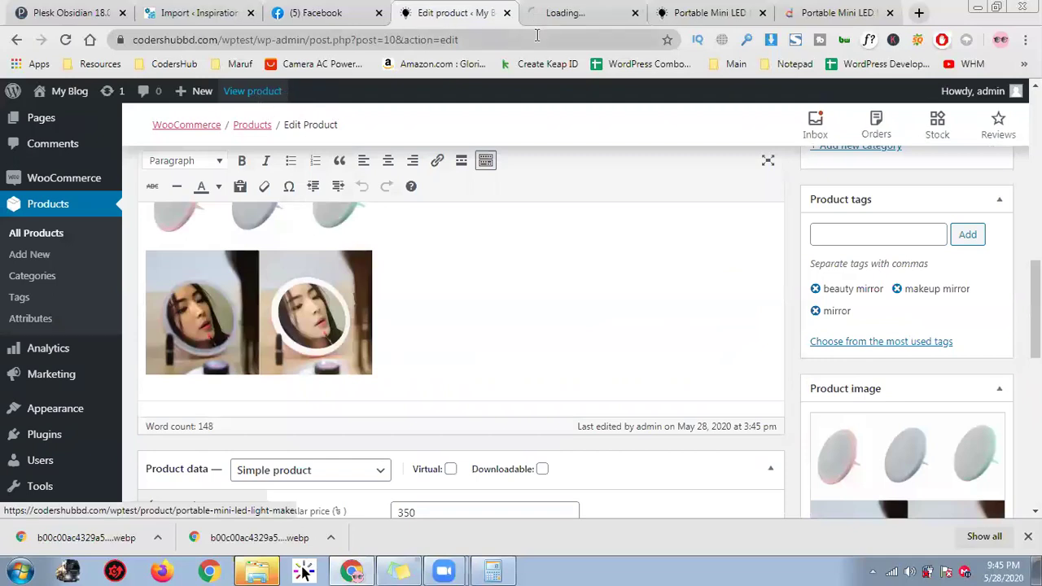
click(763, 13)
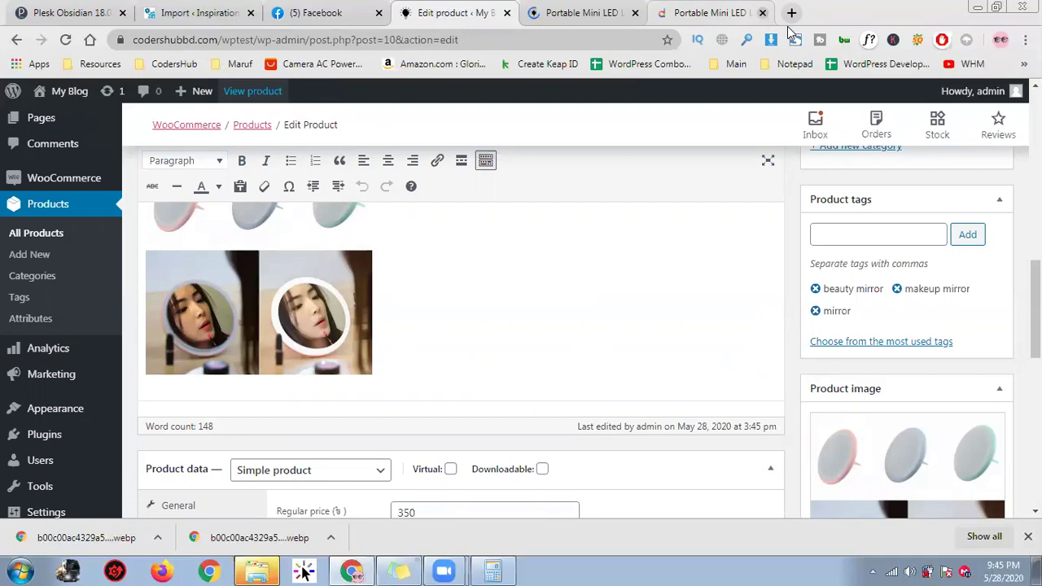
click(582, 13)
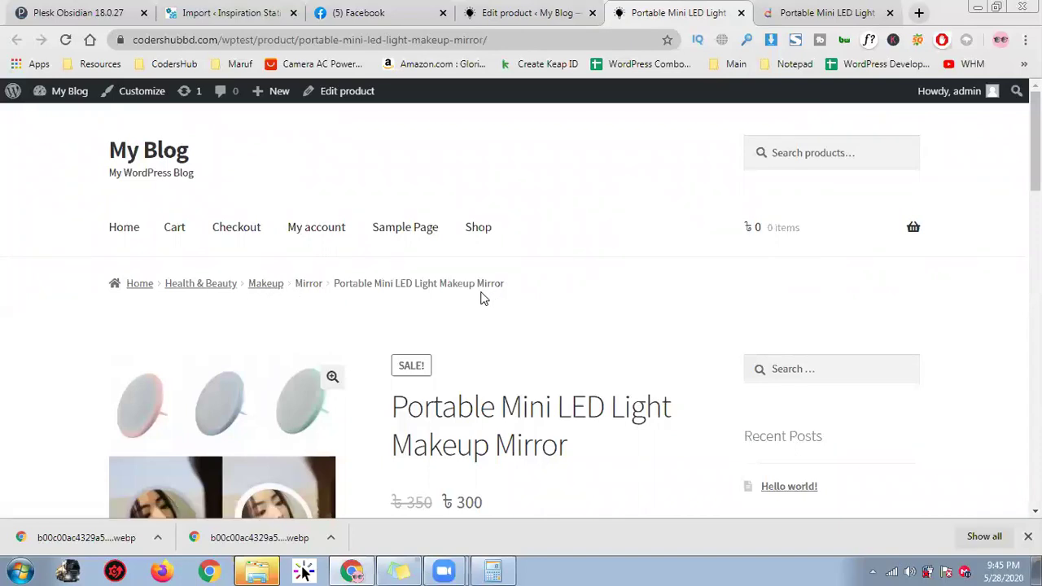
Step: Examine the sale badge, title and price on the mirror's store page
scroll(712, 278, down, 1)
scroll(693, 281, down, 1)
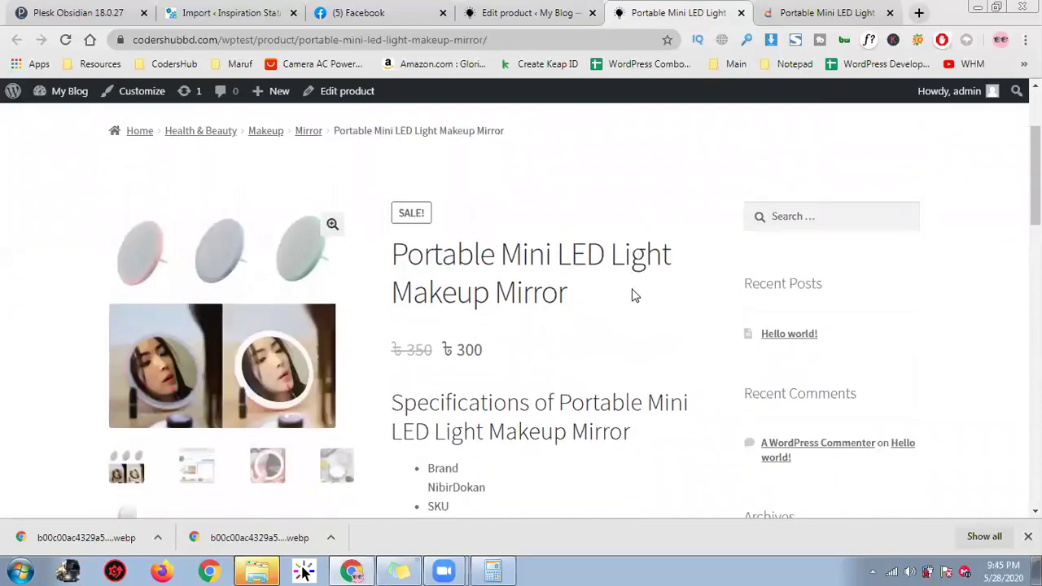
double_click(412, 216)
drag(447, 348, 485, 303)
triple_click(501, 289)
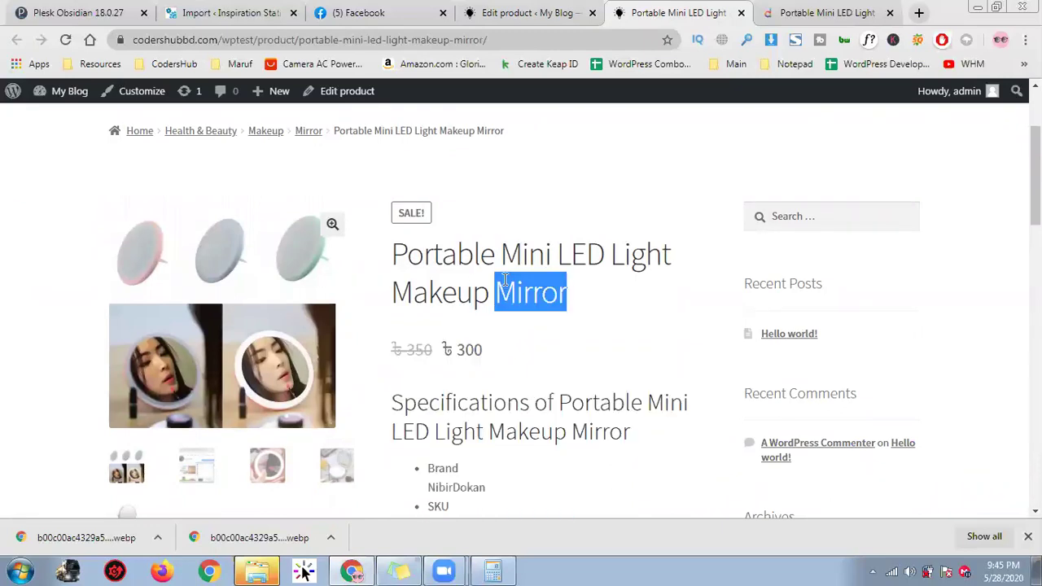
scroll(579, 289, down, 1)
scroll(201, 311, down, 1)
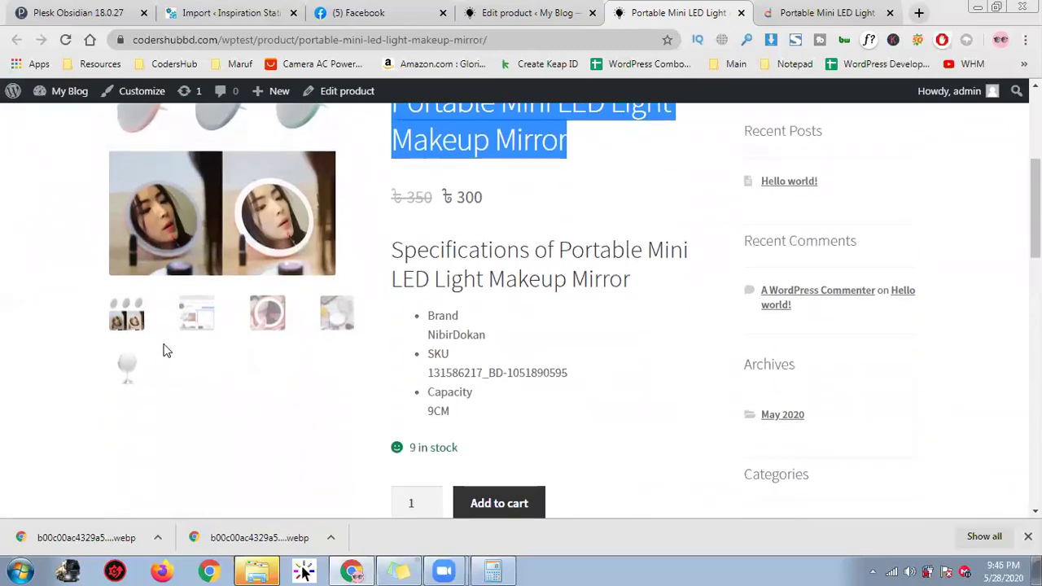
Step: View each gallery image of the mirror on the store page
click(207, 319)
click(269, 226)
click(337, 225)
click(128, 263)
click(137, 229)
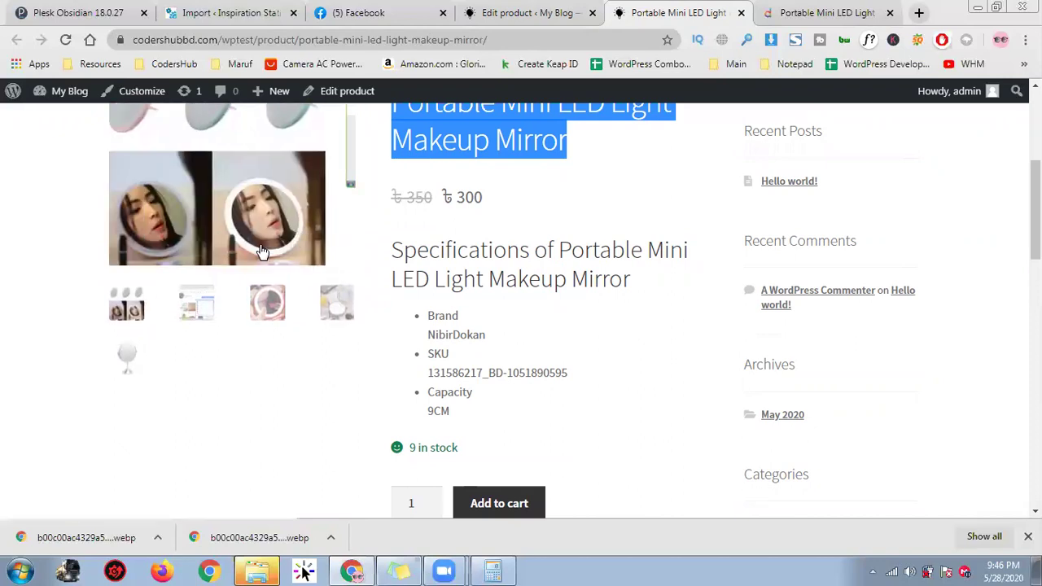
click(268, 313)
click(341, 248)
click(128, 259)
Step: Examine the mirror's specification list and stock status on the store page
drag(400, 248, 565, 388)
scroll(465, 307, down, 2)
click(396, 295)
drag(397, 295, 426, 365)
Step: Raise the order quantity to 9 to test the stock limit
click(426, 359)
click(429, 348)
click(429, 349)
click(430, 349)
click(430, 348)
click(430, 349)
click(429, 349)
click(429, 349)
click(430, 348)
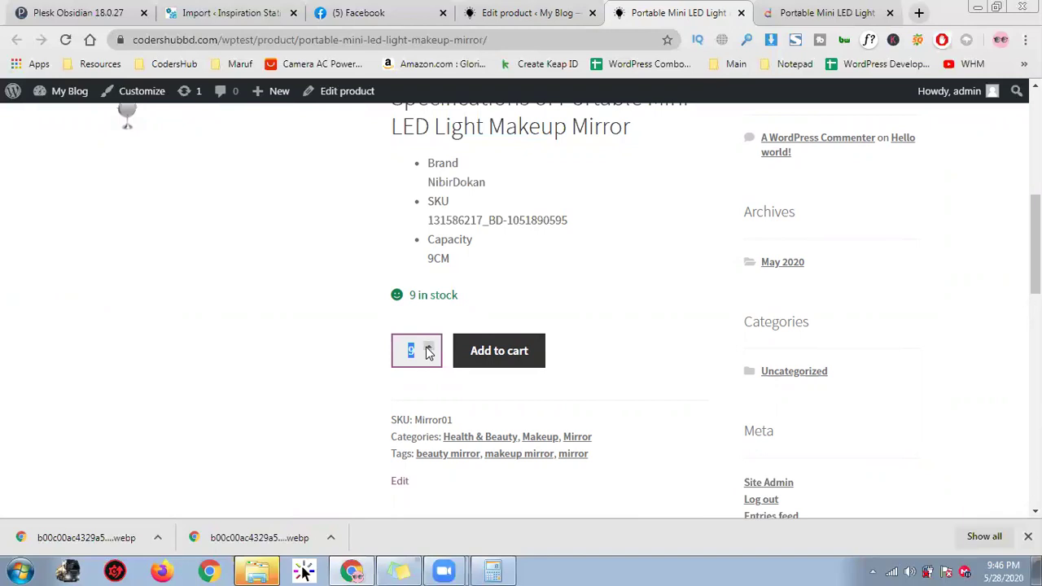
Step: Set the order quantity of the mirror to 2
click(418, 351)
click(431, 359)
click(429, 349)
Step: Check the stock quantity in the product editor's inventory data and return to the store page
click(537, 16)
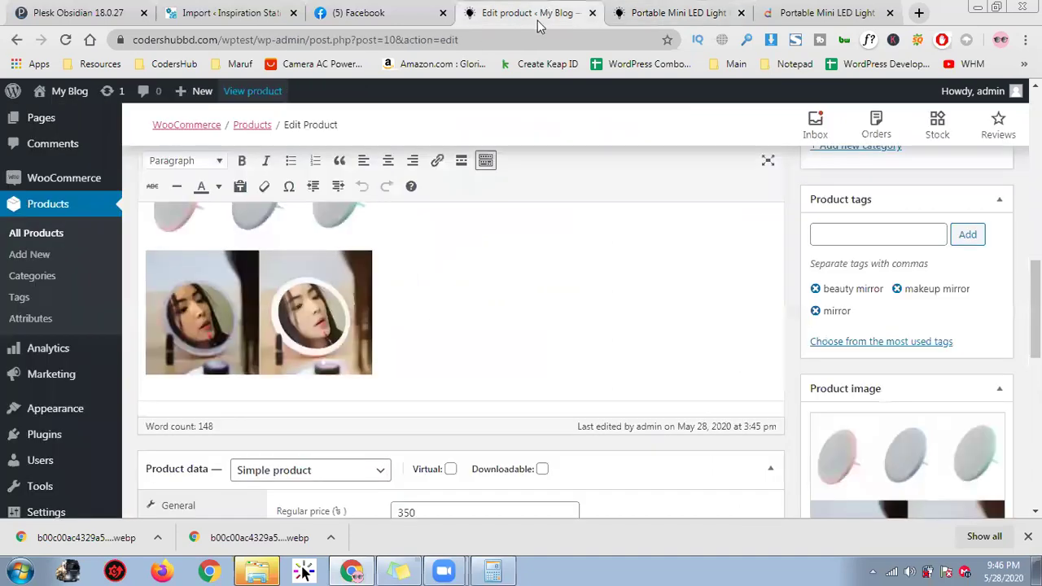
scroll(444, 354, down, 4)
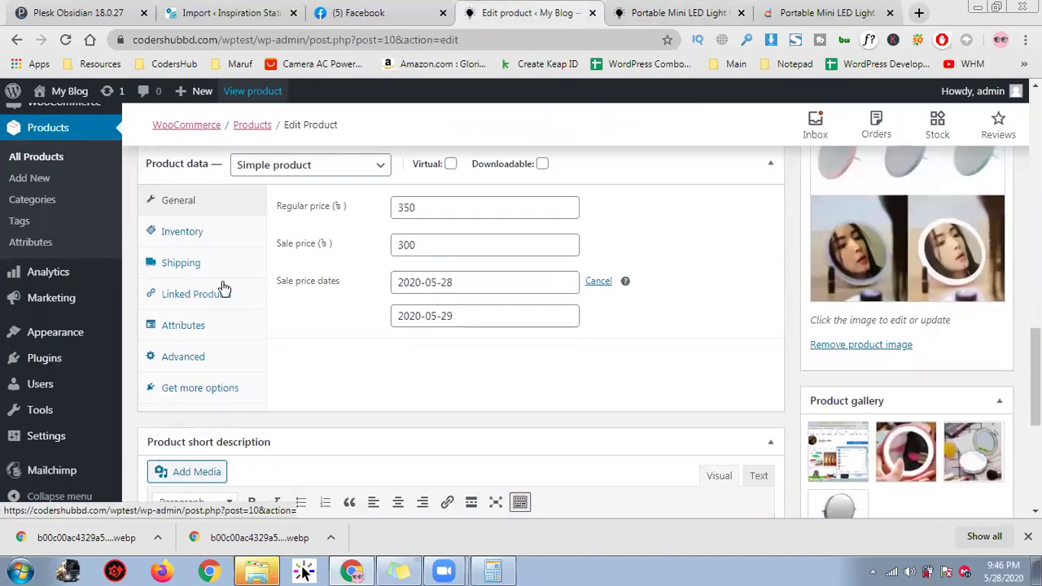
click(231, 242)
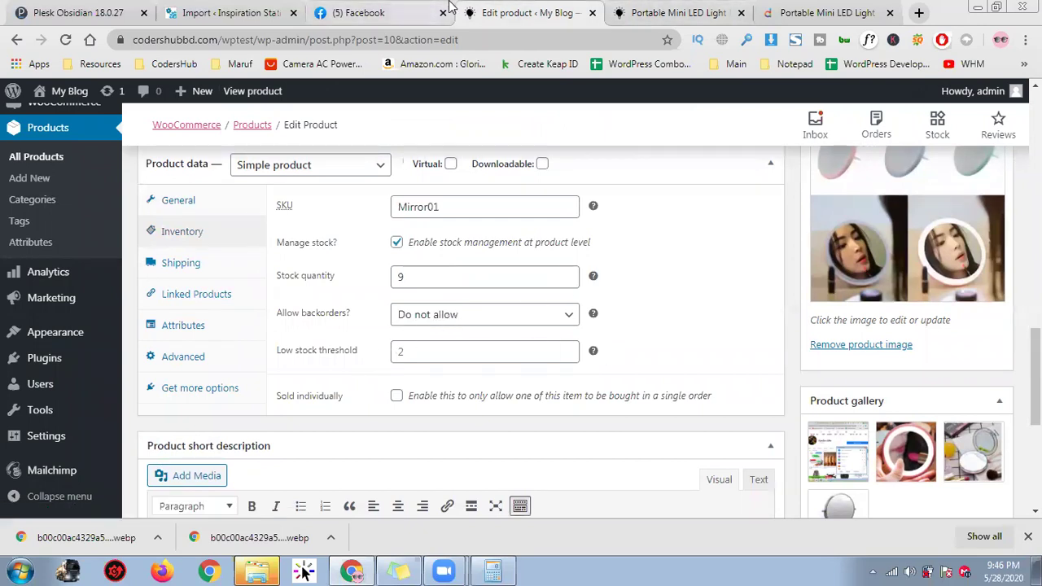
click(678, 12)
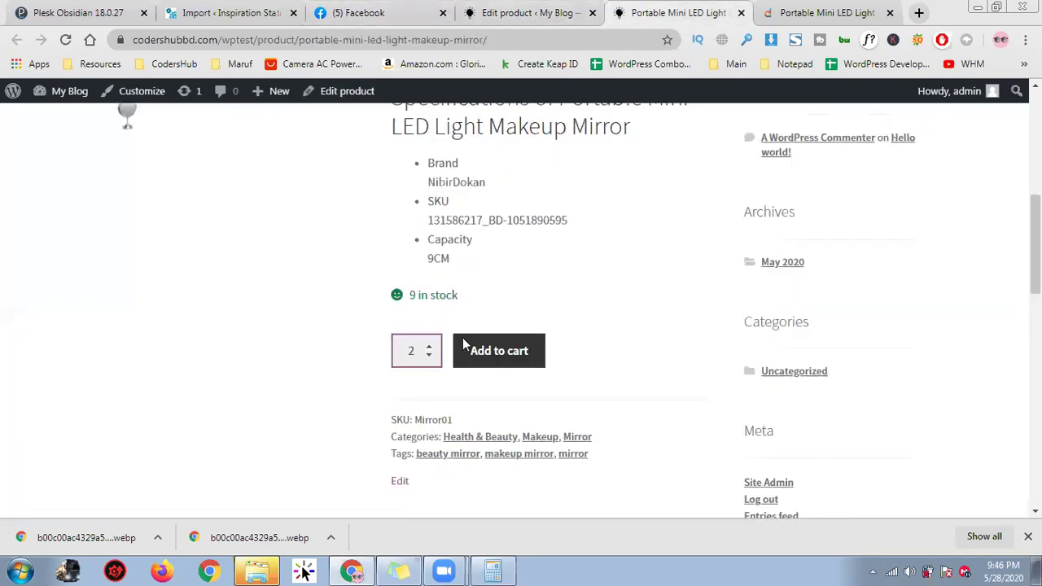
Step: Add the two mirrors to the cart
click(528, 352)
scroll(664, 342, down, 3)
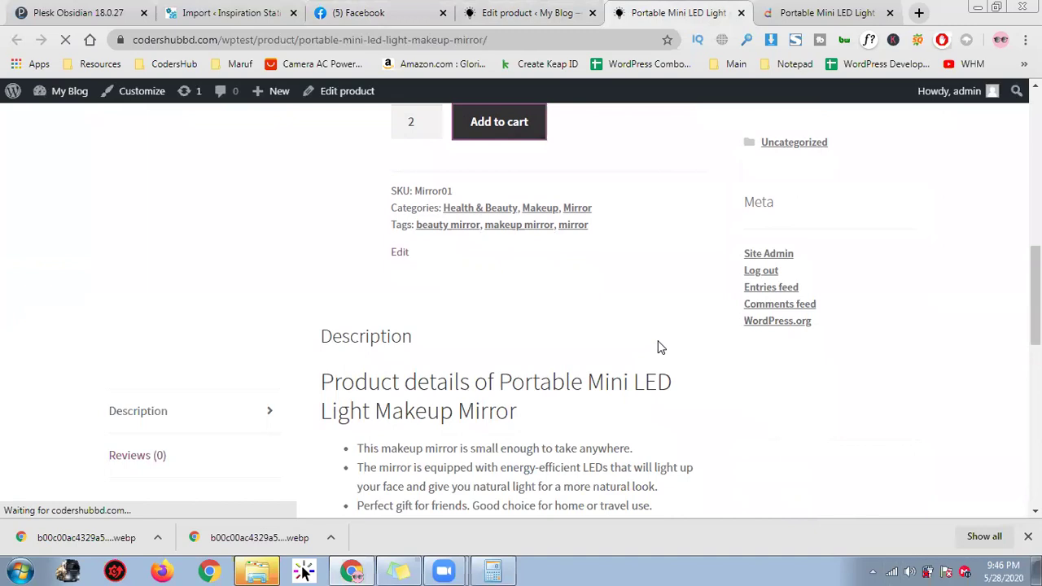
scroll(621, 365, down, 3)
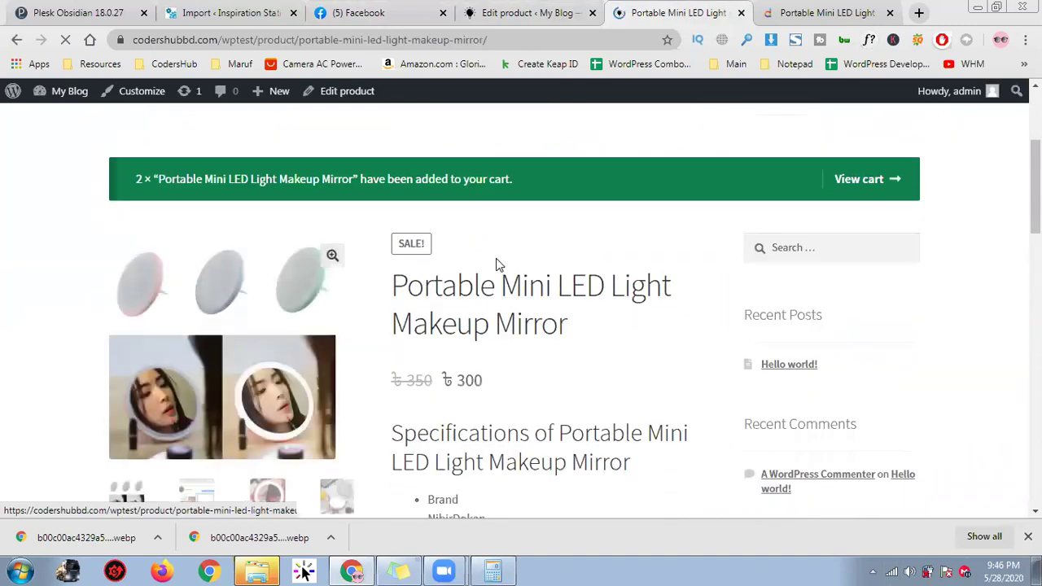
scroll(868, 202, down, 2)
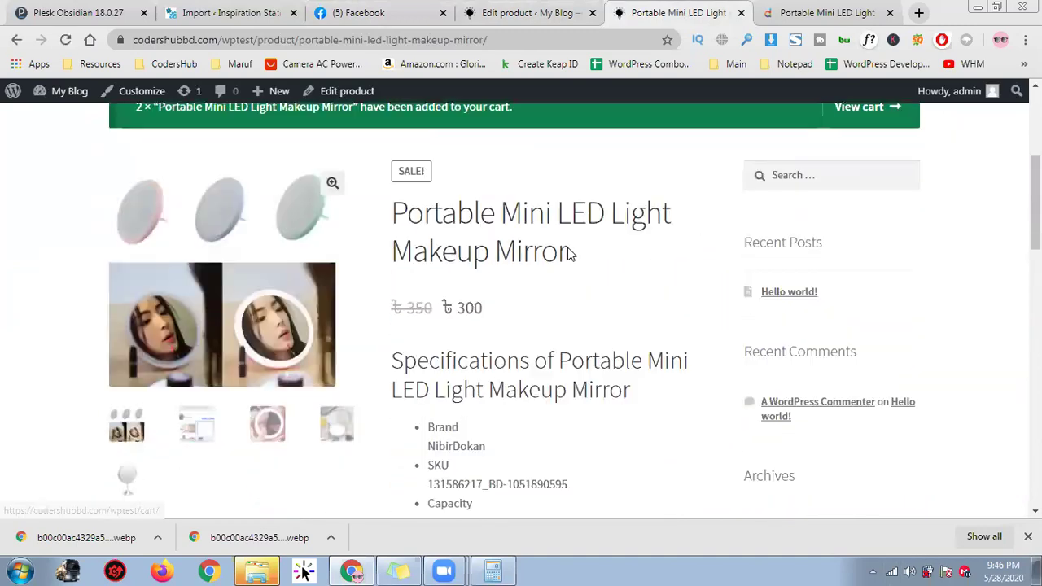
scroll(603, 243, down, 5)
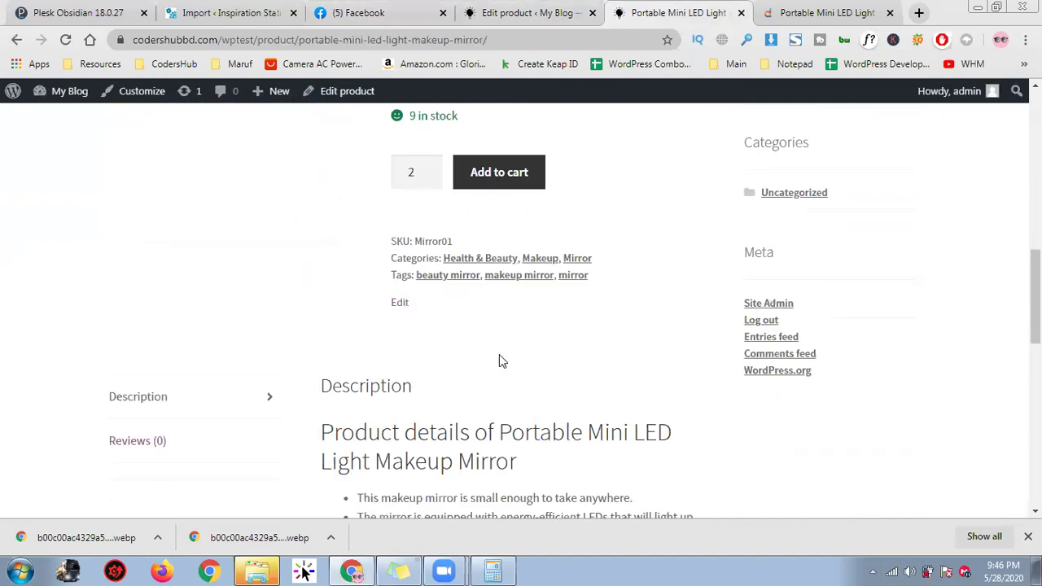
Step: Compare the store page's SKU with the editor's inventory data, and review the listed categories, tags and description
double_click(426, 222)
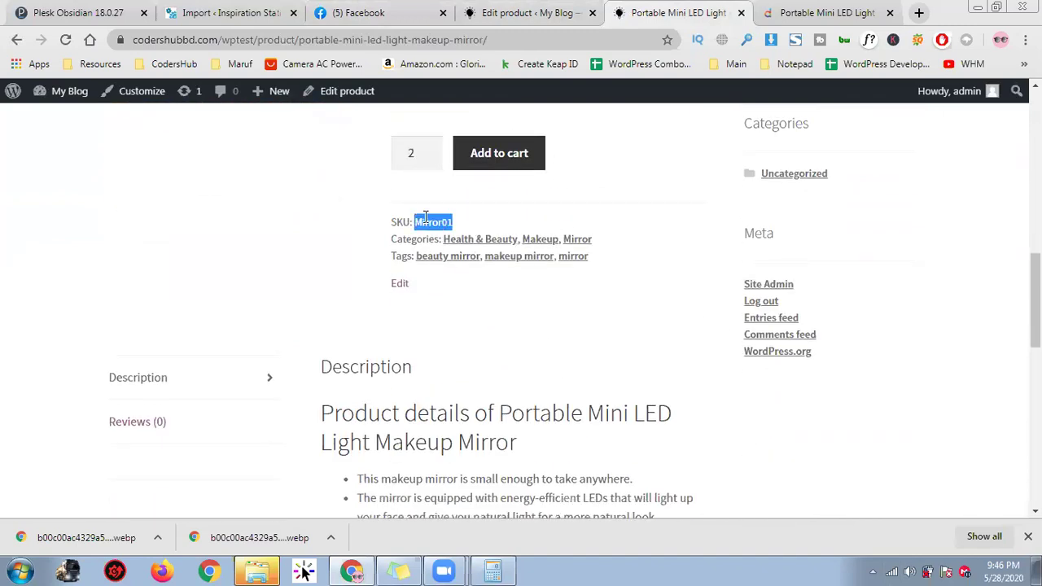
click(425, 7)
click(513, 8)
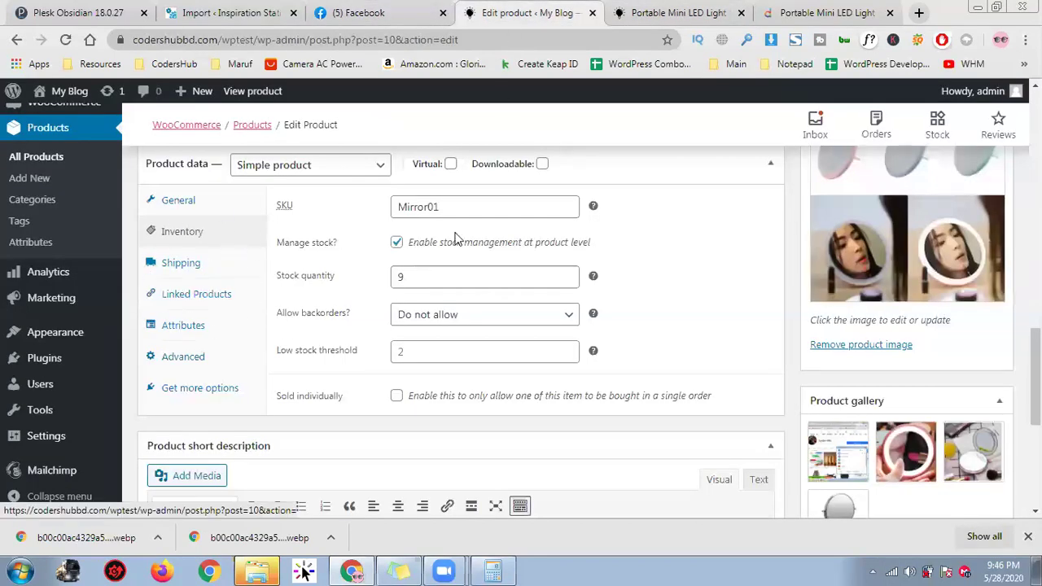
click(692, 8)
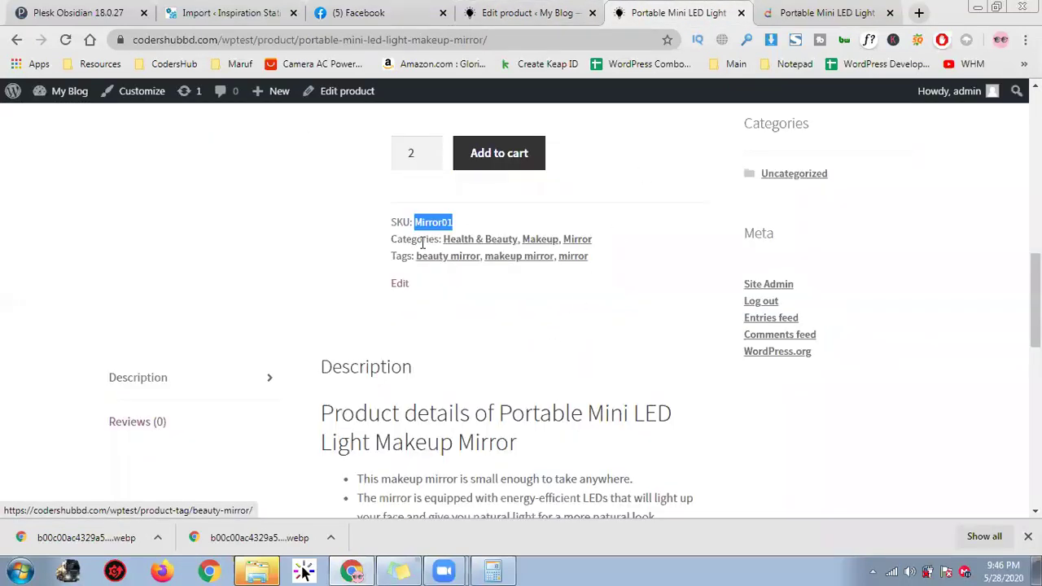
mouse_move(440, 240)
mouse_down()
mouse_move(593, 240)
mouse_move(417, 258)
mouse_up()
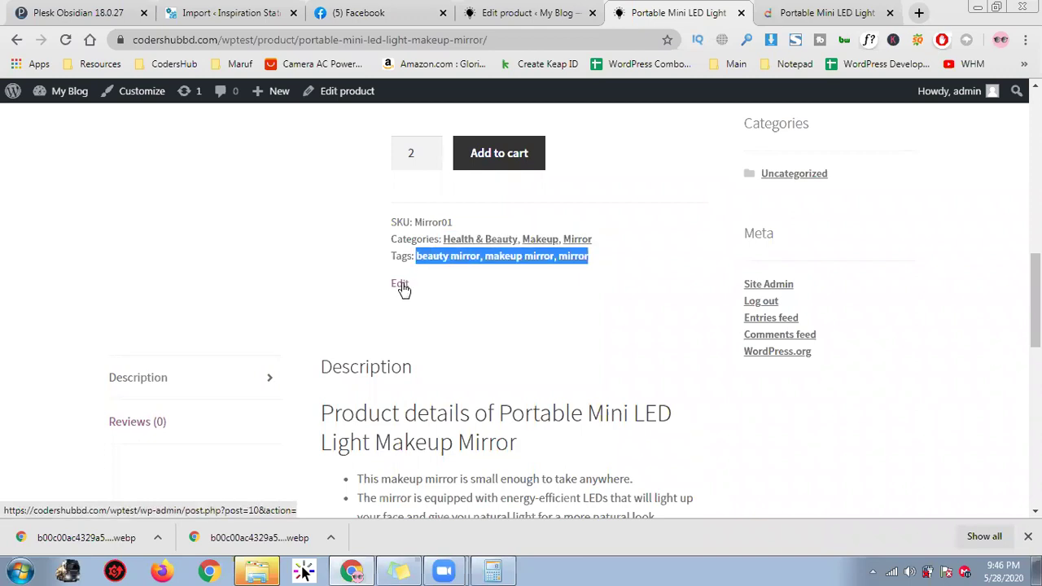
scroll(575, 338, down, 2)
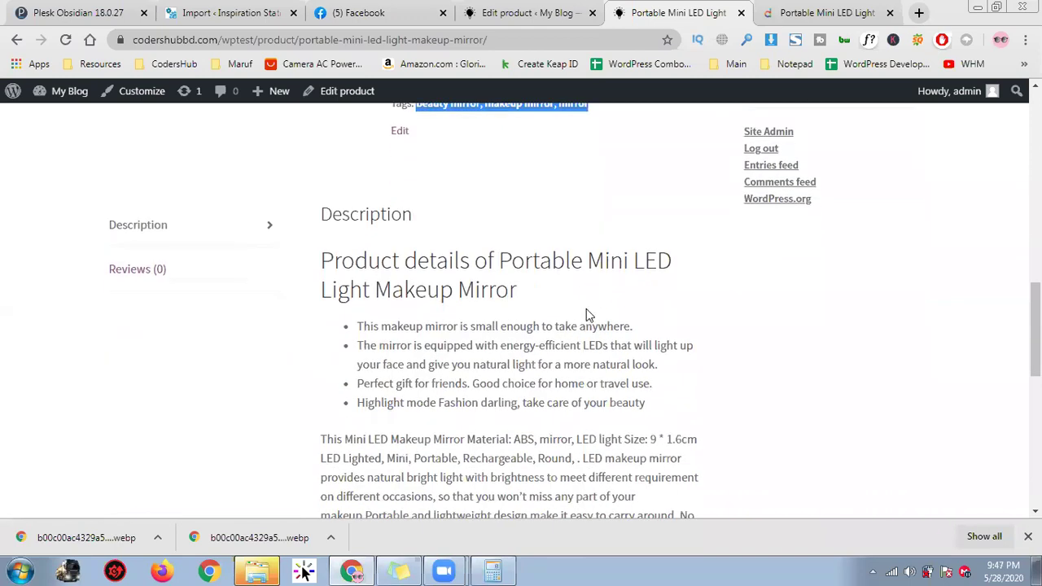
Step: Submit a five-star review of the mirror with the text "Amazing Product."
click(160, 271)
scroll(456, 294, down, 2)
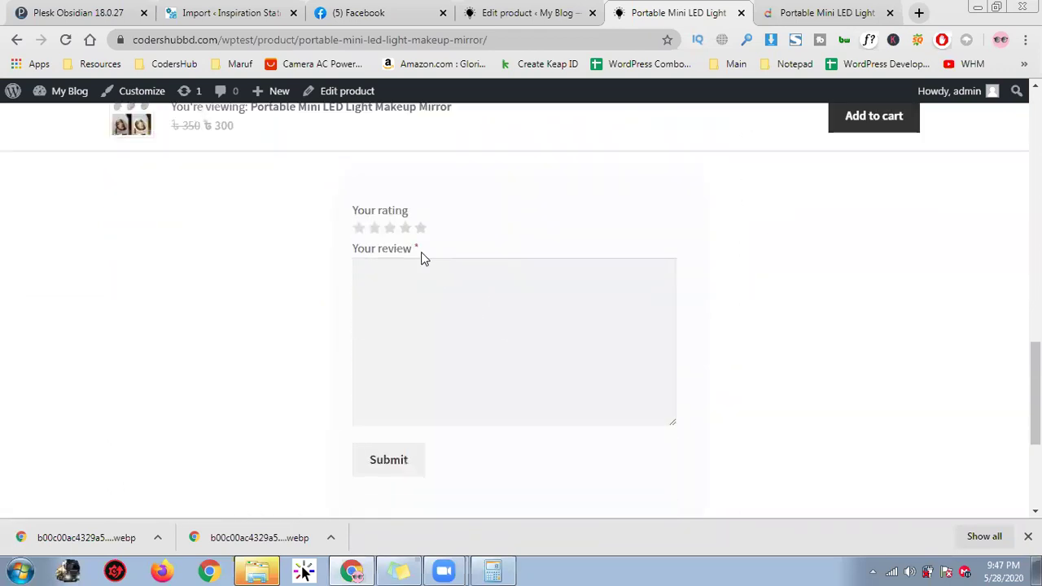
click(420, 229)
click(427, 314)
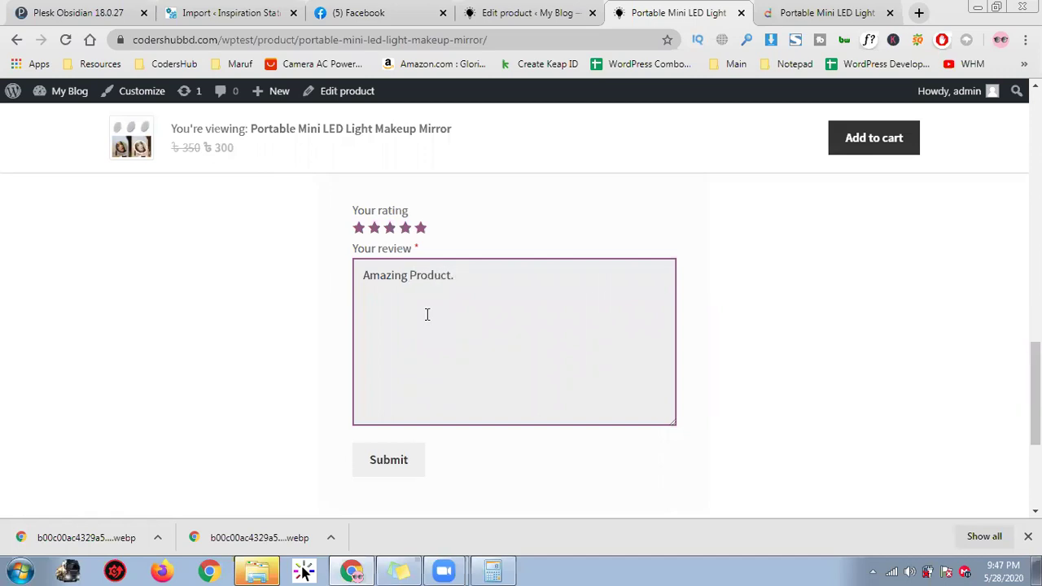
click(405, 461)
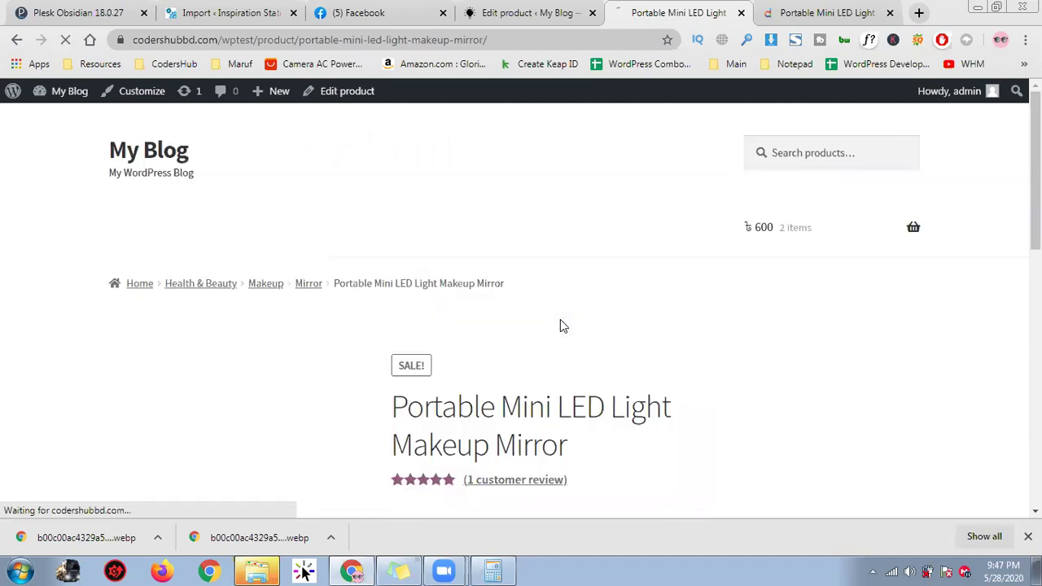
Step: Examine the posted review, star rating, price, stock and cart summary on the mirror's store page
scroll(590, 310, up, 2)
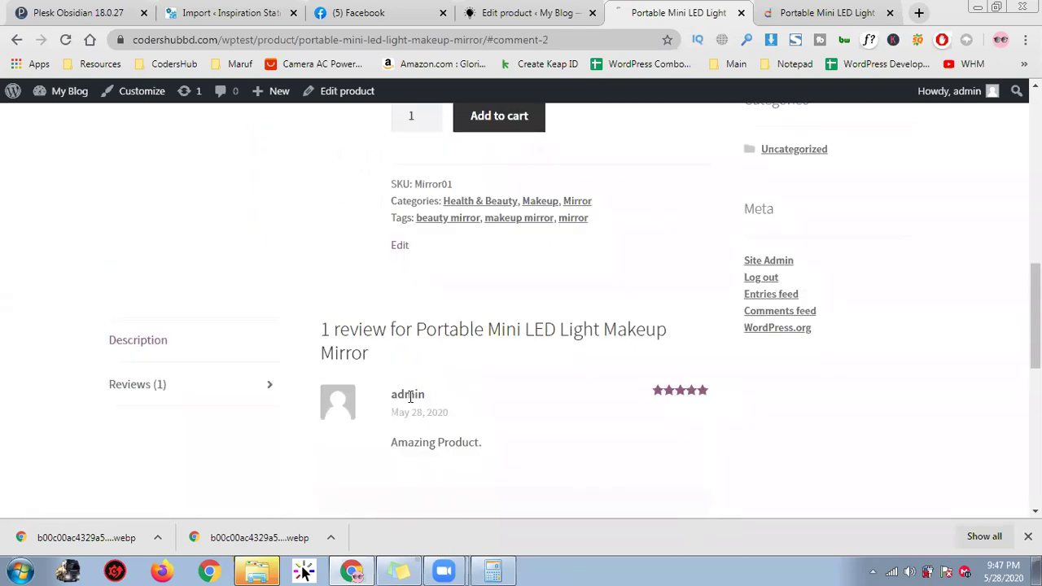
double_click(411, 396)
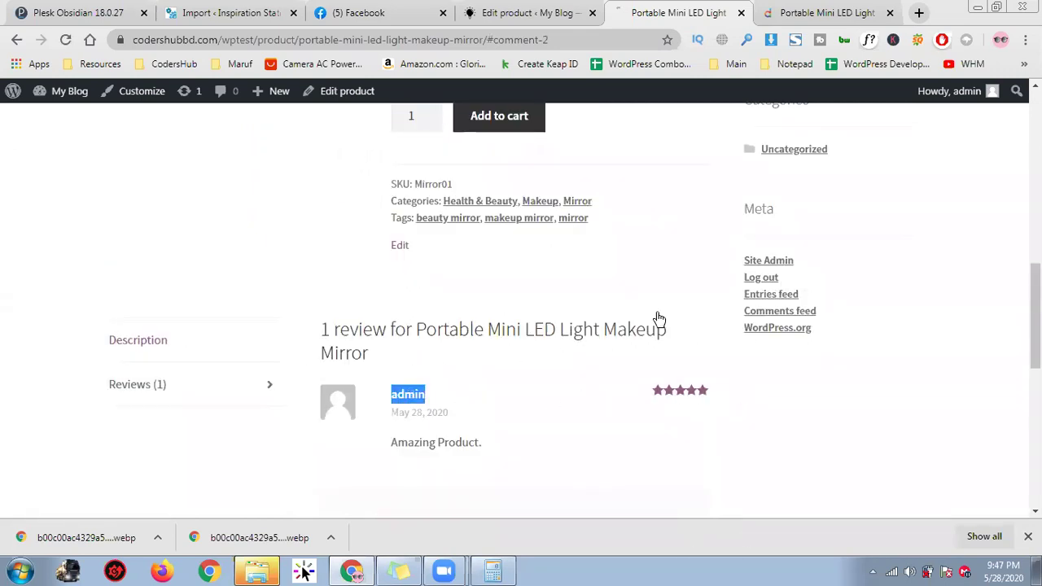
scroll(947, 303, up, 5)
scroll(969, 123, up, 4)
scroll(660, 316, down, 4)
scroll(409, 415, down, 3)
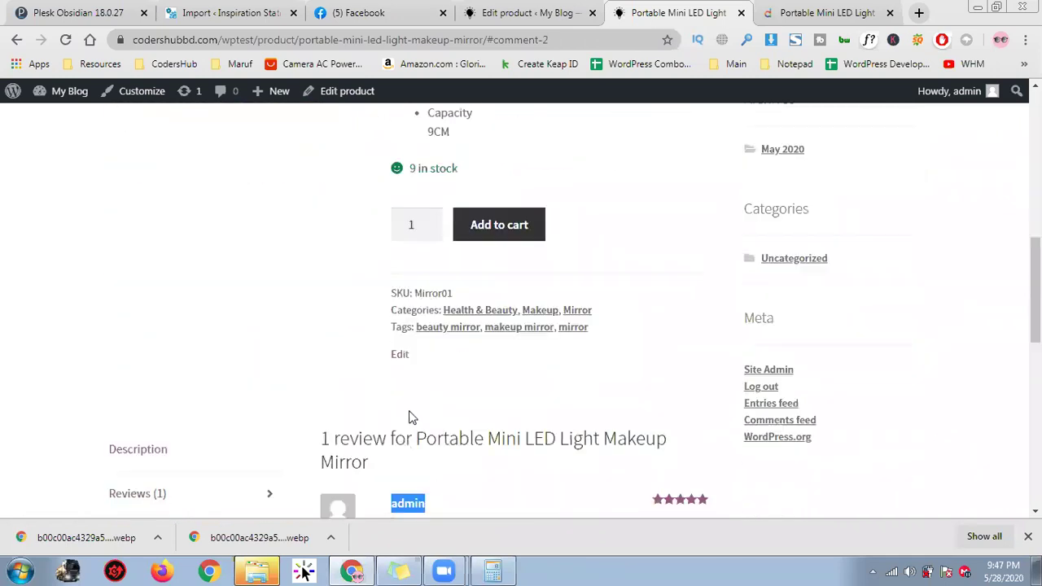
scroll(421, 423, up, 4)
scroll(421, 423, up, 3)
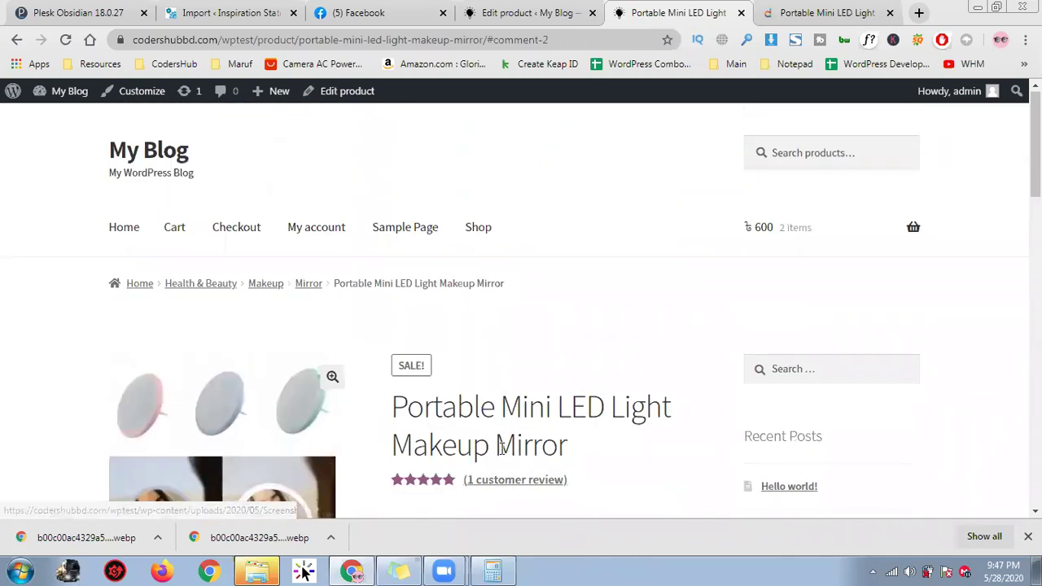
scroll(482, 443, down, 3)
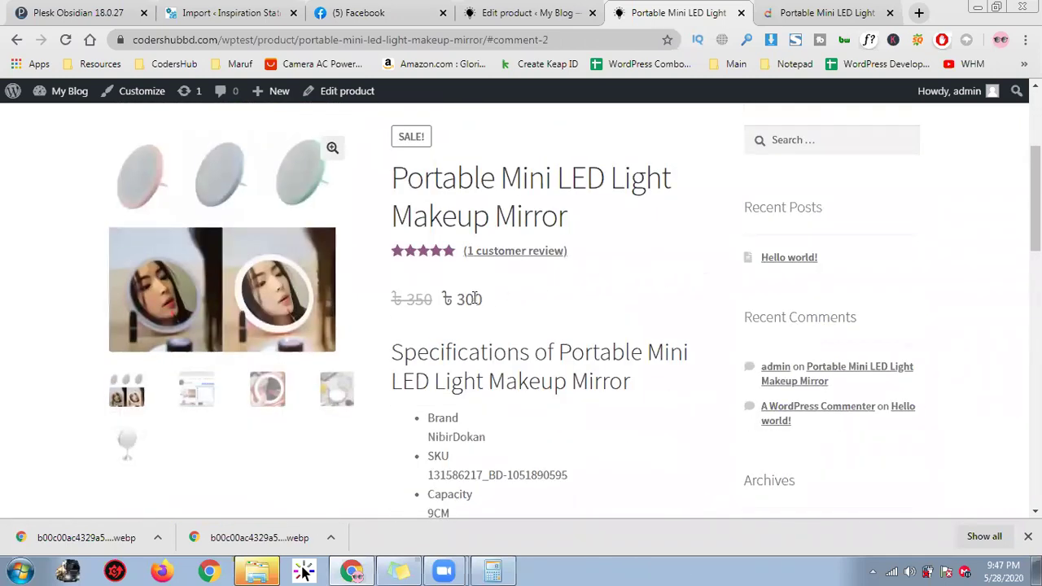
scroll(474, 299, up, 3)
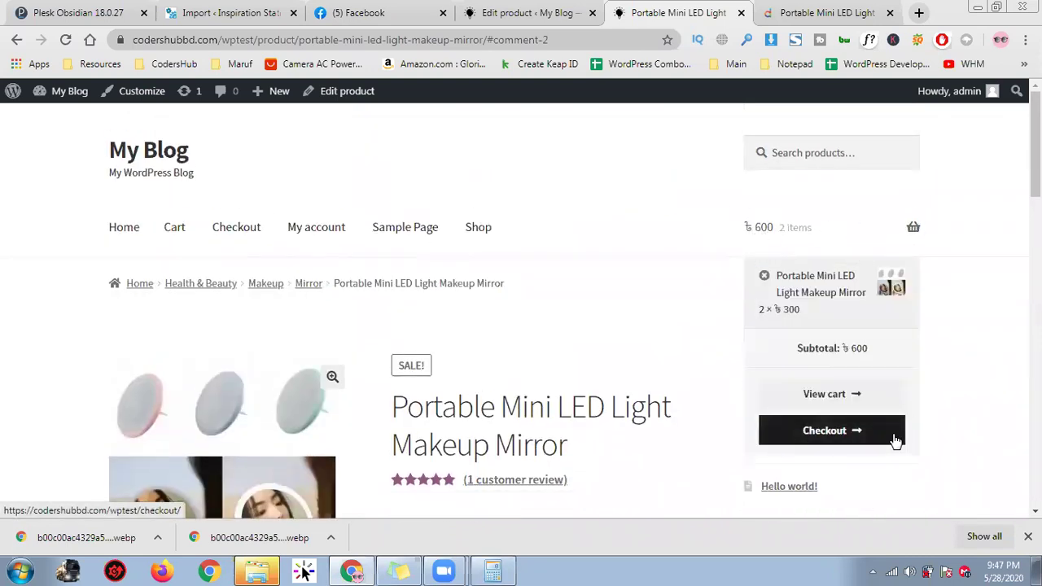
scroll(670, 342, down, 3)
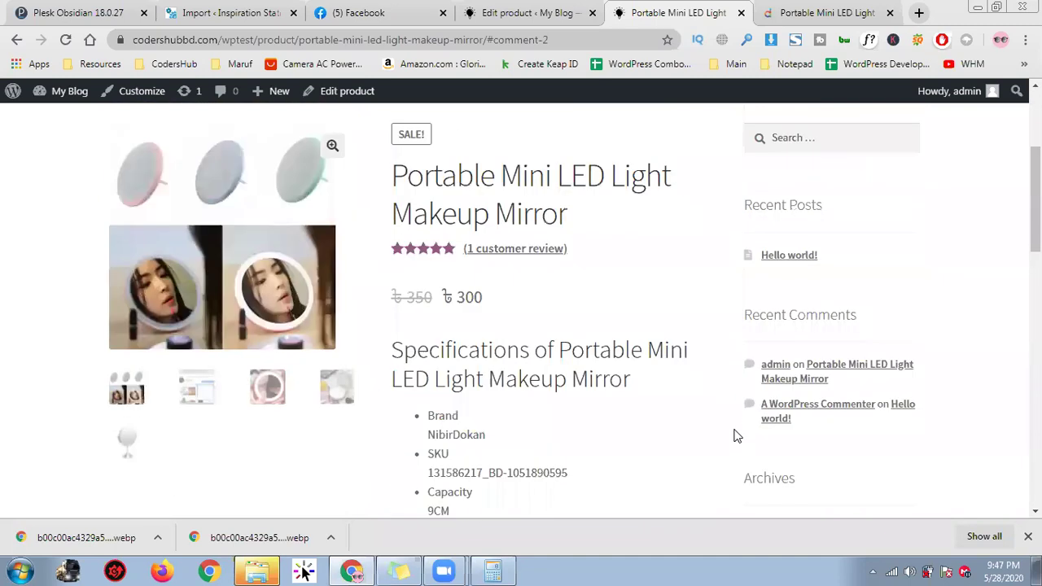
scroll(736, 432, up, 3)
scroll(727, 462, down, 1)
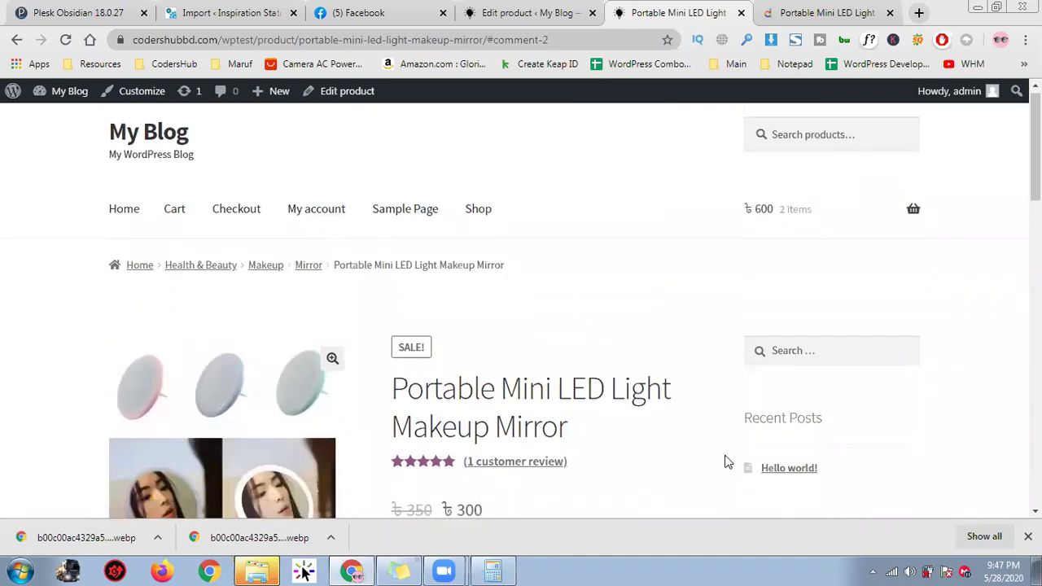
scroll(727, 462, down, 3)
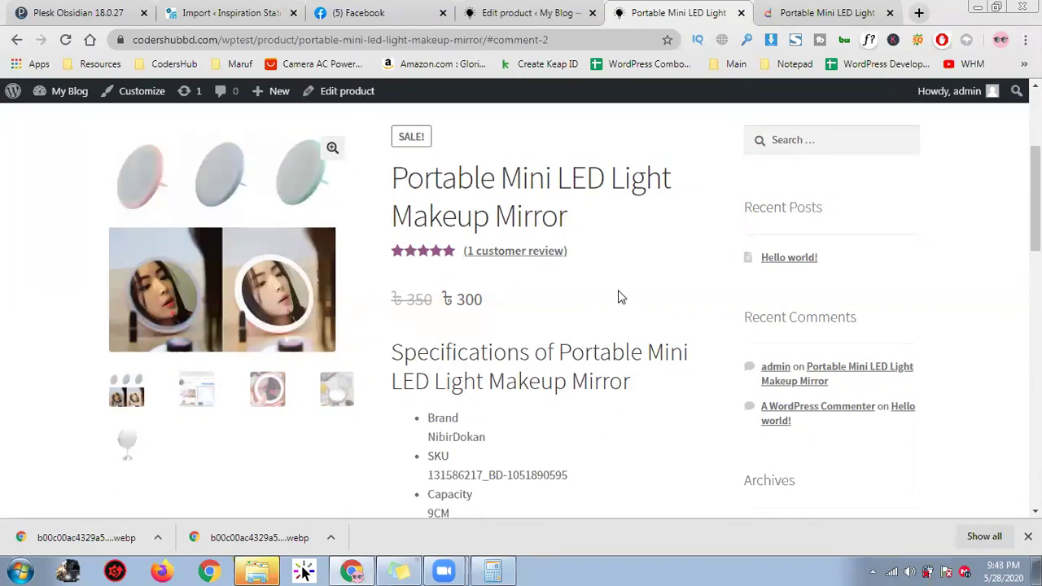
Step: Return to the product editor and add a custom product attribute named "color"
click(574, 10)
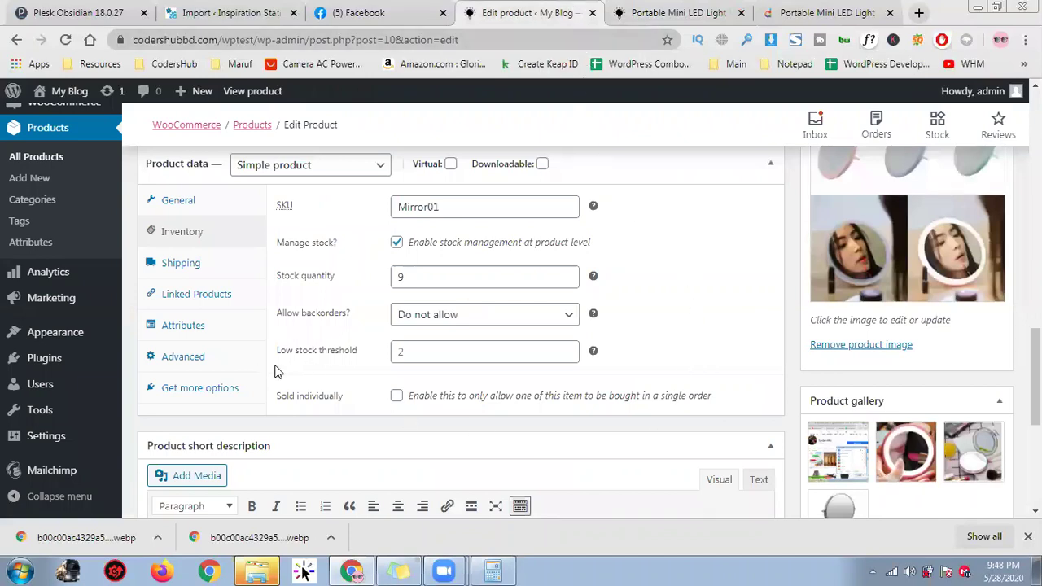
click(224, 328)
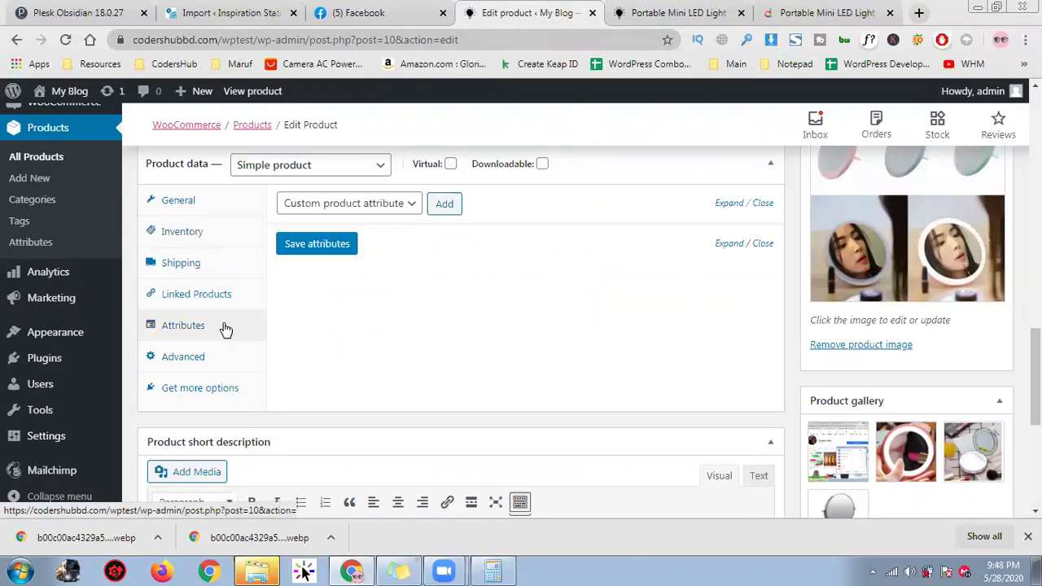
click(403, 203)
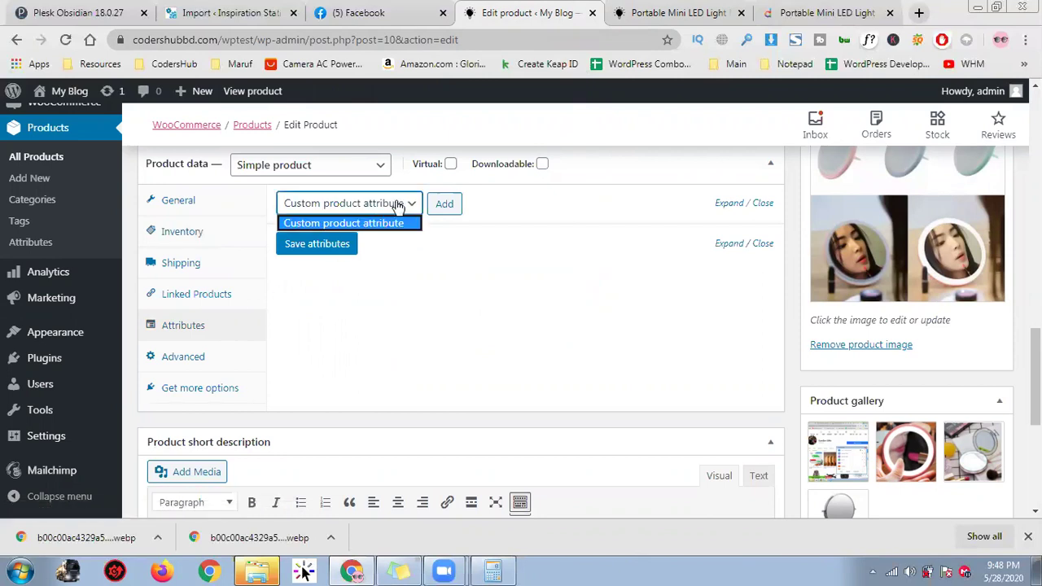
click(444, 205)
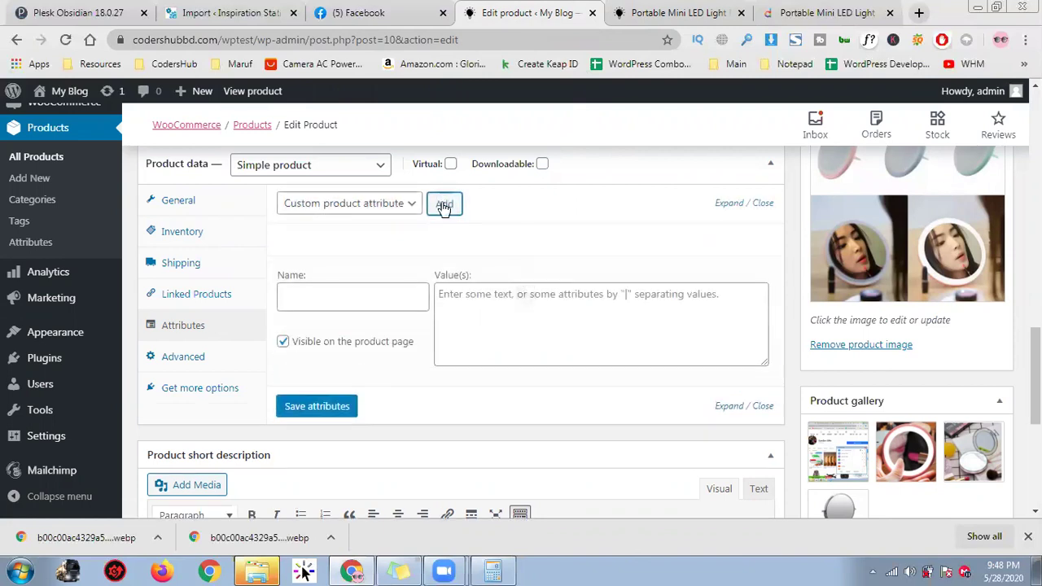
click(361, 294)
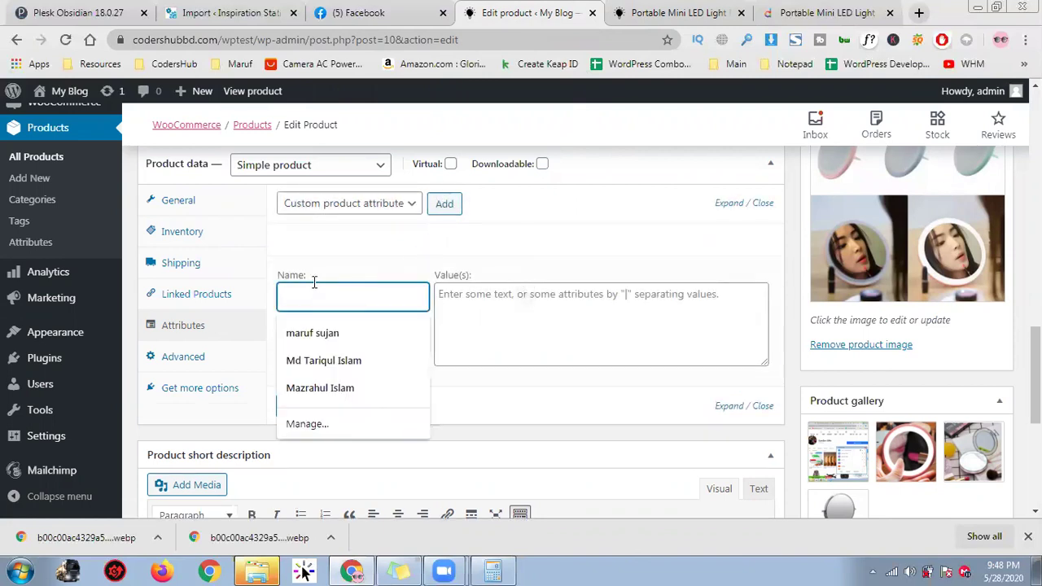
text(col)
text(olor)
Step: Enter the color attribute's values as "RED | BLUE | GREEN" and save the attributes
click(526, 304)
mouse_move(17, 94)
text(RE)
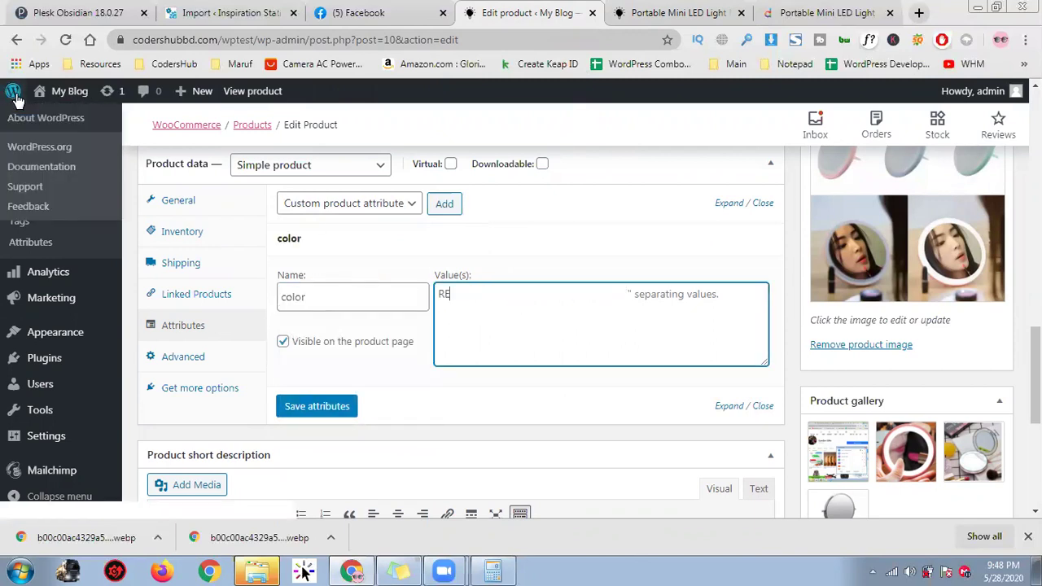
text(D |)
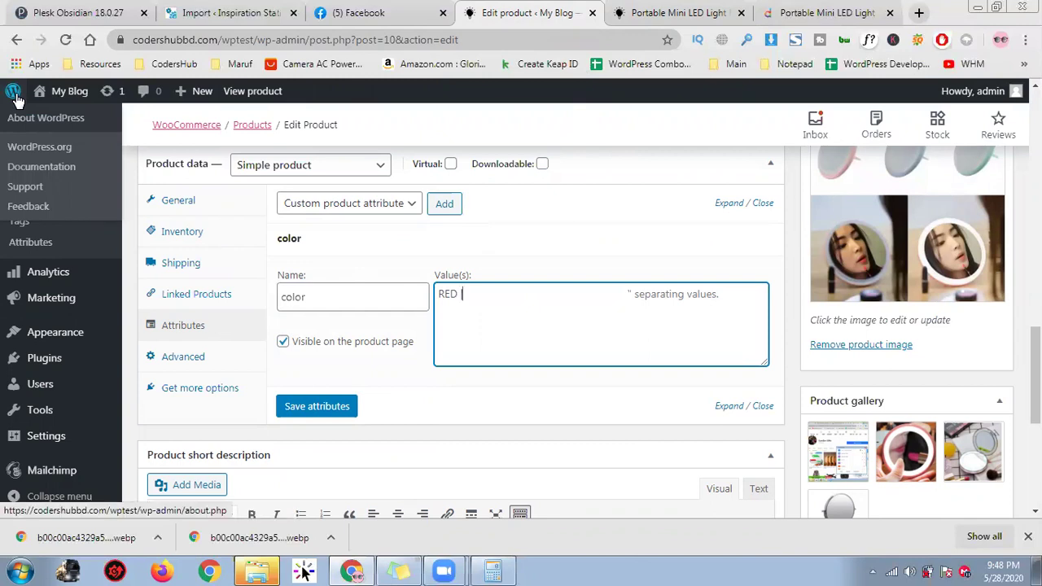
text( BLUE | GREEN)
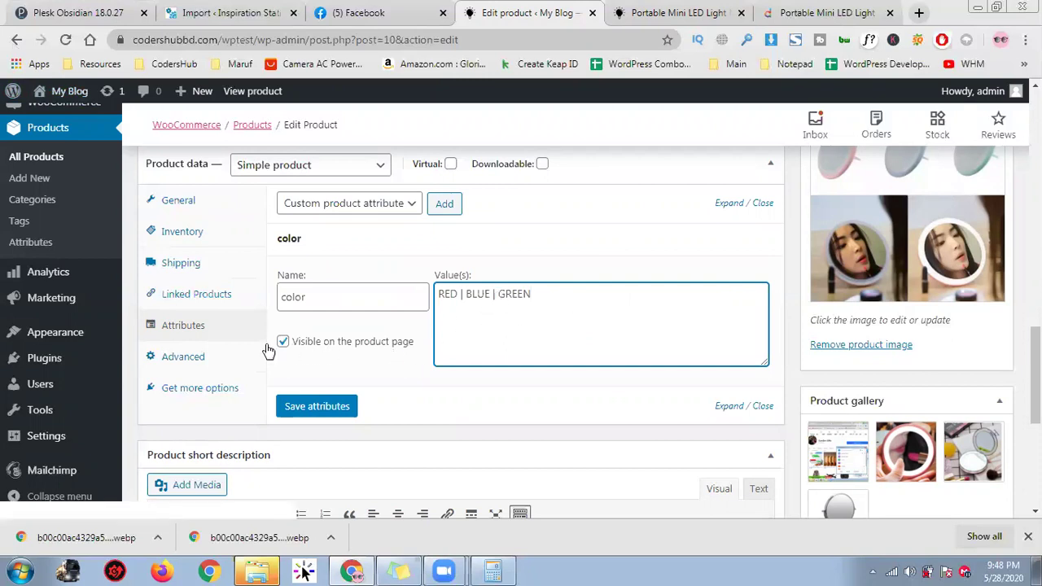
click(338, 405)
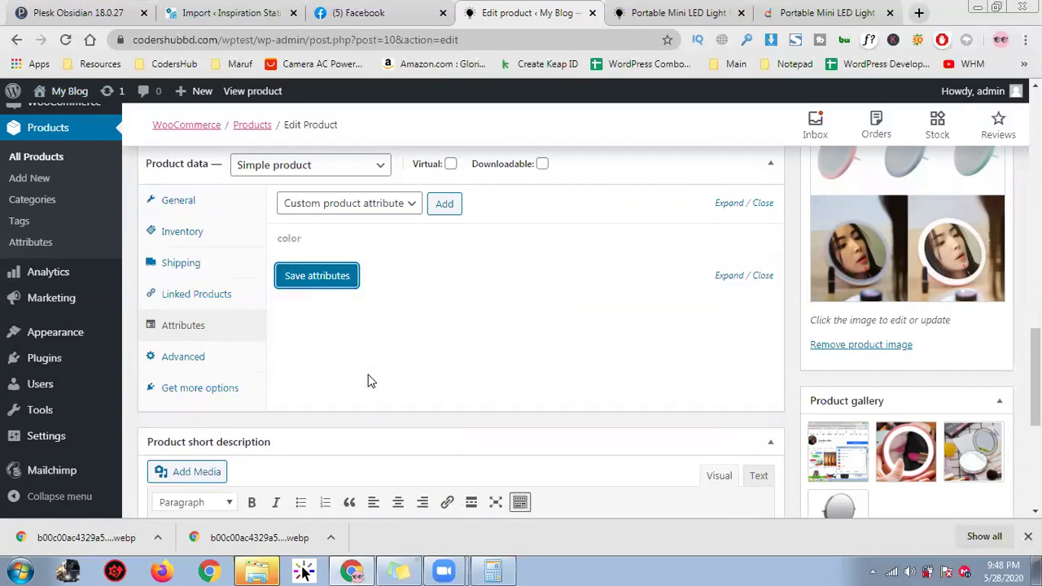
Step: Reopen the saved color attribute and try adding another separator after GREEN in its values
click(721, 242)
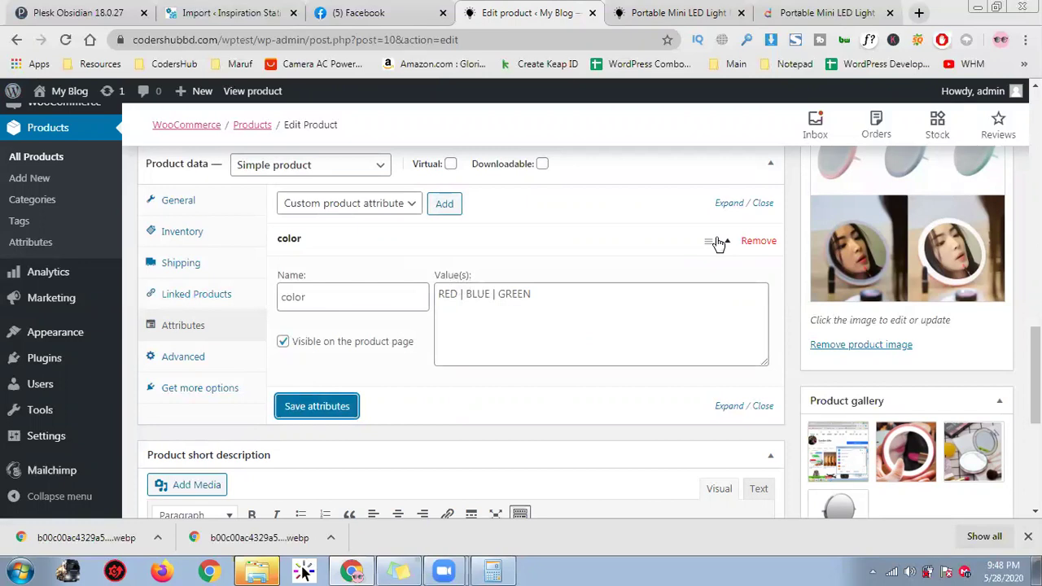
click(721, 242)
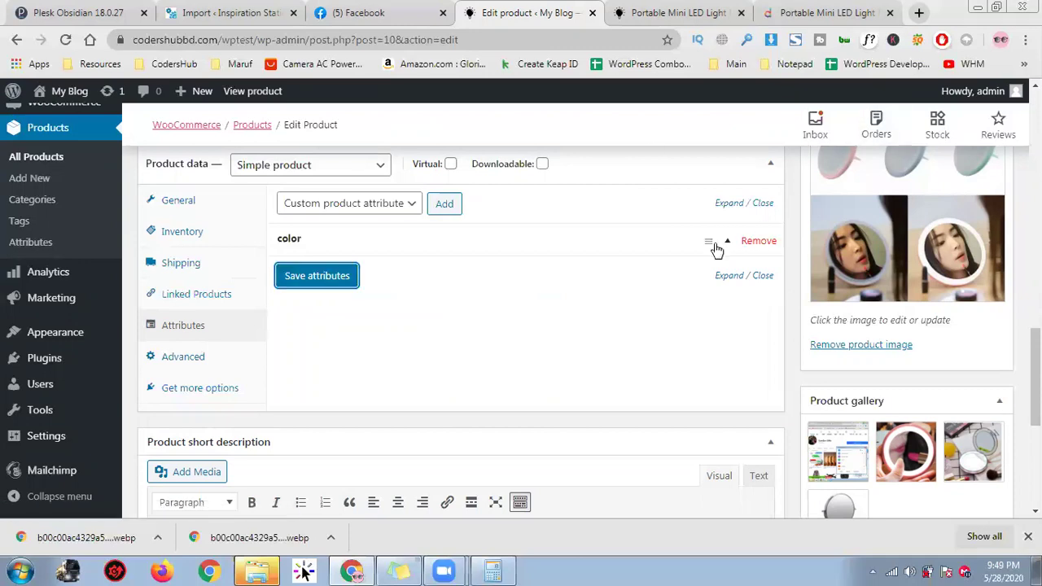
click(717, 250)
click(593, 299)
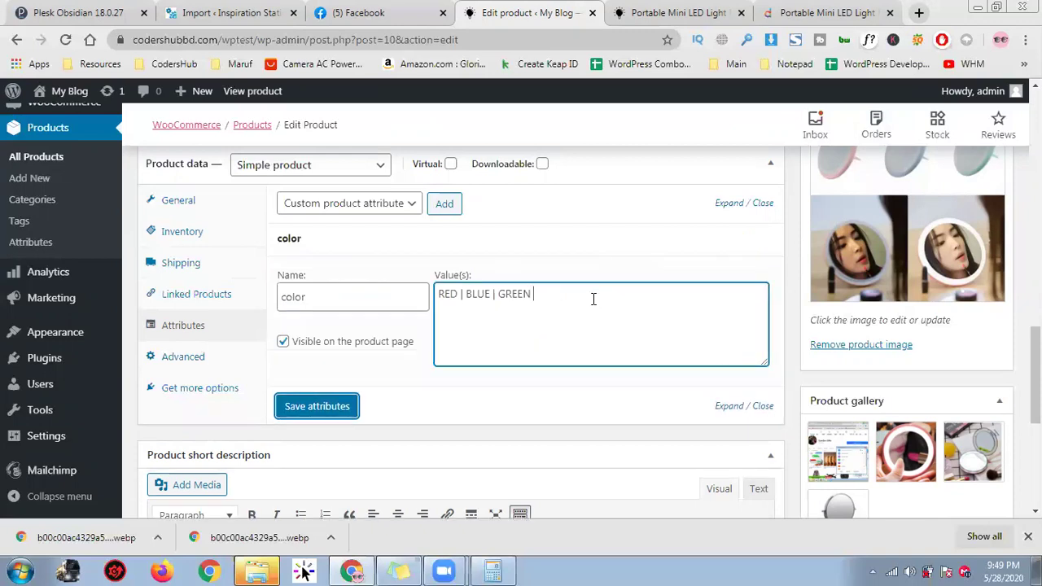
text(|)
text(\)
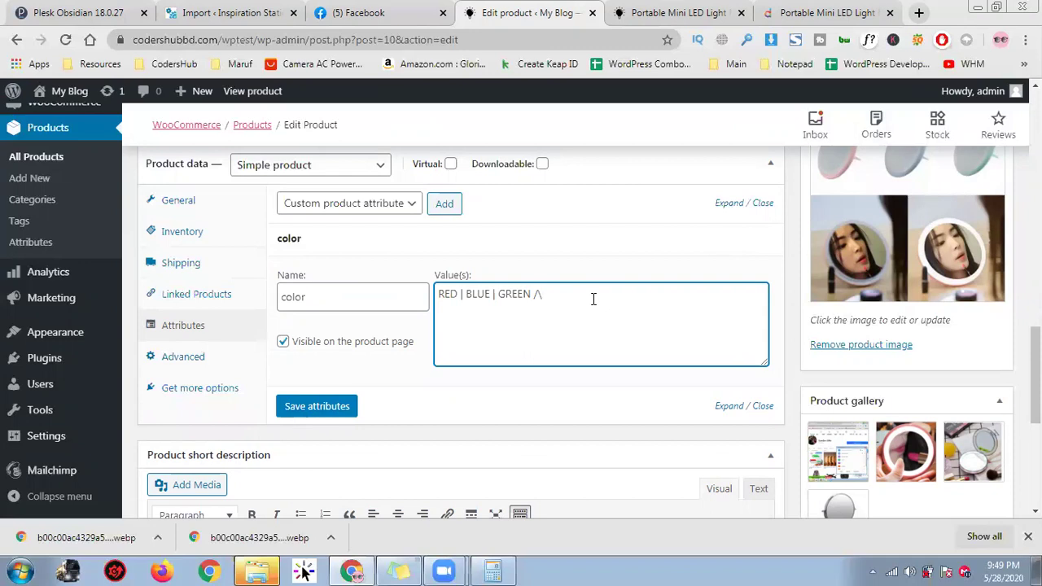
key(BackSpace)
text(|)
click(721, 241)
Step: Change the product type to Variable product and check the requirements in its variation settings
mouse_move(504, 253)
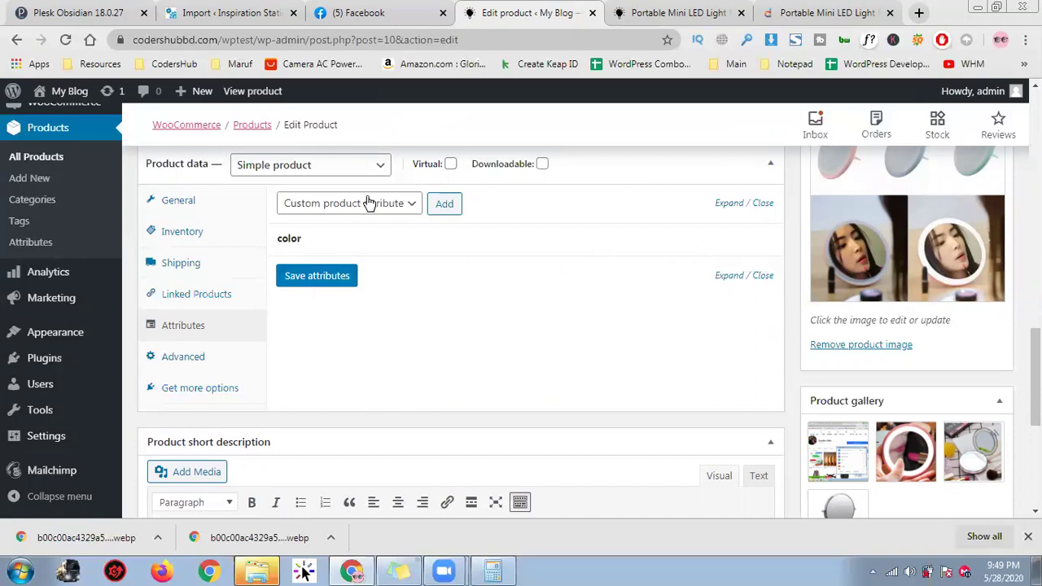
click(407, 215)
click(402, 219)
click(371, 170)
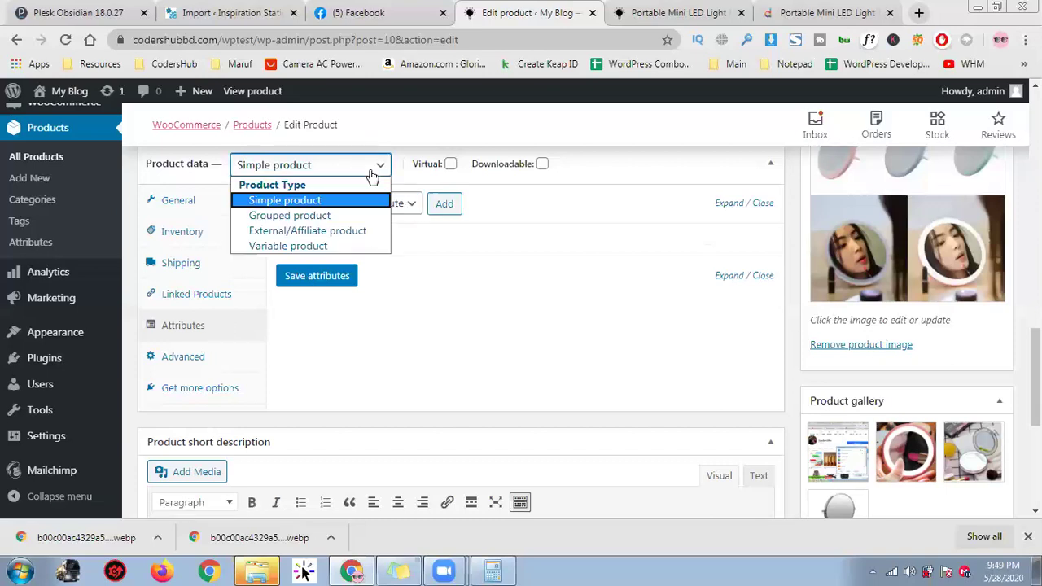
click(351, 244)
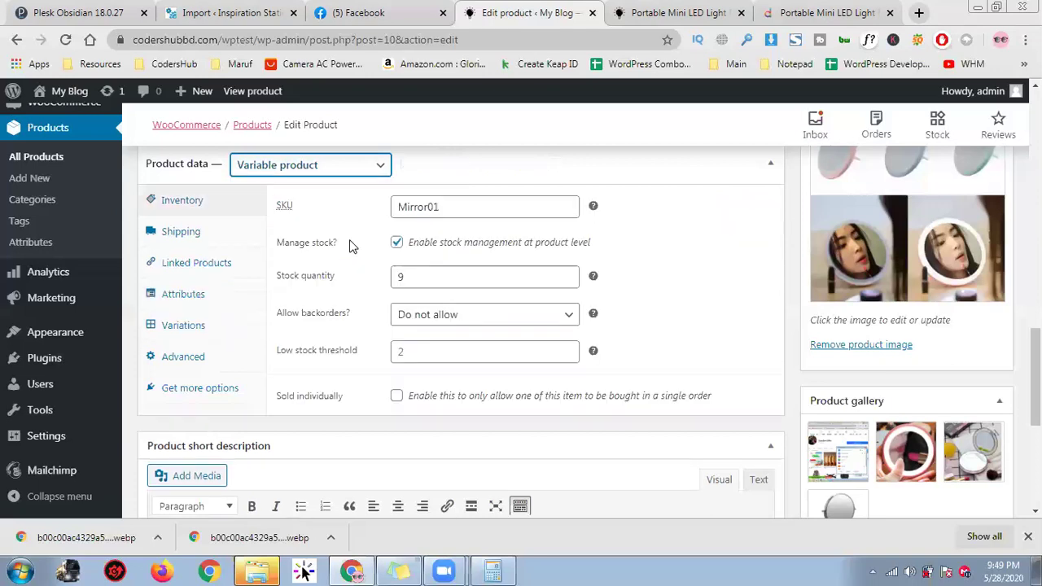
scroll(524, 207, down, 1)
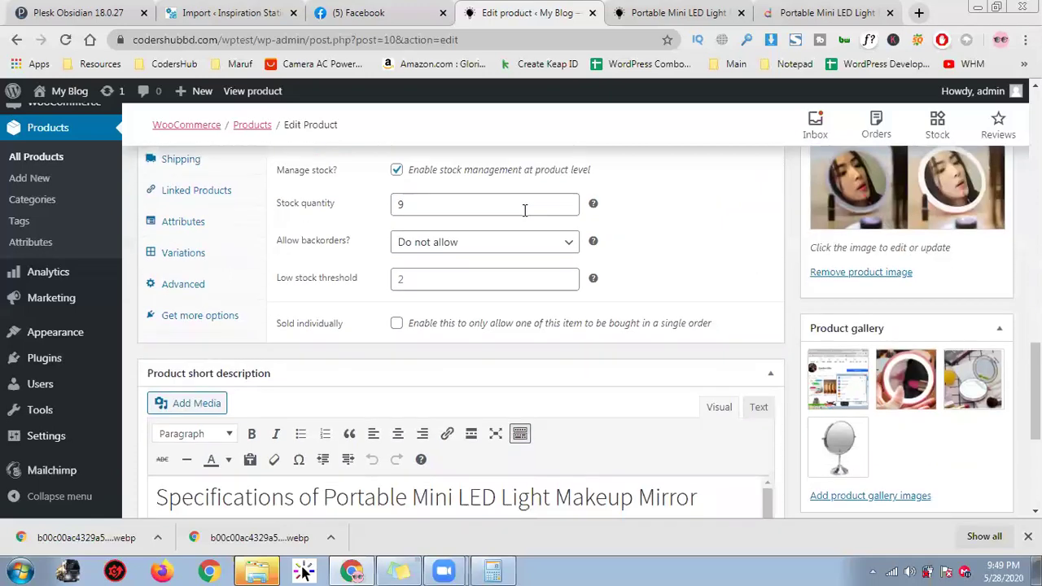
scroll(520, 196, up, 1)
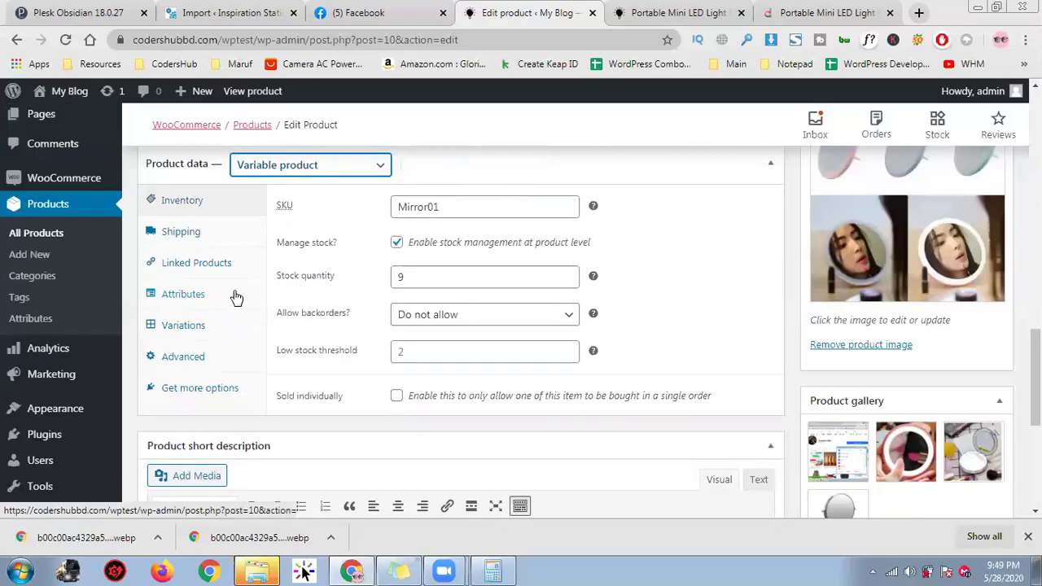
click(184, 327)
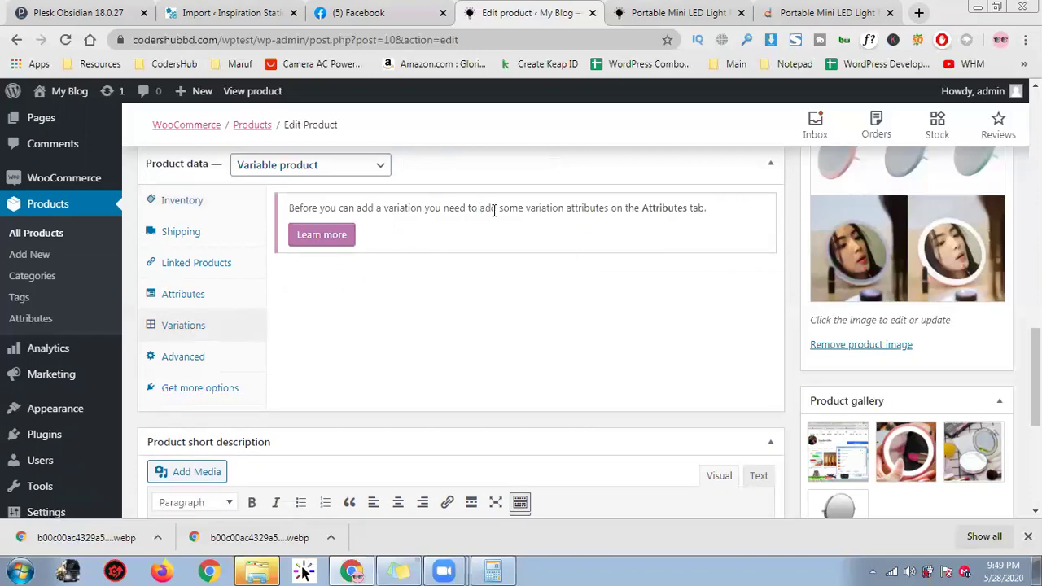
drag(303, 208, 719, 221)
Step: Save the product attributes again and enable the color attribute to be used for variations
click(221, 296)
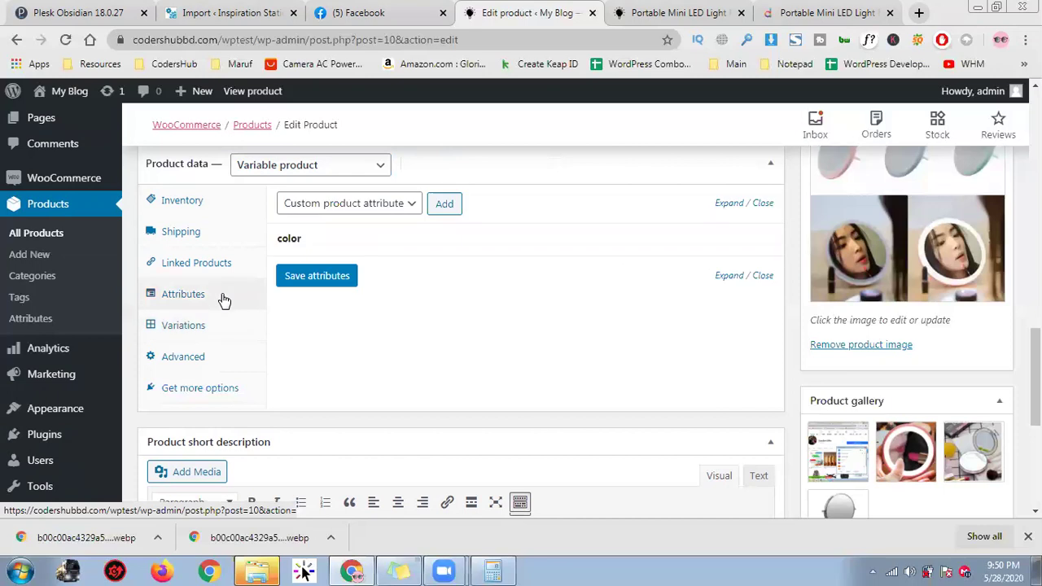
click(337, 288)
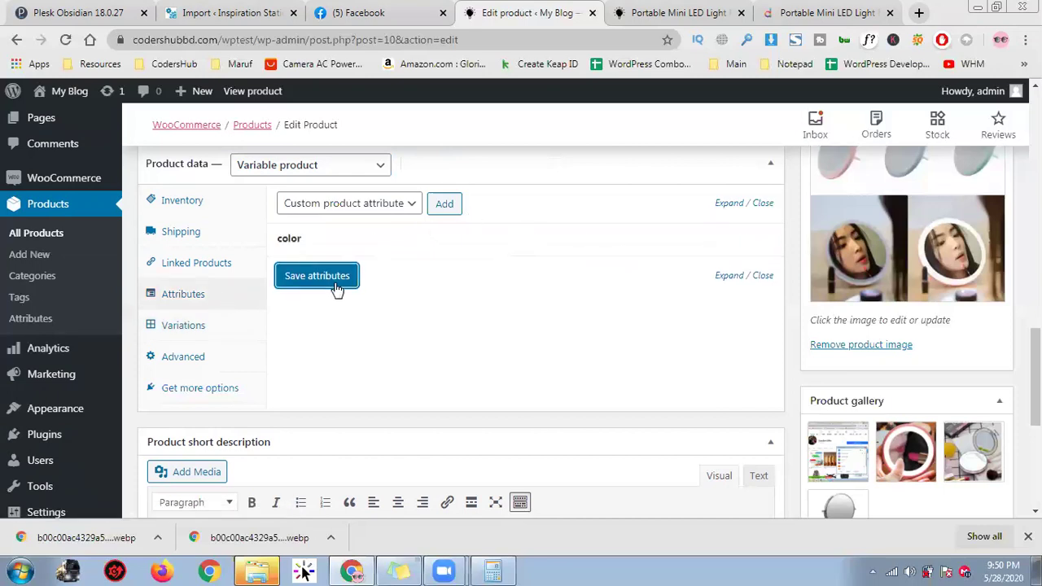
click(366, 237)
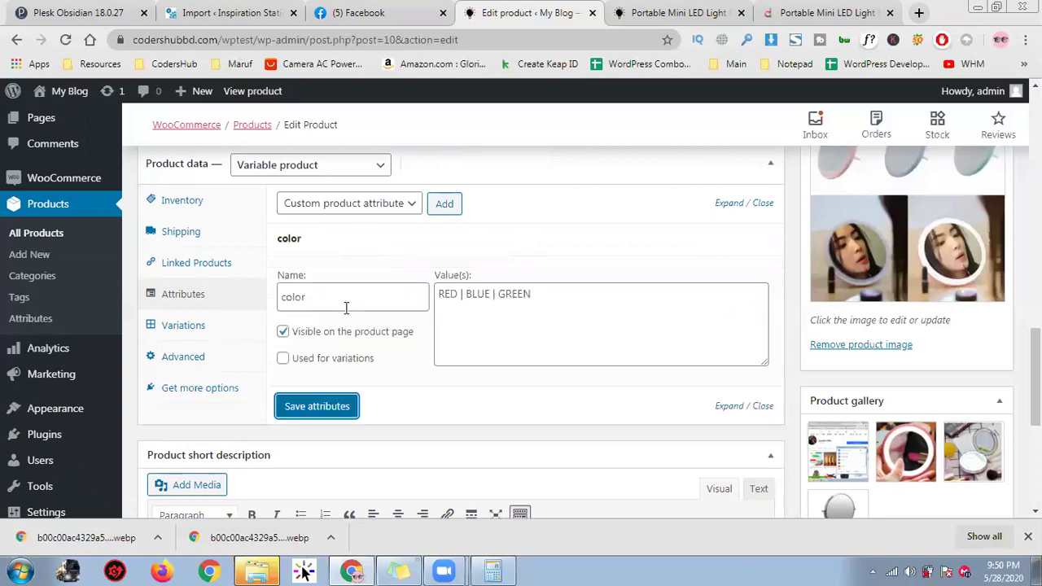
click(285, 358)
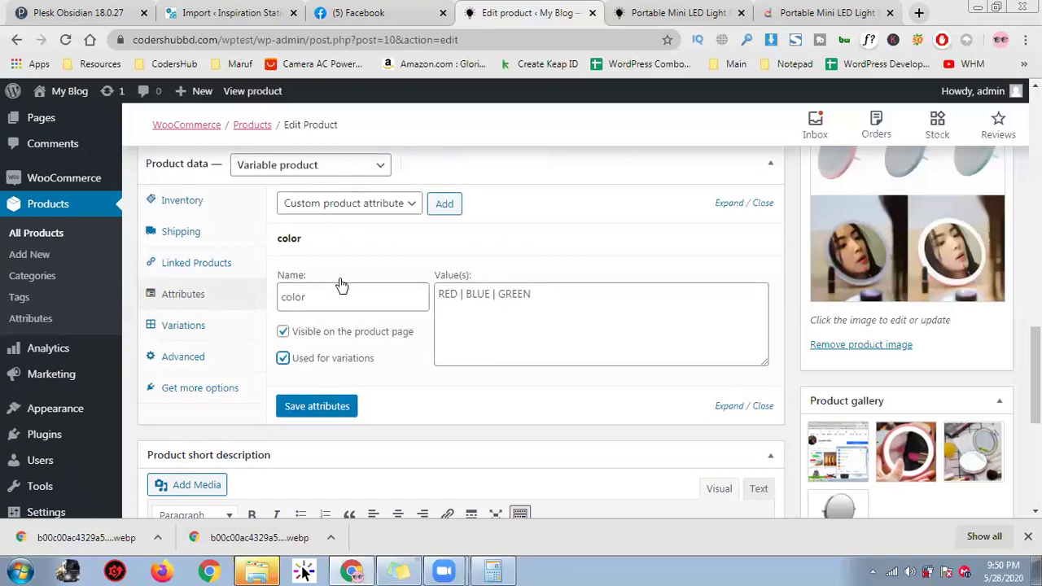
Step: Save the product attributes and reopen the color attribute to check its values and variation setting
click(330, 413)
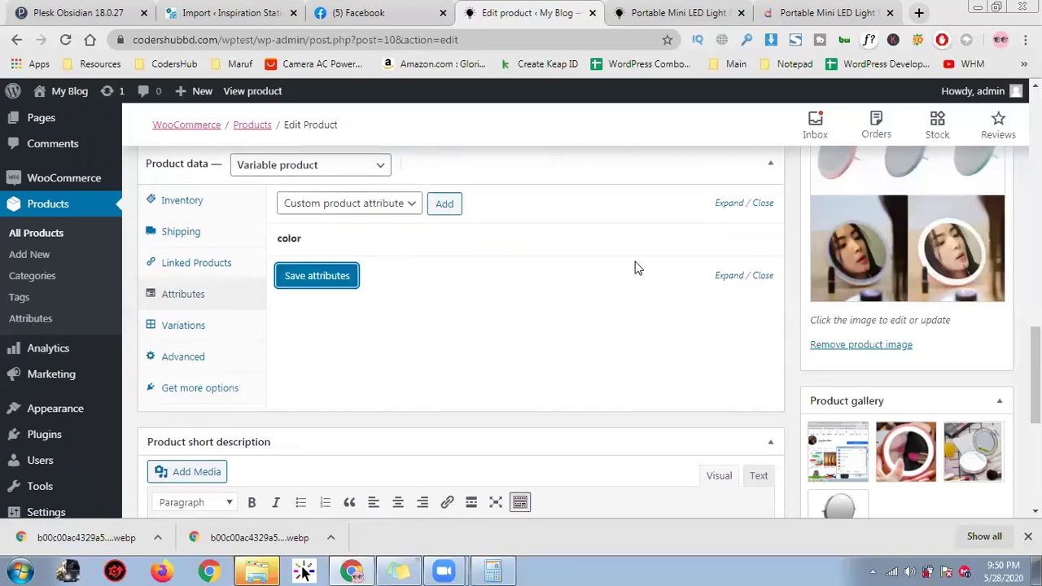
click(727, 240)
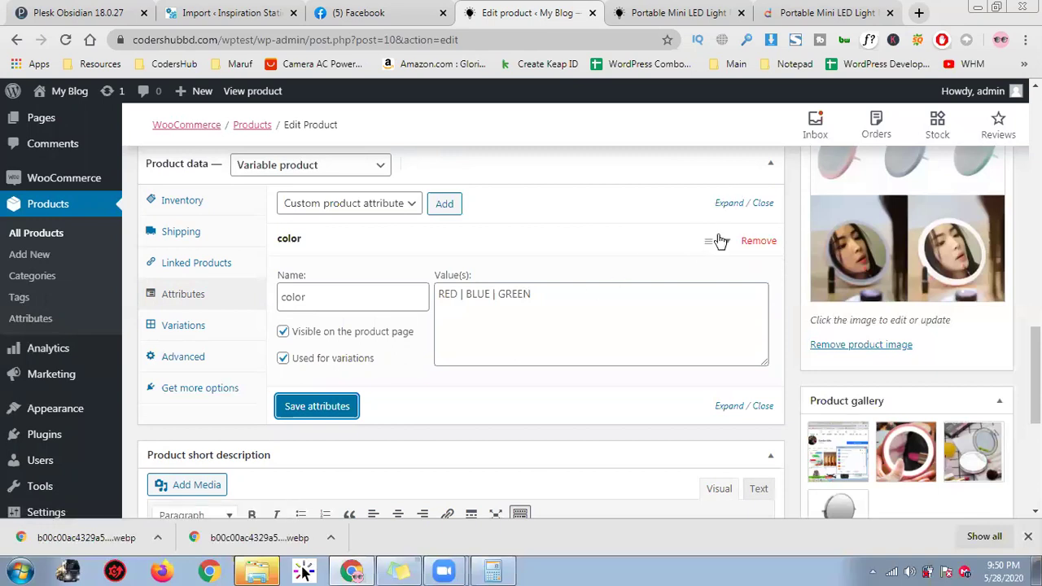
click(723, 242)
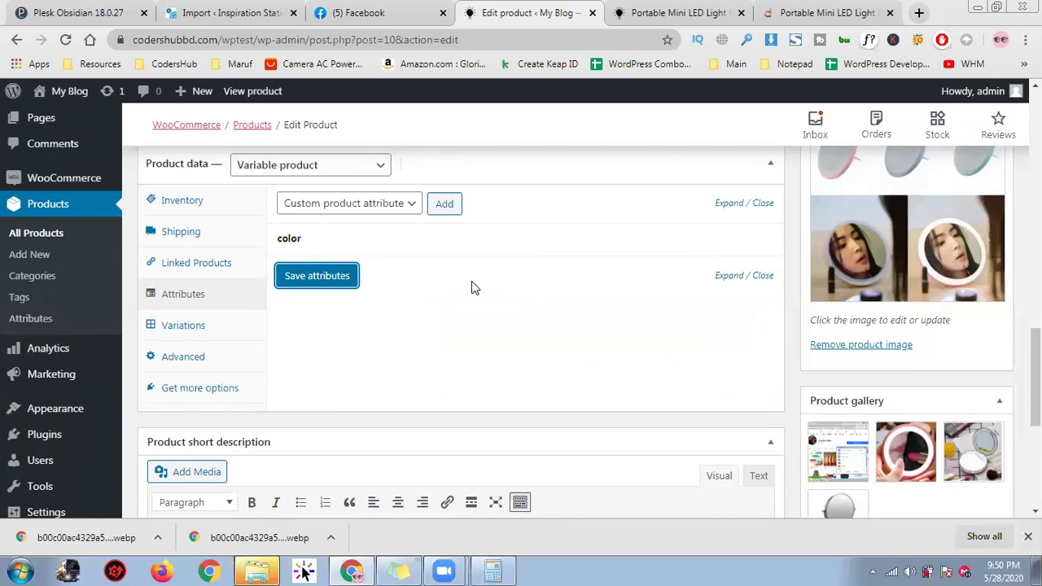
Step: Generate the product's variations from all attributes and accept the confirmation messages
click(192, 325)
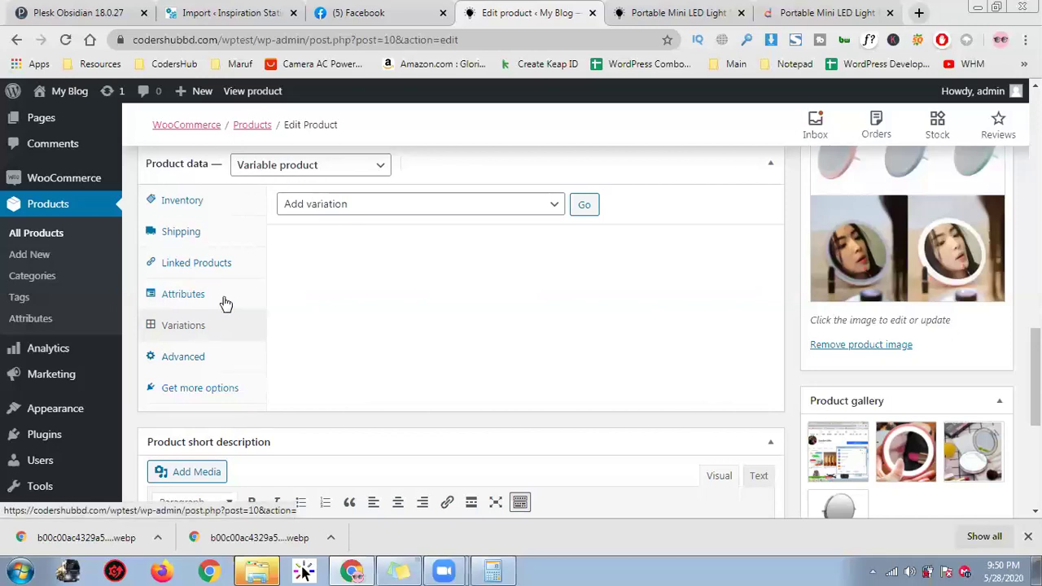
click(523, 207)
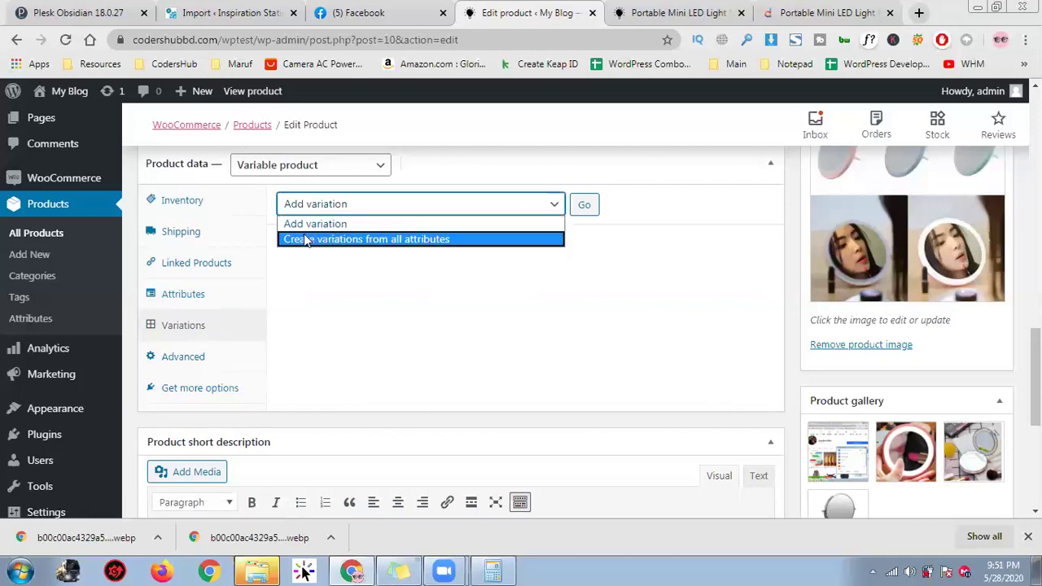
click(468, 246)
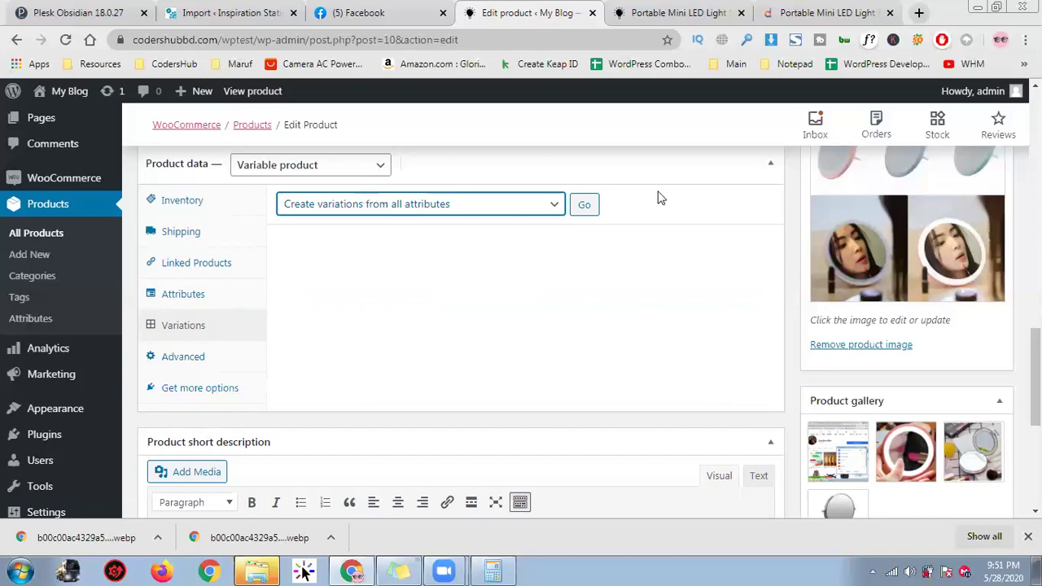
click(584, 204)
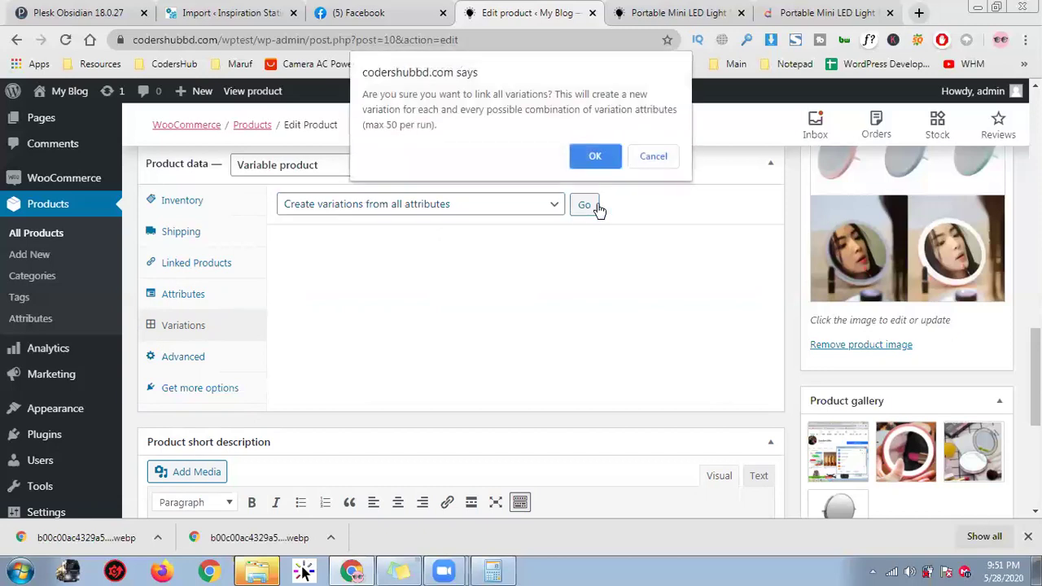
click(596, 154)
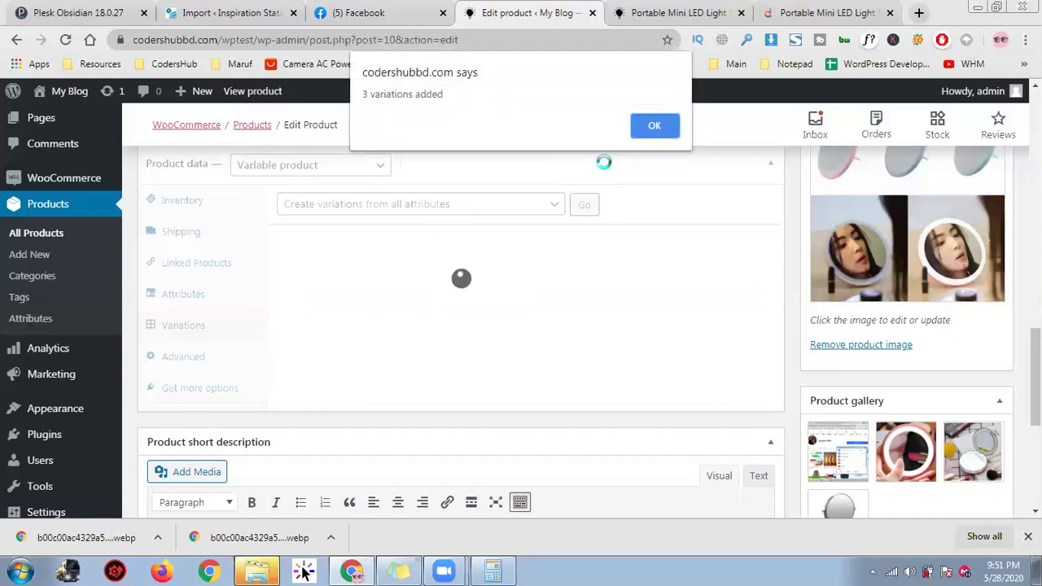
drag(371, 94, 511, 98)
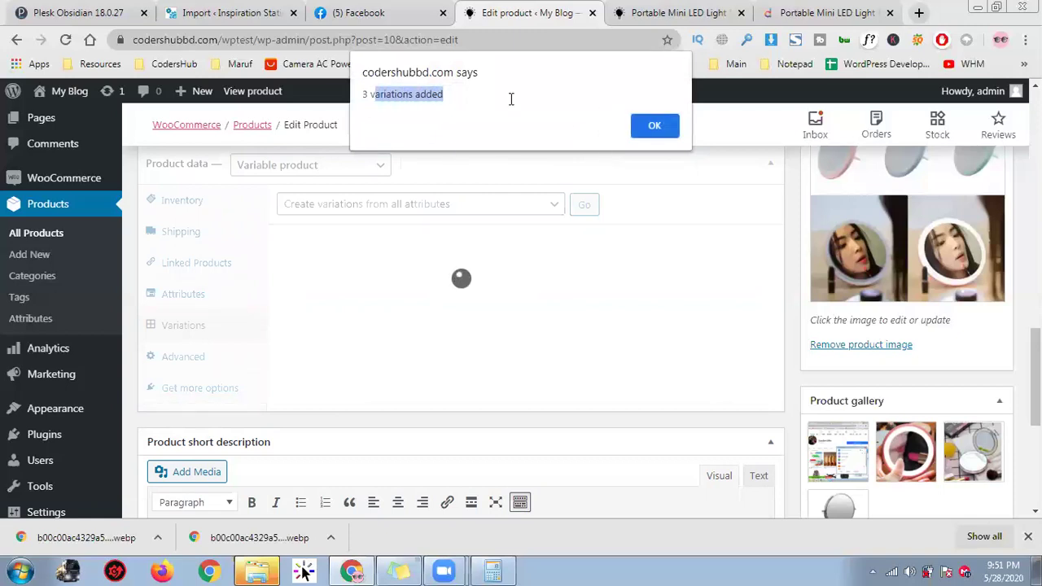
click(664, 130)
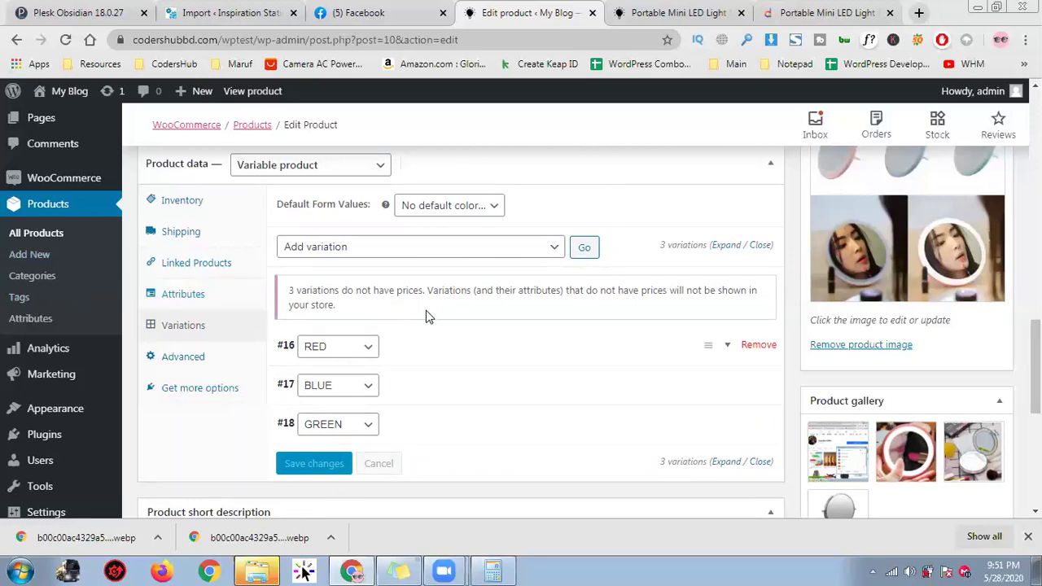
Step: Expand the RED variation and set Screenshot_14.png from the media library as its image
scroll(426, 310, down, 1)
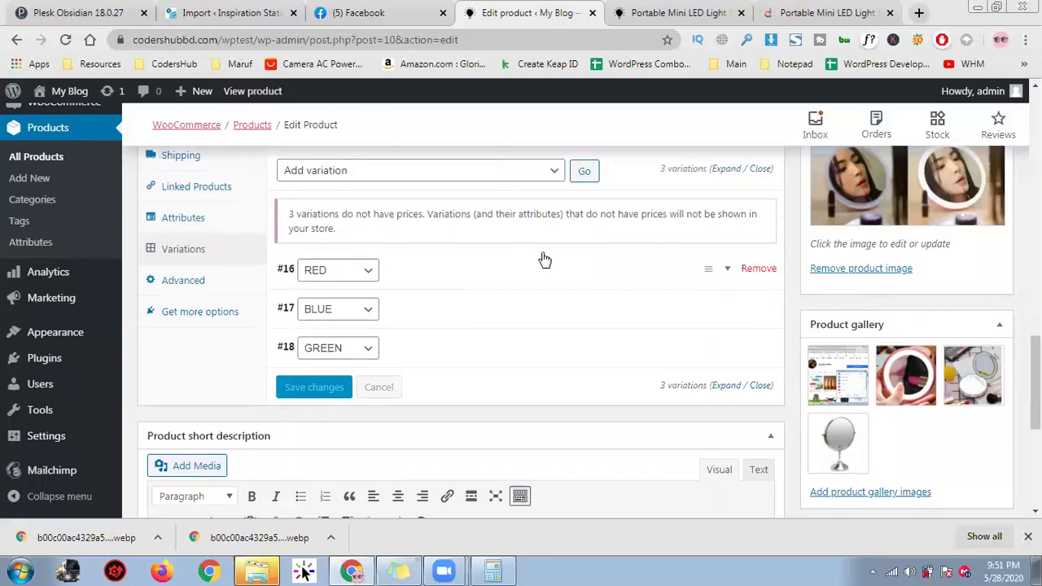
click(368, 269)
click(369, 269)
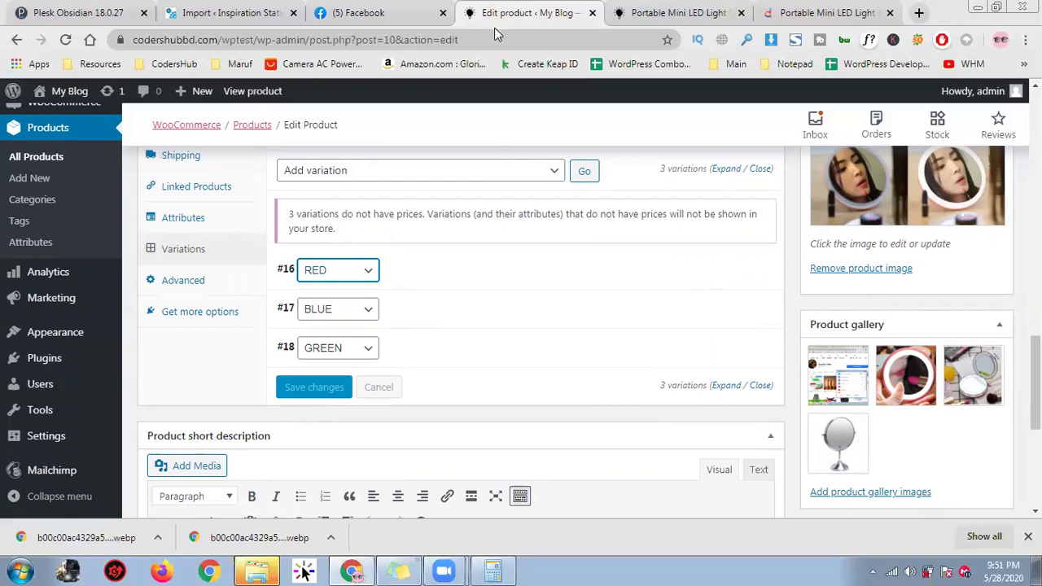
click(708, 271)
click(718, 277)
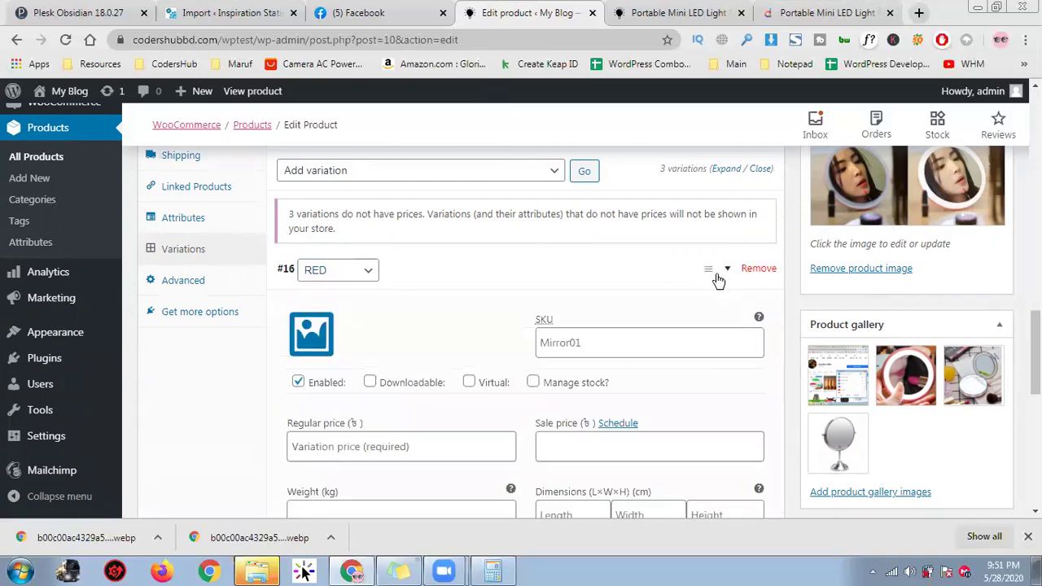
scroll(537, 277, down, 1)
click(316, 272)
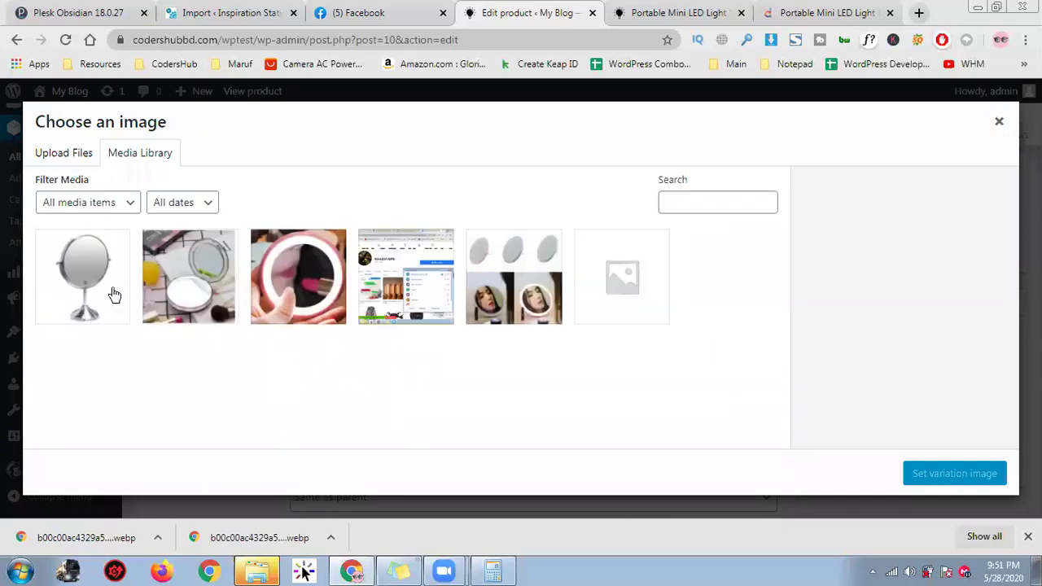
click(300, 306)
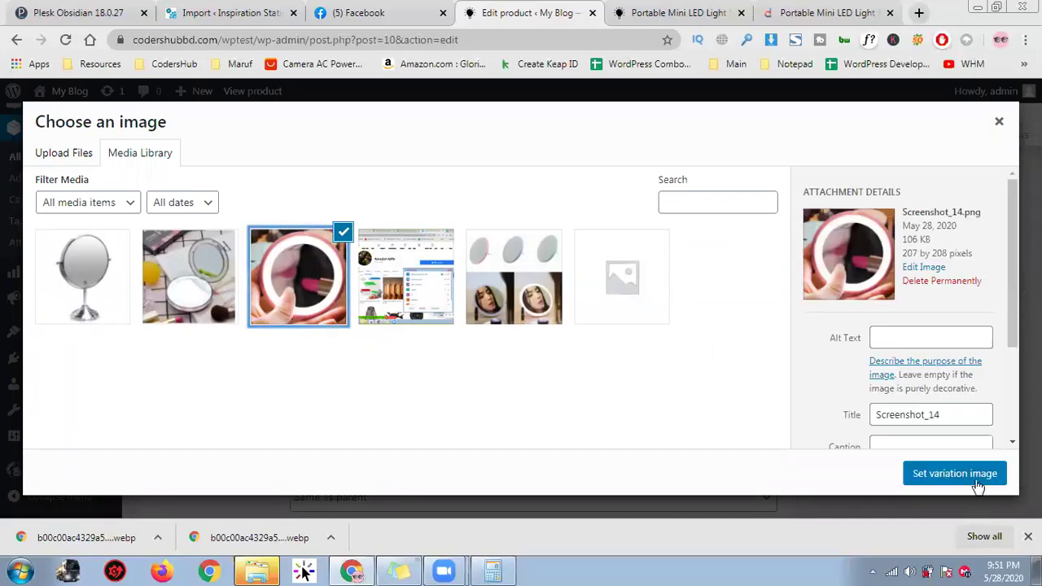
click(976, 478)
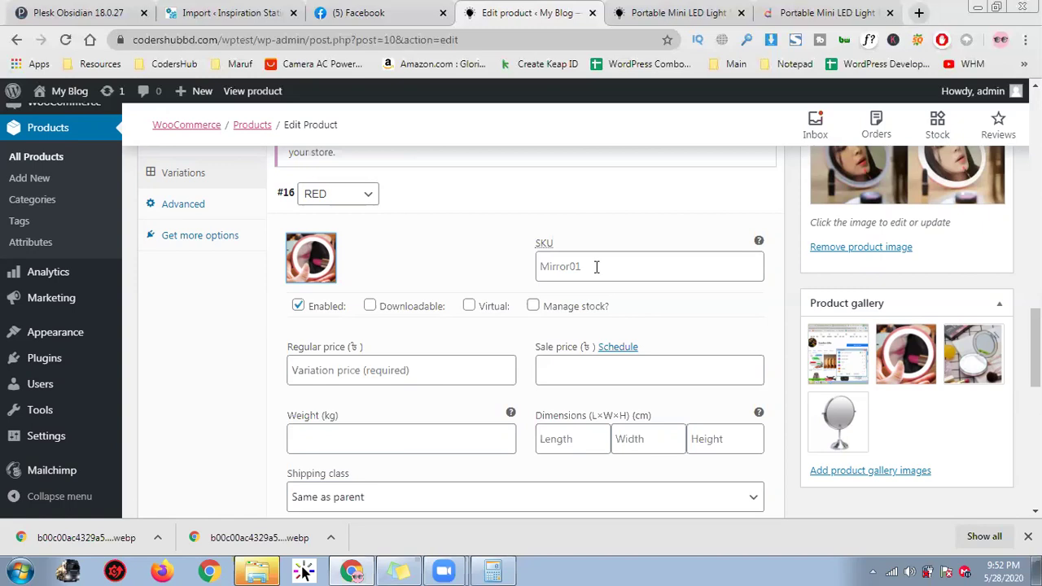
Step: Set the RED variation's SKU to MirrorRed01 and its regular price to 125
click(597, 266)
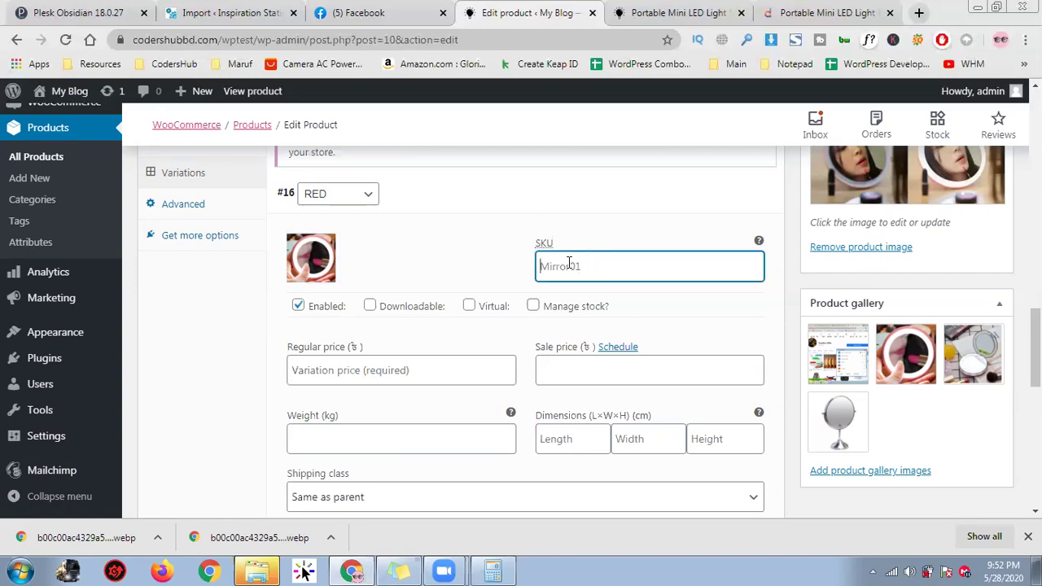
text(MirrorRed01)
click(494, 261)
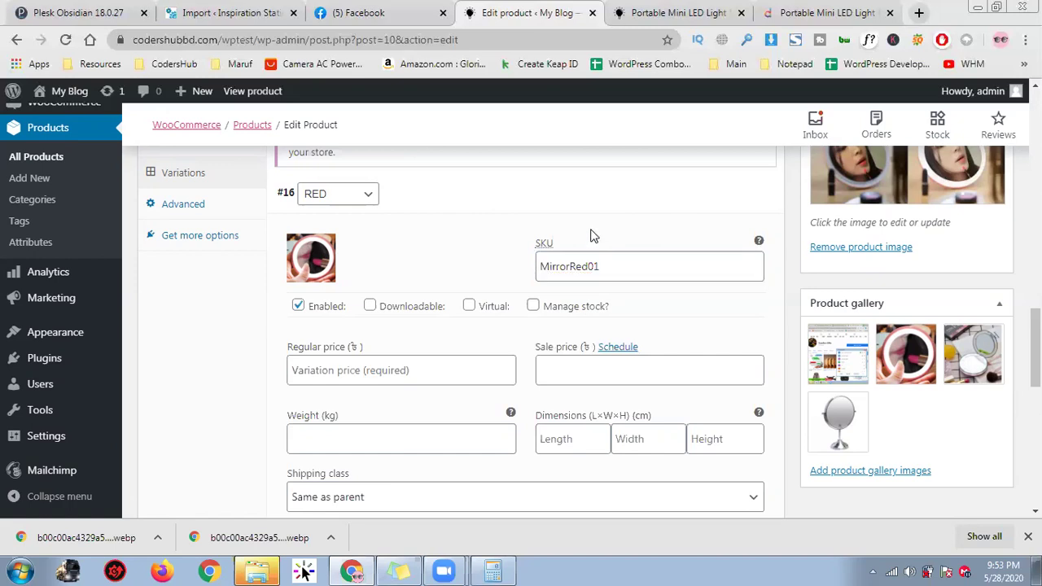
scroll(476, 269, down, 2)
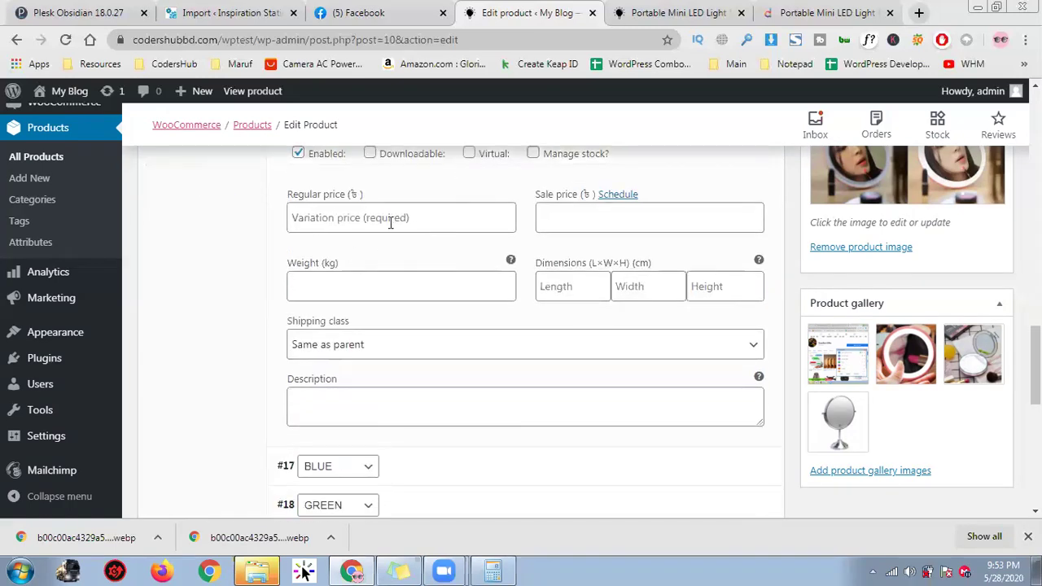
scroll(440, 232, up, 1)
click(377, 298)
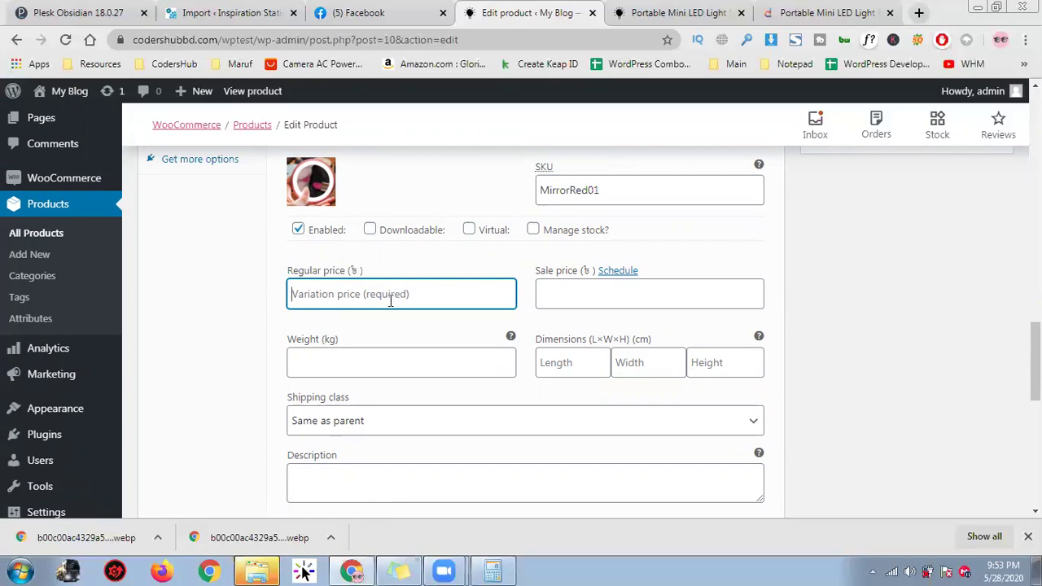
text(125)
click(228, 316)
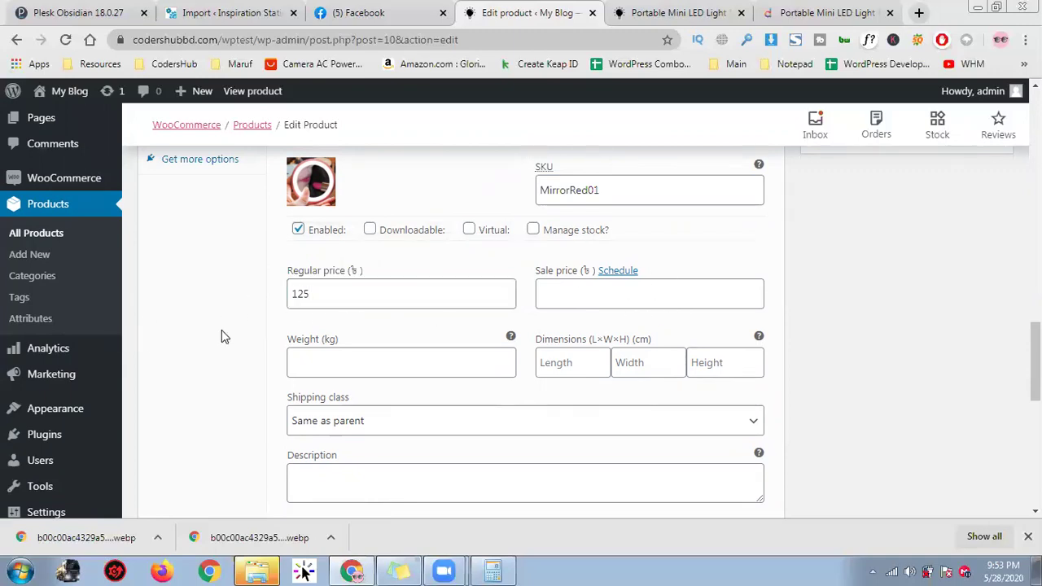
Step: Try to enter "3fit" as the height of the RED variation
scroll(495, 338, down, 1)
click(492, 289)
click(763, 269)
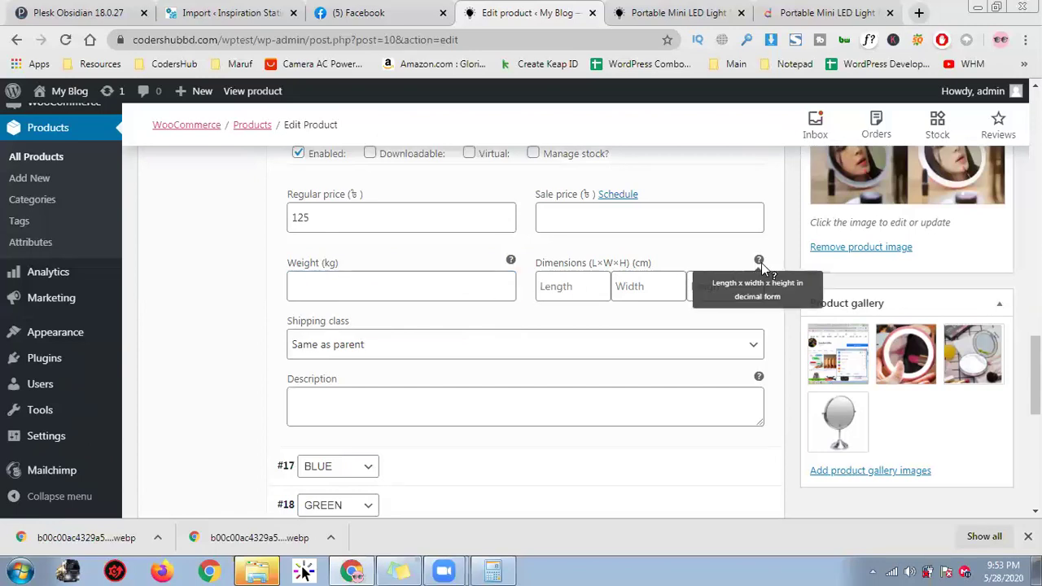
click(474, 280)
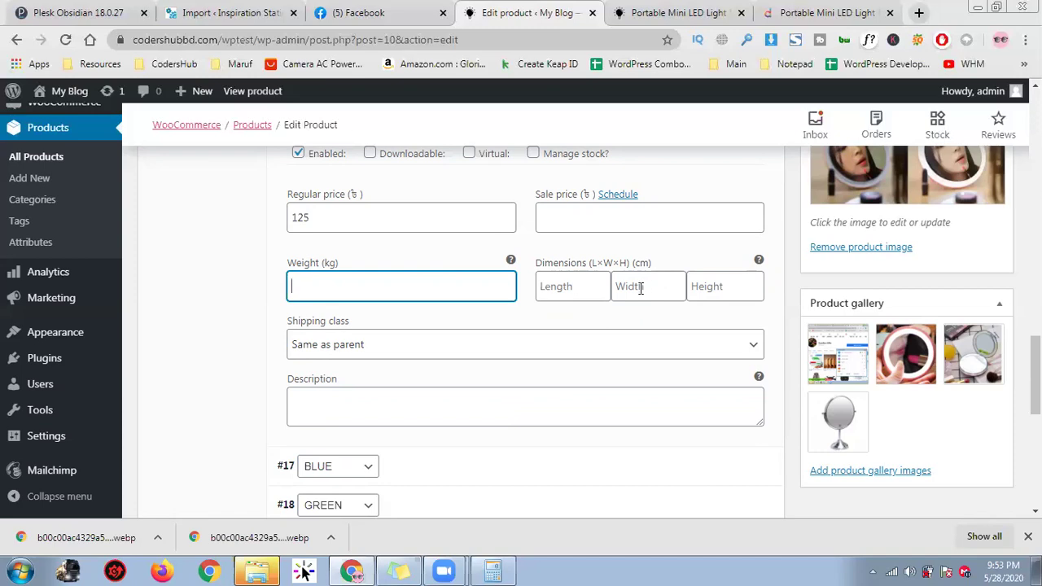
key(Tab)
key(Tab)
key(Tab)
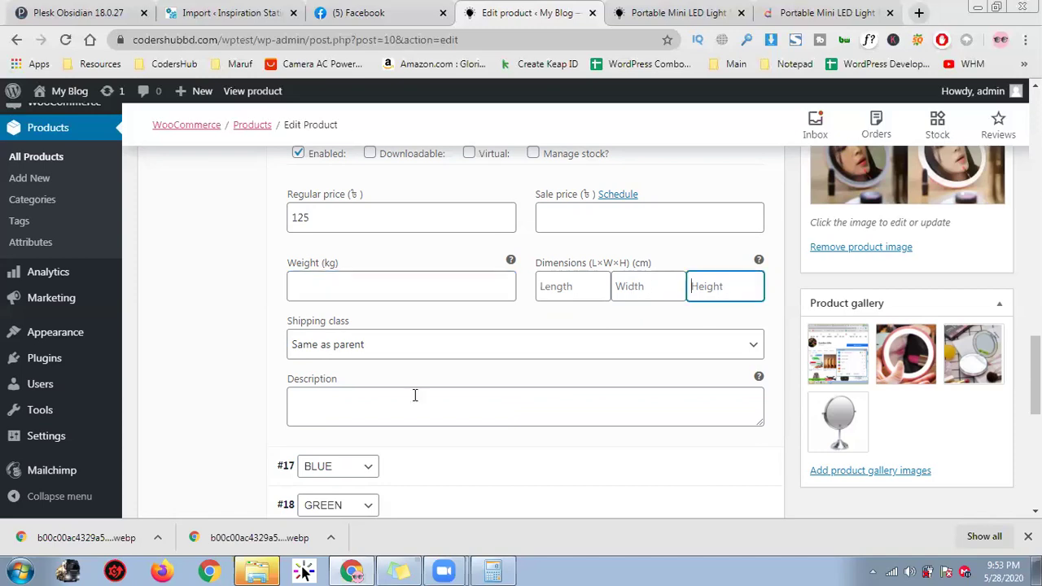
text(3fit)
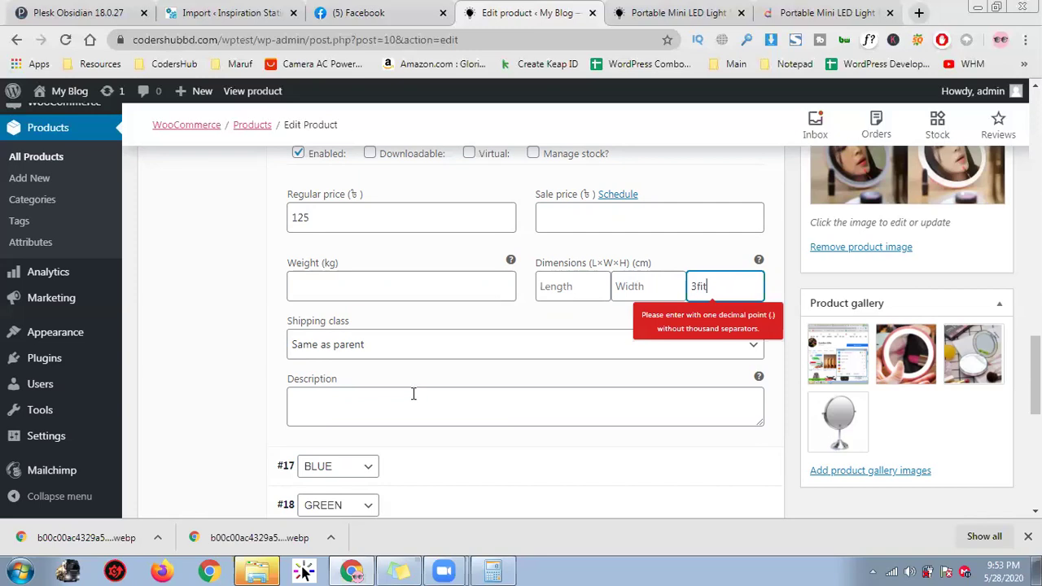
key(BackSpace)
key(BackSpace)
key(BackSpace)
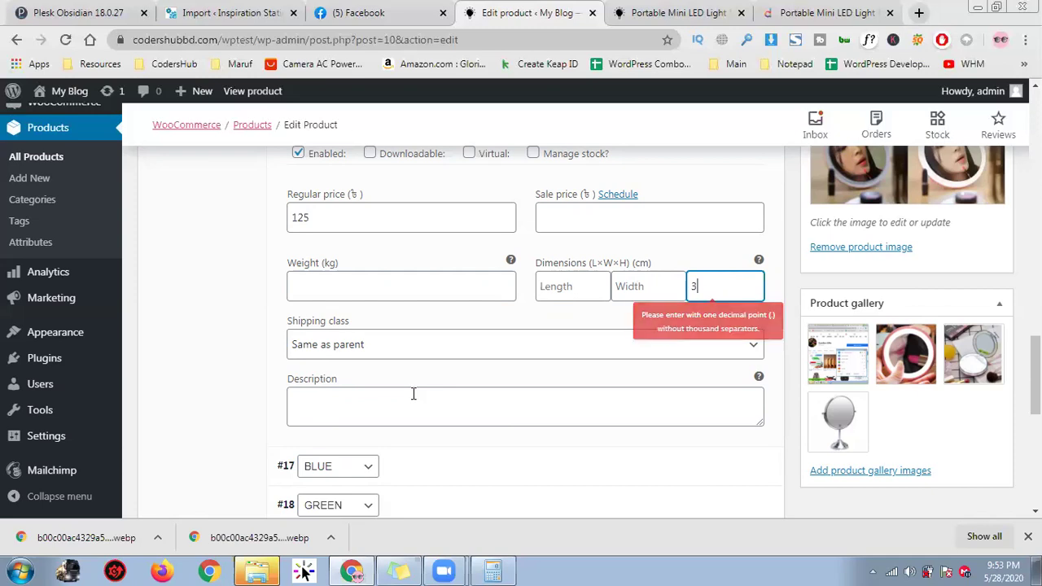
text(.)
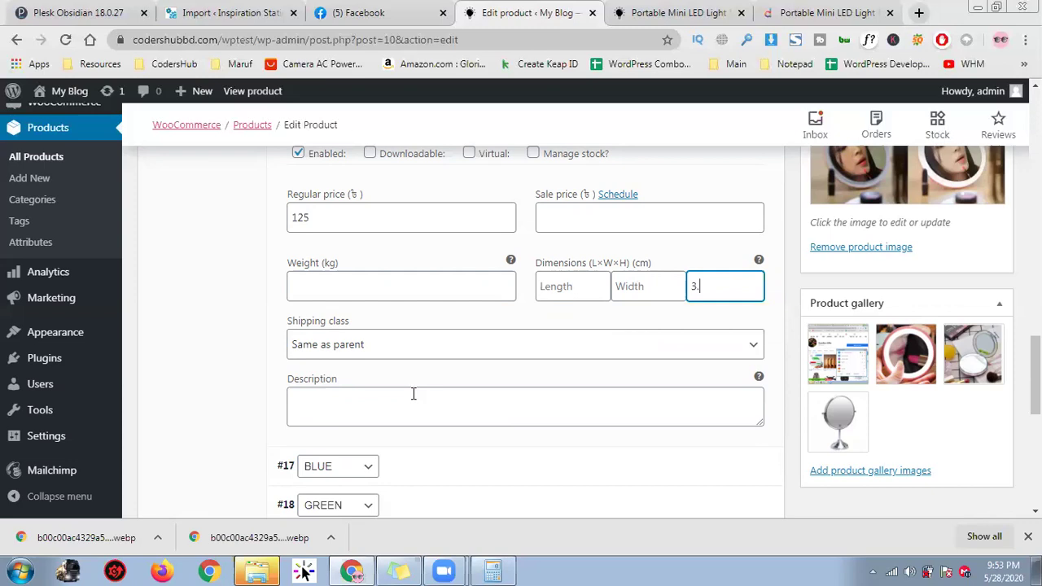
key(BackSpace)
key(BackSpace)
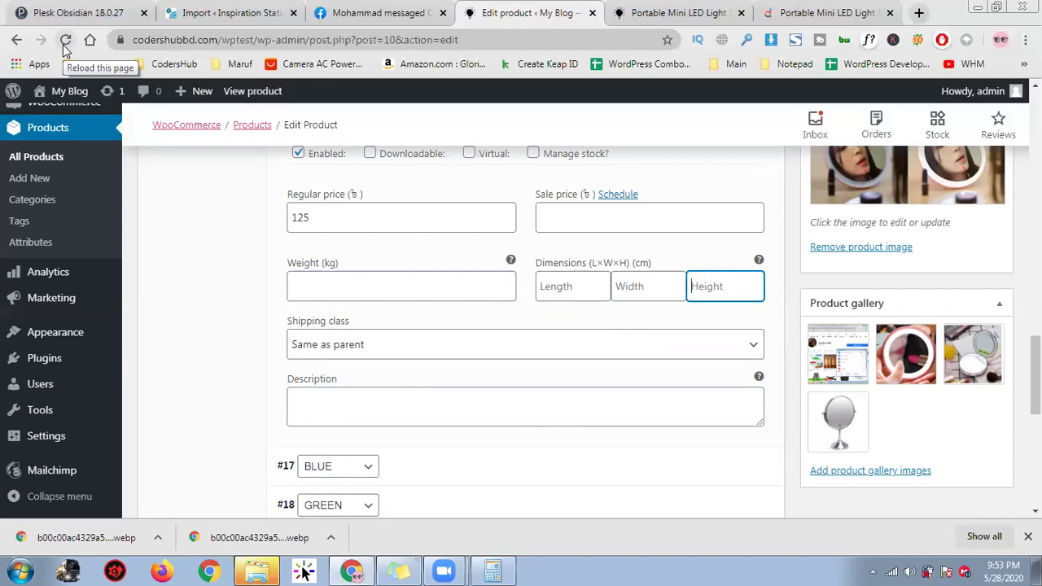
Step: Set the RED variation's height to 60 cm and its width to 20 cm
text(60cm)
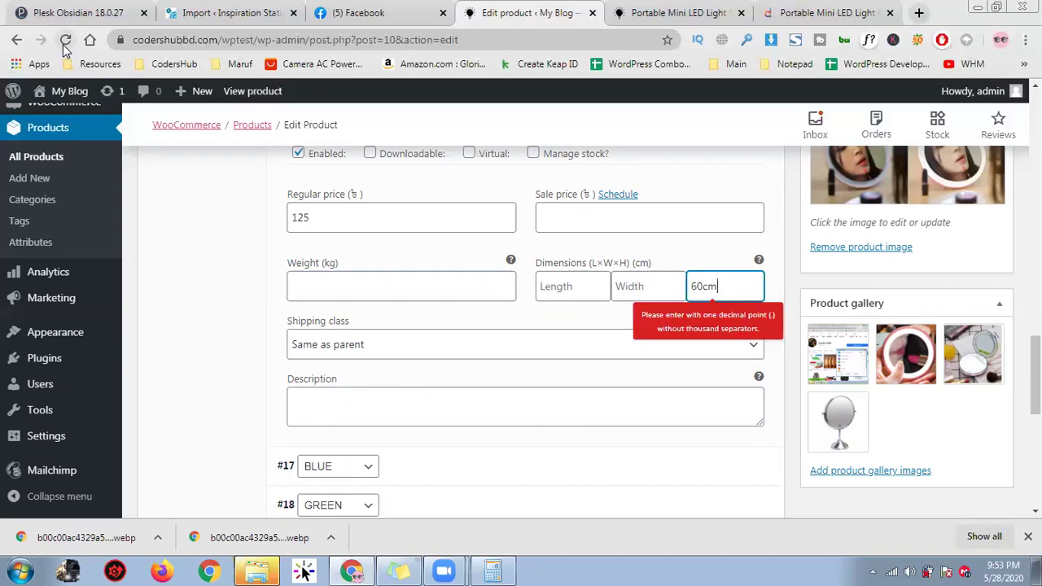
key(BackSpace)
key(BackSpace)
text(.com)
key(BackSpace)
key(BackSpace)
key(BackSpace)
key(BackSpace)
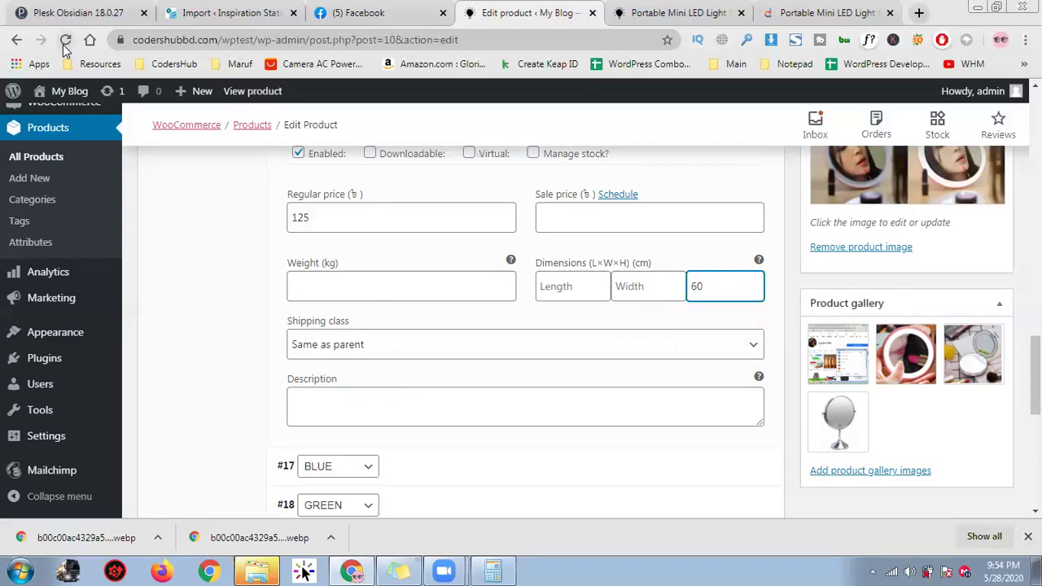
click(649, 291)
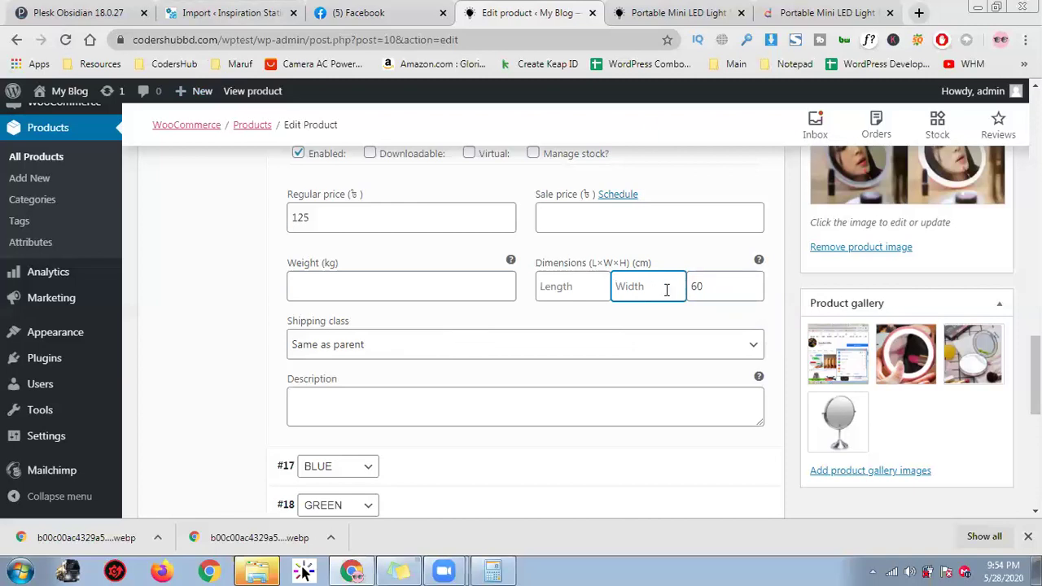
text(20)
click(495, 326)
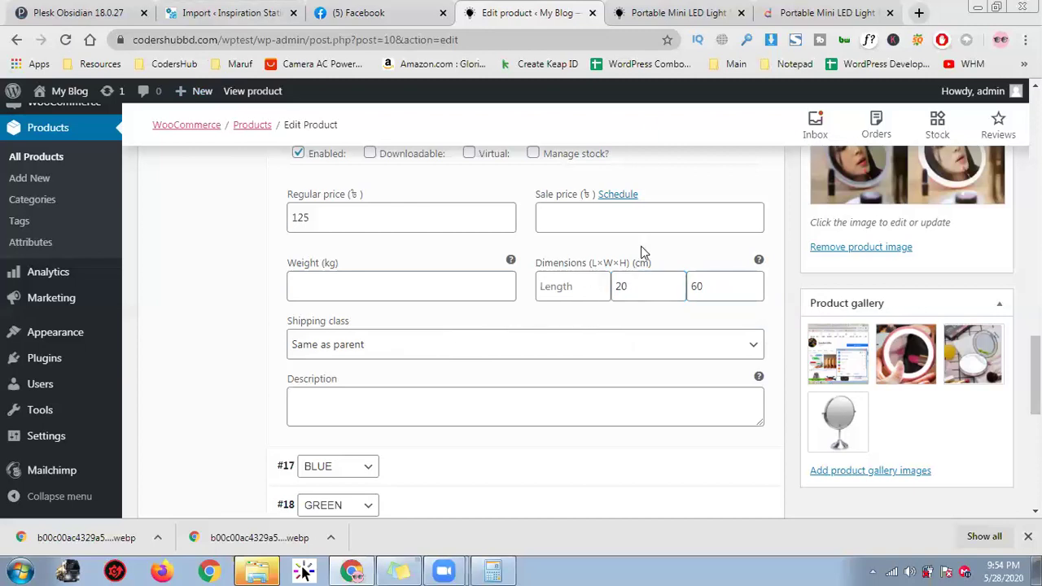
scroll(414, 319, down, 1)
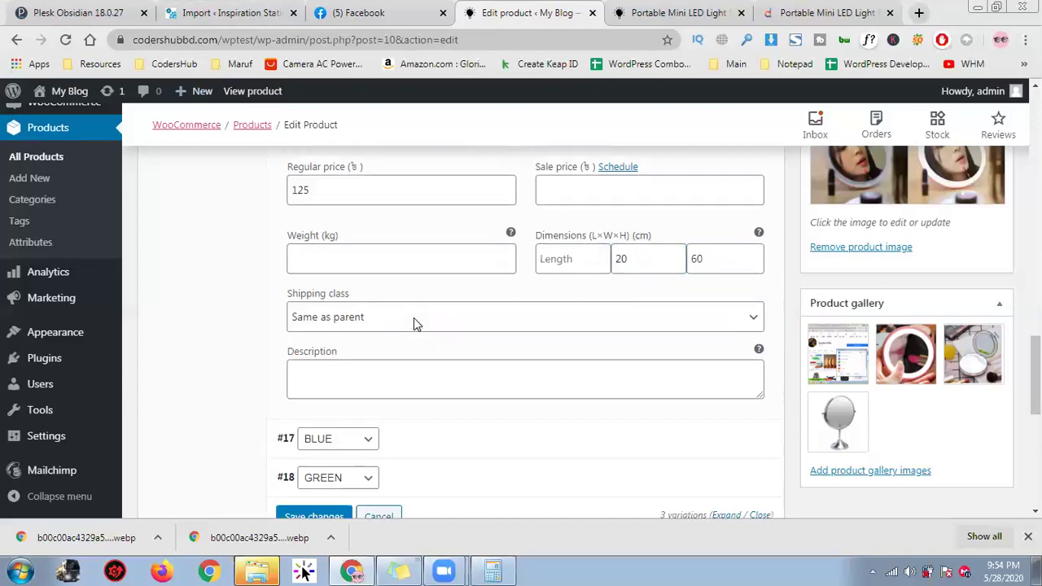
Step: Check which shipping classes are available for the RED variation and review its other fields
click(382, 272)
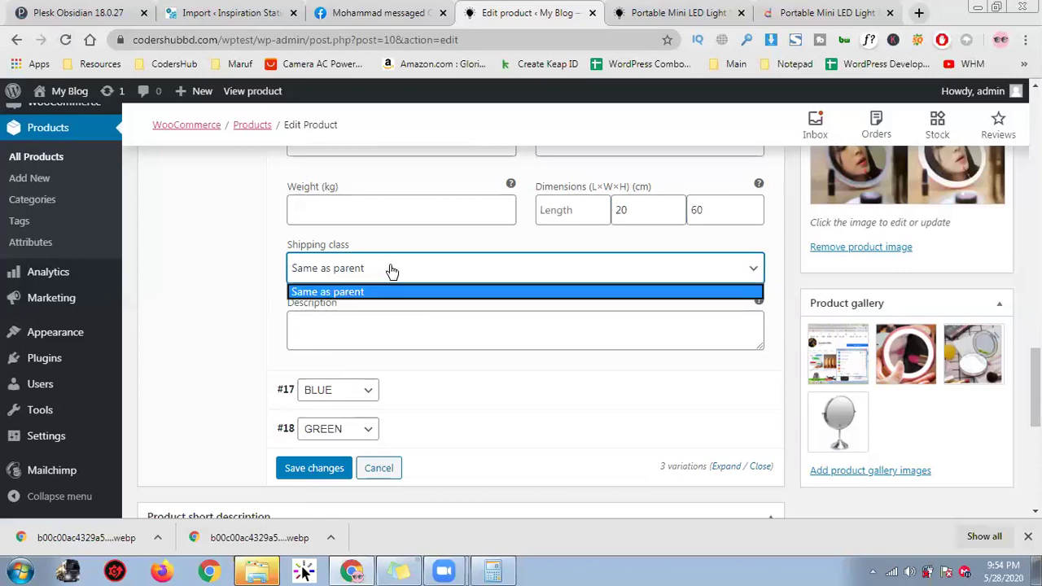
click(391, 272)
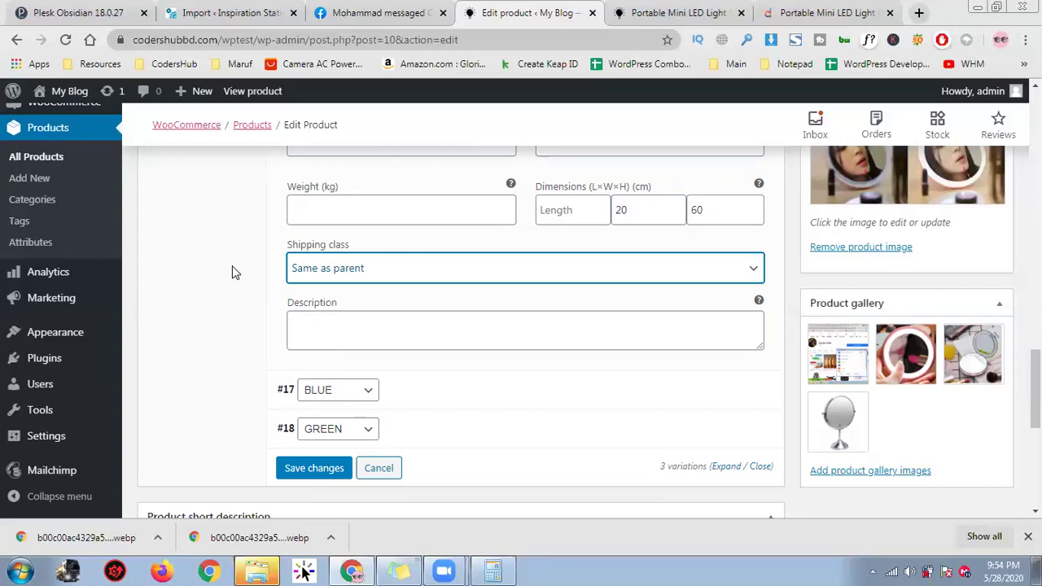
click(366, 341)
scroll(587, 310, up, 3)
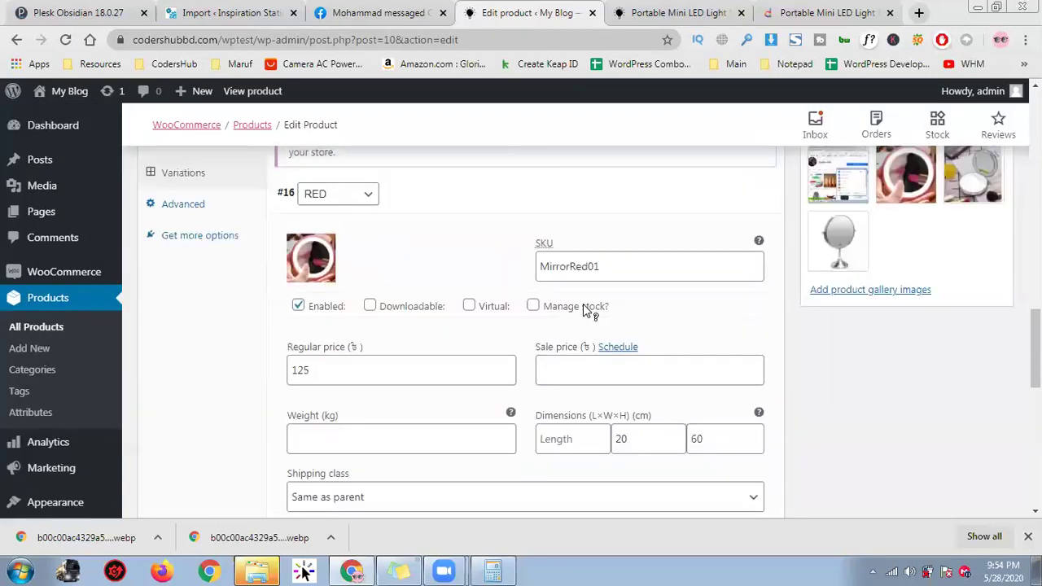
scroll(560, 295, up, 2)
scroll(647, 366, down, 5)
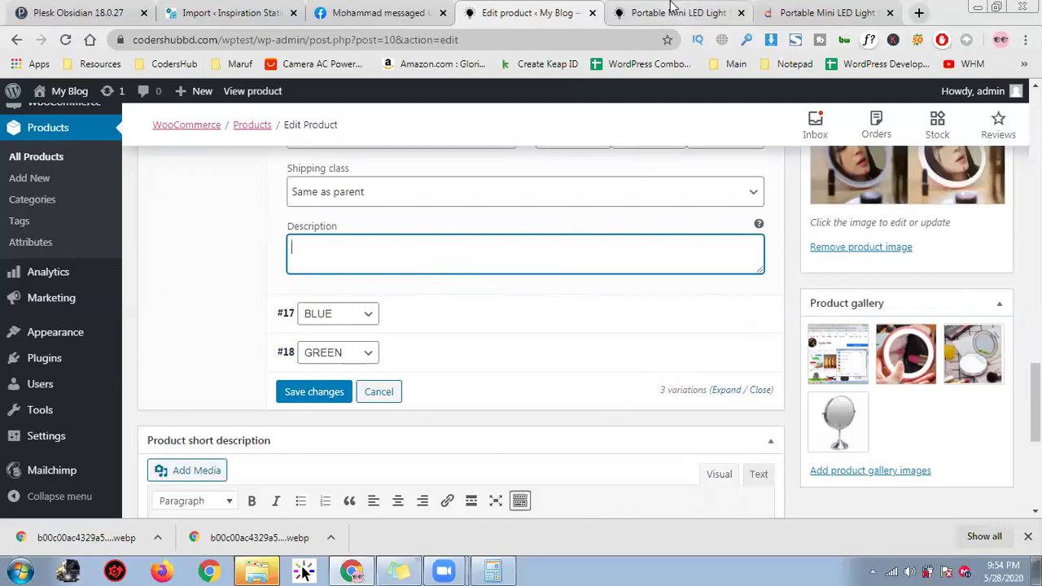
Step: Look through the product's live page and find the material and size paragraph in its full description
key(ctrl+Tab)
scroll(526, 308, down, 2)
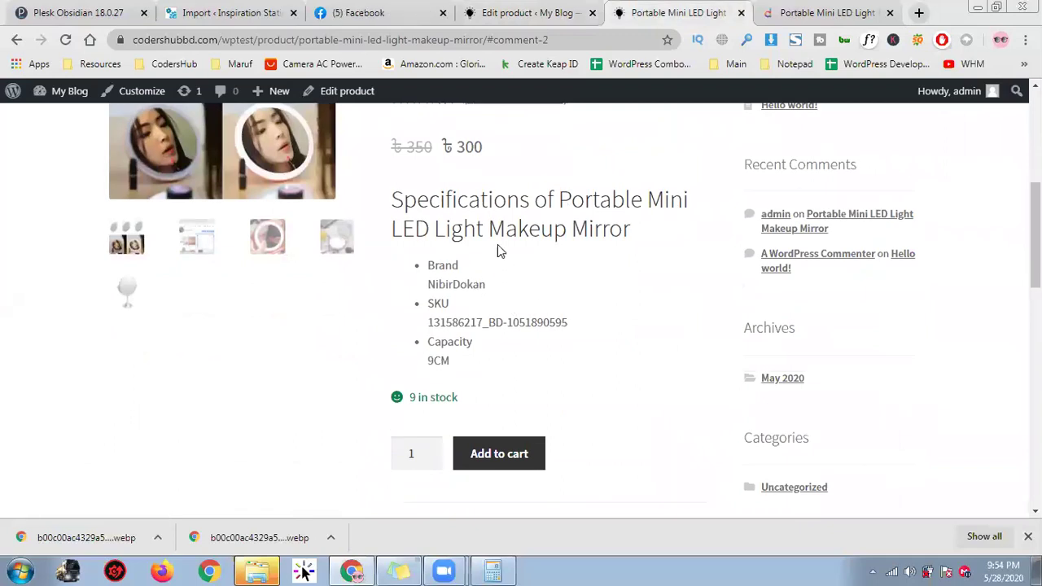
scroll(540, 285, down, 10)
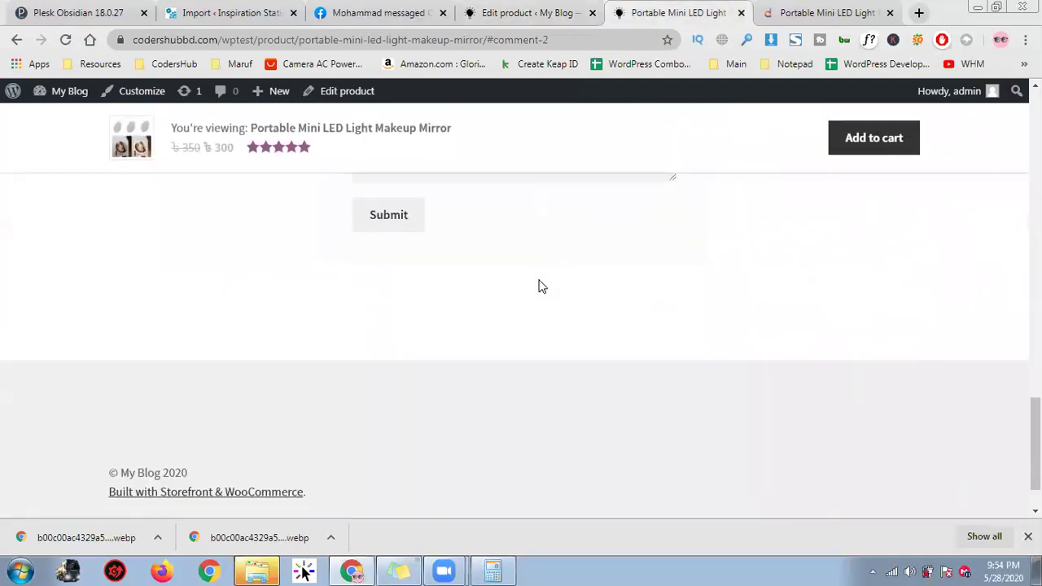
scroll(540, 279, up, 5)
scroll(540, 277, up, 8)
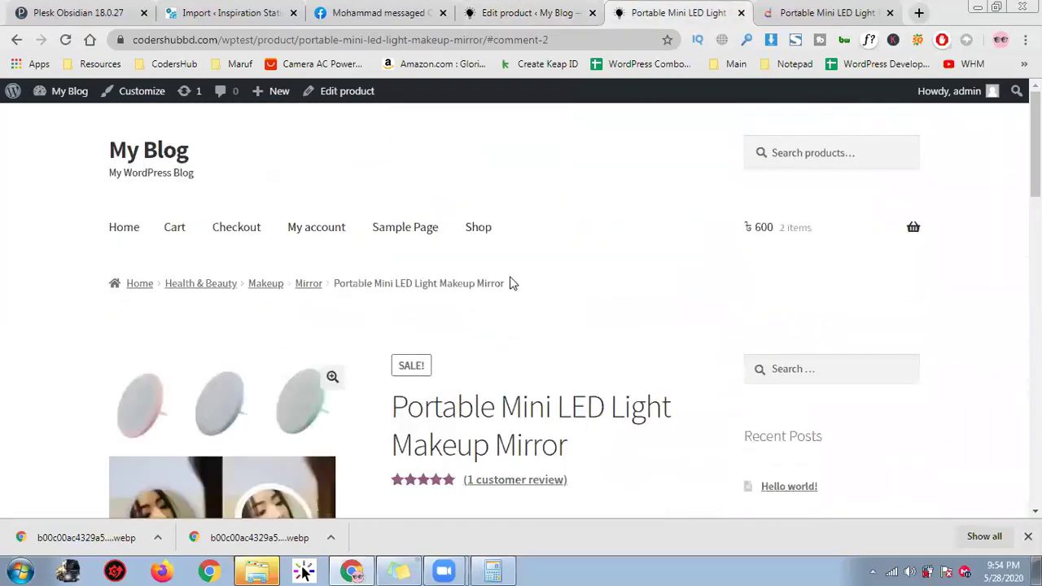
scroll(512, 282, down, 3)
scroll(513, 283, down, 7)
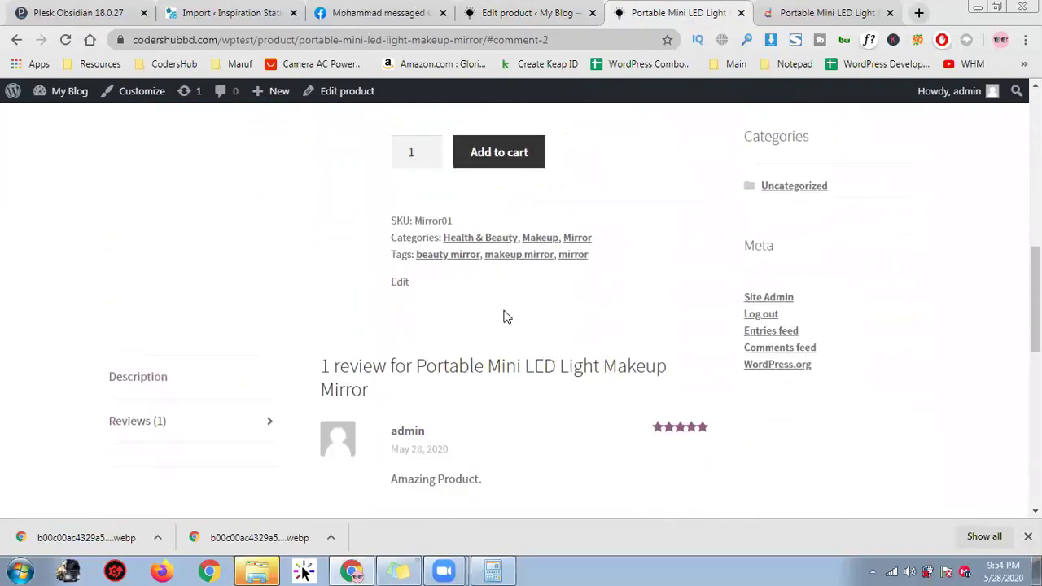
scroll(503, 316, up, 4)
scroll(503, 317, down, 4)
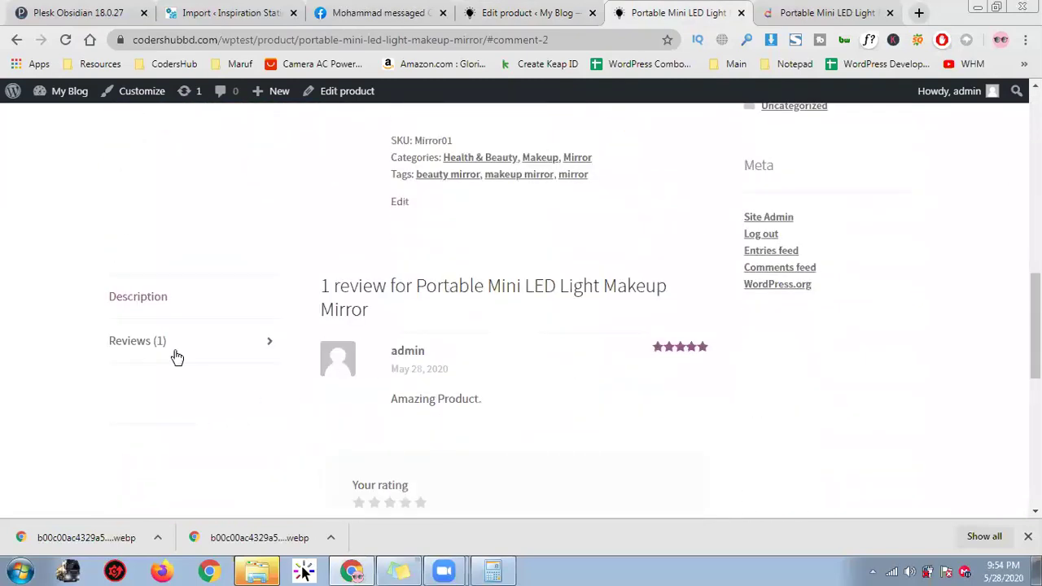
click(185, 308)
scroll(449, 293, down, 4)
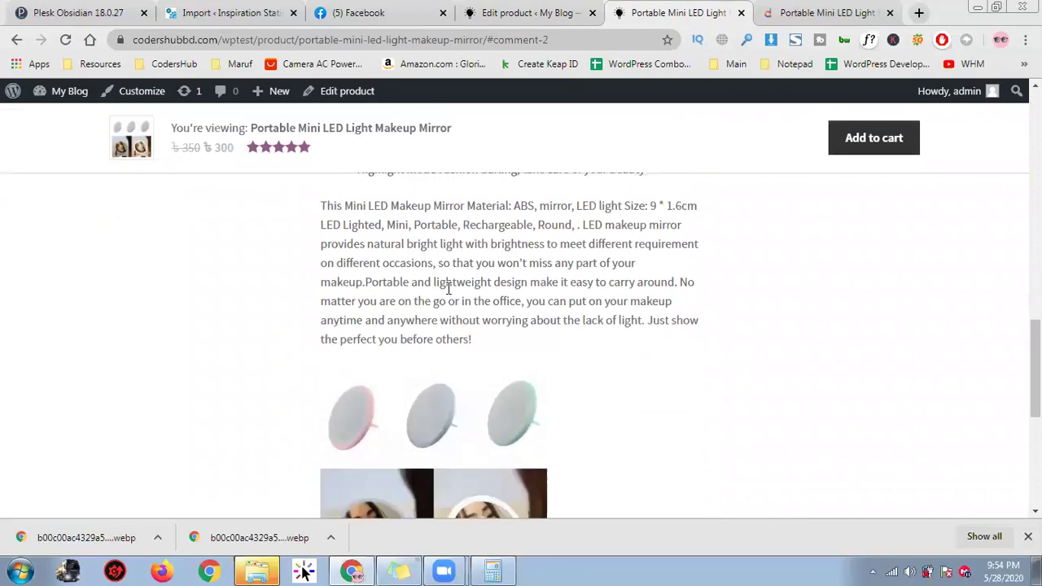
scroll(448, 299, up, 1)
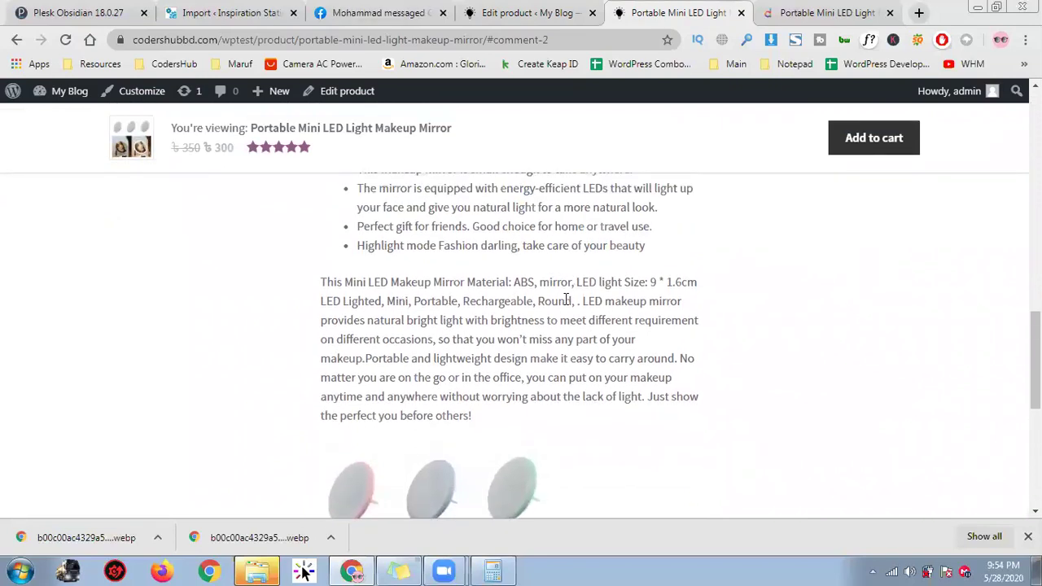
Step: Copy the text from "This Mini LED Makeup Mirror Material" through "Round," into the RED variation's description
drag(576, 302, 317, 288)
key(ctrl+c)
right_click(381, 290)
click(407, 300)
click(564, 8)
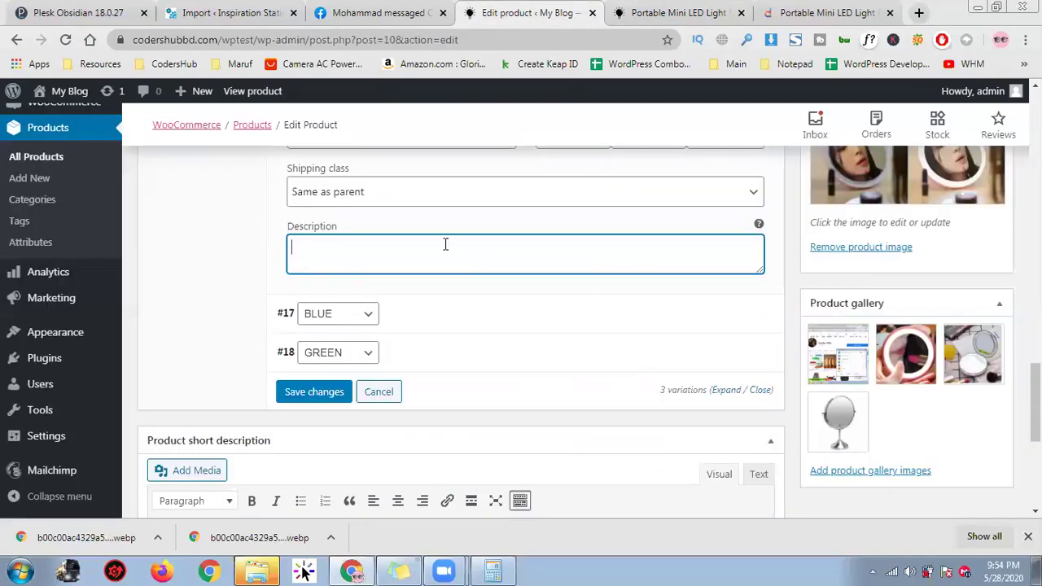
key(ctrl+v)
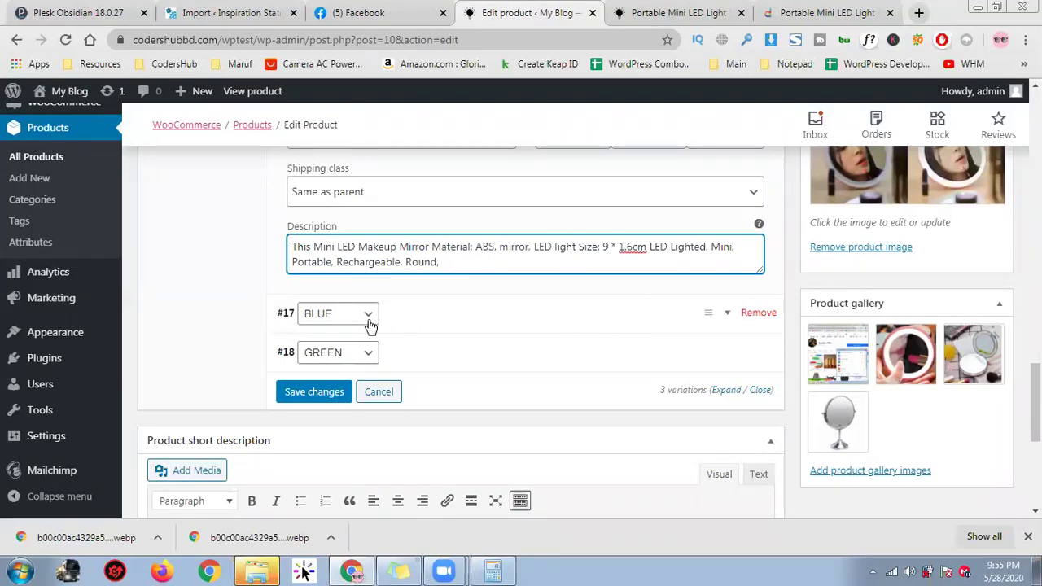
Step: Collapse the RED variation and assign the standing mirror picture Screenshot_16.png as the BLUE variation's image
scroll(776, 234, up, 4)
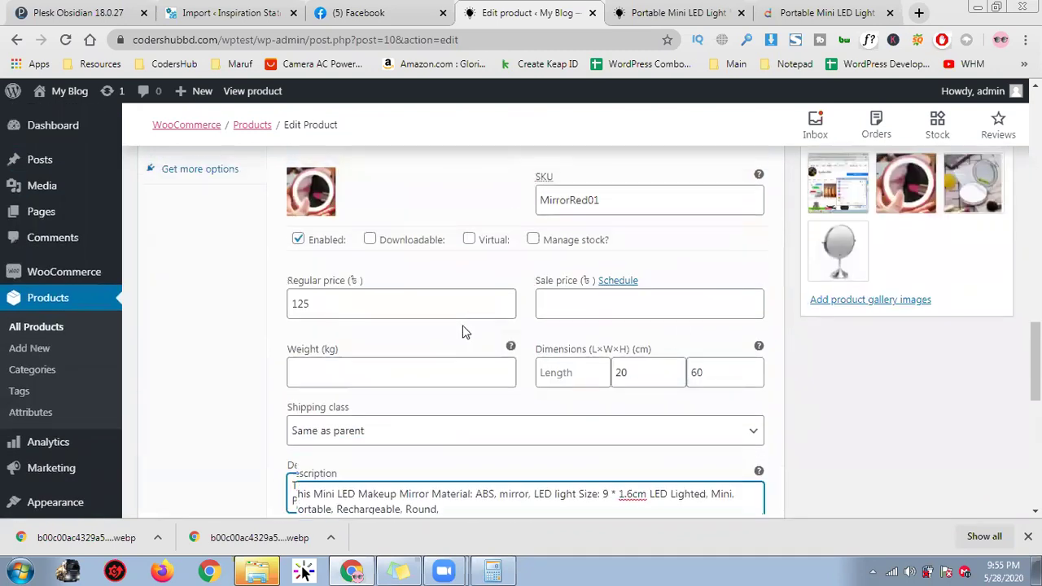
scroll(674, 229, up, 1)
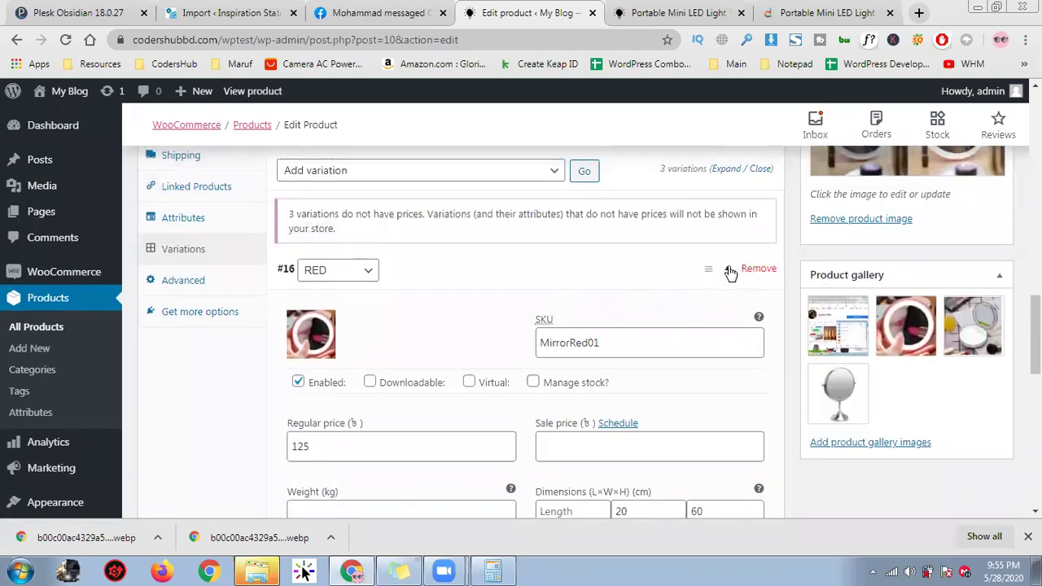
click(724, 269)
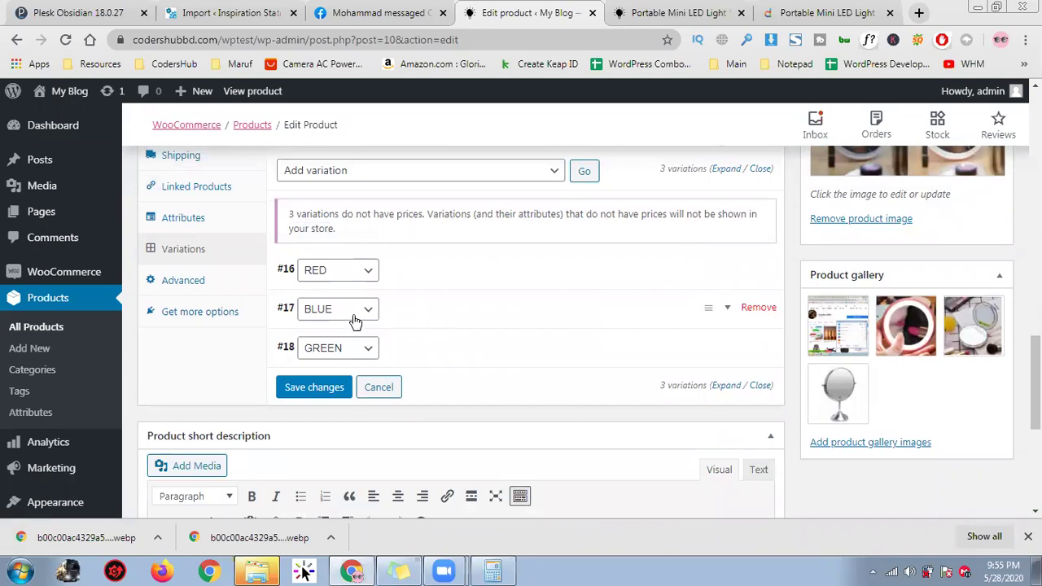
click(721, 310)
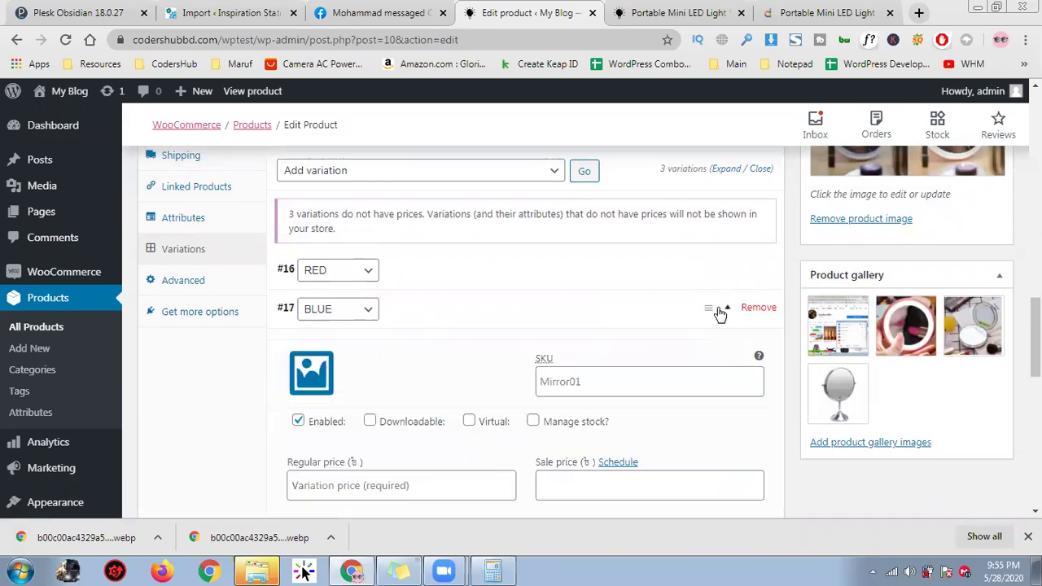
scroll(563, 304, down, 2)
click(313, 298)
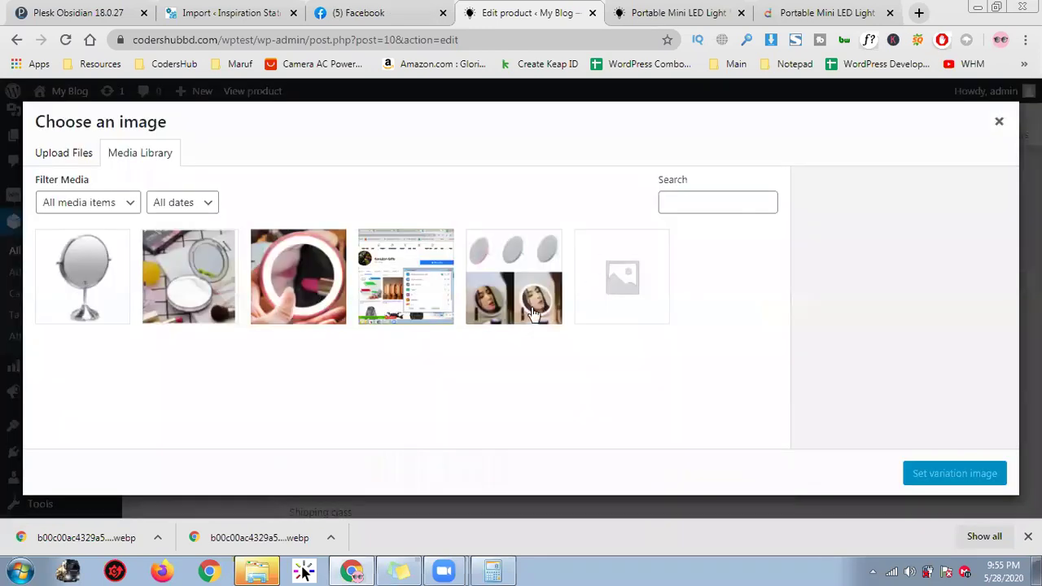
click(73, 292)
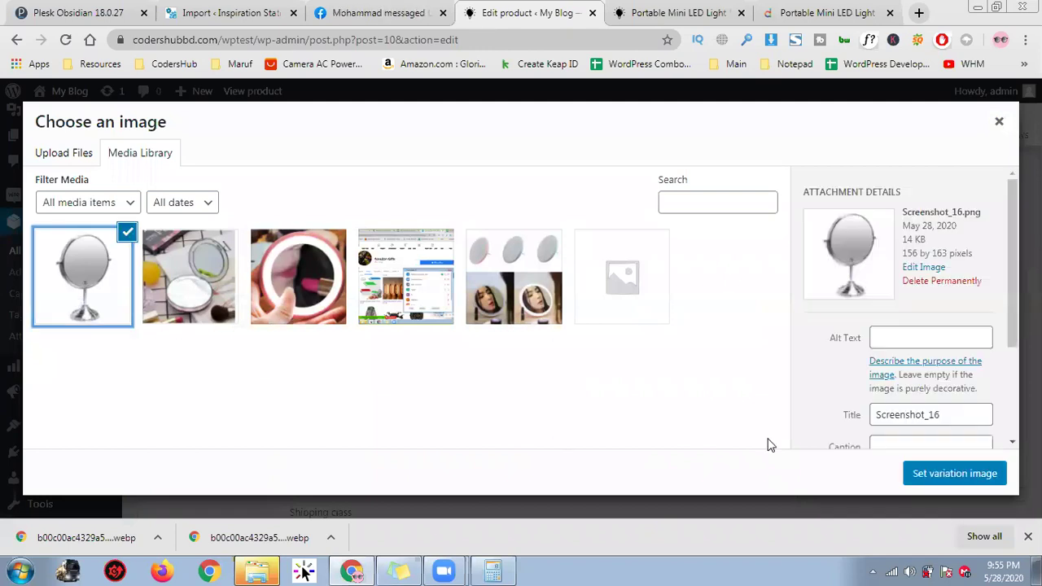
click(967, 481)
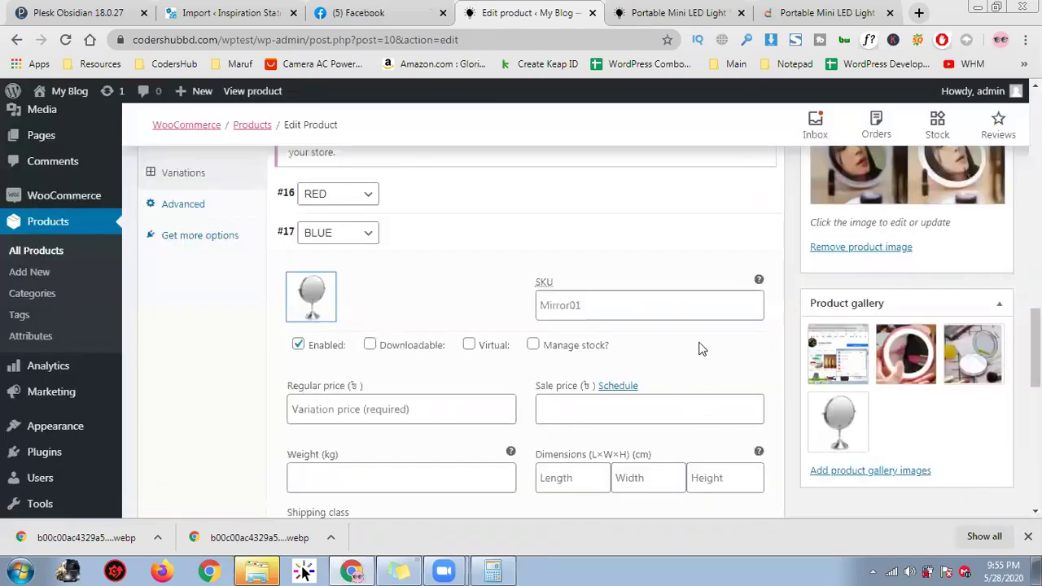
Step: Enable stock management for the BLUE variation and set its stock quantity to 19
scroll(586, 340, down, 2)
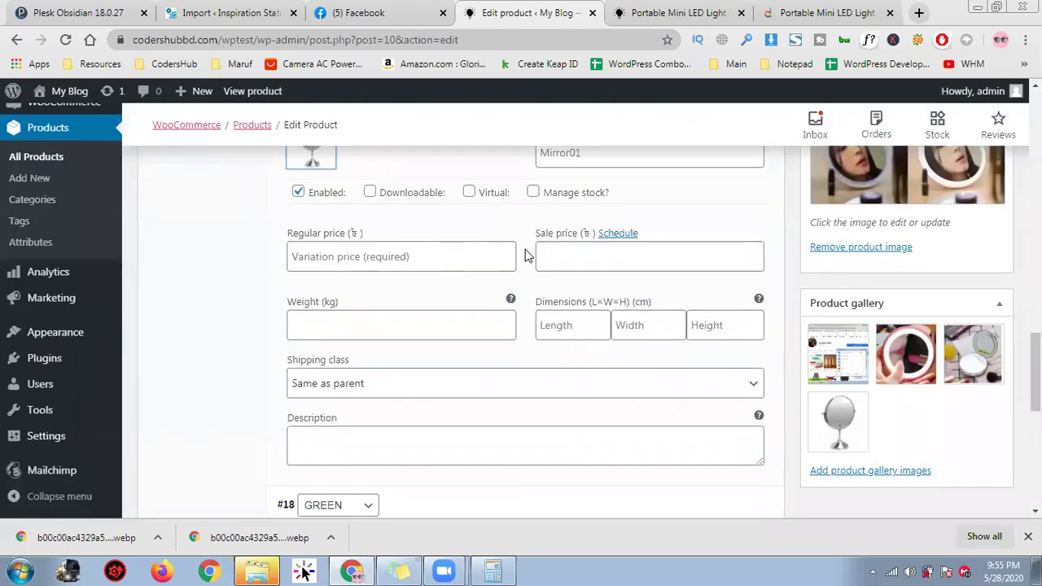
click(600, 196)
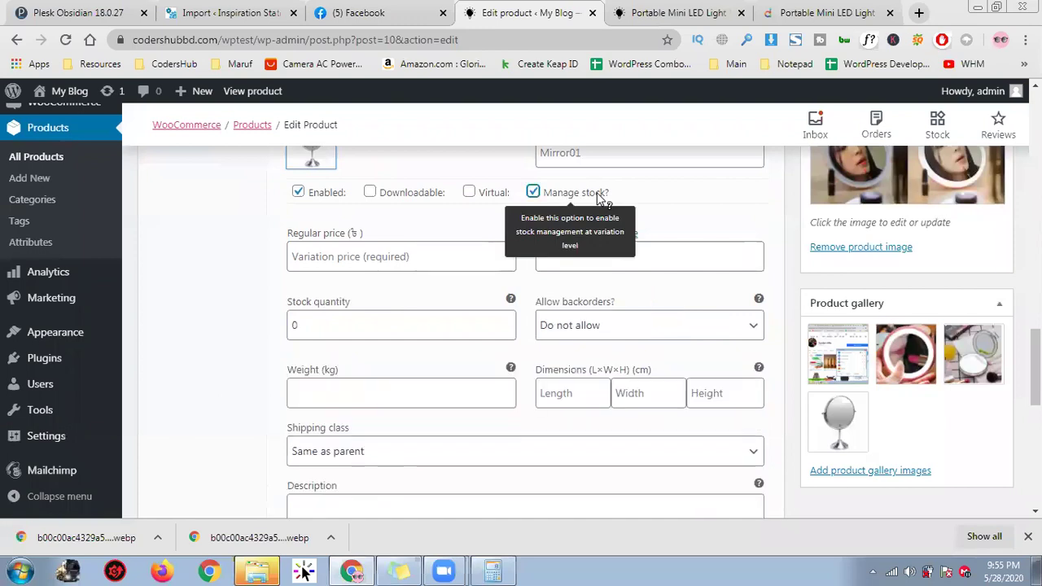
double_click(363, 323)
mouse_move(103, 334)
text(19)
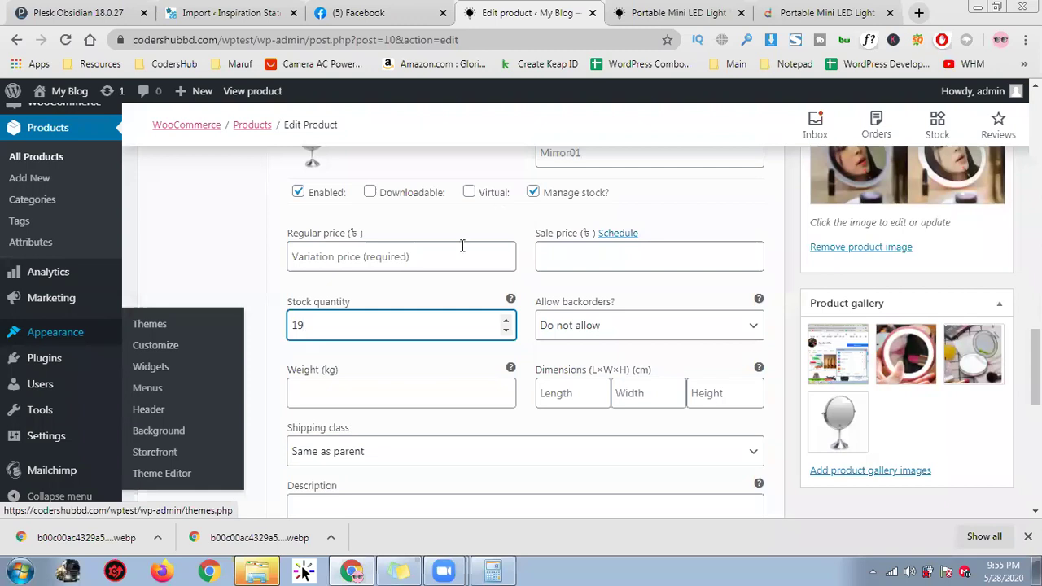
Step: Set the BLUE variation's regular price to 175
scroll(396, 285, down, 1)
click(357, 171)
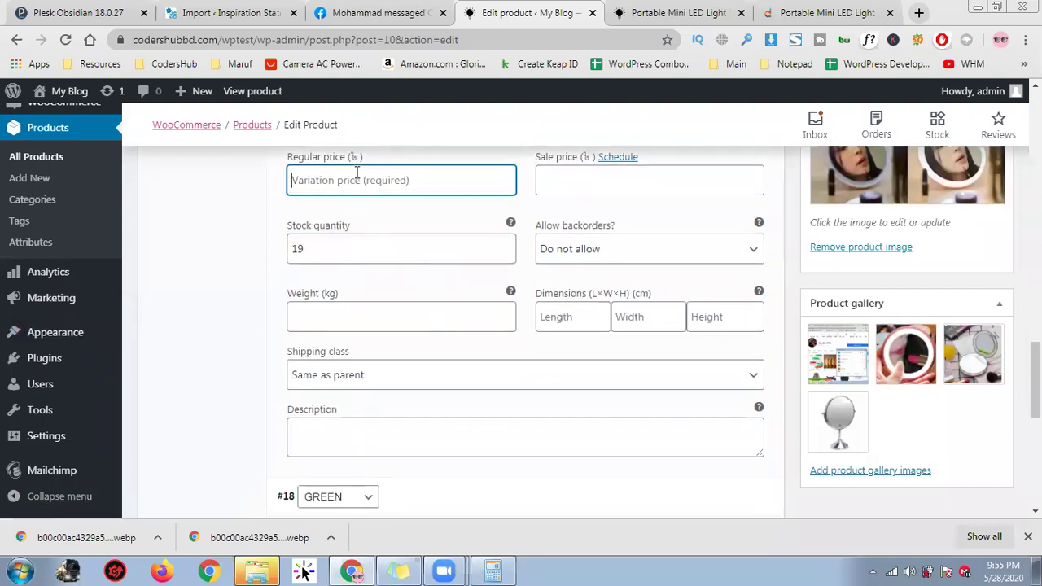
text(175)
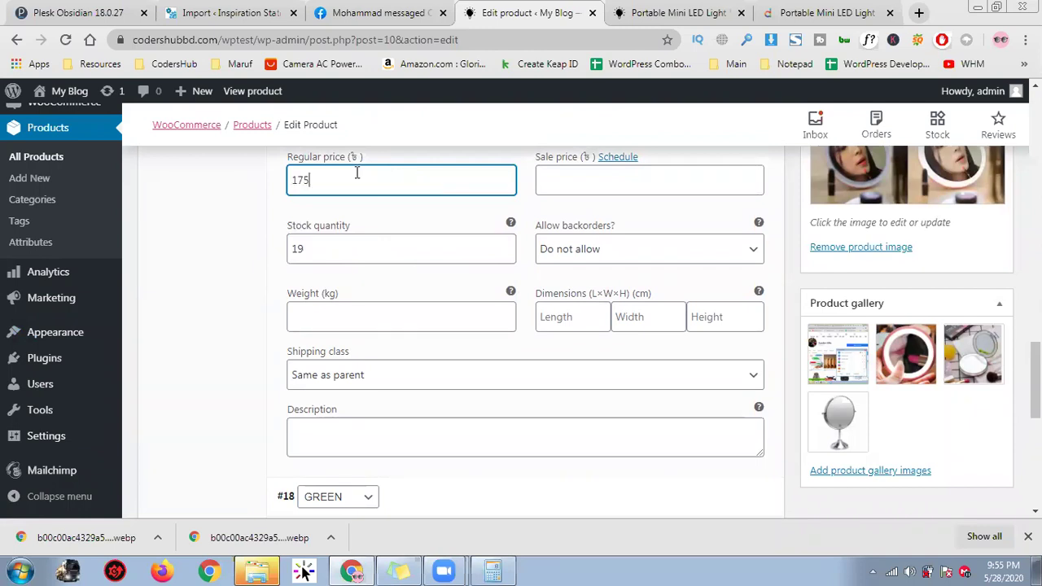
click(250, 258)
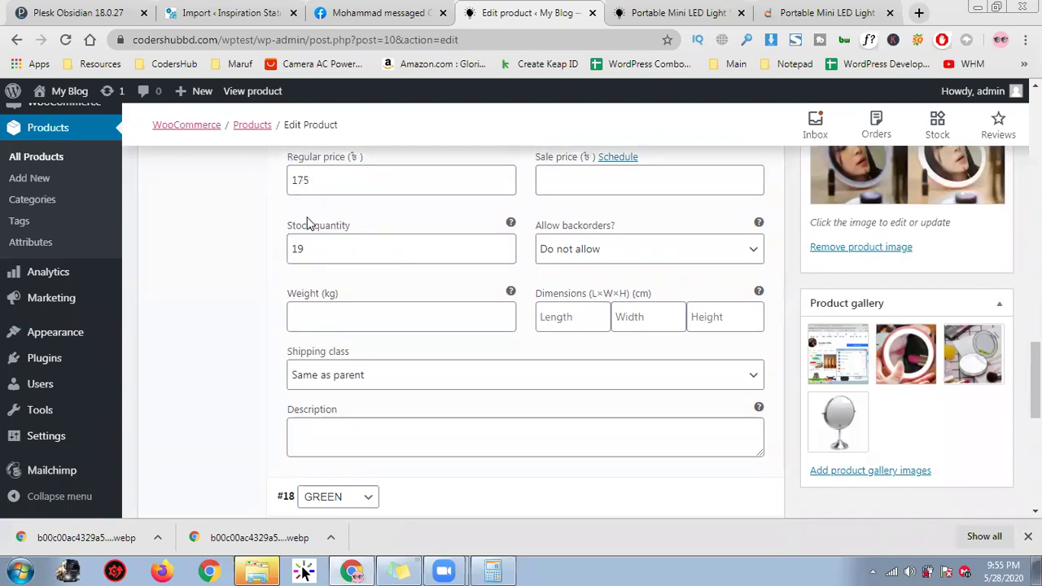
Step: Fill the BLUE variation's description with the copied "This Mini LED Makeup Mirror Material" text ending in "Round,"
scroll(629, 271, down, 1)
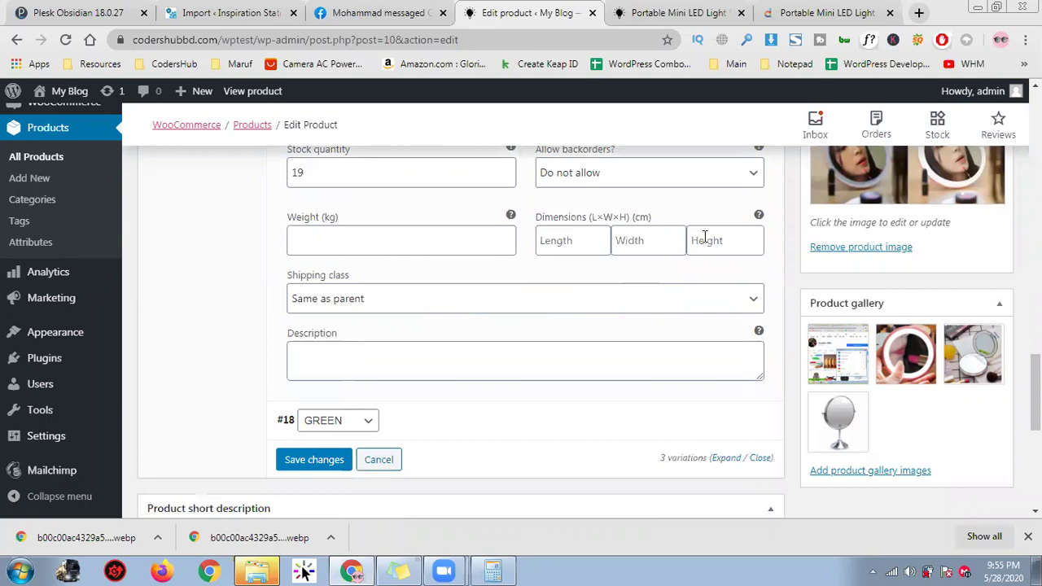
click(334, 362)
text(This Mini LED Makeup Mirror Material: ABS, mirror, LED light Size: 9 * 1.6cm LED Lighted, Mini, Portable, Rechargeable, Round,)
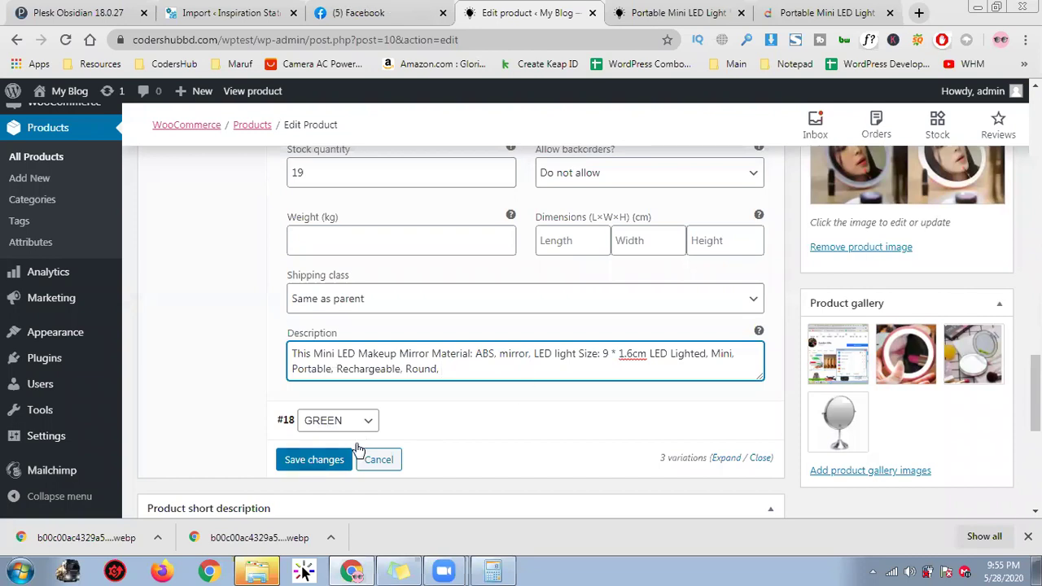
Step: Expand the GREEN variation and assign Screenshot_15.png from the media library as its image
click(720, 419)
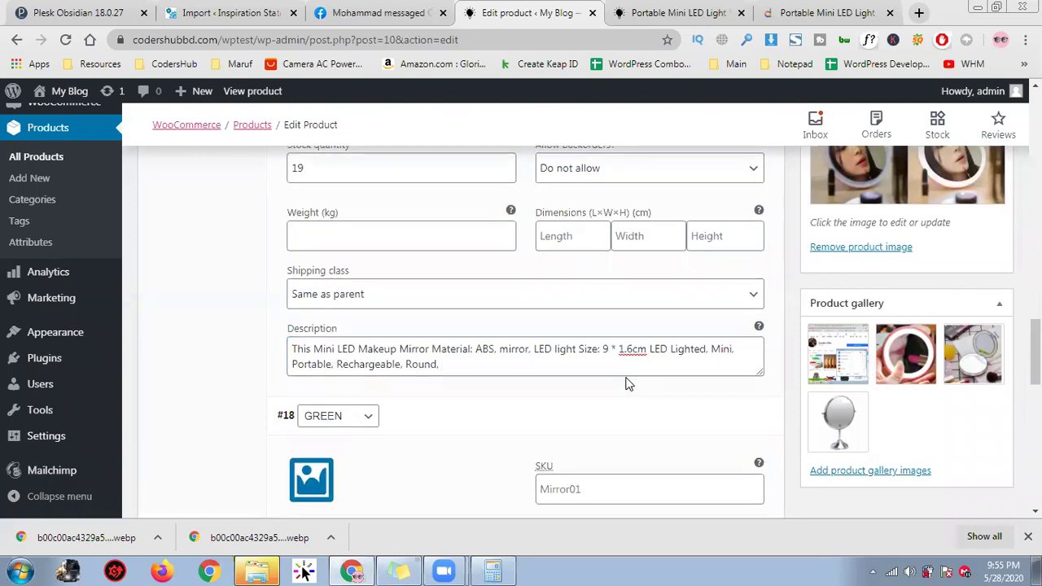
scroll(627, 382, down, 2)
click(311, 333)
click(317, 285)
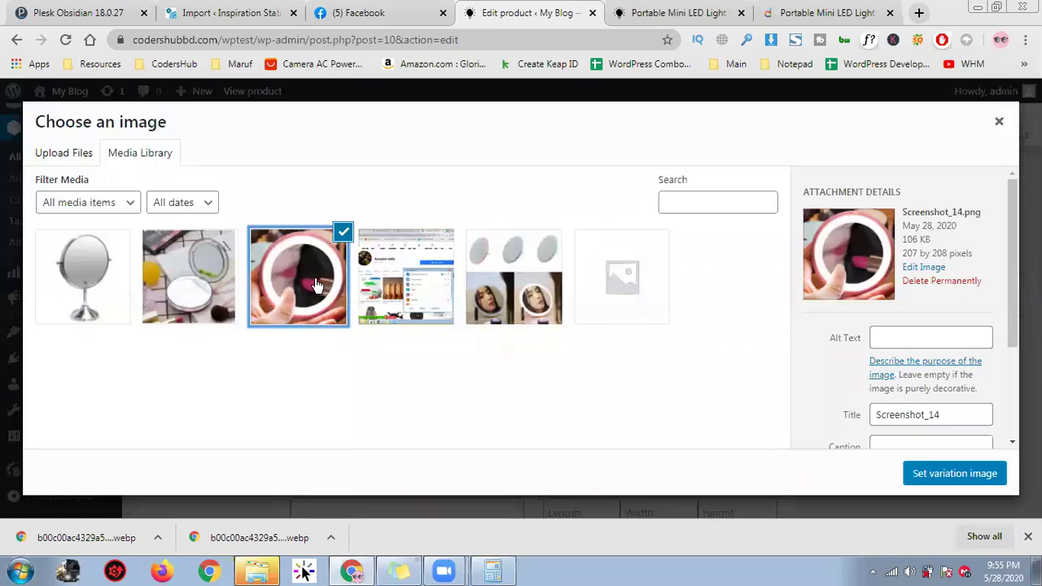
click(220, 279)
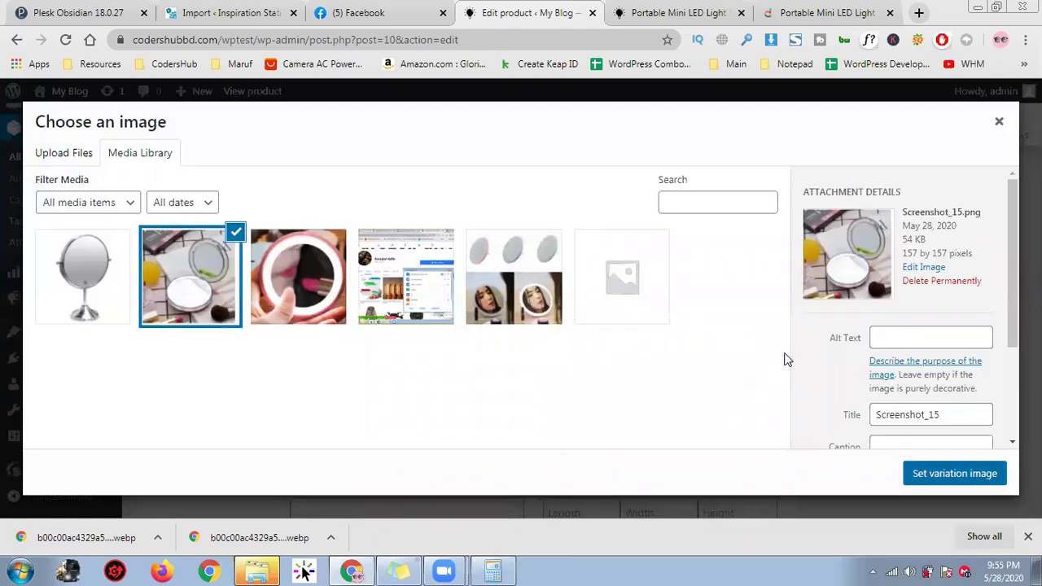
click(954, 473)
Step: Set the GREEN variation's regular price to 299
scroll(472, 359, down, 2)
click(382, 291)
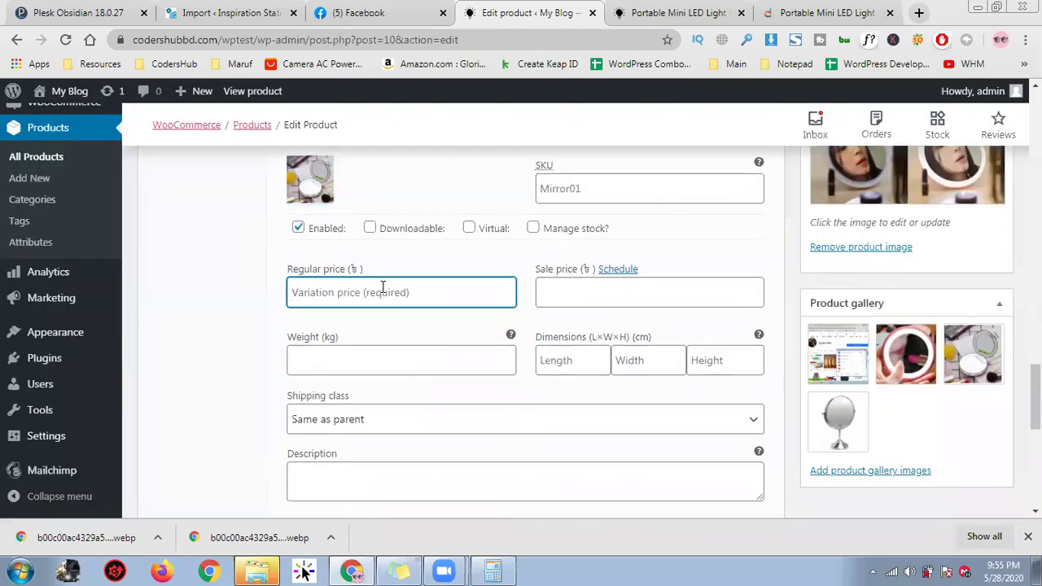
text(2)
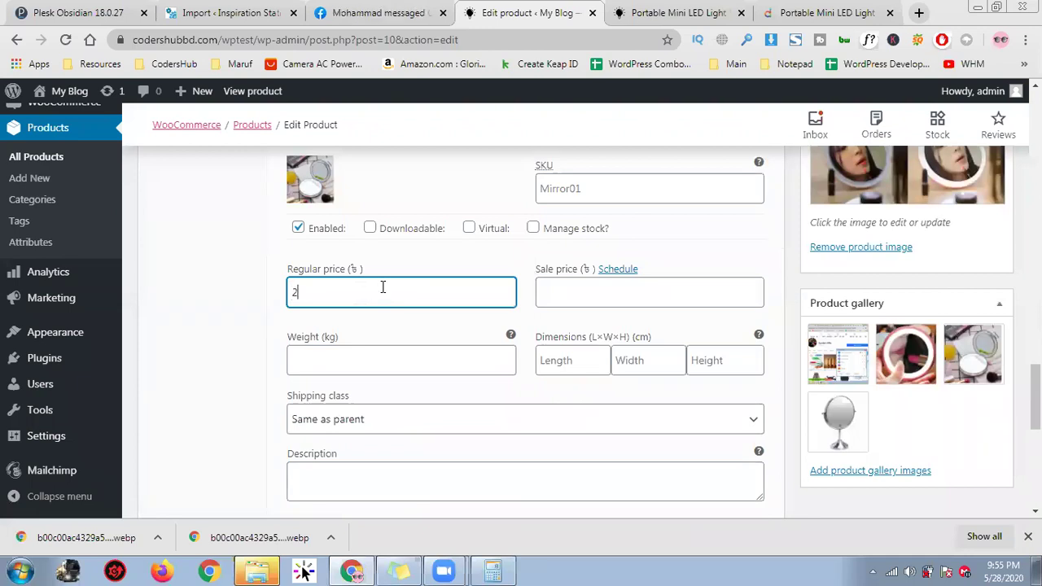
click(382, 403)
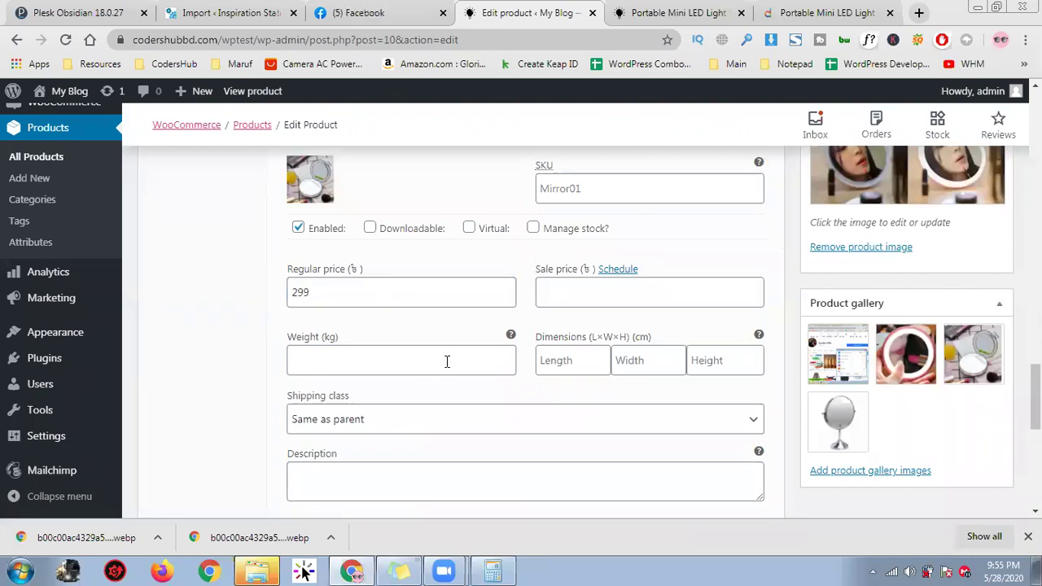
Step: Fill the GREEN variation's description with the copied "This Mini LED Makeup Mirror Material" text ending in "Round,"
scroll(447, 361, down, 2)
click(391, 328)
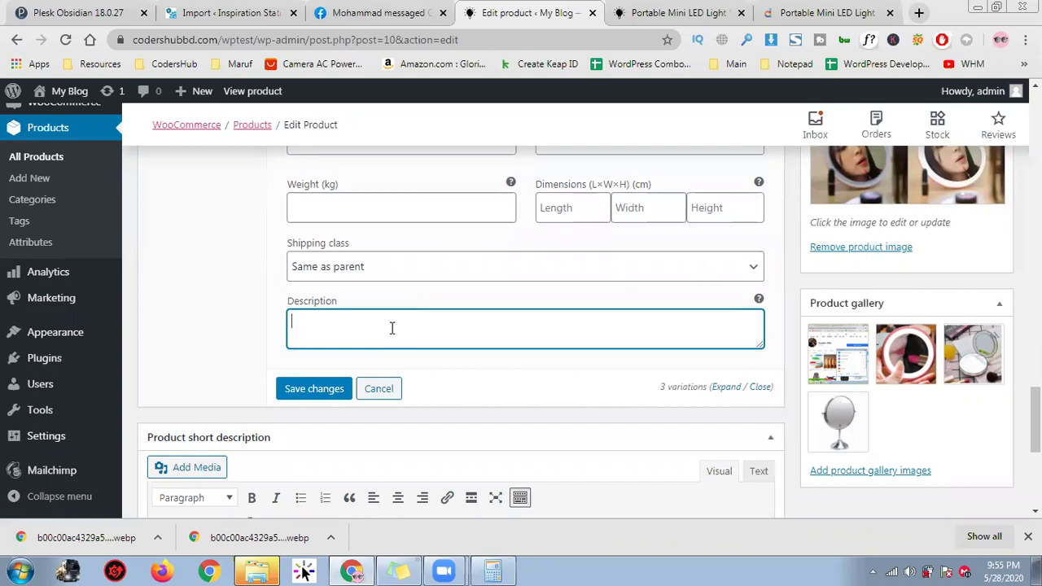
text(This Mini LED Makeup Mirror Material: ABS, mirror, LED light Size: 9 * 1.6cm LED Lighted, Mini, Portable, Rechargeable, Round.)
click(251, 282)
Step: Enable stock management for the GREEN variation and set its stock quantity to 3
scroll(421, 193, up, 2)
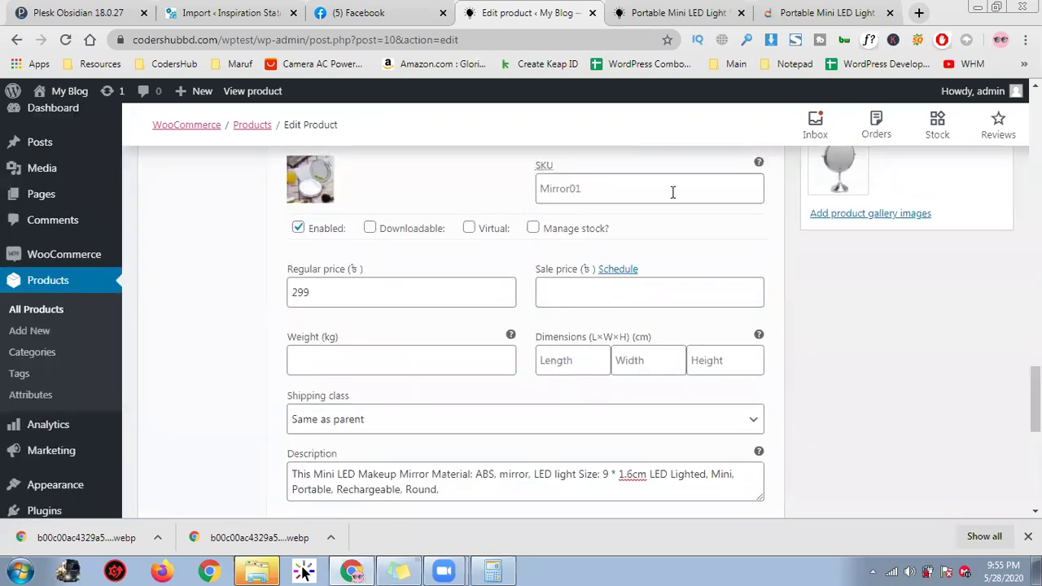
click(631, 186)
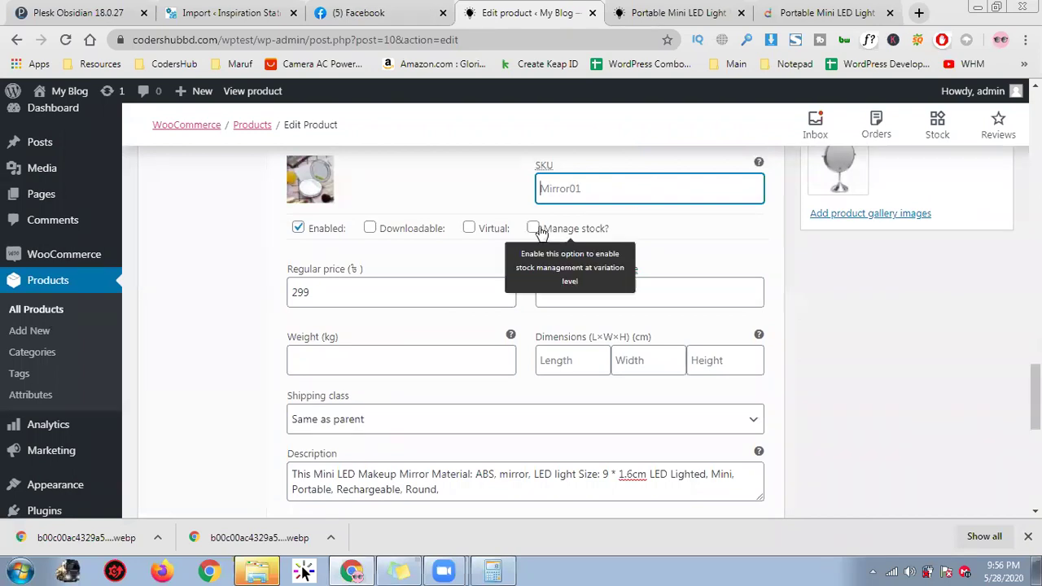
click(533, 228)
drag(335, 360, 230, 366)
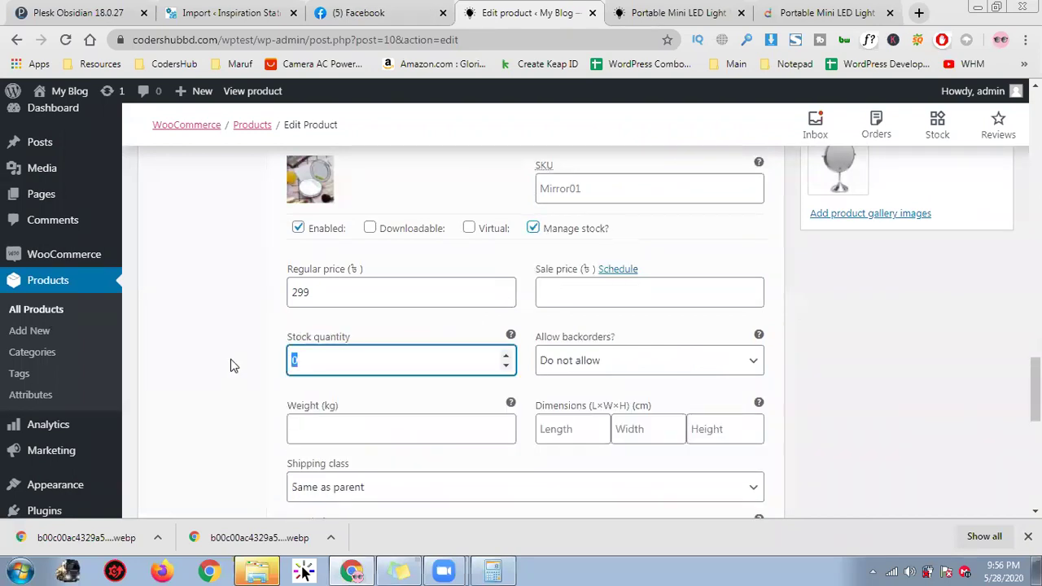
click(528, 337)
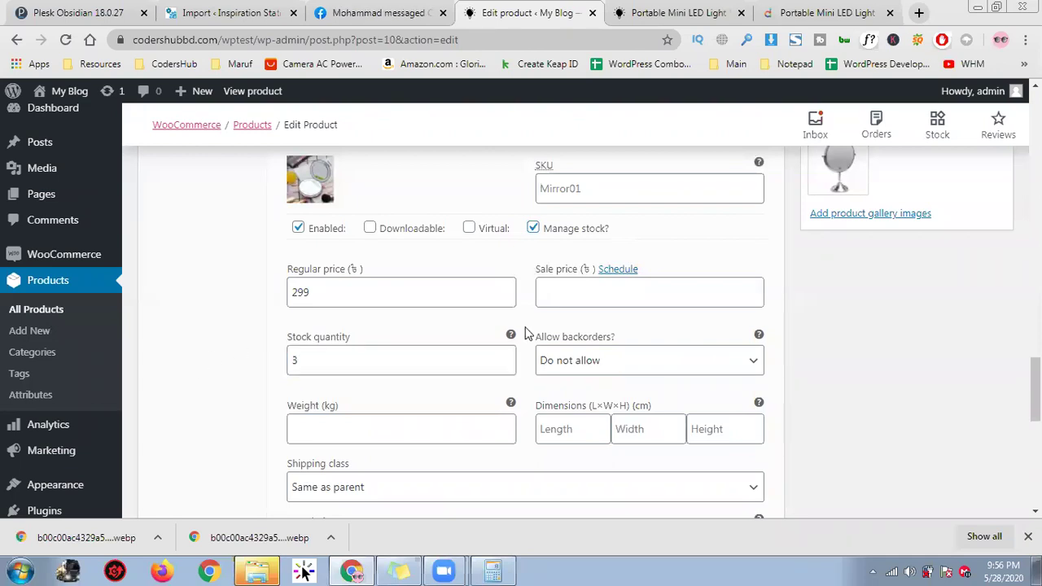
Step: Save the changes made to the product's variations
scroll(527, 337, down, 3)
click(319, 382)
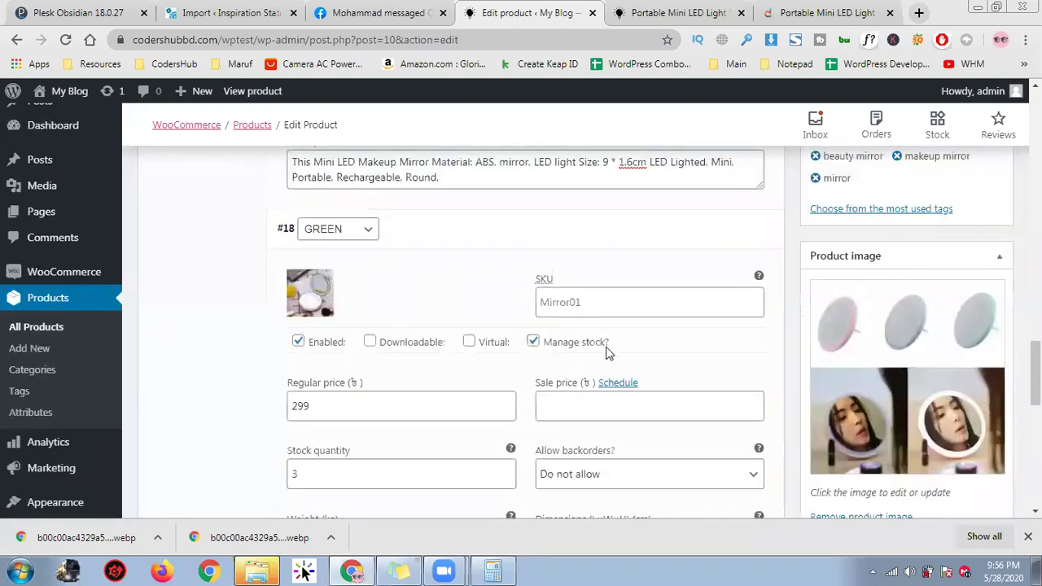
scroll(601, 286, down, 2)
scroll(601, 287, up, 4)
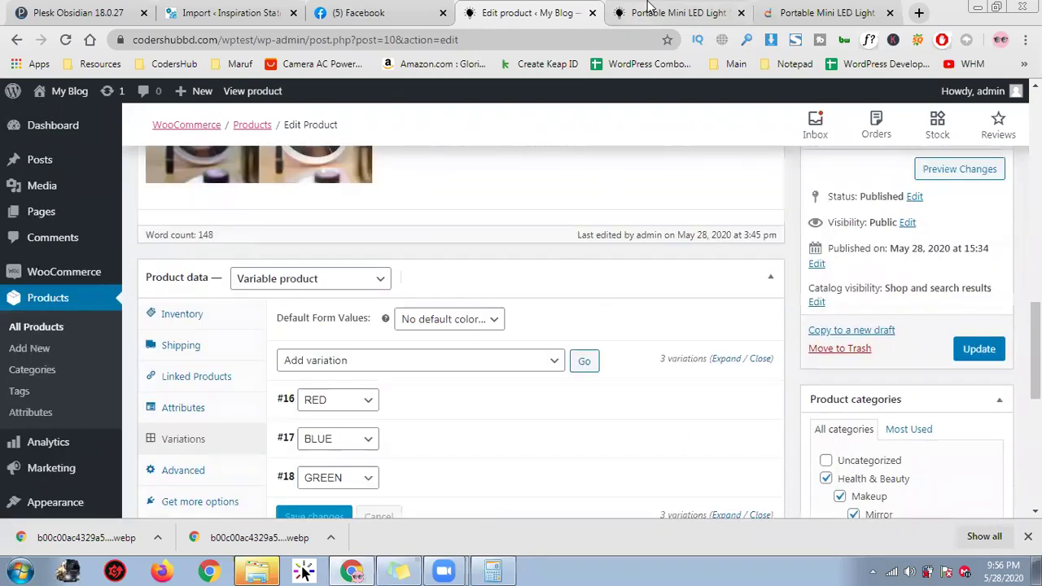
Step: Reload the mirror's storefront product page and examine the price range shown under its title
click(654, 10)
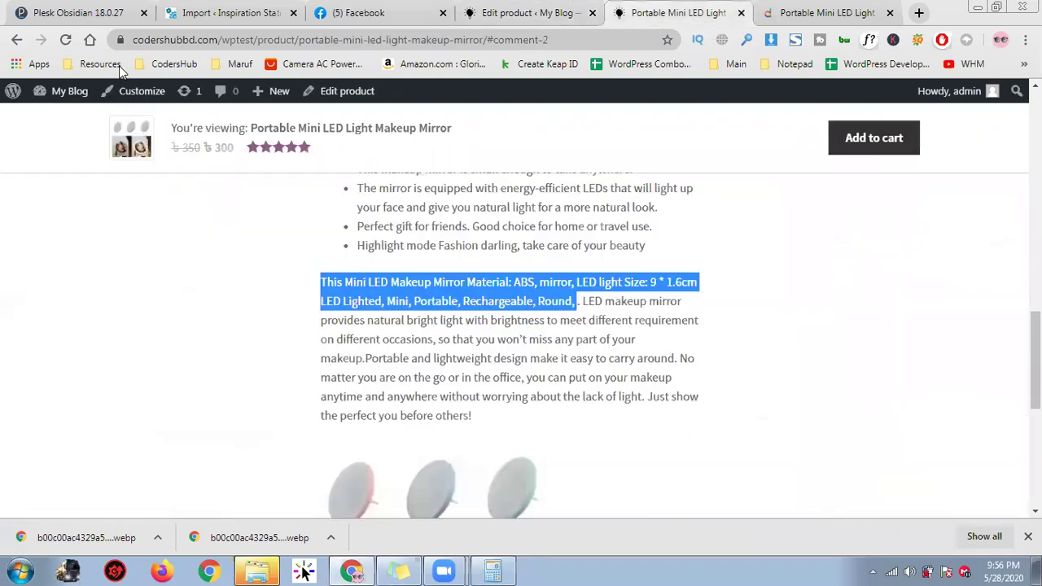
click(64, 40)
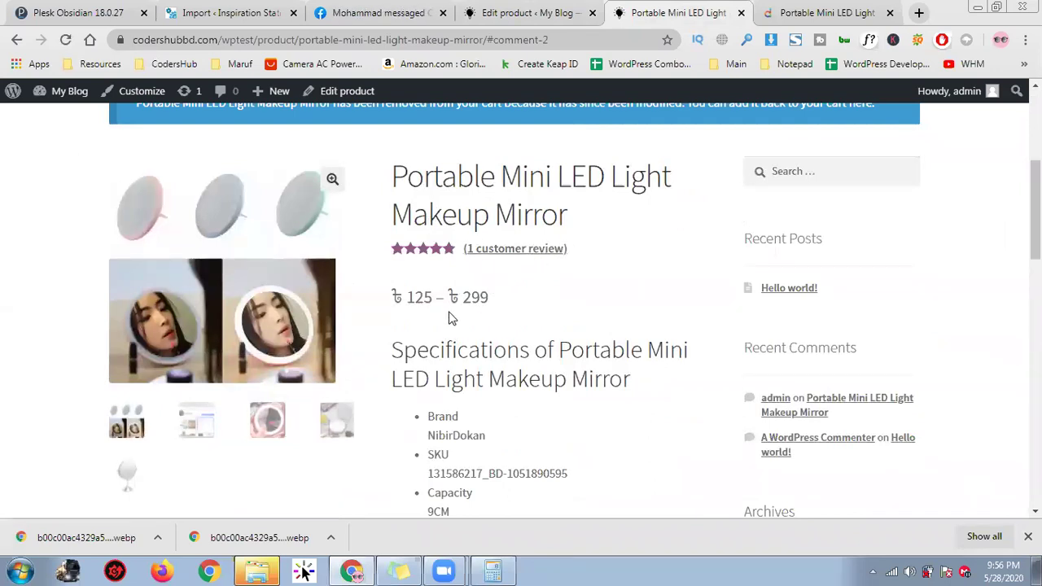
scroll(456, 309, down, 1)
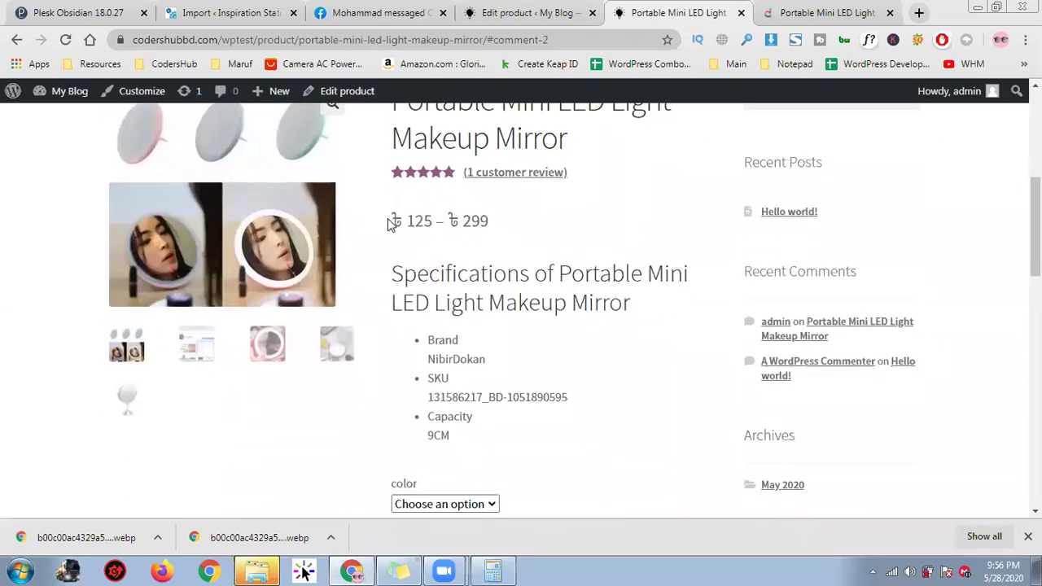
drag(389, 222, 444, 221)
click(503, 227)
drag(394, 220, 489, 235)
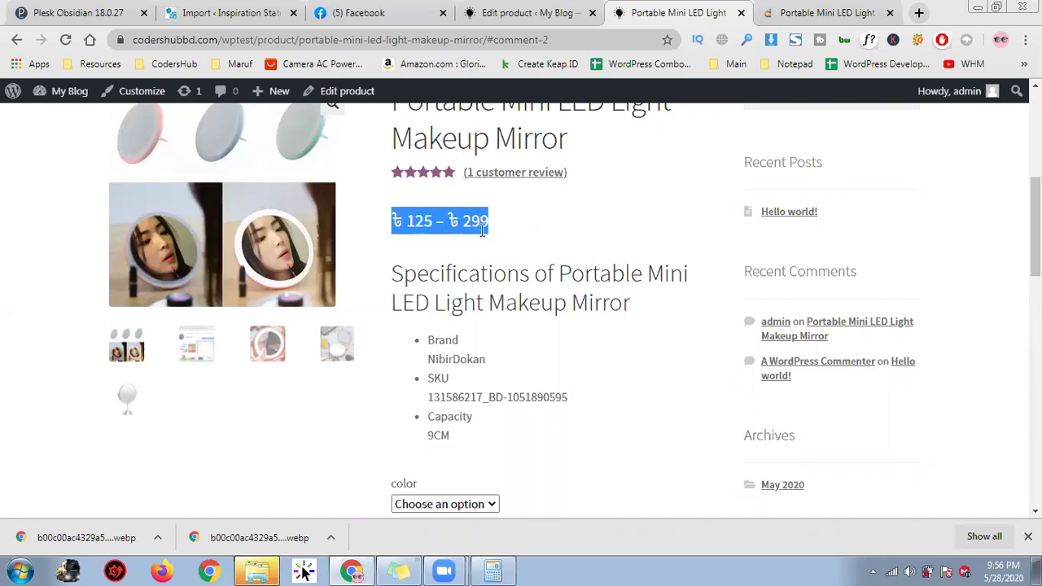
scroll(487, 228, down, 3)
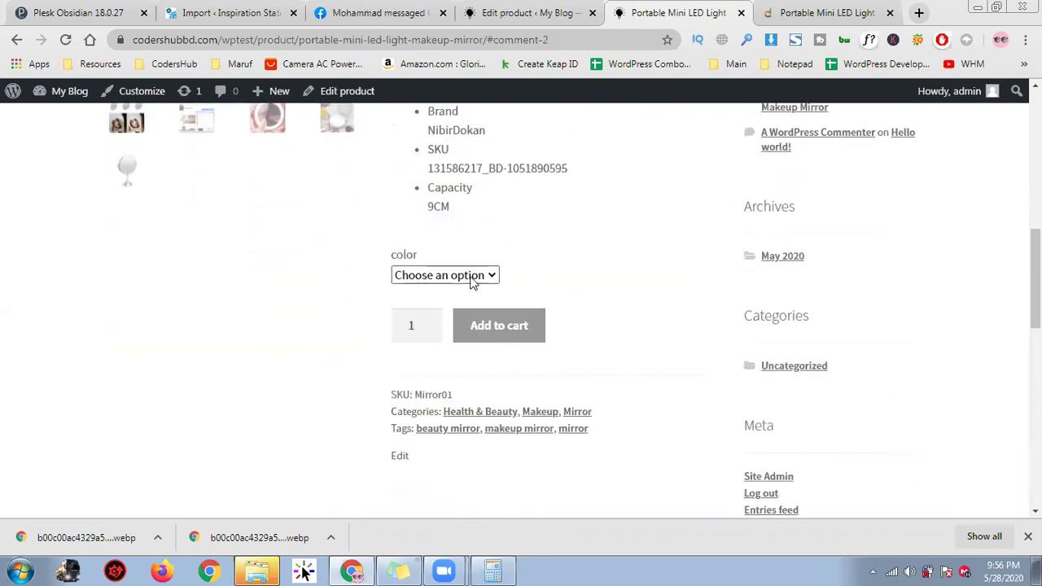
scroll(522, 295, up, 4)
click(420, 299)
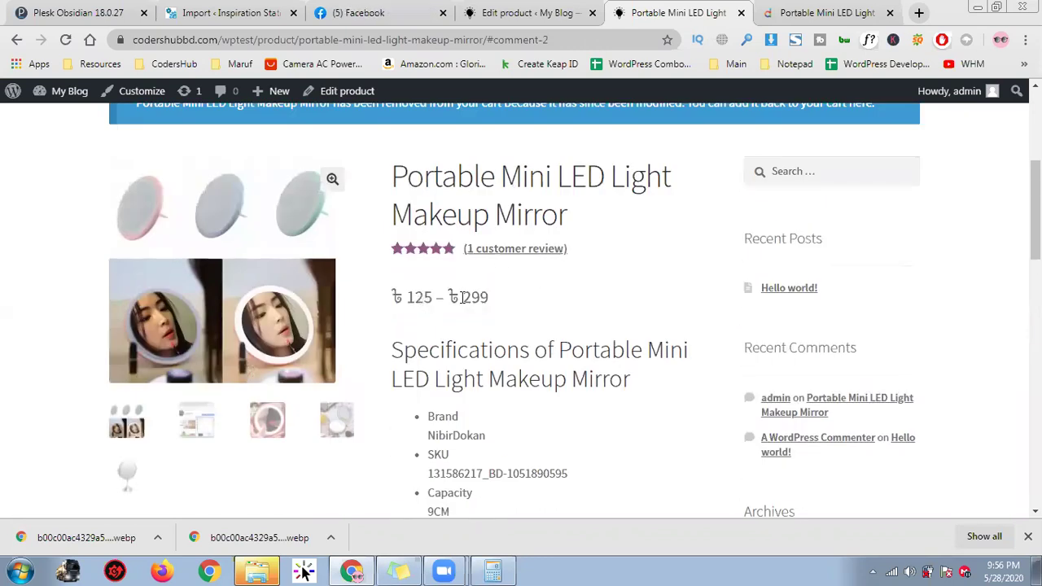
Step: Choose the RED color on the product page and check its image, price and stock
scroll(481, 310, down, 3)
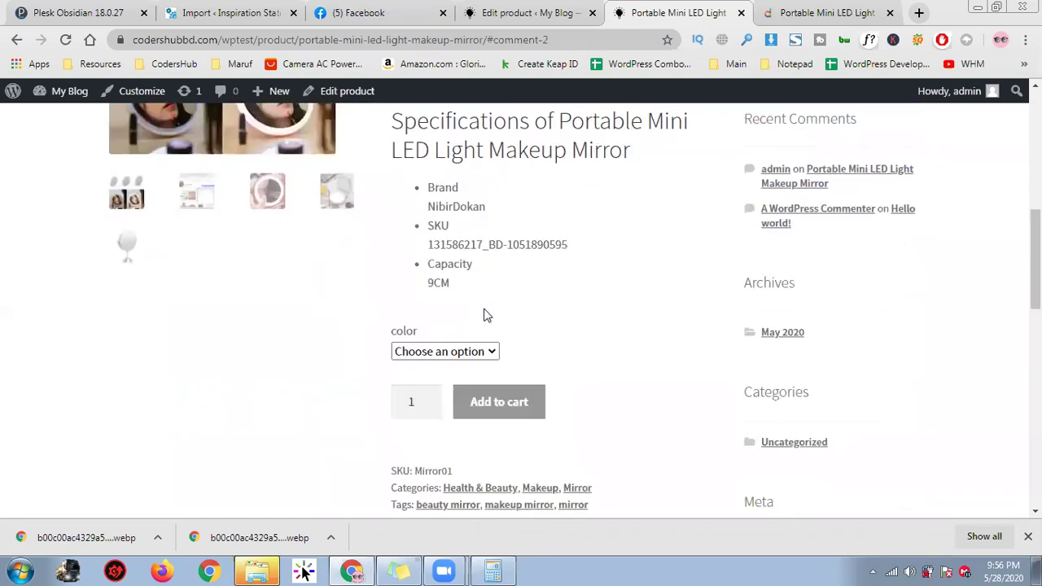
click(462, 352)
click(449, 384)
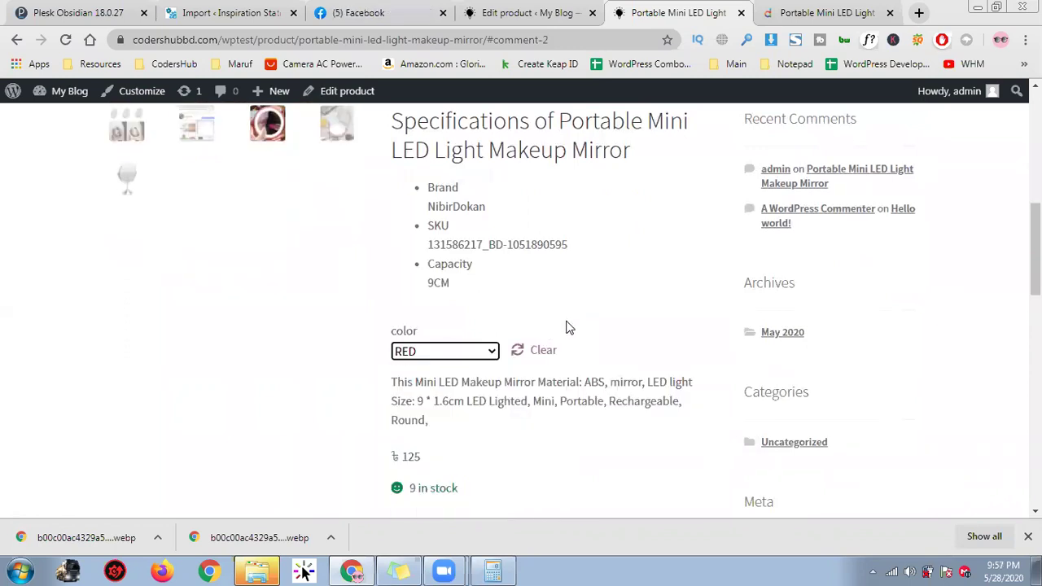
scroll(573, 320, up, 3)
scroll(482, 309, down, 5)
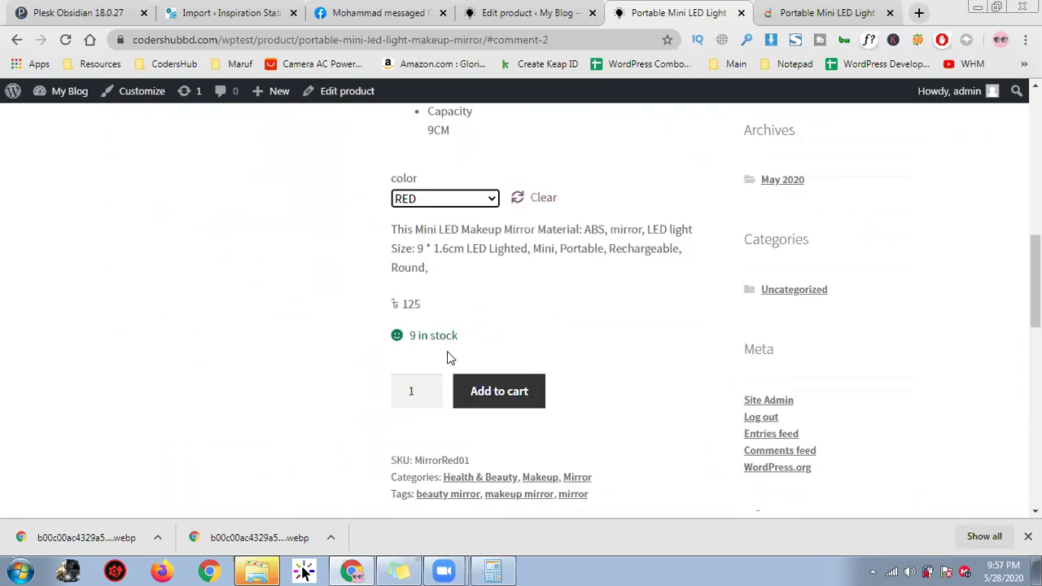
triple_click(405, 303)
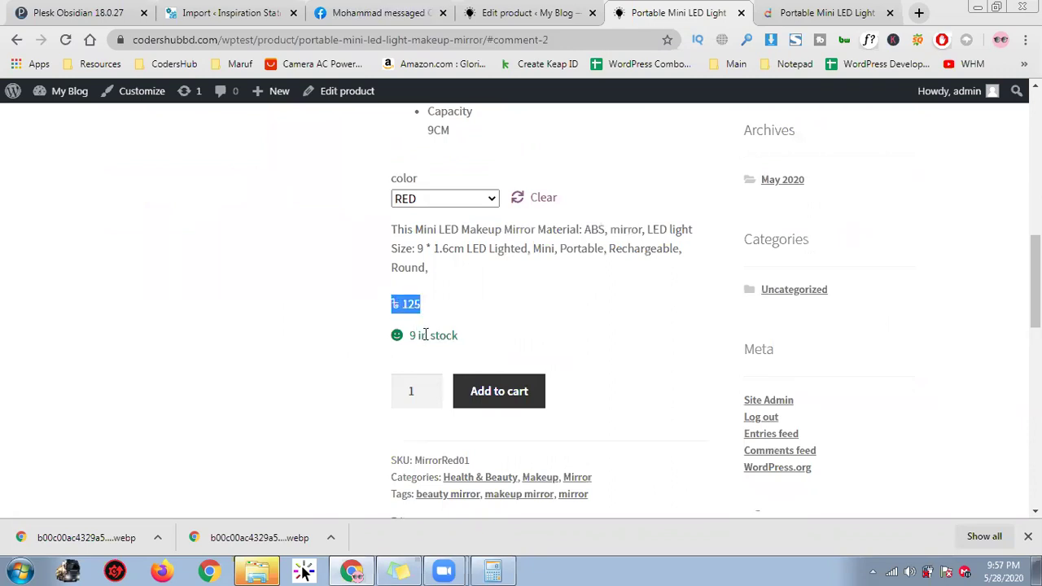
Step: Switch the color to BLUE, check its price and description, and clear the selection
click(476, 205)
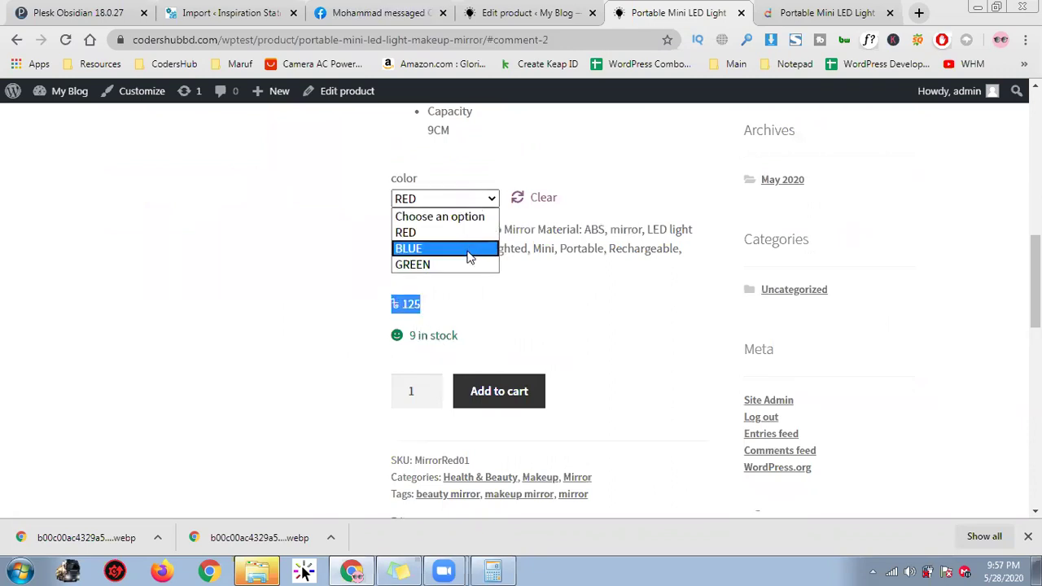
click(469, 248)
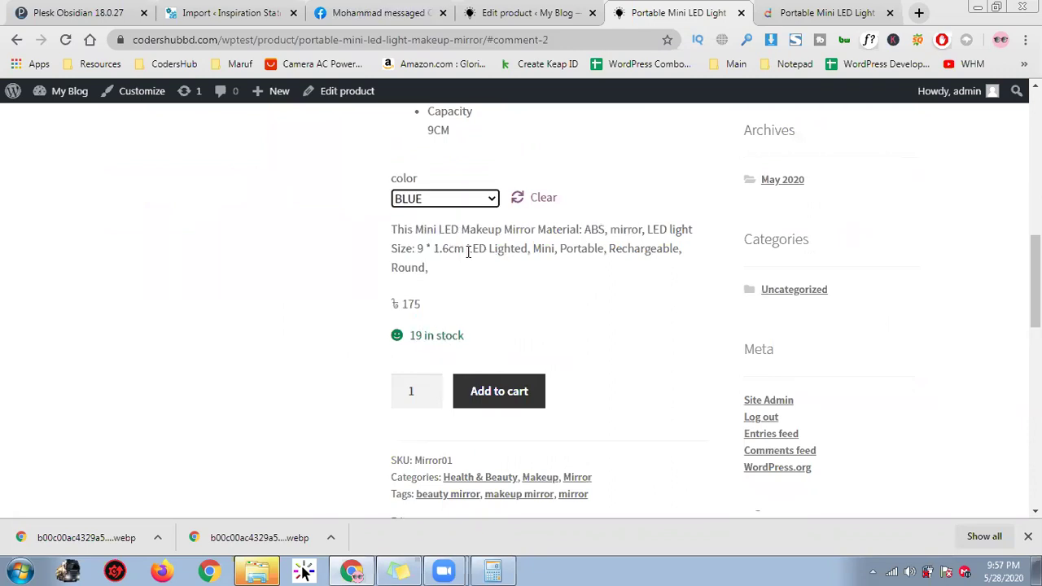
double_click(407, 305)
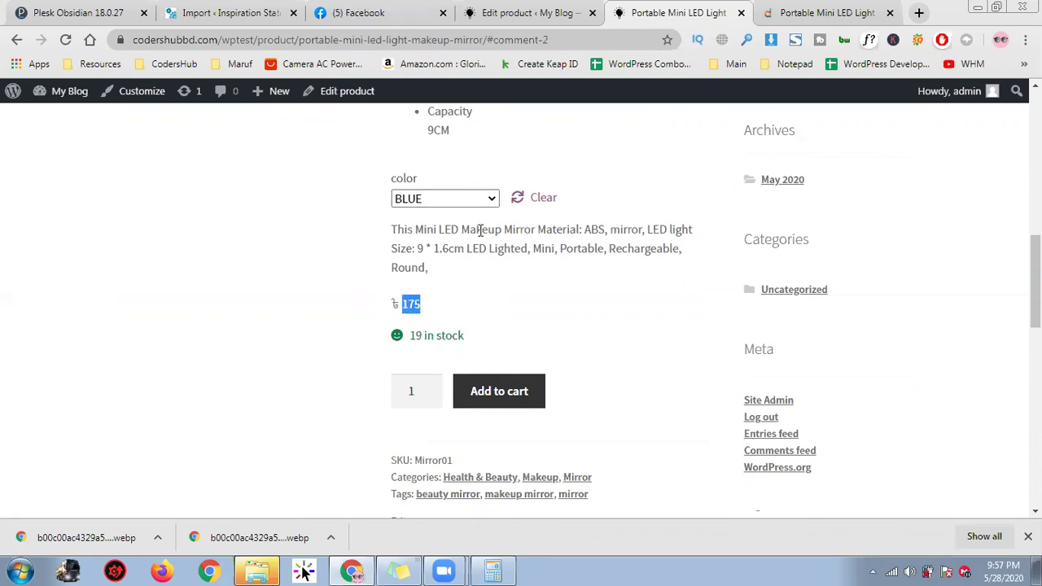
click(446, 225)
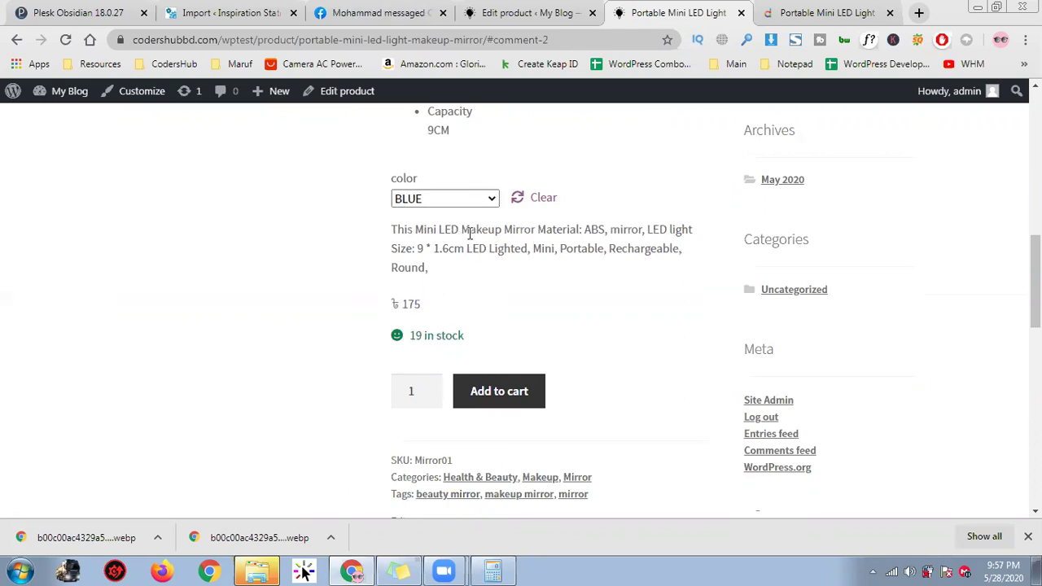
triple_click(469, 234)
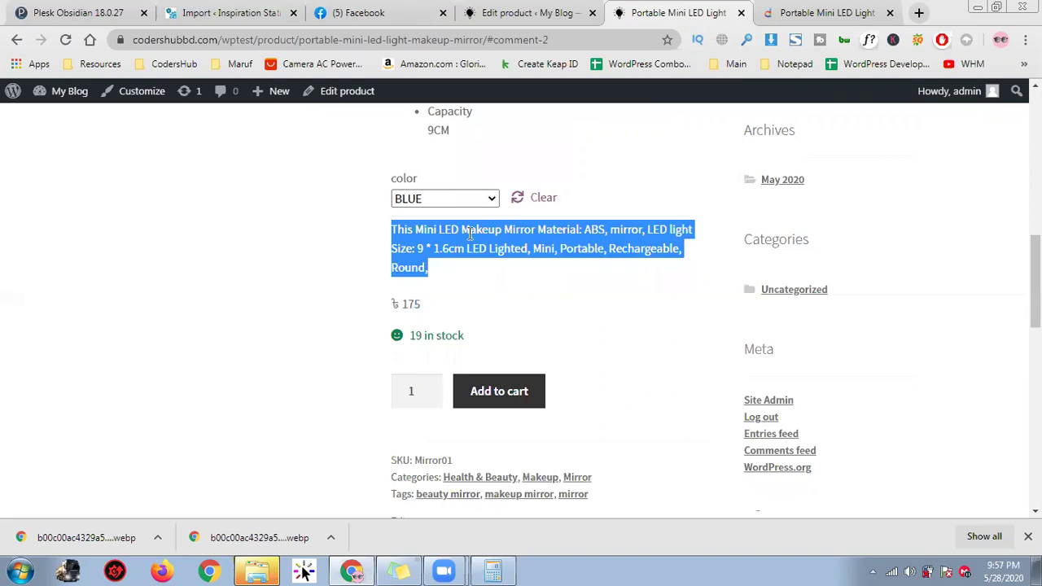
click(541, 198)
Step: Choose the GREEN color and check its stock and product image
click(489, 198)
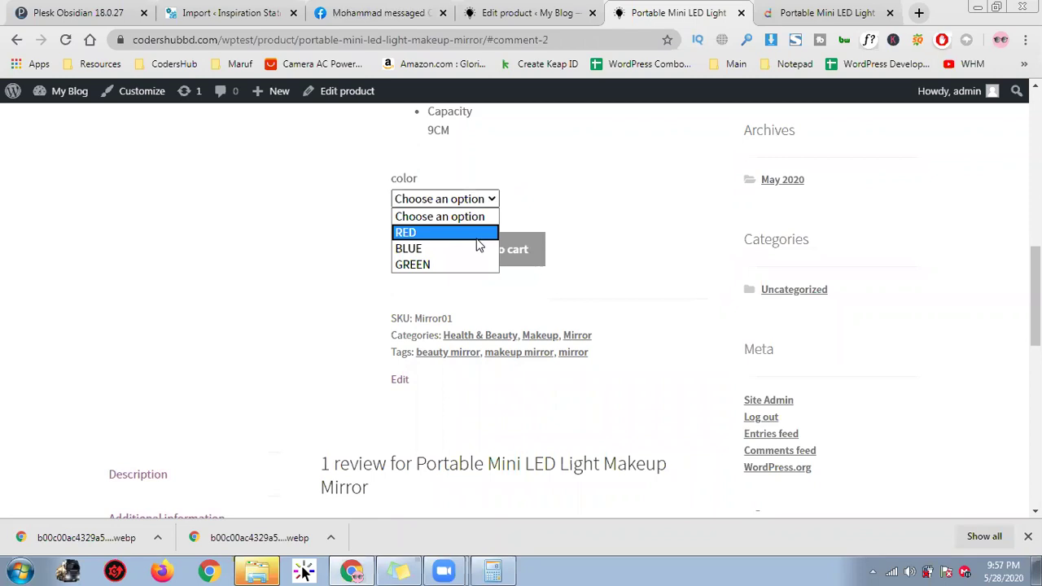
click(479, 264)
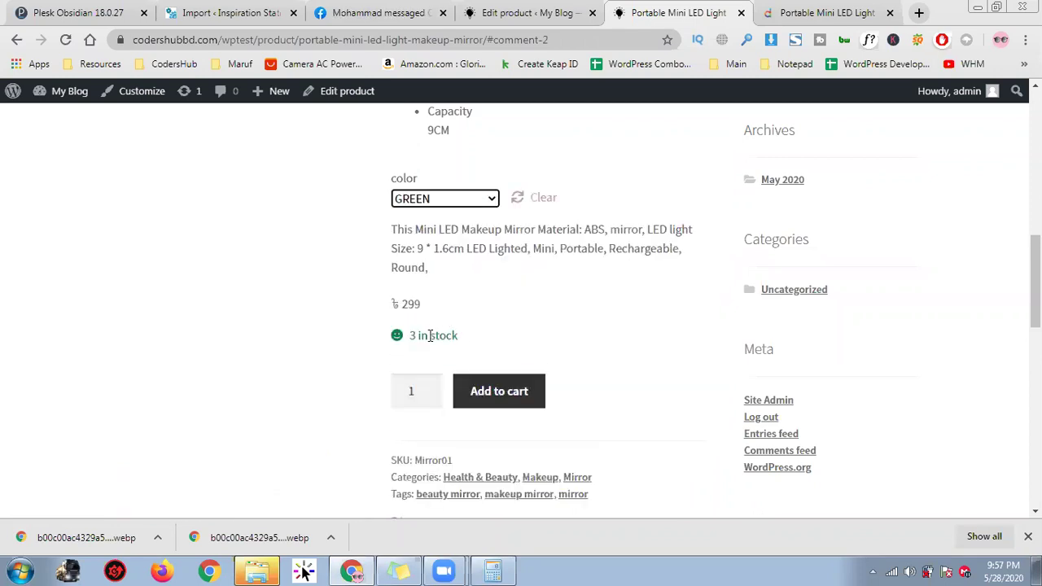
triple_click(417, 335)
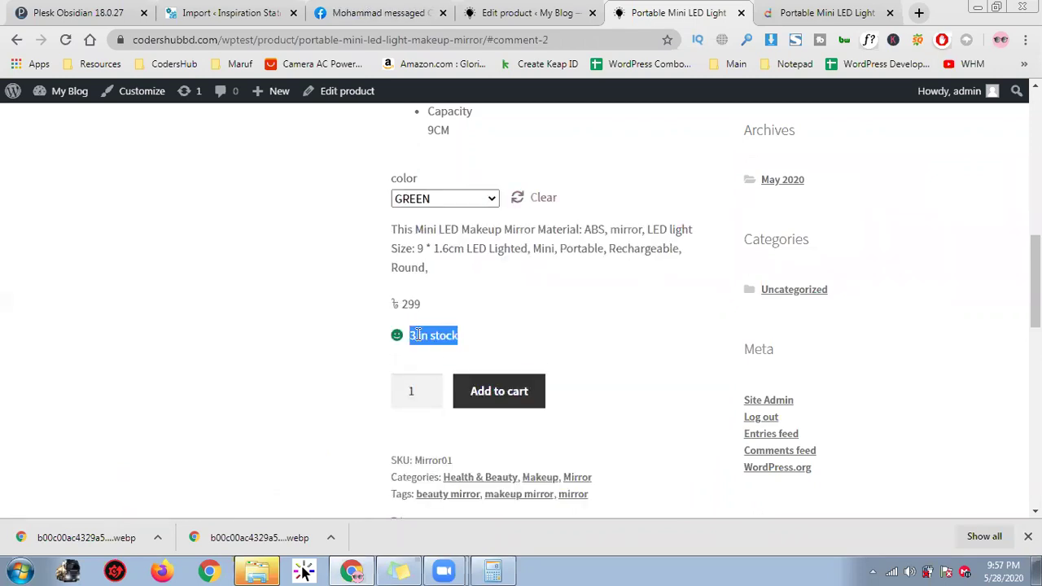
scroll(545, 290, up, 4)
scroll(539, 292, up, 2)
scroll(448, 289, down, 5)
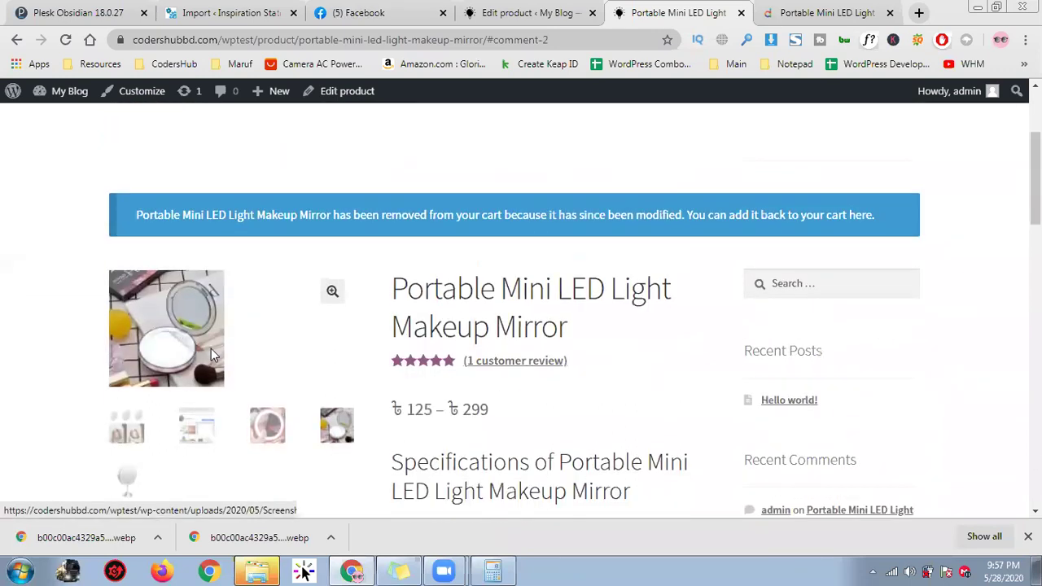
Step: Select the RED color again, review its image and details, and add one mirror to the cart
click(442, 275)
click(447, 315)
scroll(447, 314, up, 5)
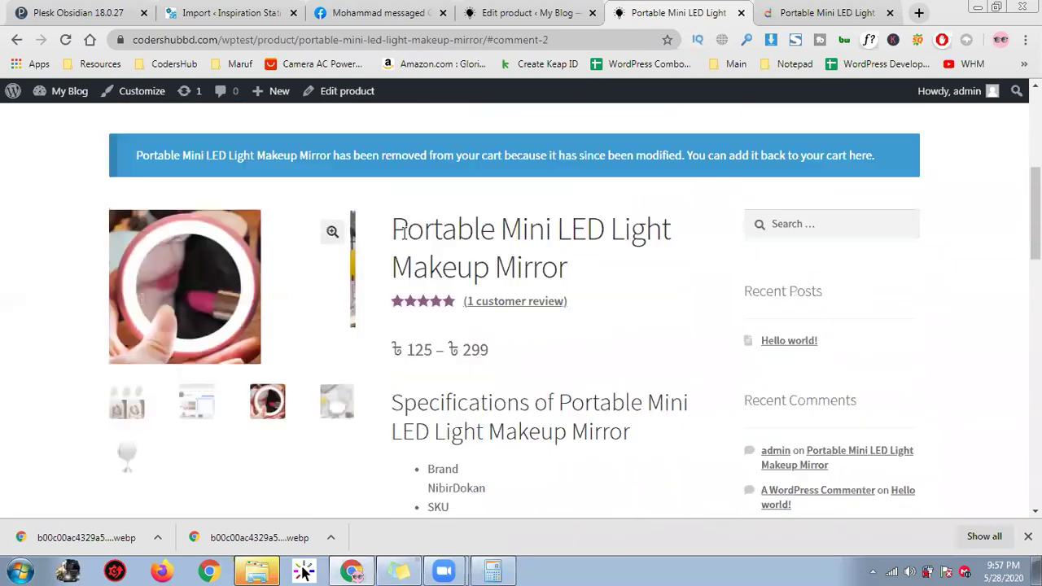
scroll(570, 314, down, 6)
scroll(449, 340, up, 3)
scroll(531, 272, down, 4)
scroll(545, 257, up, 2)
scroll(547, 257, down, 2)
scroll(547, 256, up, 2)
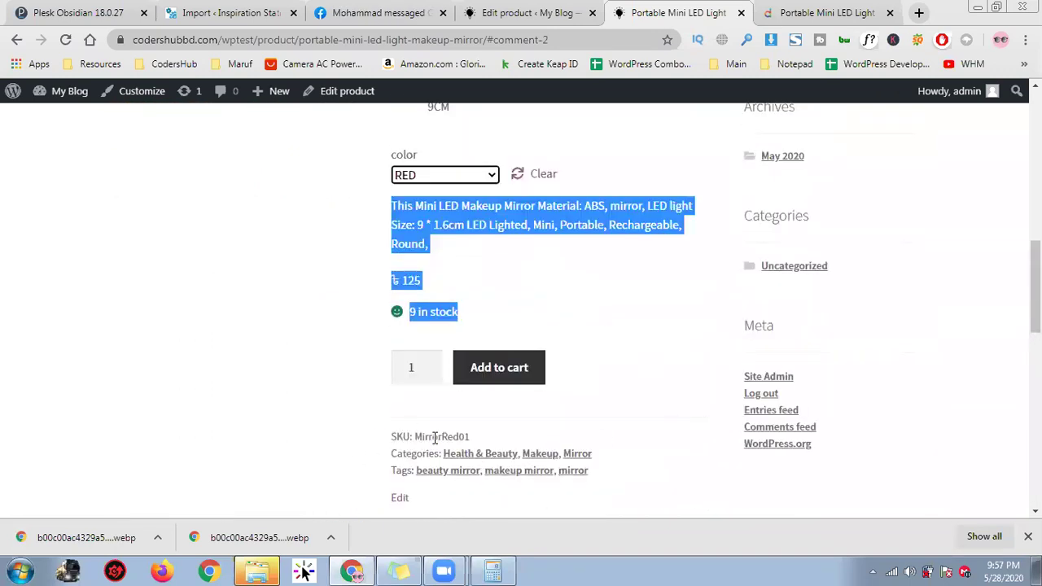
click(523, 280)
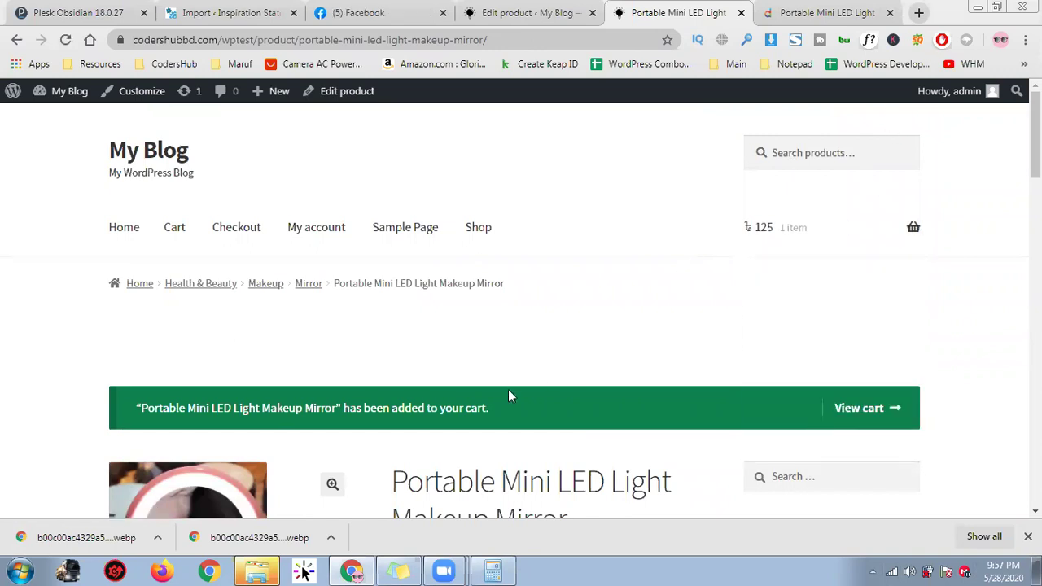
Step: Return to the product editor and set the product's shipping weight to 5 kg and its height to 100 cm
click(529, 12)
scroll(472, 275, down, 2)
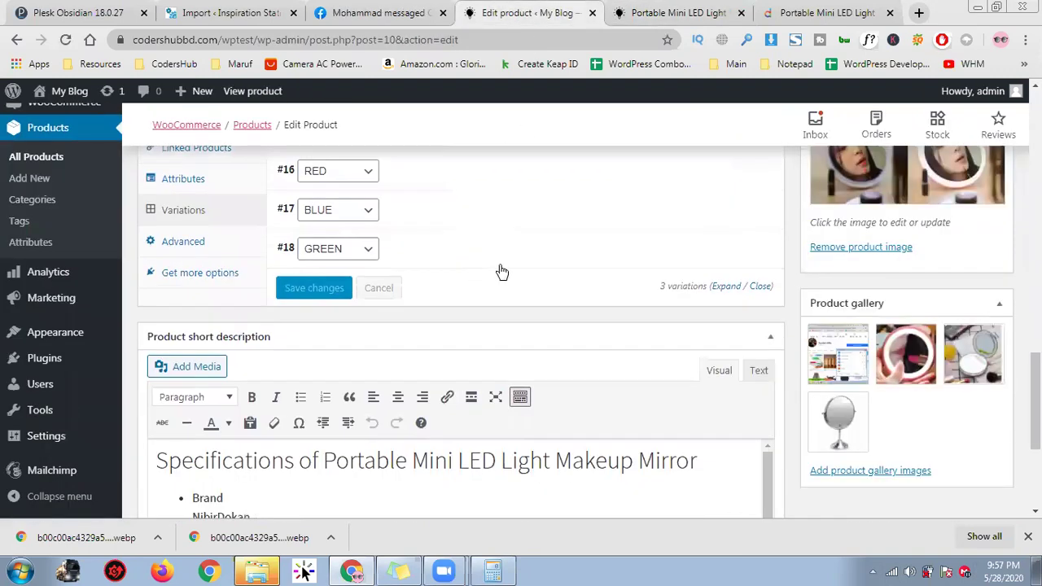
scroll(502, 271, up, 2)
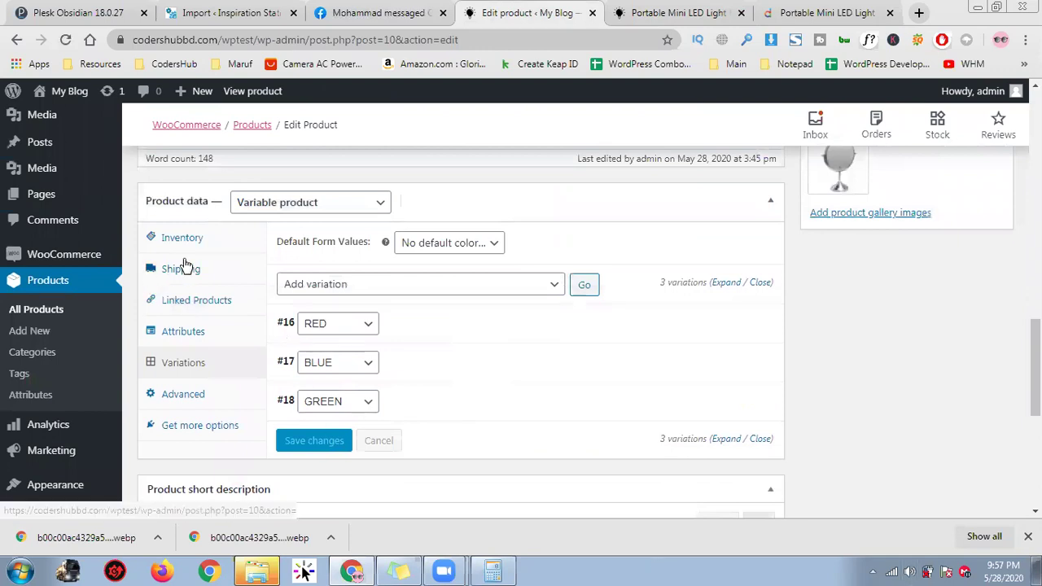
click(186, 266)
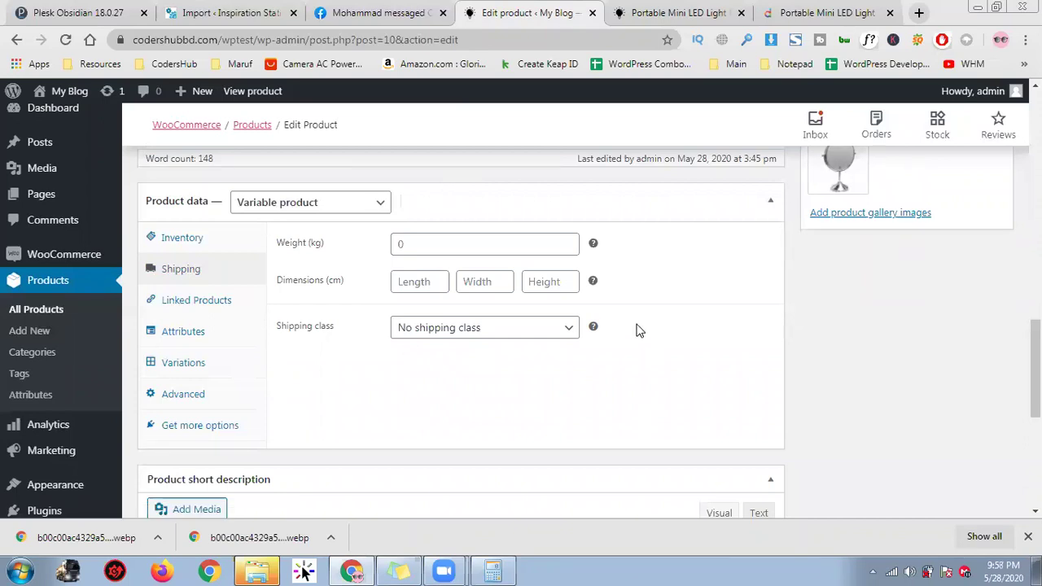
click(467, 245)
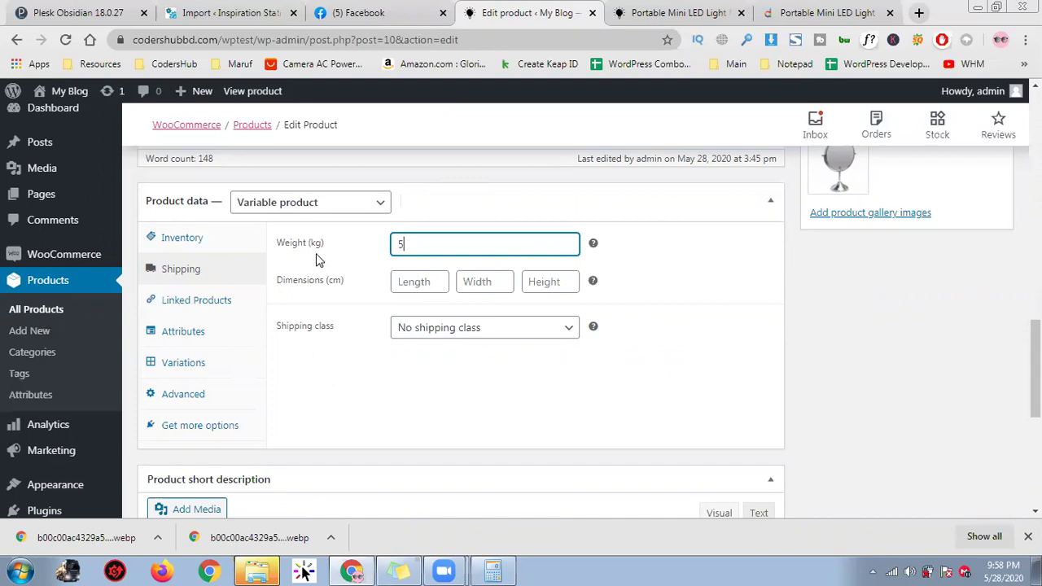
click(425, 281)
click(550, 282)
text(100)
click(681, 320)
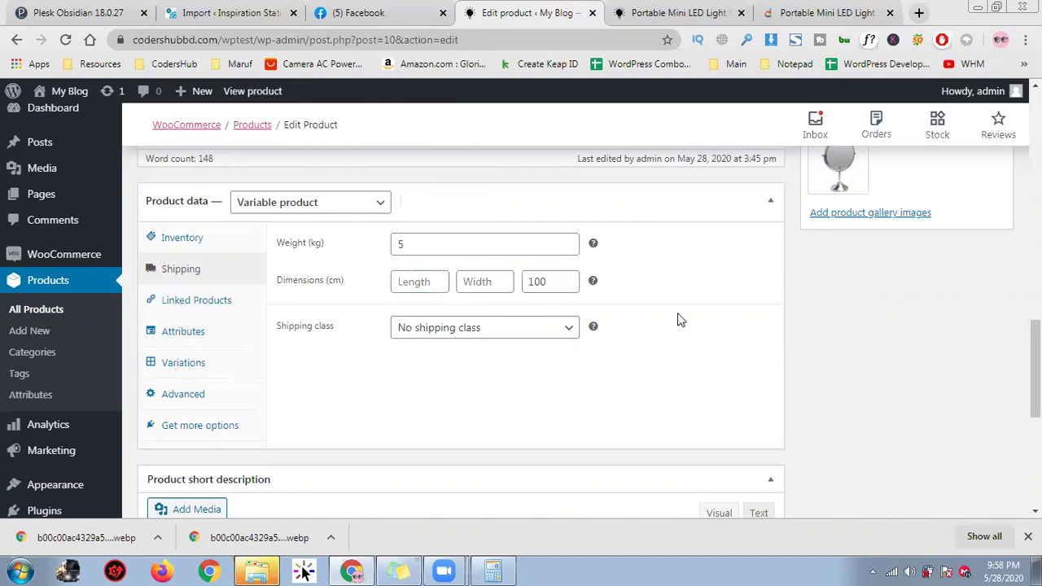
click(474, 329)
click(474, 329)
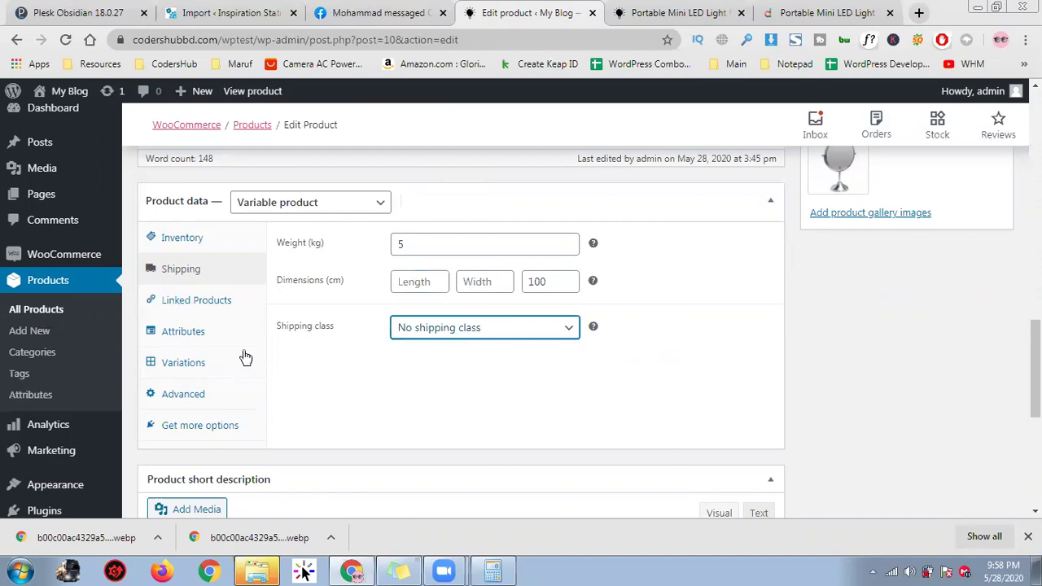
Step: Open the WooCommerce settings in a separate tab and go to the store's shipping zones
scroll(83, 356, down, 3)
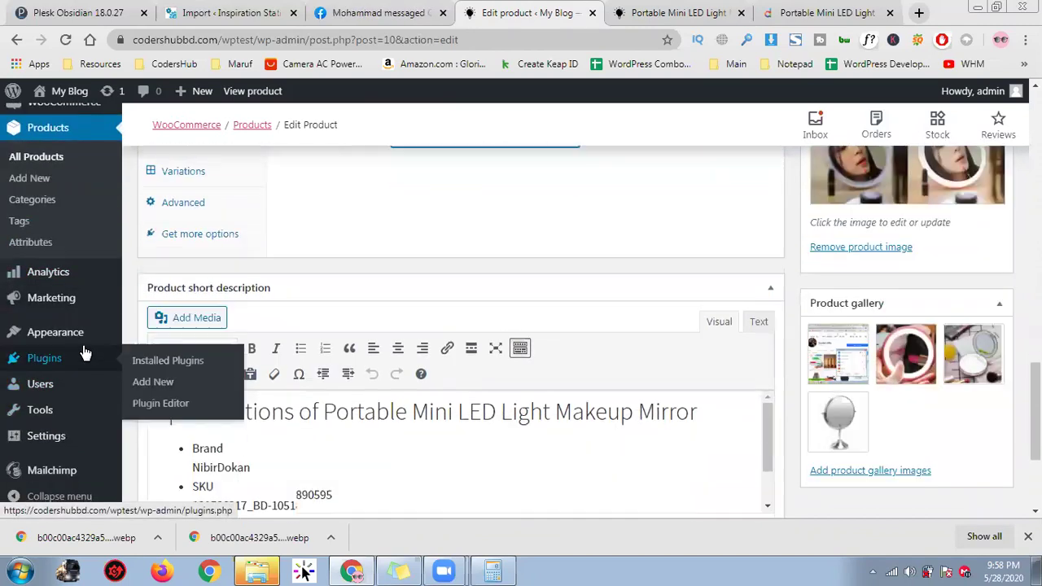
scroll(84, 356, up, 3)
mouse_move(106, 277)
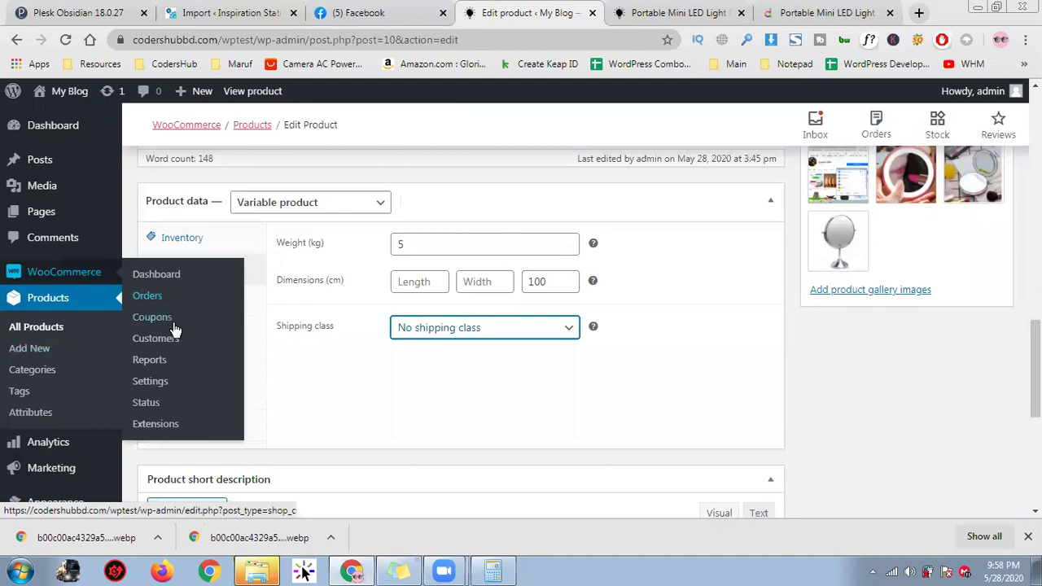
middle_click(151, 381)
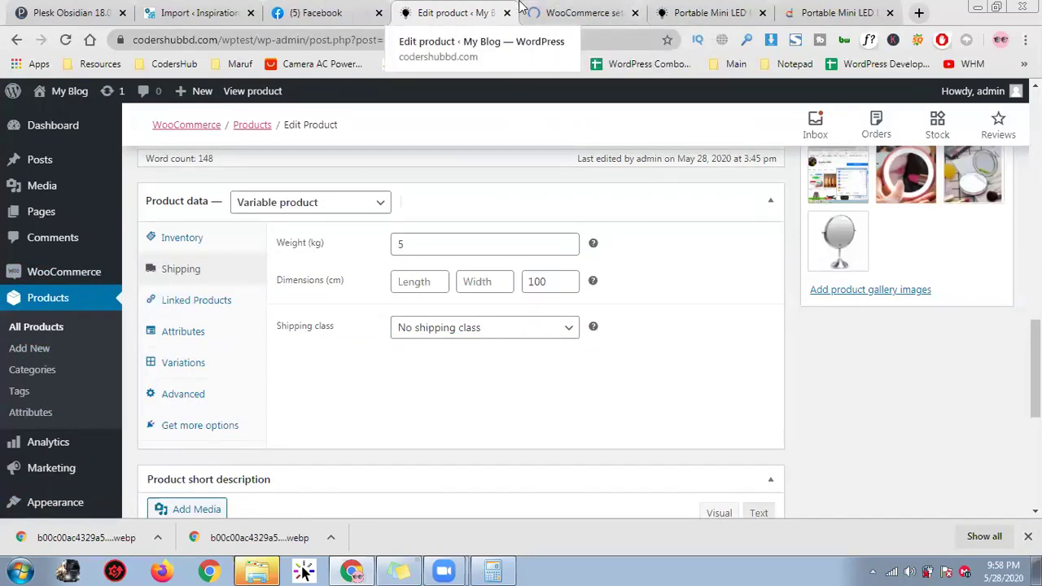
click(580, 6)
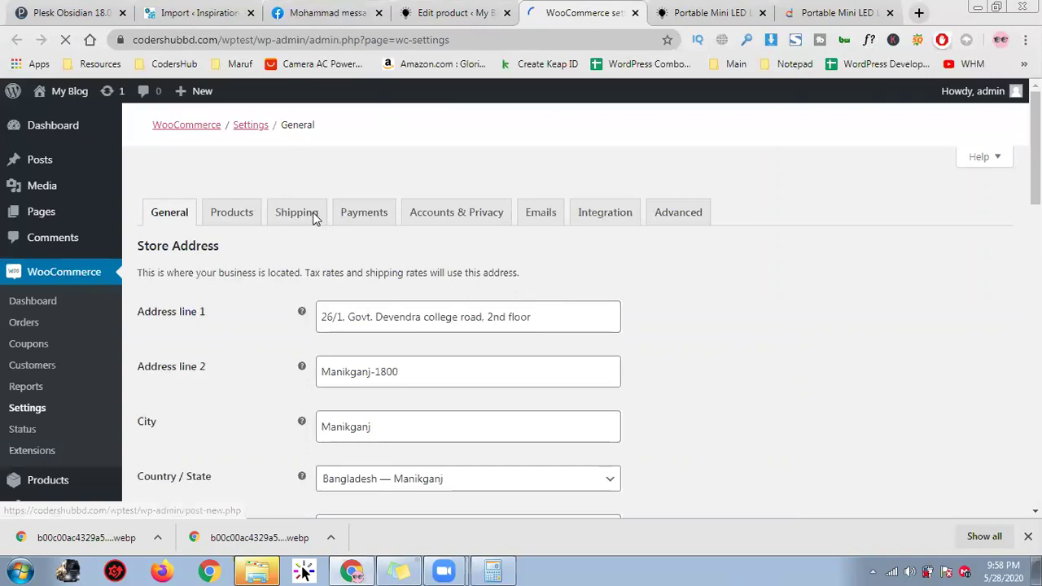
click(313, 218)
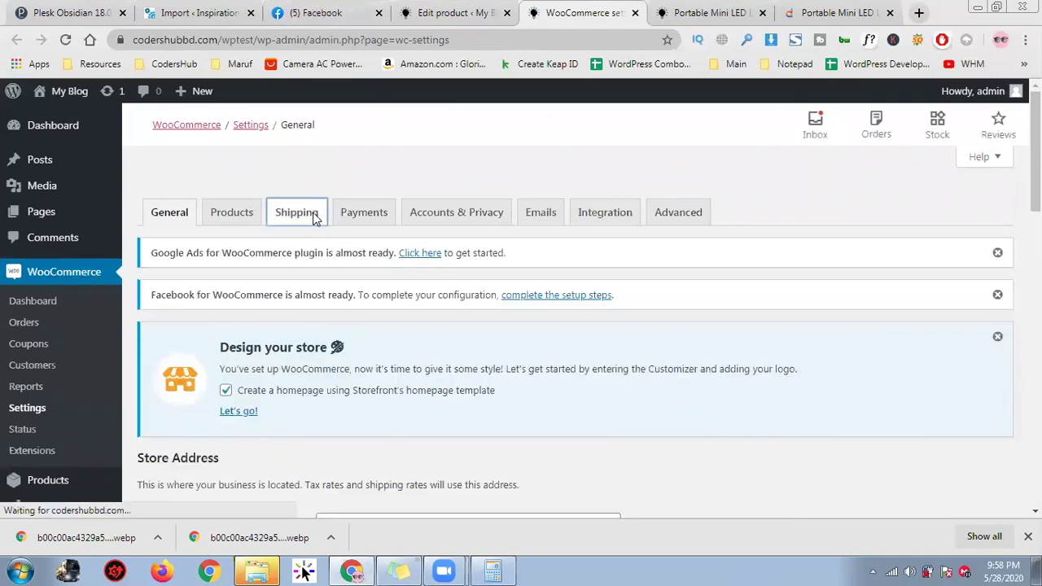
scroll(527, 236, down, 10)
scroll(527, 236, down, 5)
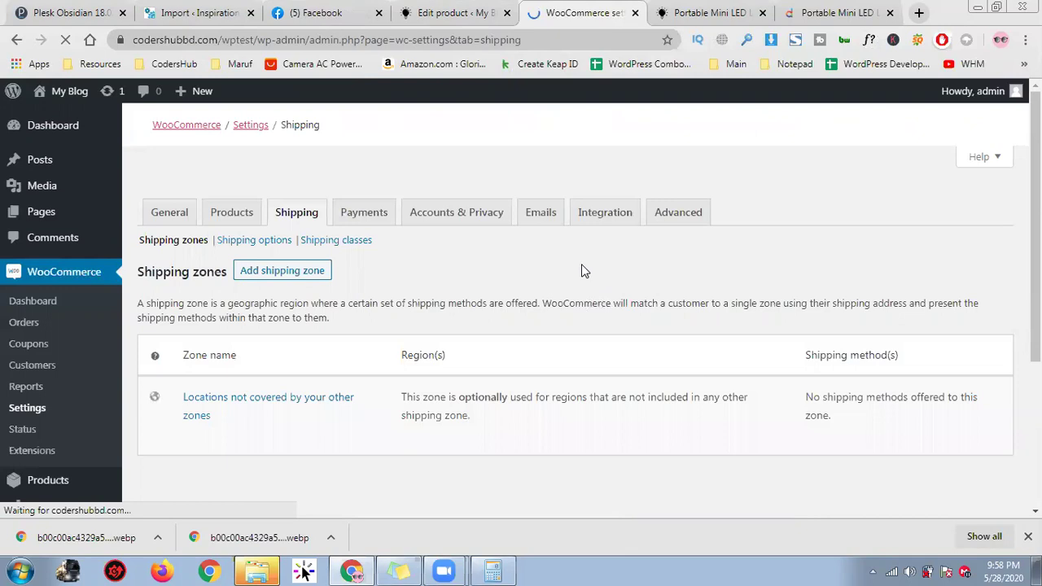
Step: Add a new shipping zone and name it Dhaka
scroll(574, 281, down, 3)
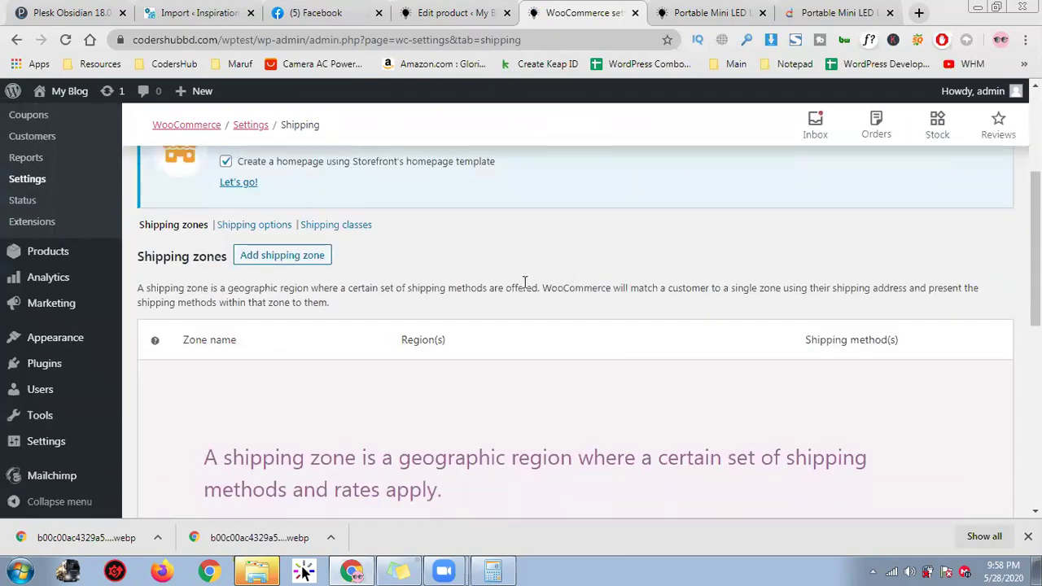
click(292, 257)
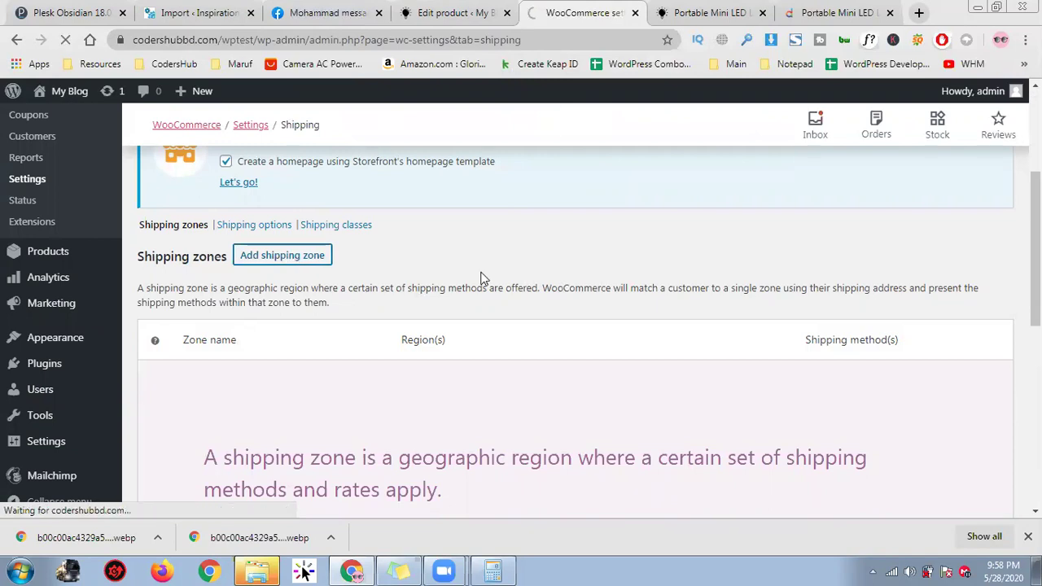
scroll(498, 280, down, 3)
scroll(500, 279, down, 3)
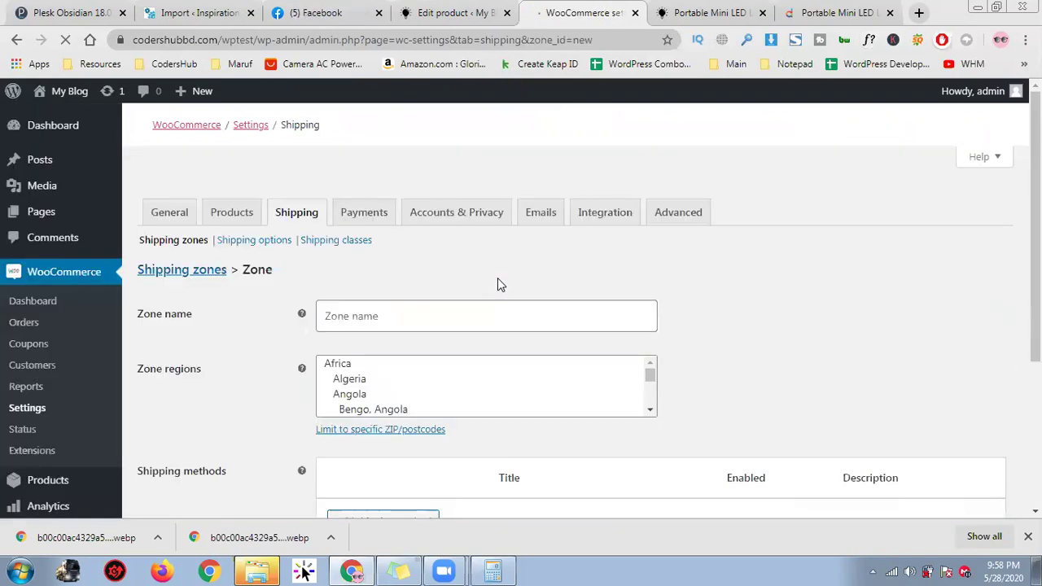
click(454, 312)
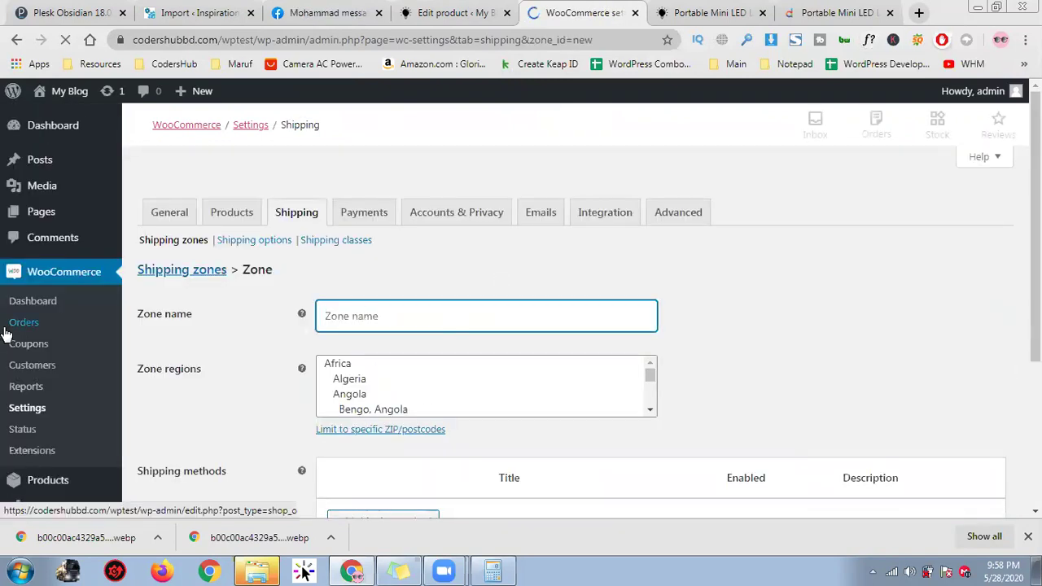
scroll(484, 318, down, 3)
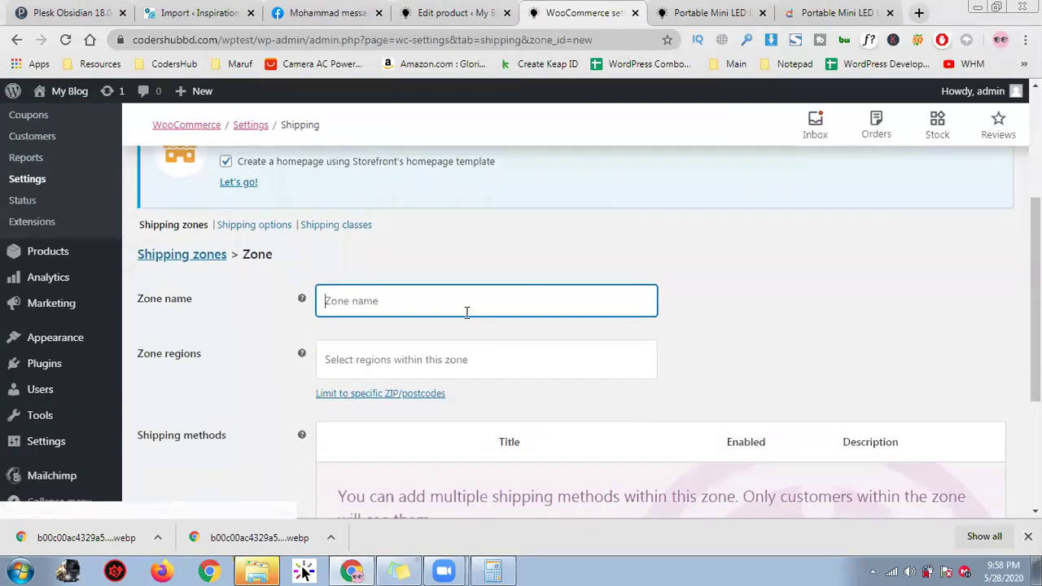
text(Dgaka)
key(BackSpace)
key(BackSpace)
key(BackSpace)
key(BackSpace)
text(haka)
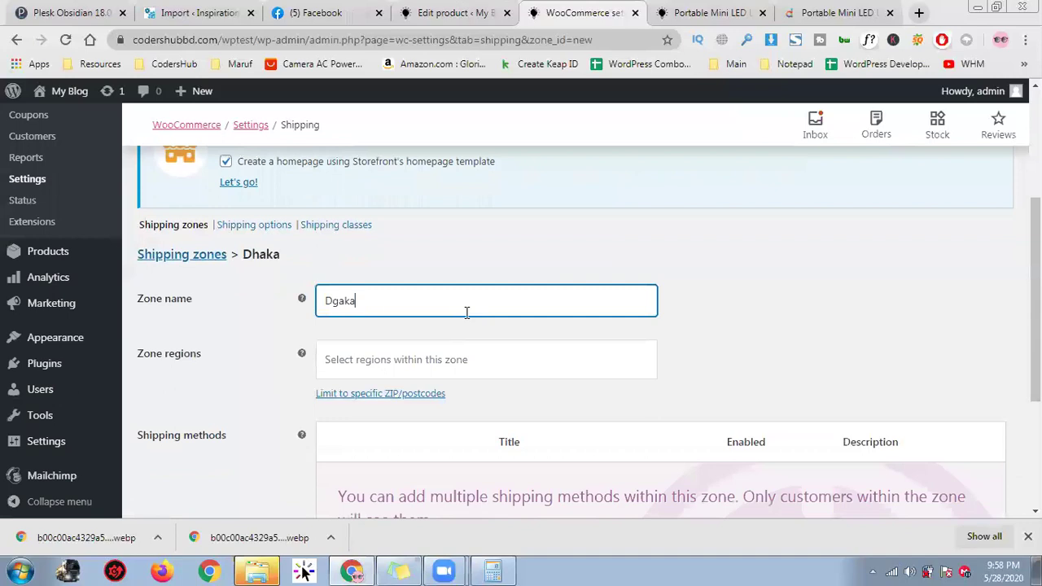
Step: Assign the region Dhaka, Bangladesh to the new shipping zone
scroll(460, 245, down, 2)
click(468, 213)
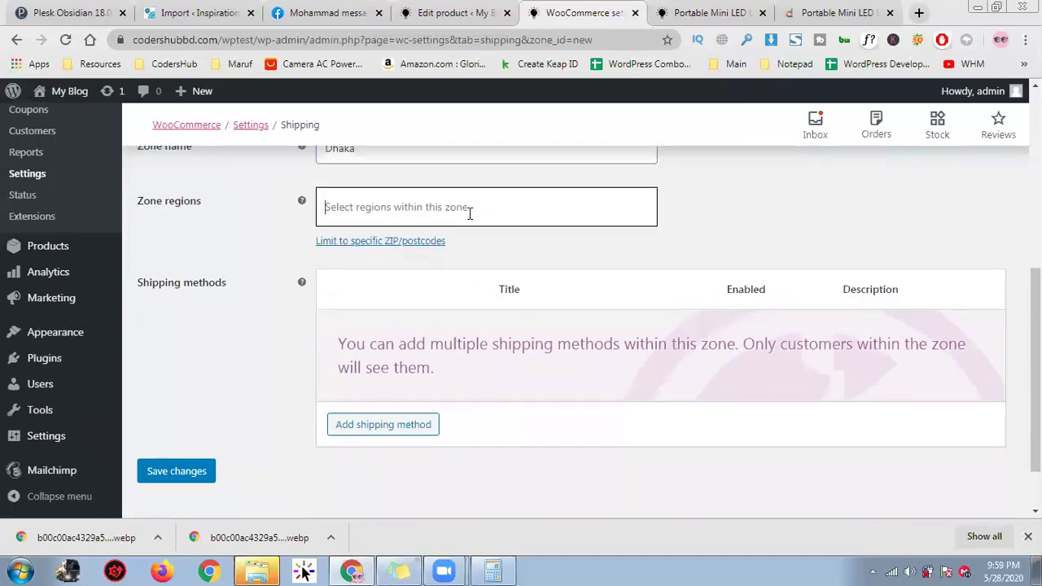
text(dhaka)
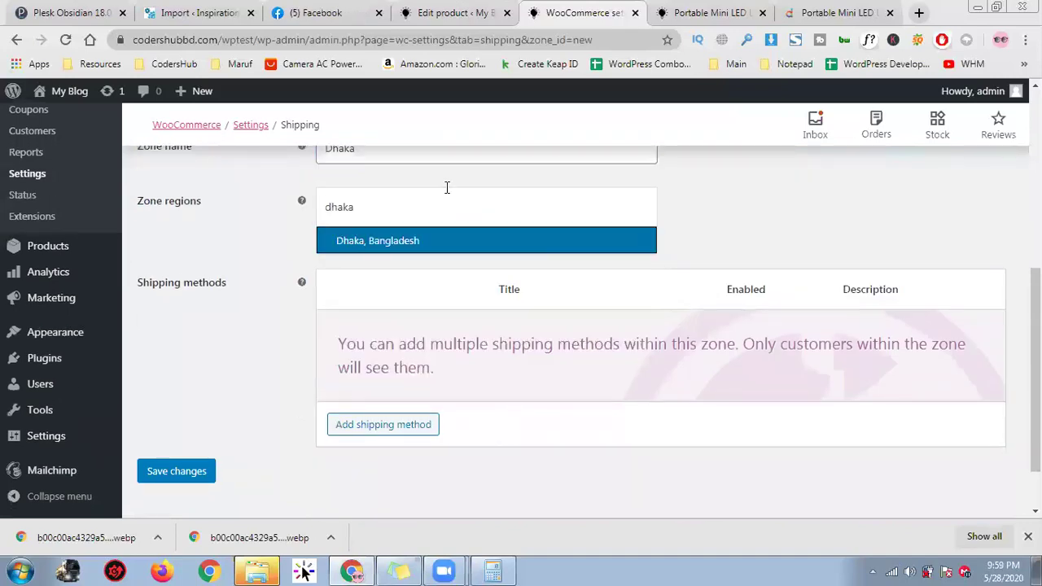
click(458, 249)
Step: Review the available shipping methods and add Flat rate to the Dhaka zone
click(426, 419)
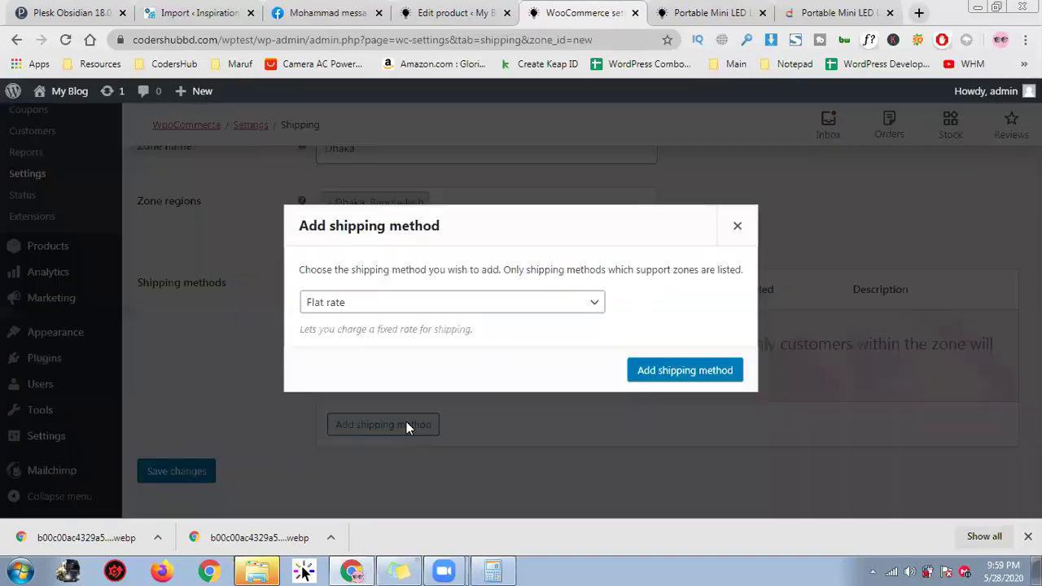
click(411, 314)
click(411, 314)
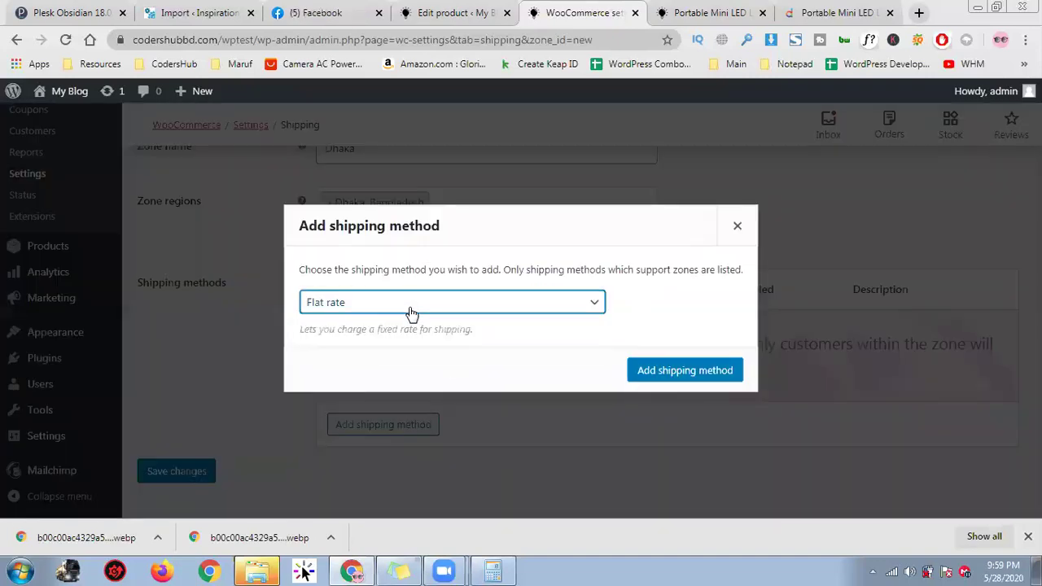
click(411, 314)
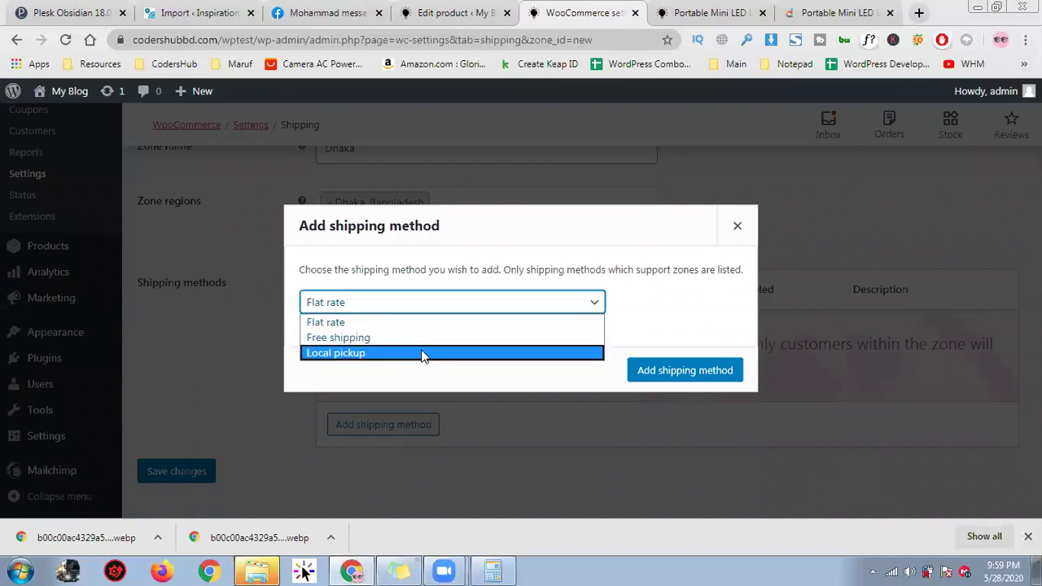
click(426, 318)
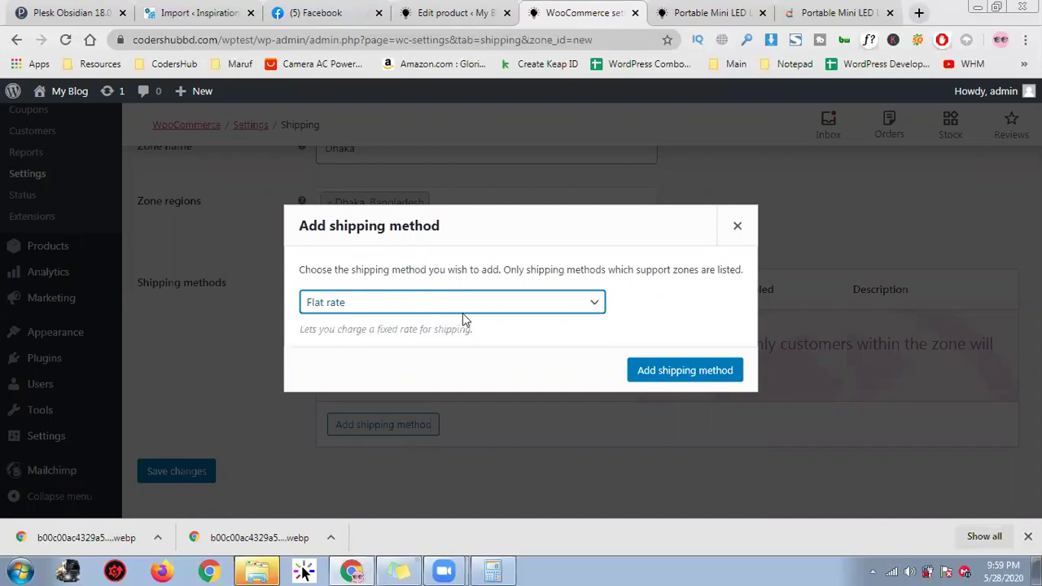
click(698, 371)
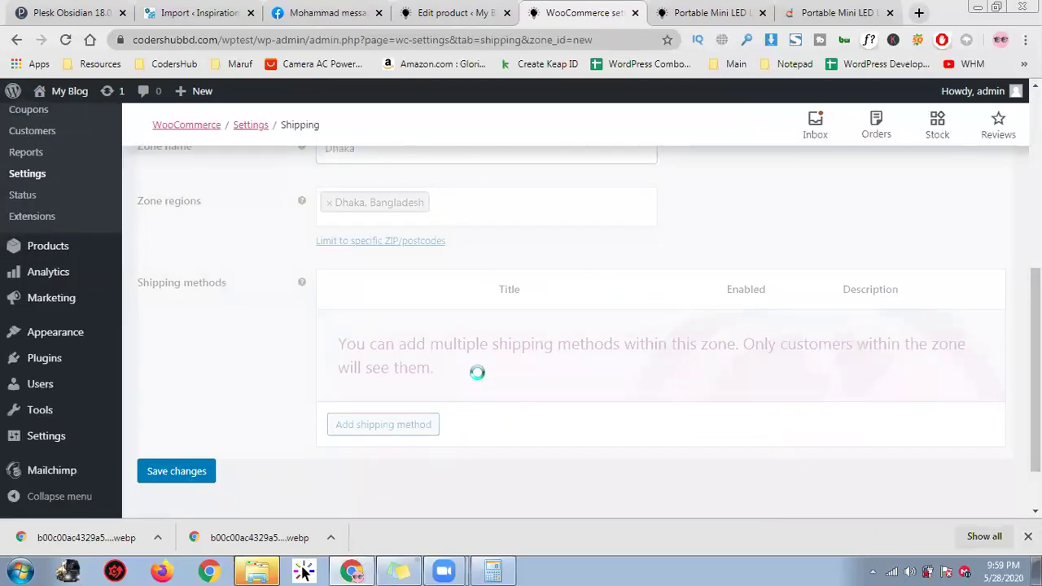
Step: Edit the Flat rate method, keep its tax status Taxable, set the cost to 20 and save
scroll(399, 395, up, 1)
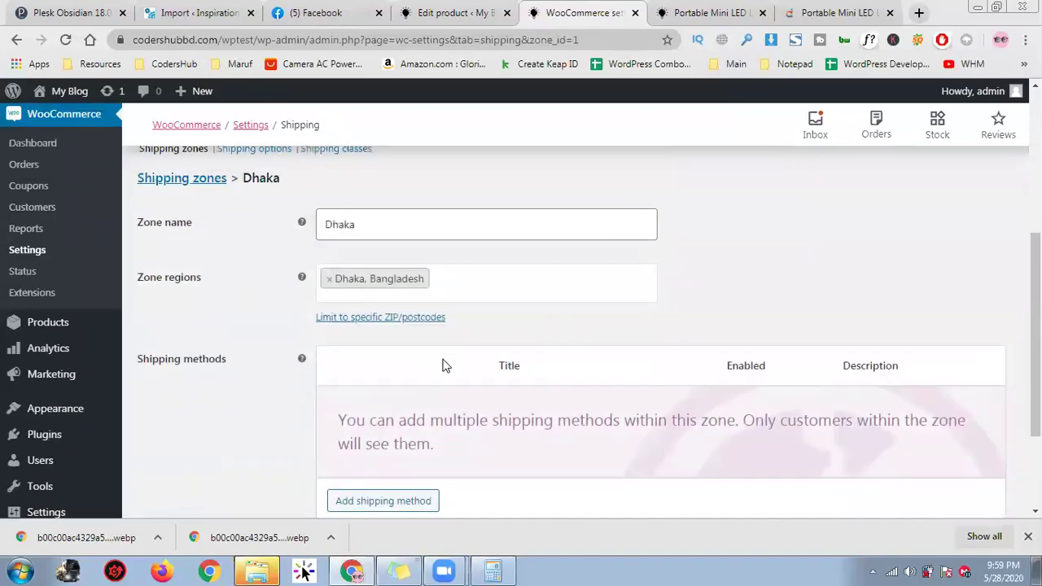
scroll(443, 366, down, 2)
scroll(489, 362, up, 1)
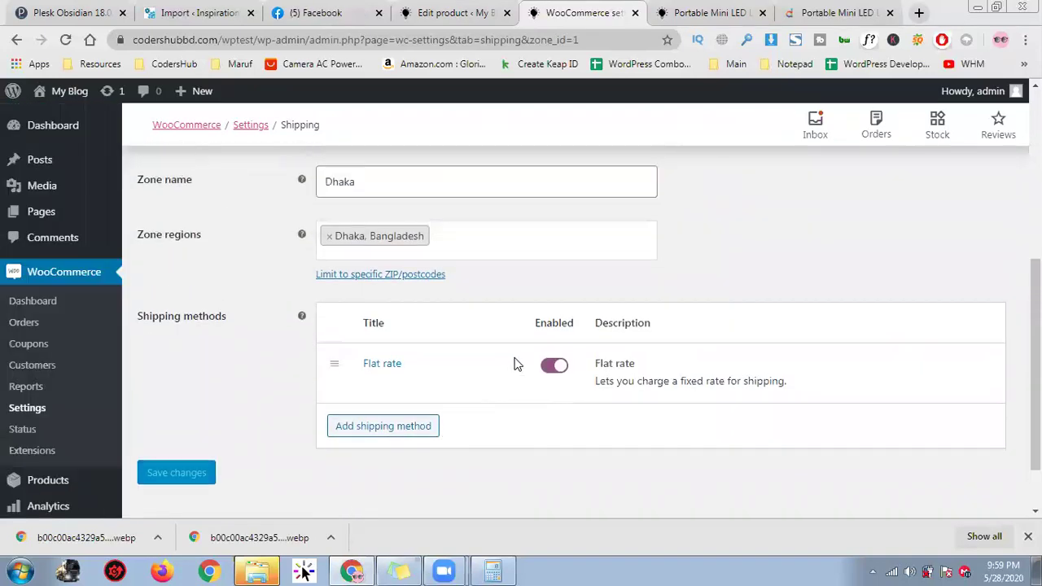
click(371, 387)
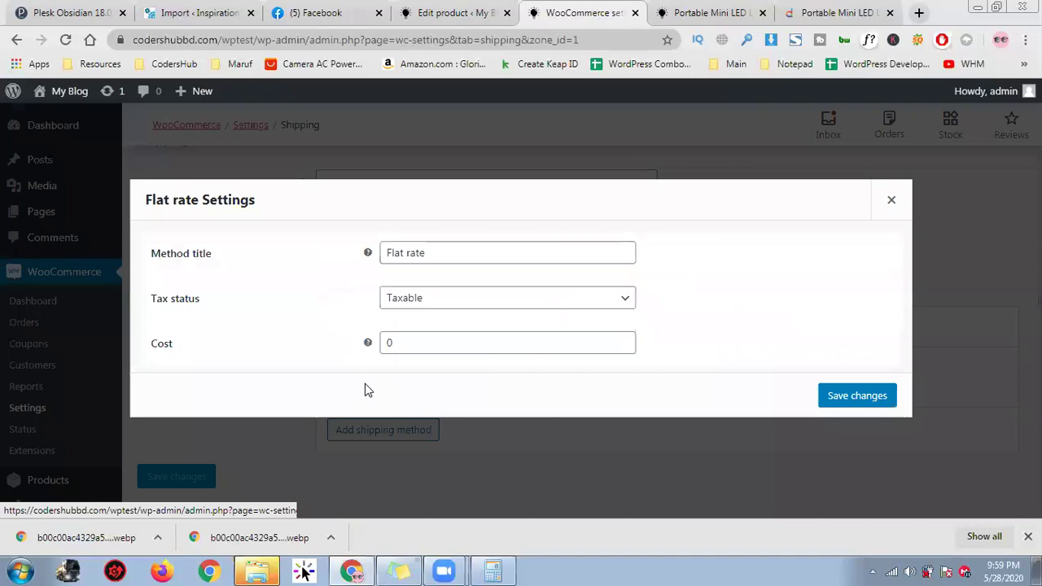
click(471, 306)
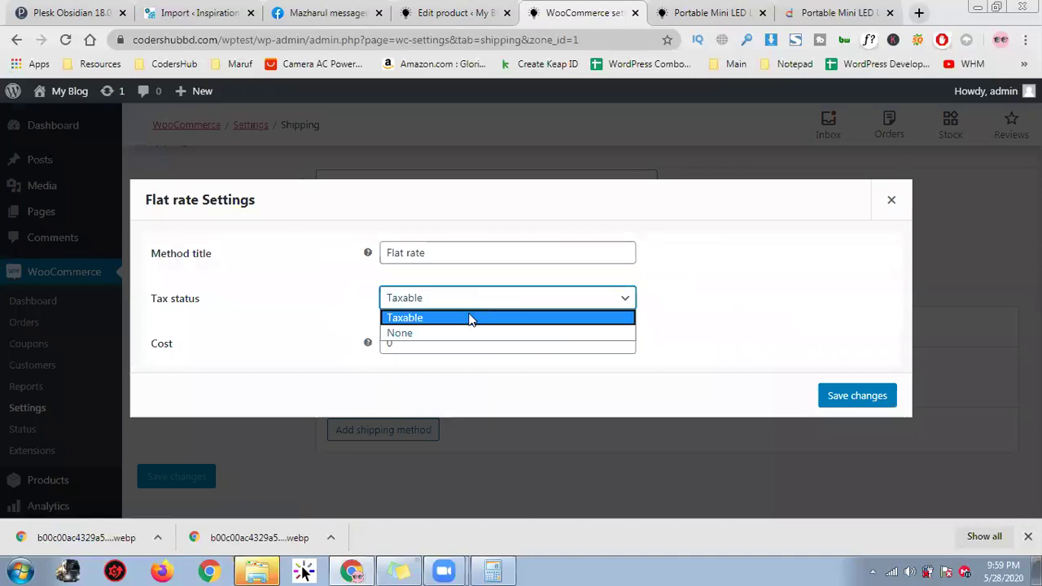
click(687, 323)
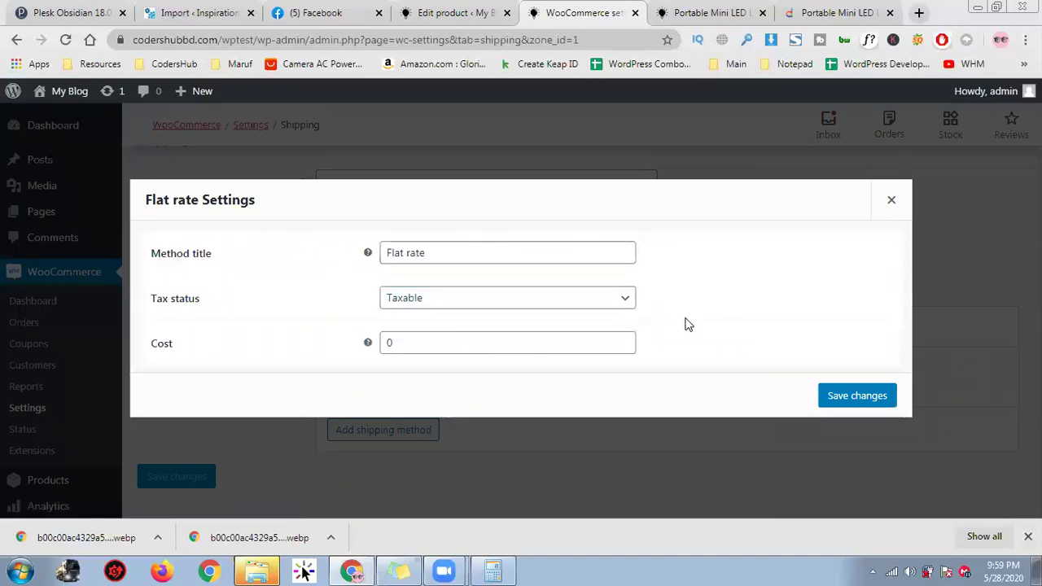
drag(447, 346, 248, 362)
text(29)
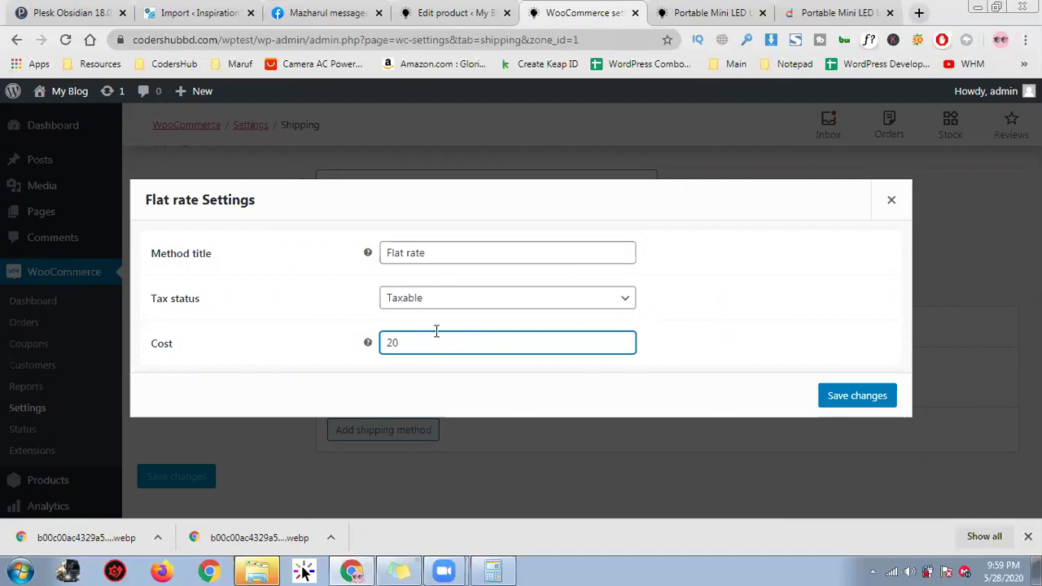
click(845, 394)
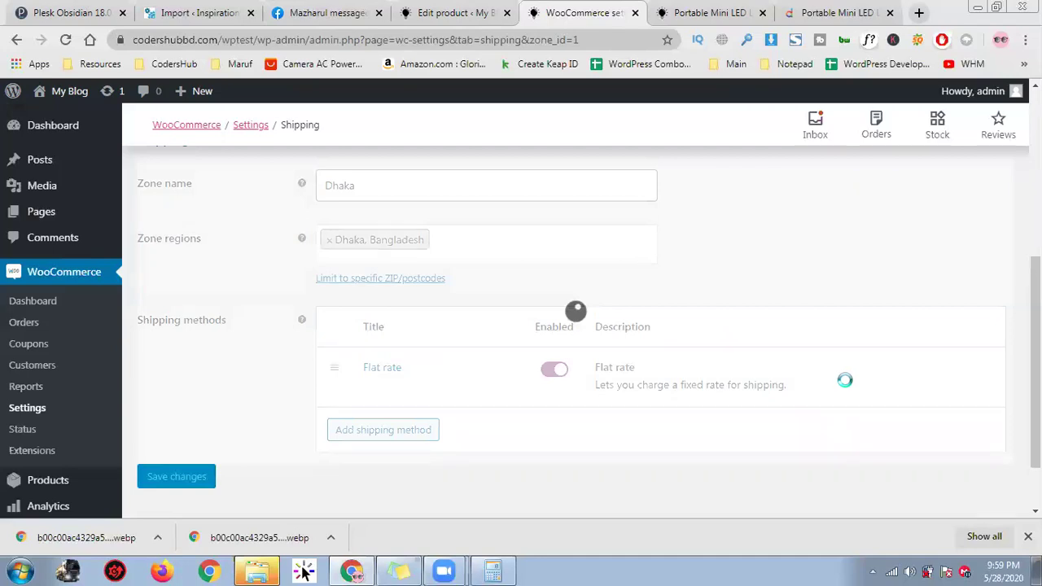
Step: Add Free shipping as a second shipping method for the Dhaka zone
click(412, 433)
click(449, 304)
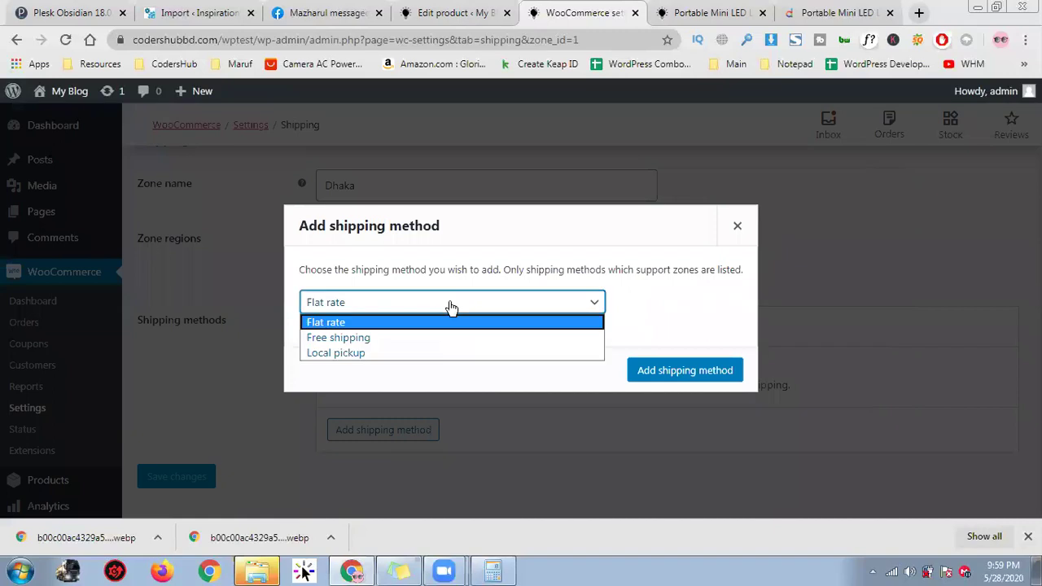
click(432, 342)
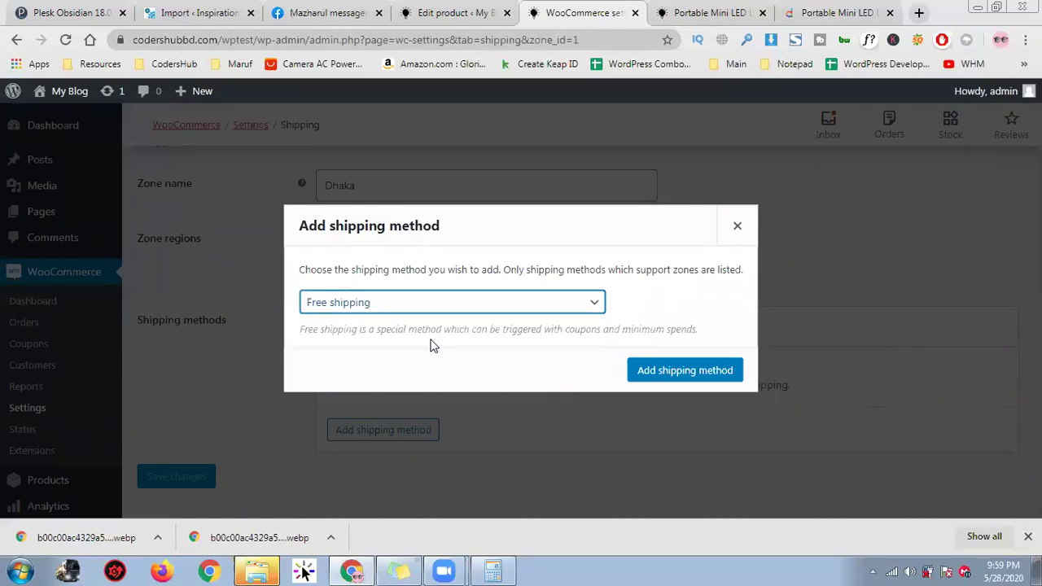
click(696, 373)
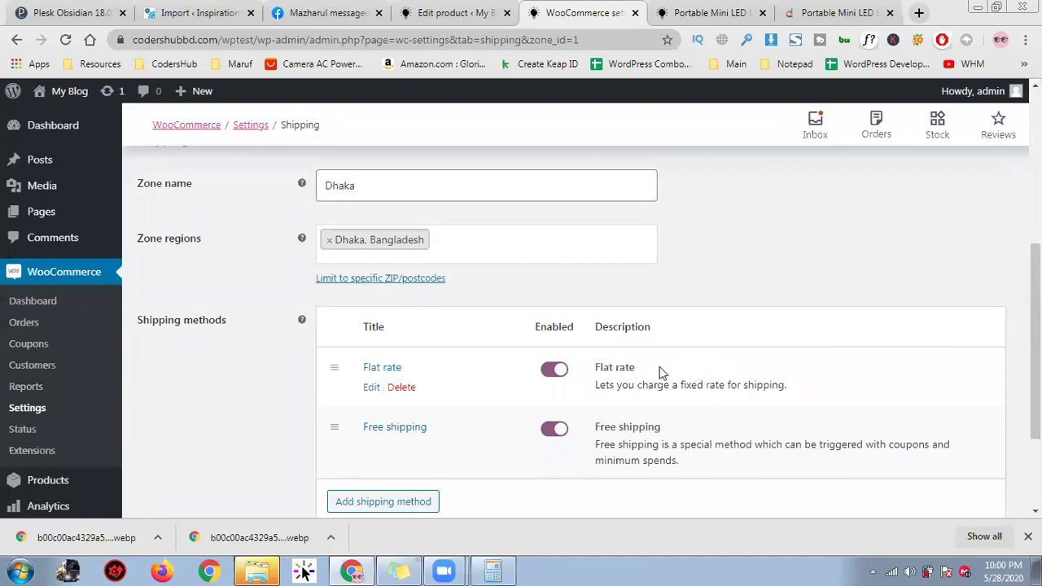
Step: Make Free shipping require a minimum order amount and set that amount to 200
click(371, 447)
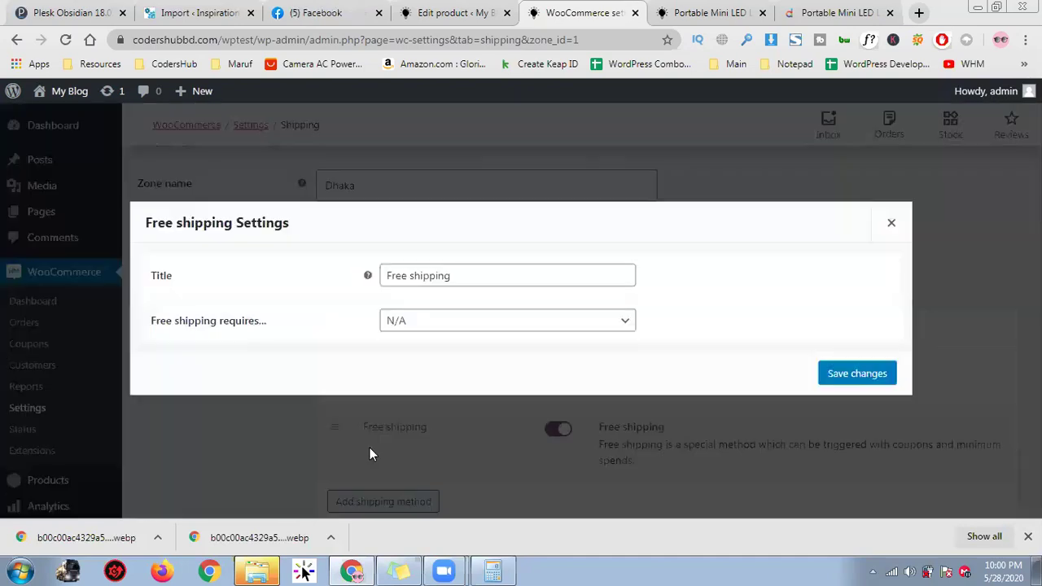
click(471, 326)
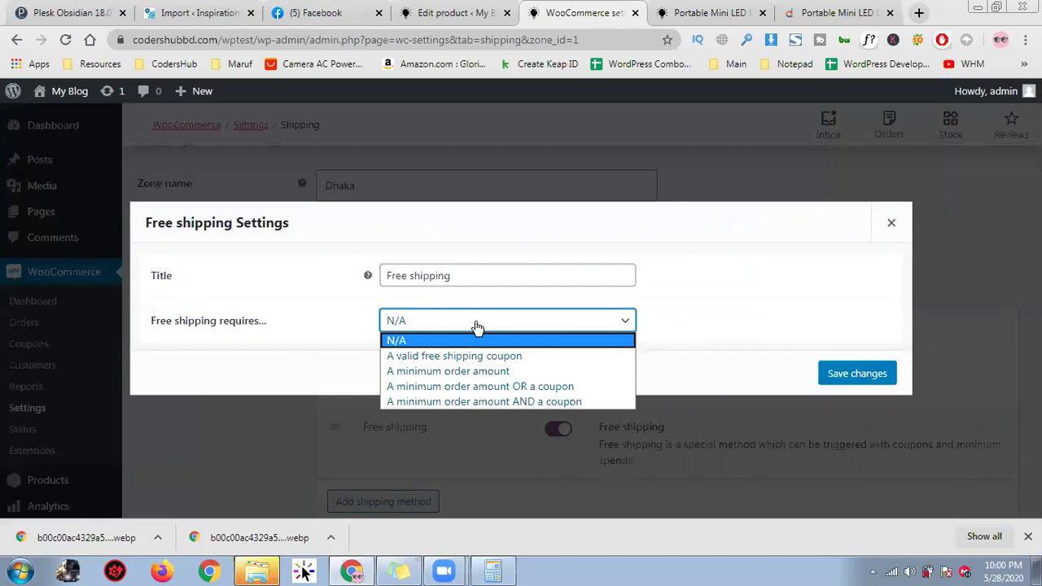
click(498, 374)
key(Tab)
text(200)
key(BackSpace)
key(BackSpace)
text(000)
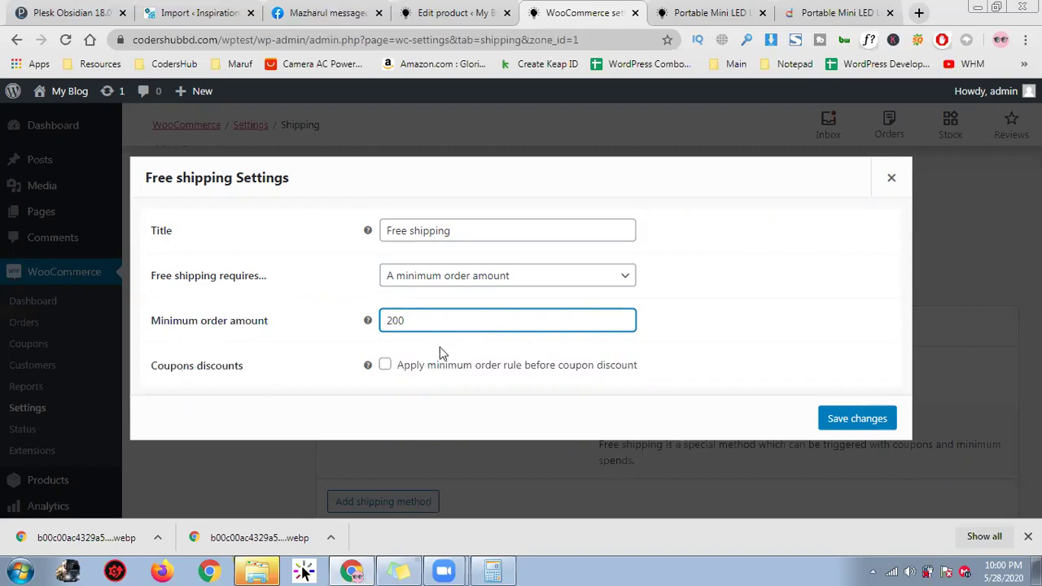
Step: Review the coupon discount rule, leave it unchecked, and save the Free shipping settings
drag(483, 367, 367, 366)
click(680, 367)
click(766, 366)
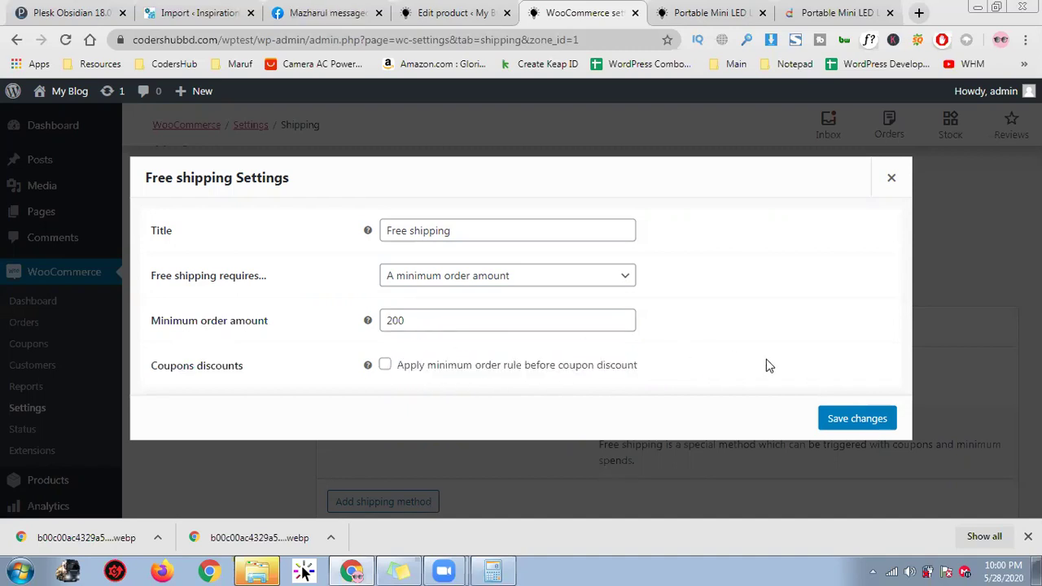
click(854, 423)
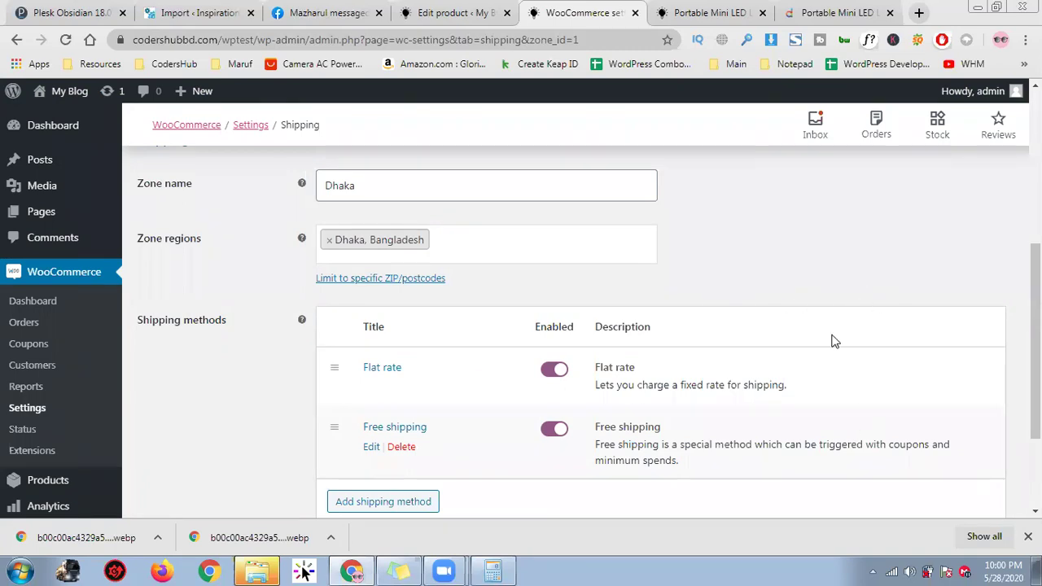
scroll(851, 330, down, 2)
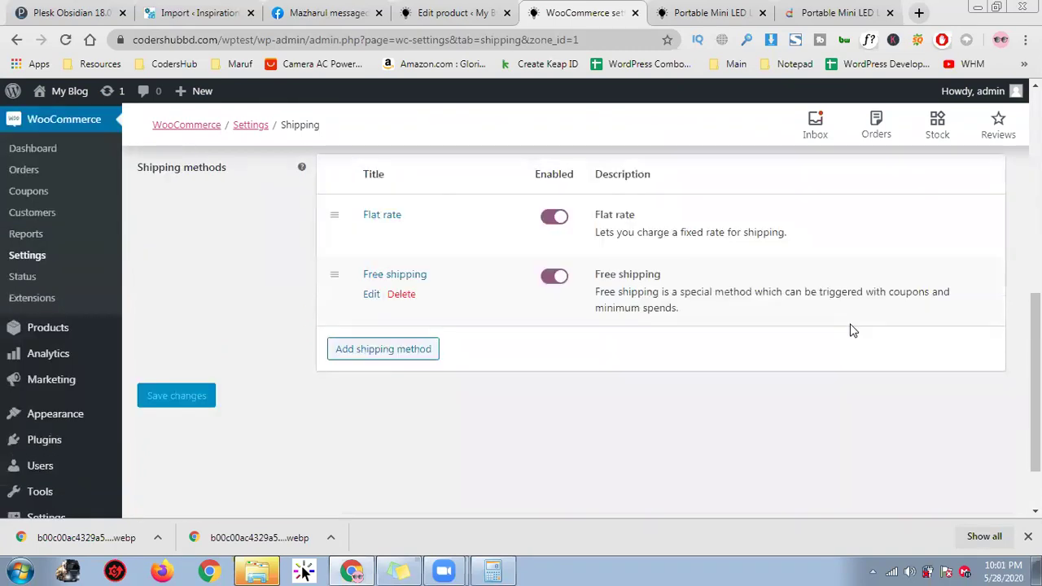
Step: Save the Dhaka shipping zone and review its region and listed shipping methods
click(160, 389)
scroll(271, 513, down, 3)
scroll(270, 513, down, 2)
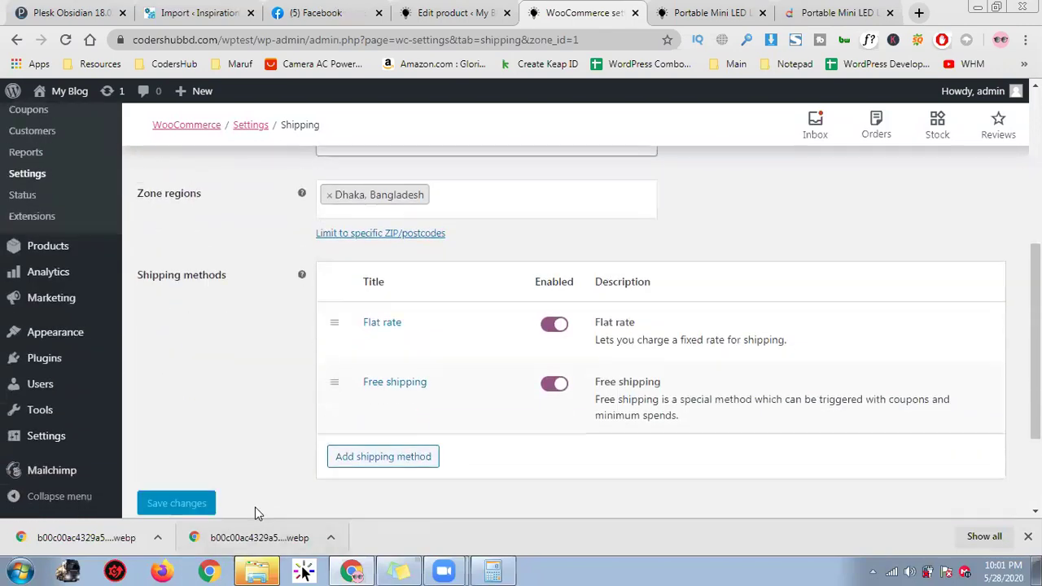
scroll(410, 401, up, 6)
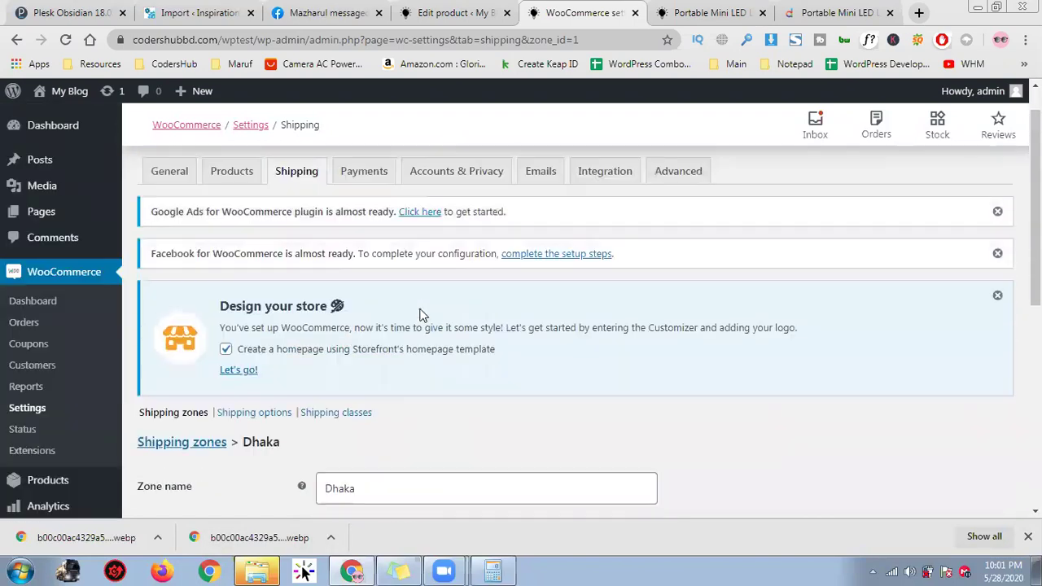
Step: Reload the makeup mirror's store page and confirm the form resubmission to add one more red mirror to the cart
click(705, 12)
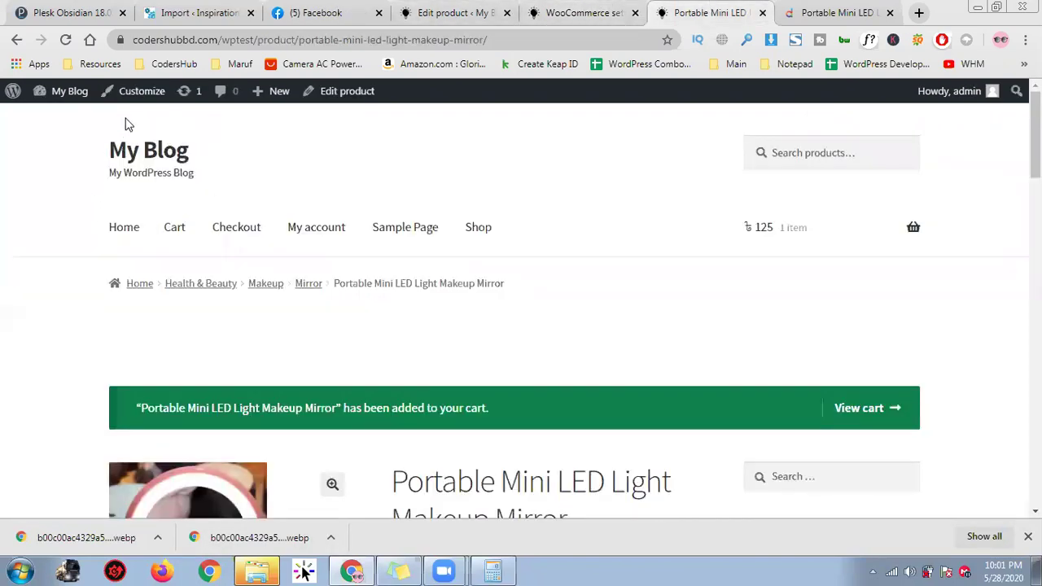
click(66, 40)
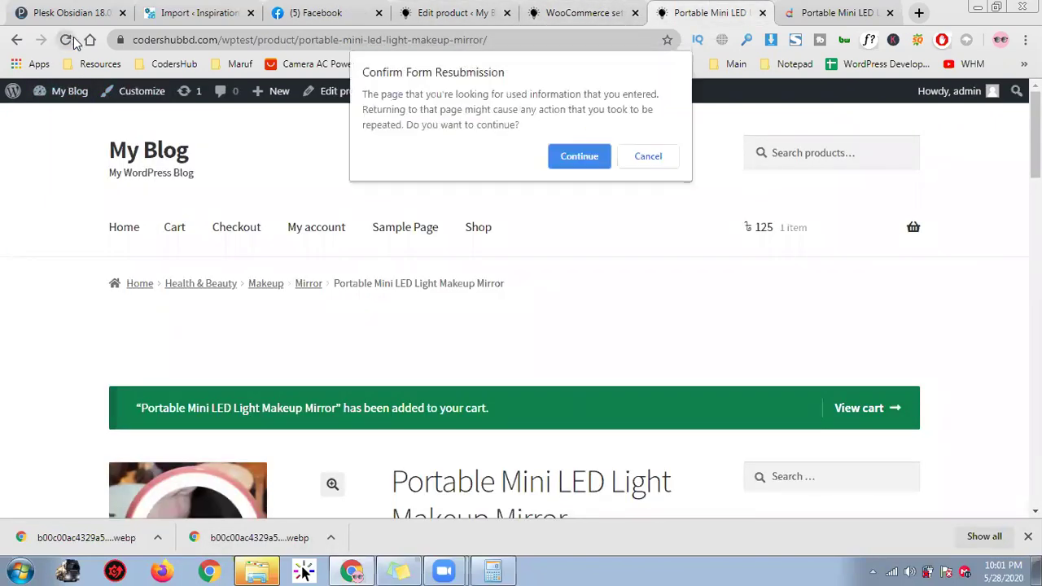
click(573, 156)
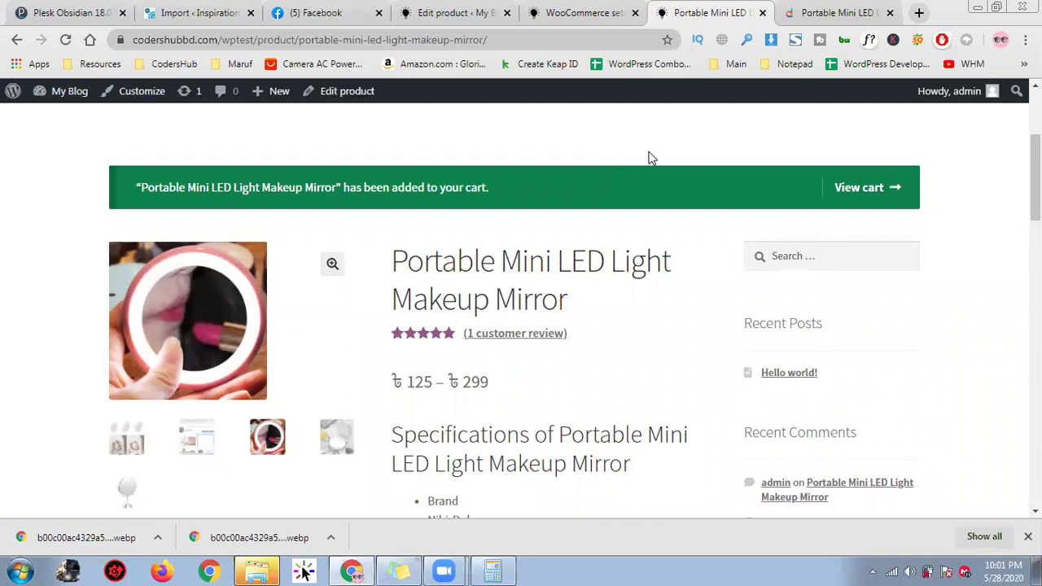
scroll(627, 211, down, 2)
scroll(624, 252, up, 2)
scroll(624, 252, up, 3)
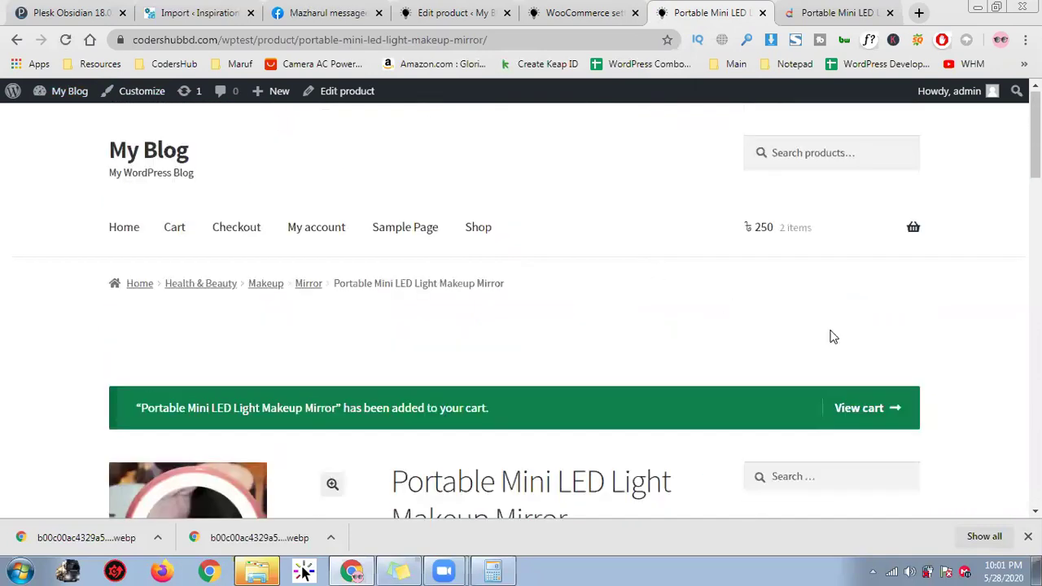
Step: Open the cart page and review the mirror's quantity and subtotal, the coupon field and the shipping line in the cart totals
mouse_move(757, 238)
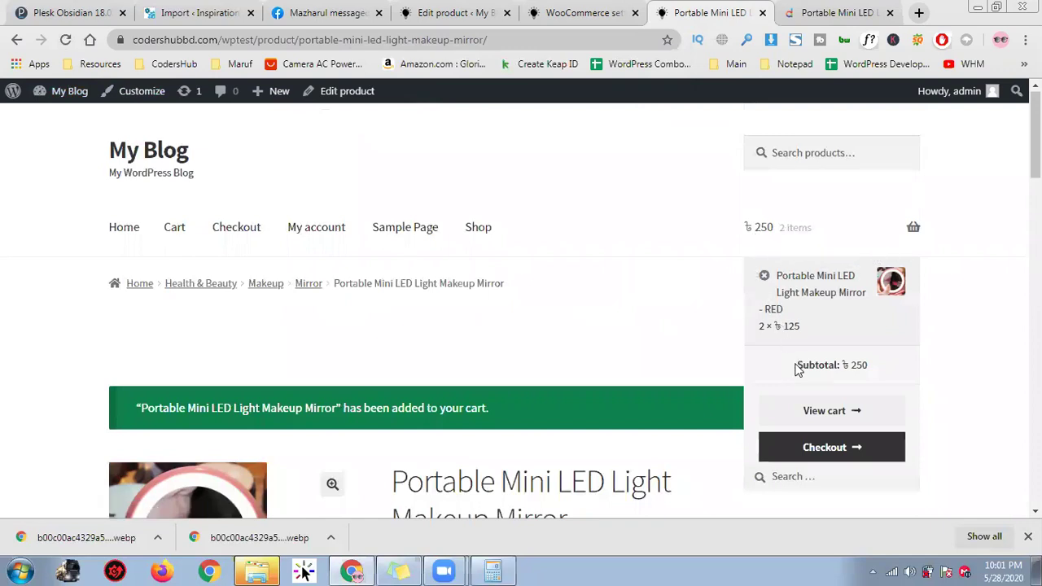
click(861, 421)
scroll(705, 342, down, 10)
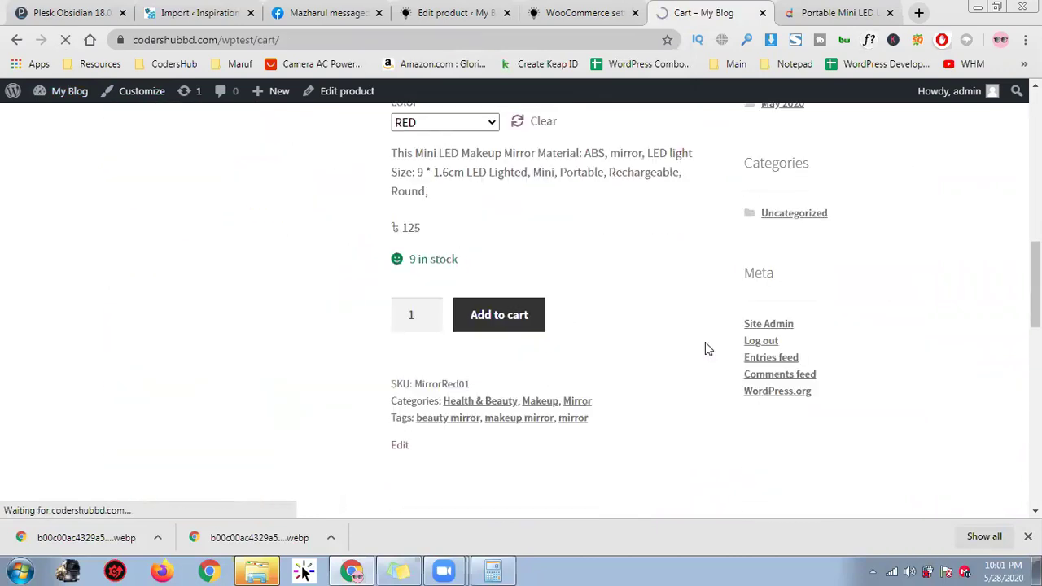
scroll(652, 297, down, 4)
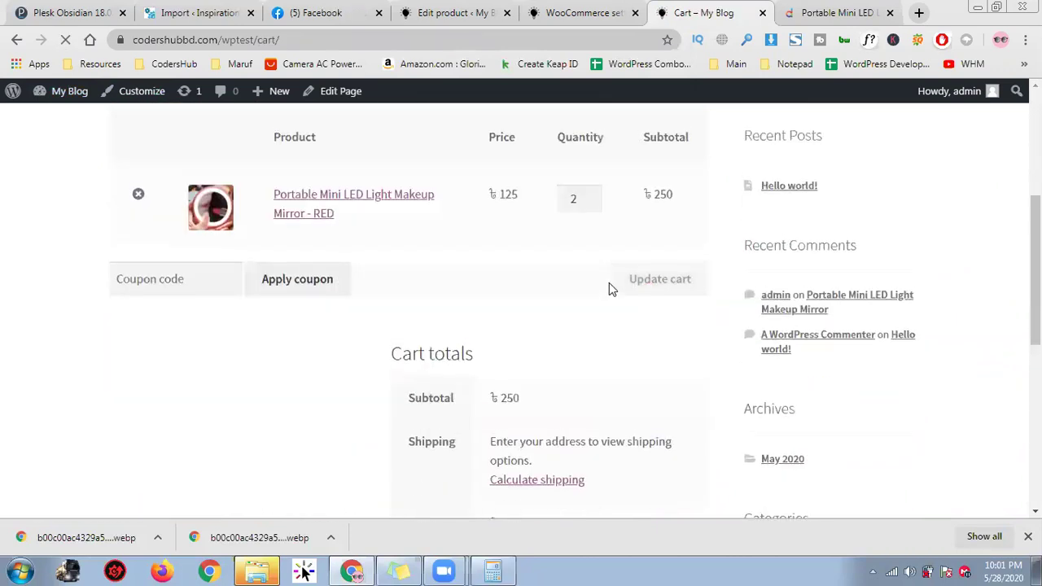
scroll(603, 286, up, 2)
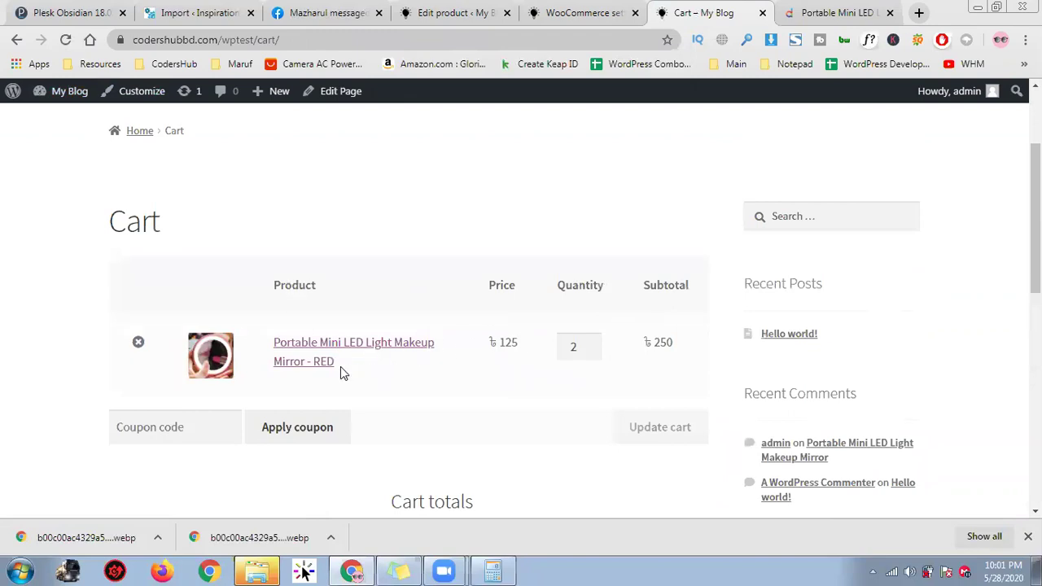
scroll(681, 326, down, 1)
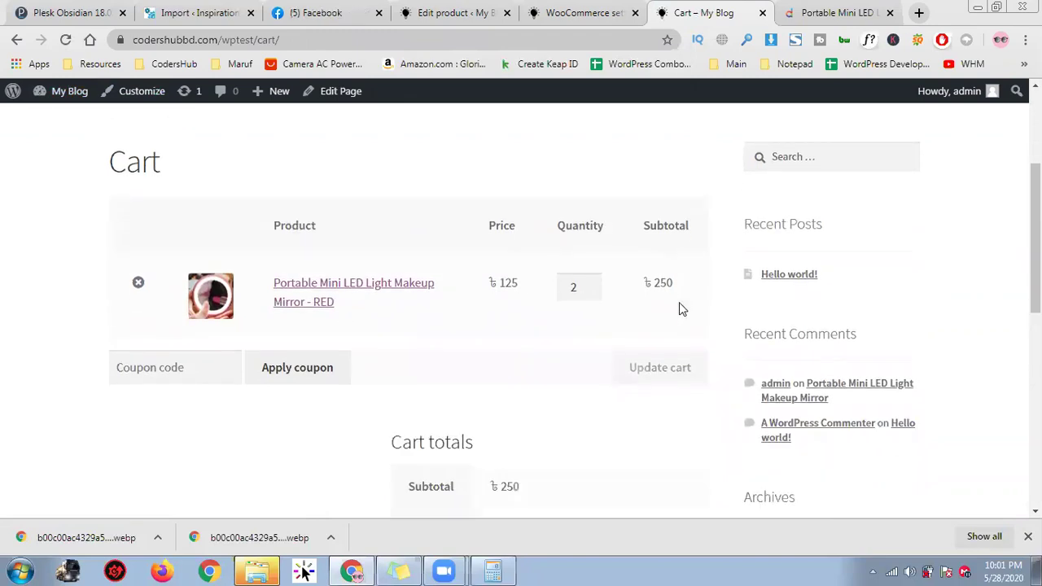
scroll(244, 326, down, 2)
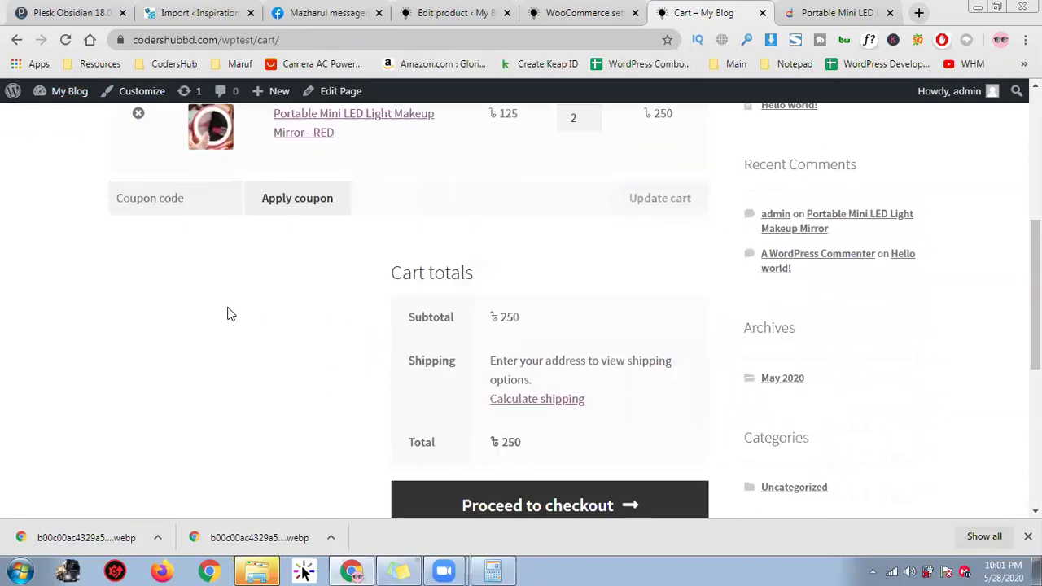
click(225, 200)
click(2, 231)
drag(490, 363, 559, 363)
click(637, 364)
scroll(570, 390, down, 1)
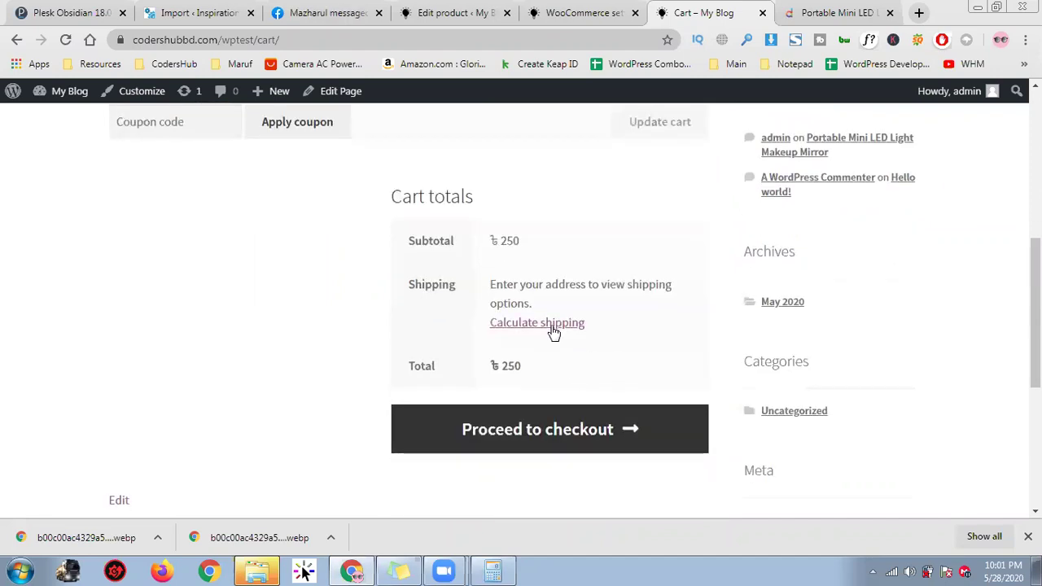
Step: Open the cart's shipping calculator and expand its country selection
scroll(584, 365, down, 2)
scroll(571, 300, up, 1)
click(559, 248)
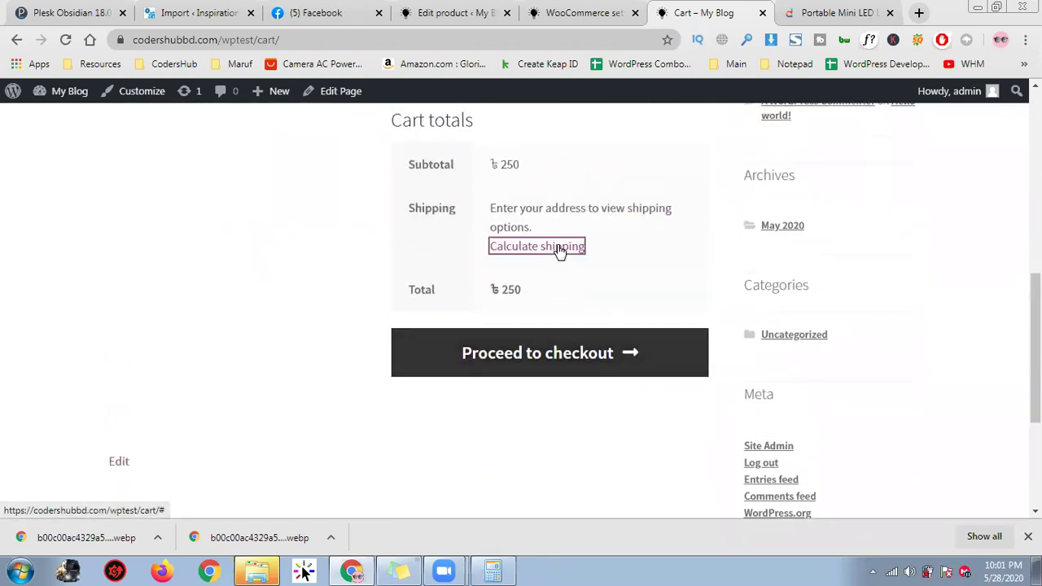
click(607, 287)
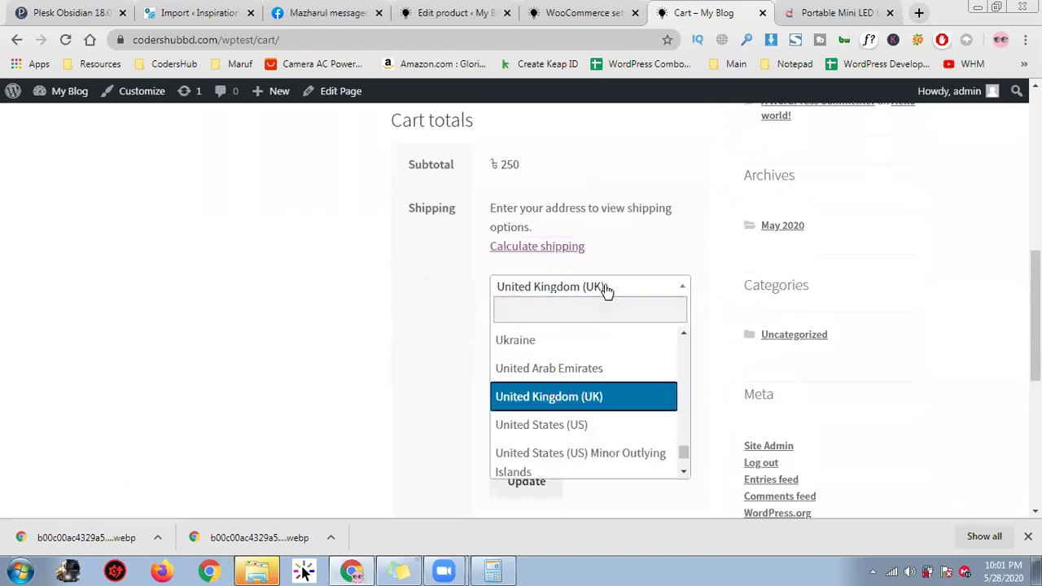
text(ban)
key(BackSpace)
text(n)
key(BackSpace)
key(BackSpace)
key(BackSpace)
text(ma)
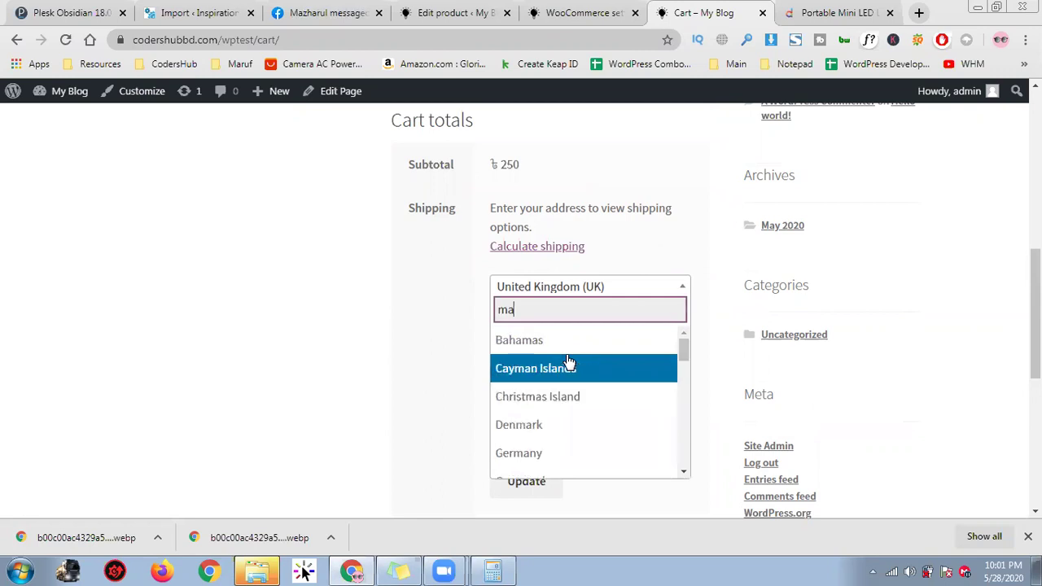
text(nik)
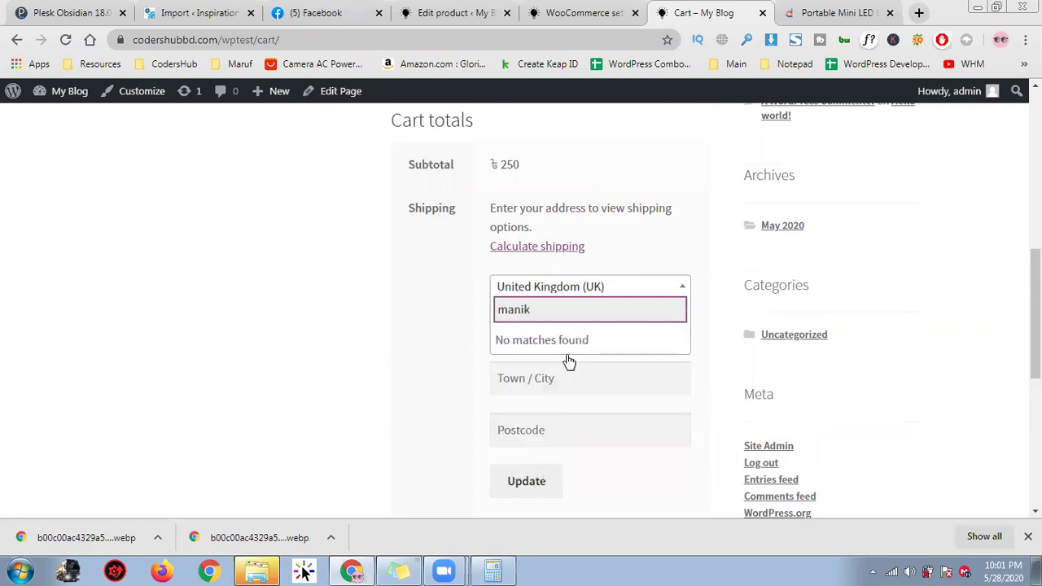
key(BackSpace)
key(BackSpace)
key(BackSpace)
key(BackSpace)
key(BackSpace)
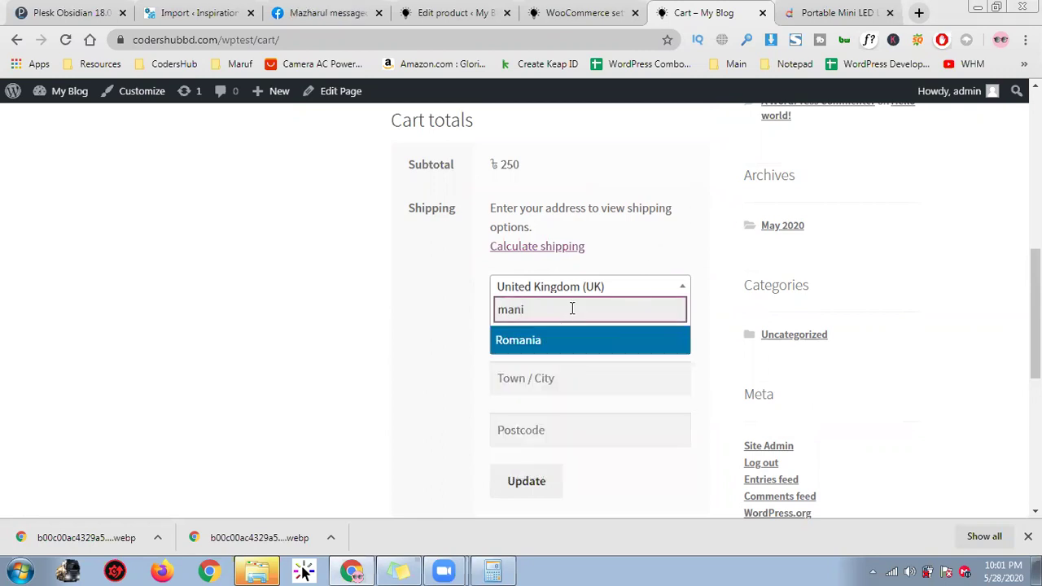
Step: Find Bangladesh in the country selection and set it as the shipping country
text(banga)
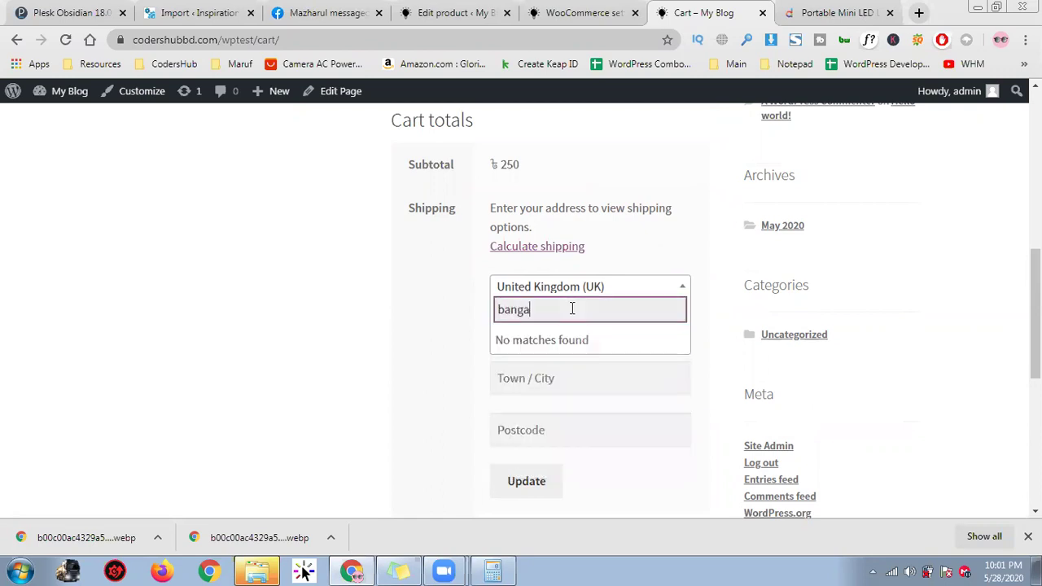
key(BackSpace)
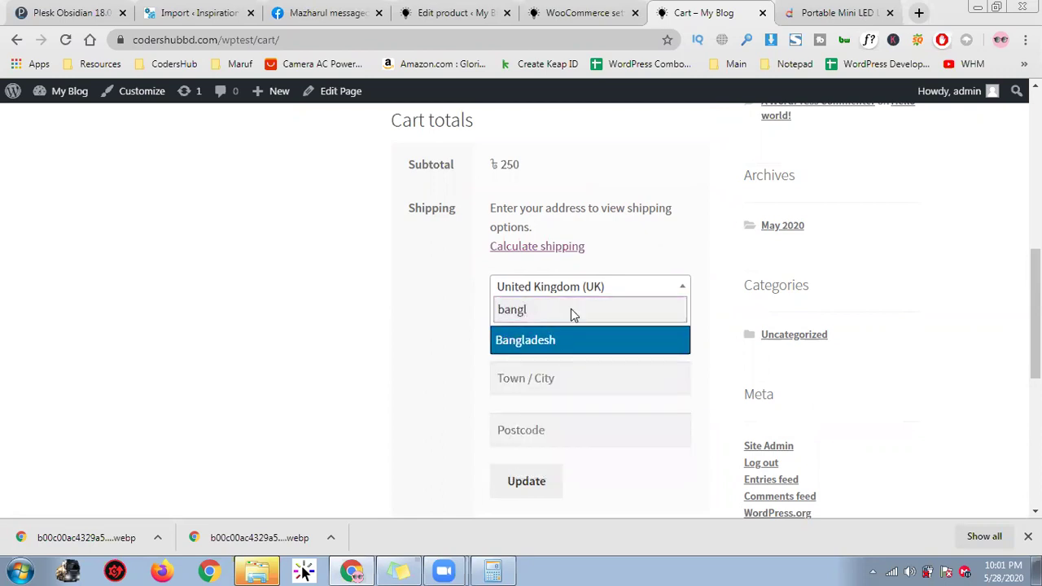
key(Return)
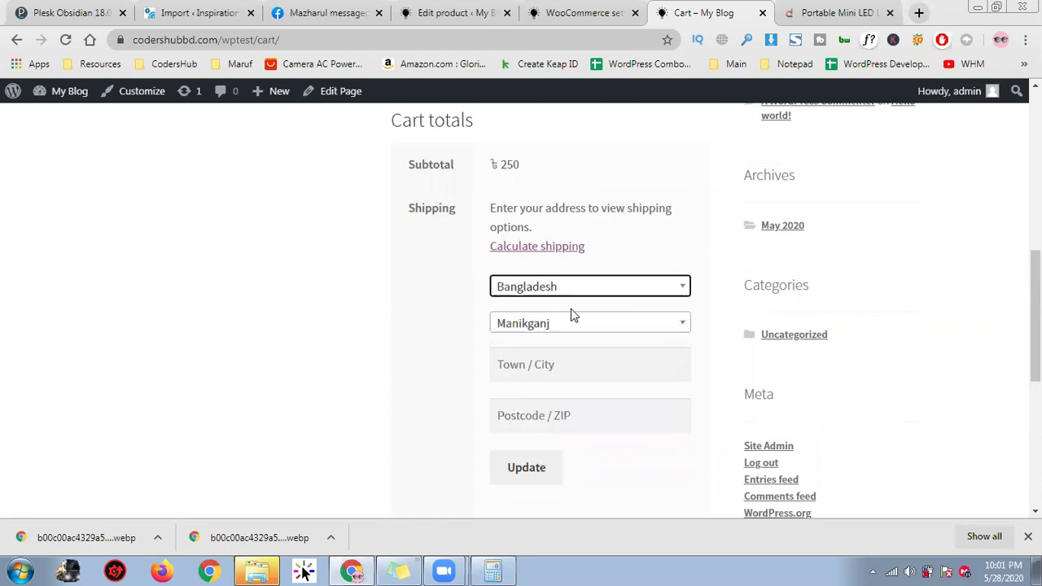
Step: Fill in the town Manikganj and district Dhaka from the autofill suggestion, set the postcode to 1800 and update the shipping
click(567, 367)
text(mani)
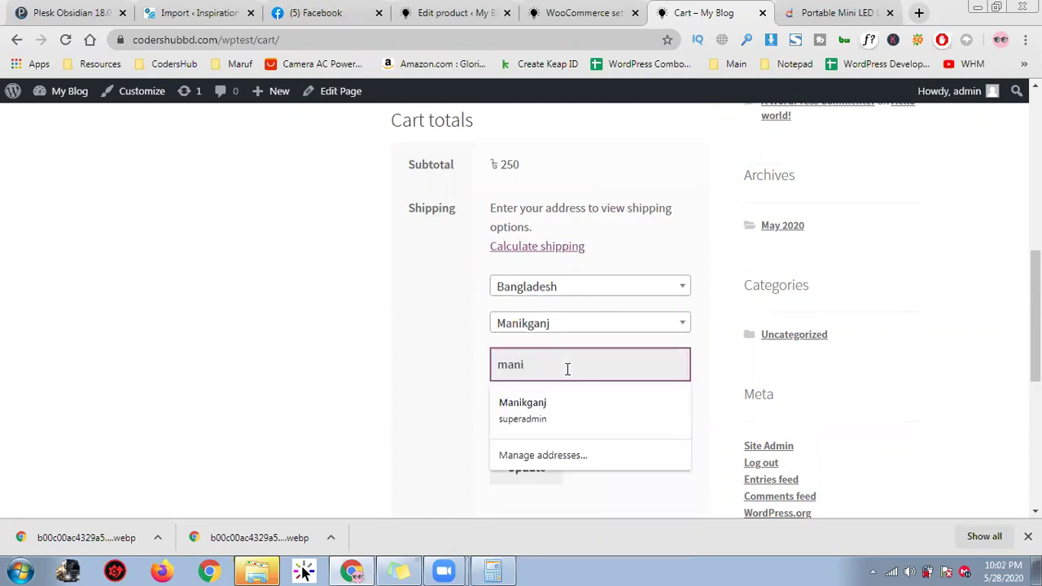
key(Down)
key(Return)
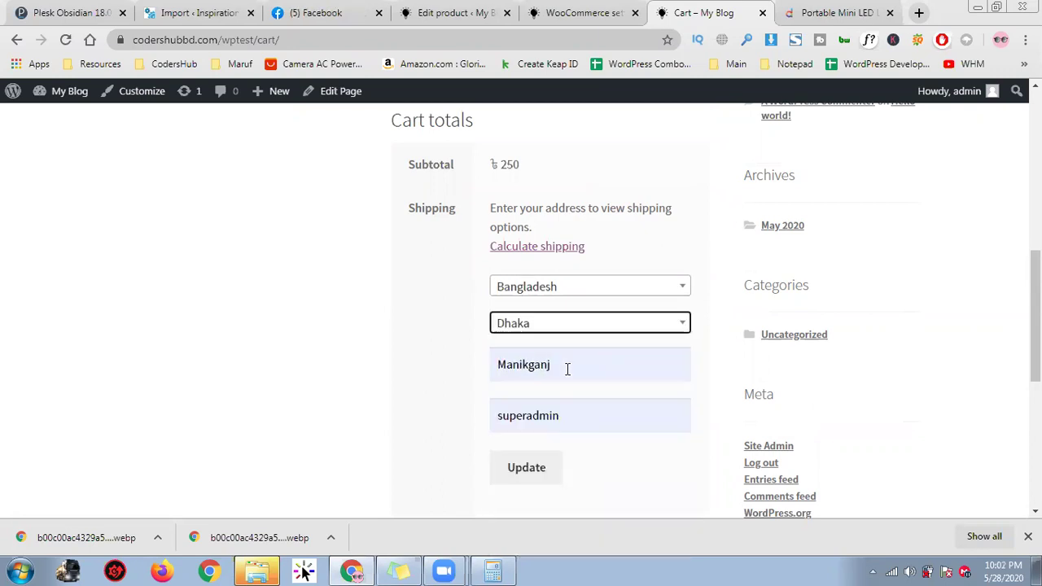
click(583, 409)
text(1800)
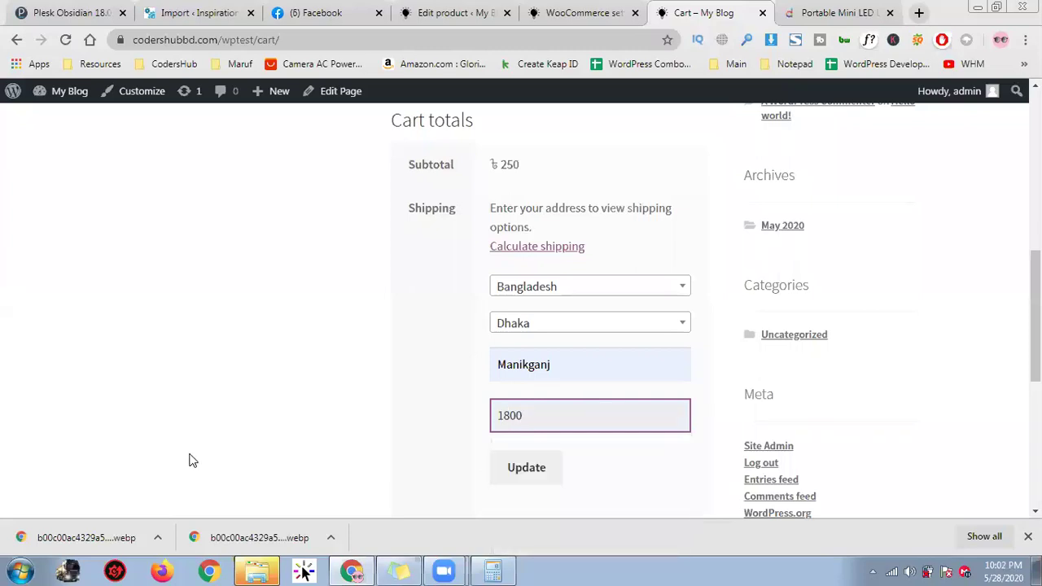
scroll(394, 367, down, 2)
click(531, 324)
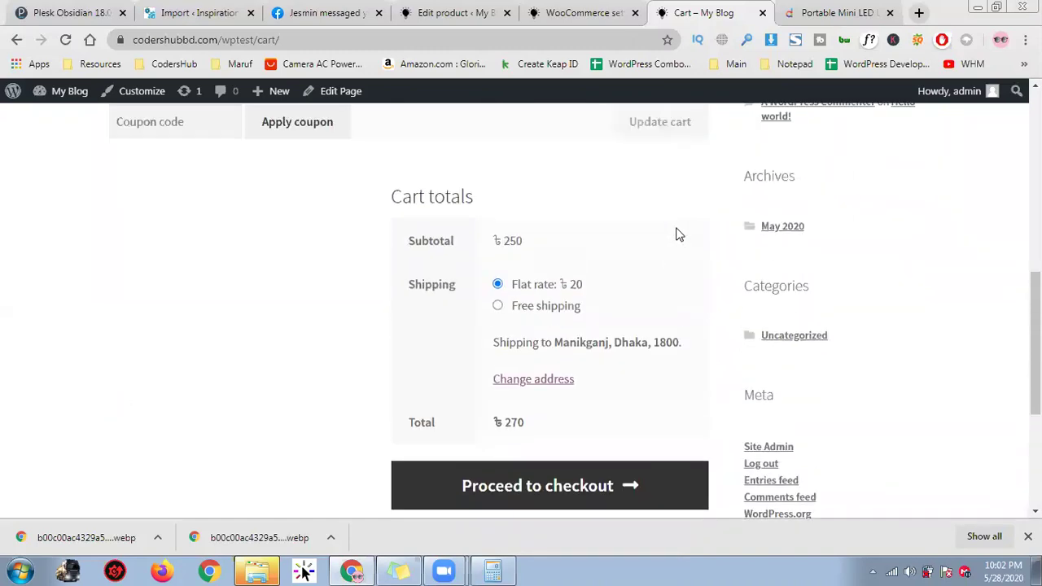
Step: Choose Free shipping for the cart and check the Dhaka district in the shipping destination
click(498, 306)
drag(617, 348, 644, 348)
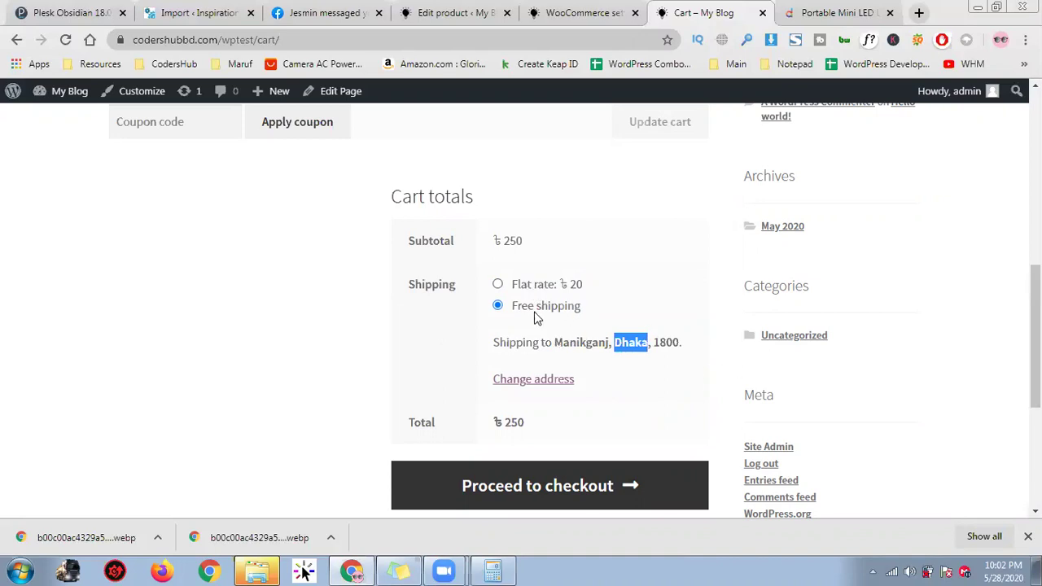
Step: Change the shipping address district to Manikganj and update the cart's shipping
click(536, 386)
scroll(768, 421, down, 2)
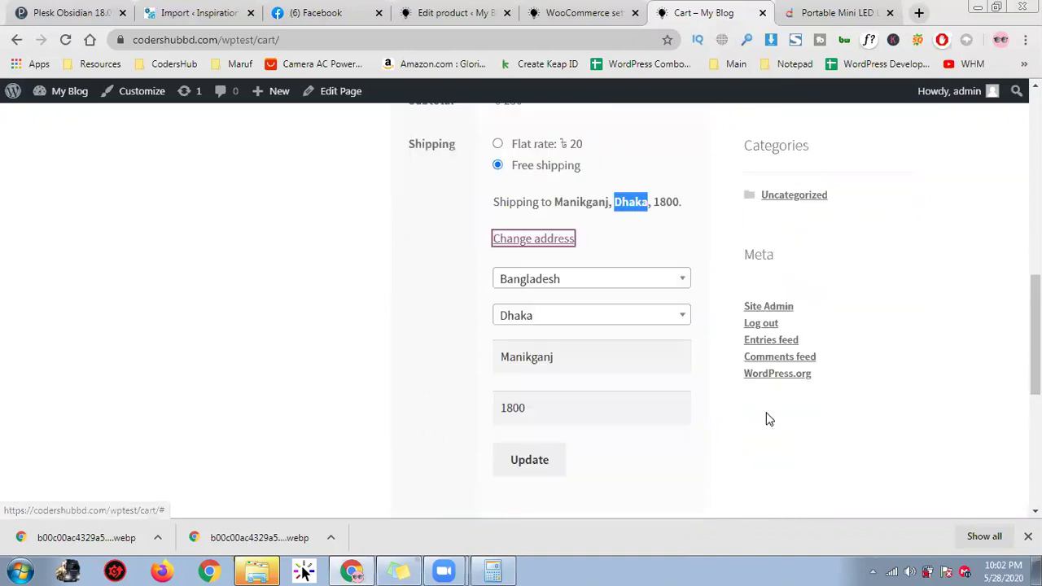
click(604, 308)
text(mani)
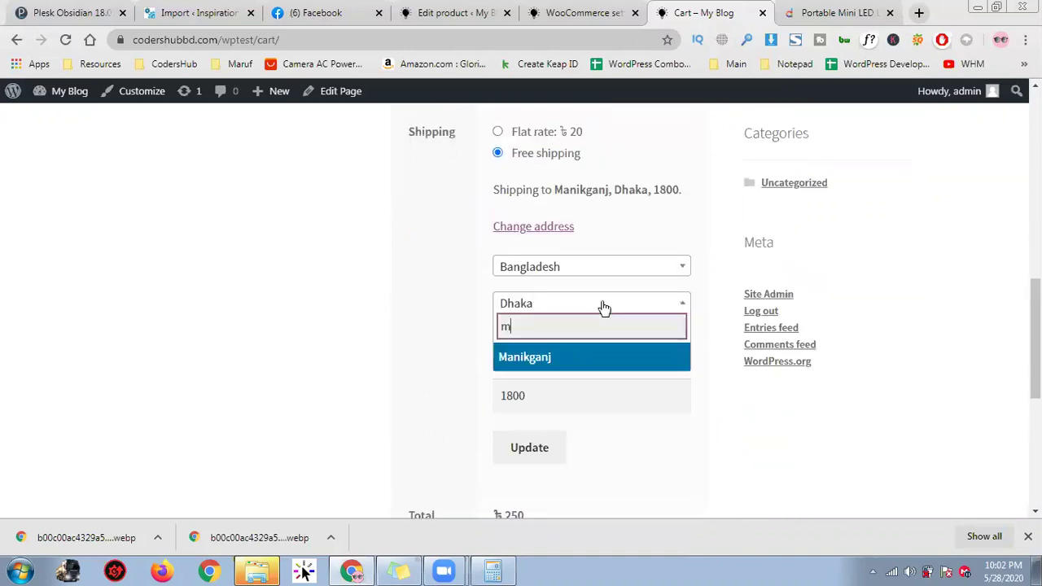
key(Return)
scroll(604, 308, down, 3)
click(526, 230)
scroll(717, 320, up, 2)
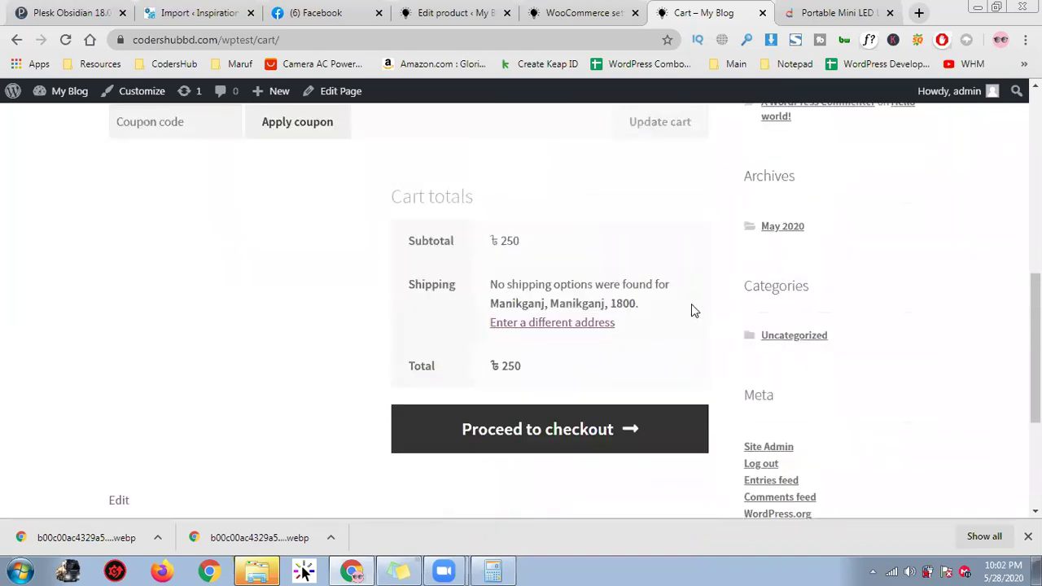
Step: Examine the shipping notice shown in the cart totals for the Manikganj address
triple_click(552, 281)
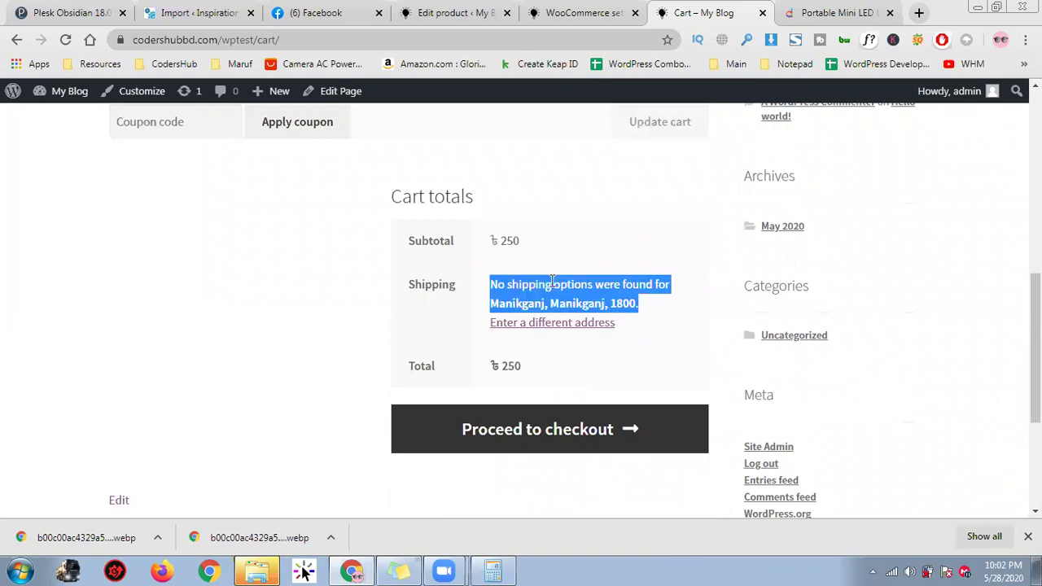
click(594, 282)
triple_click(600, 281)
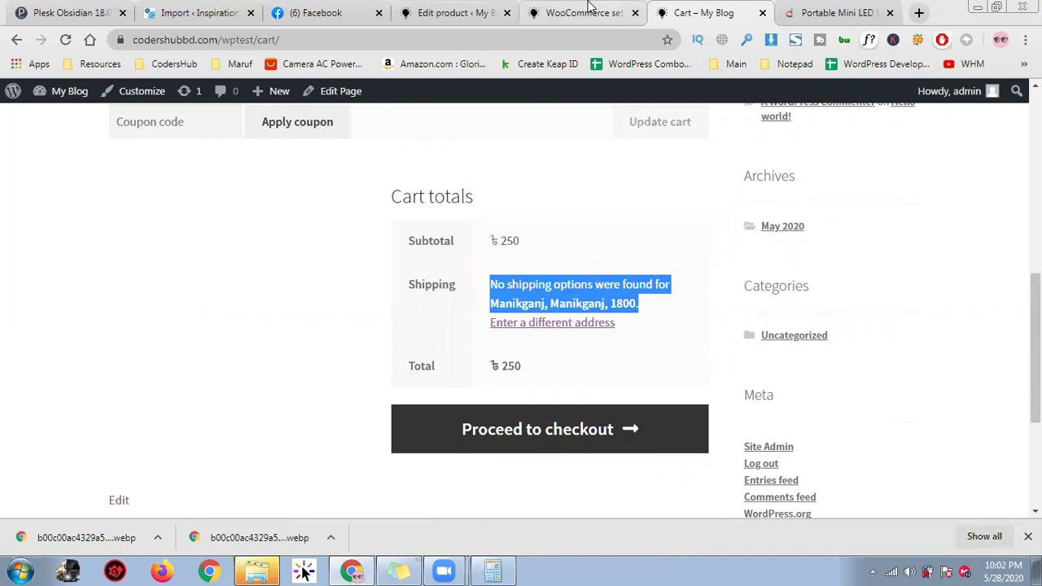
Step: Return to the Dhaka zone settings, review the Free shipping method's requirement and minimum amount, and save it without changes
click(592, 8)
scroll(440, 328, down, 5)
mouse_move(391, 397)
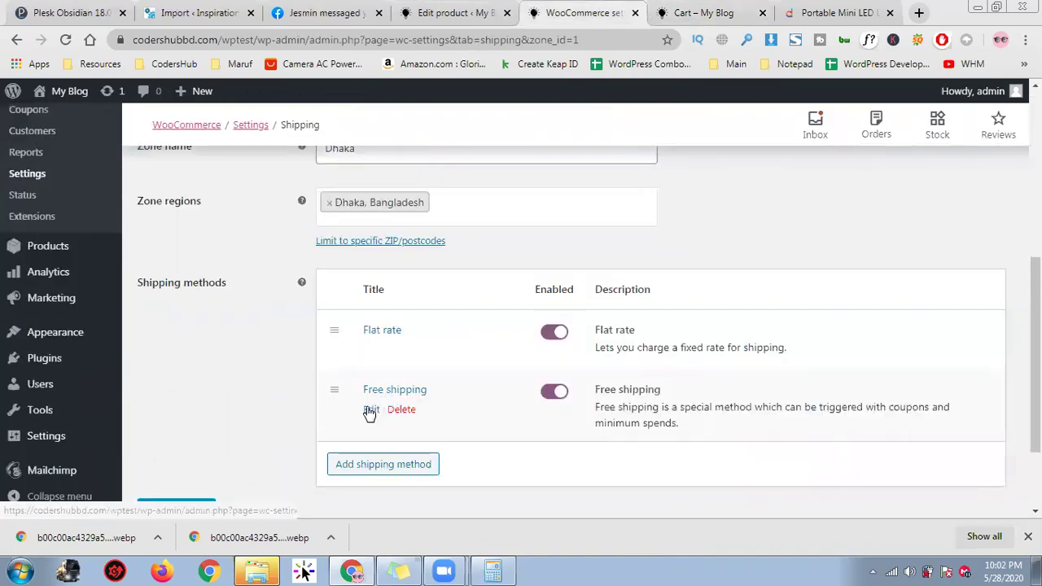
click(371, 411)
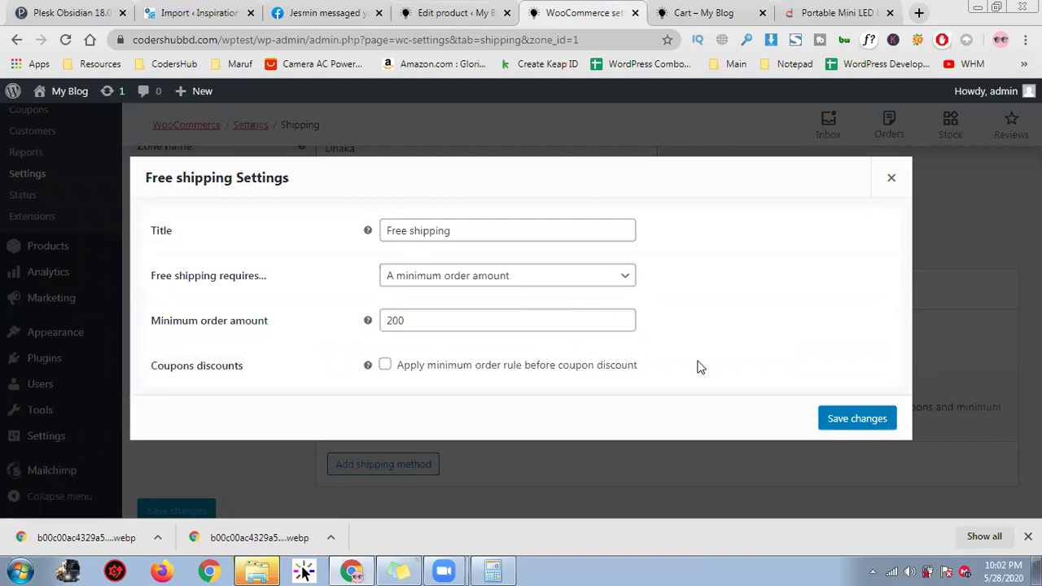
click(865, 420)
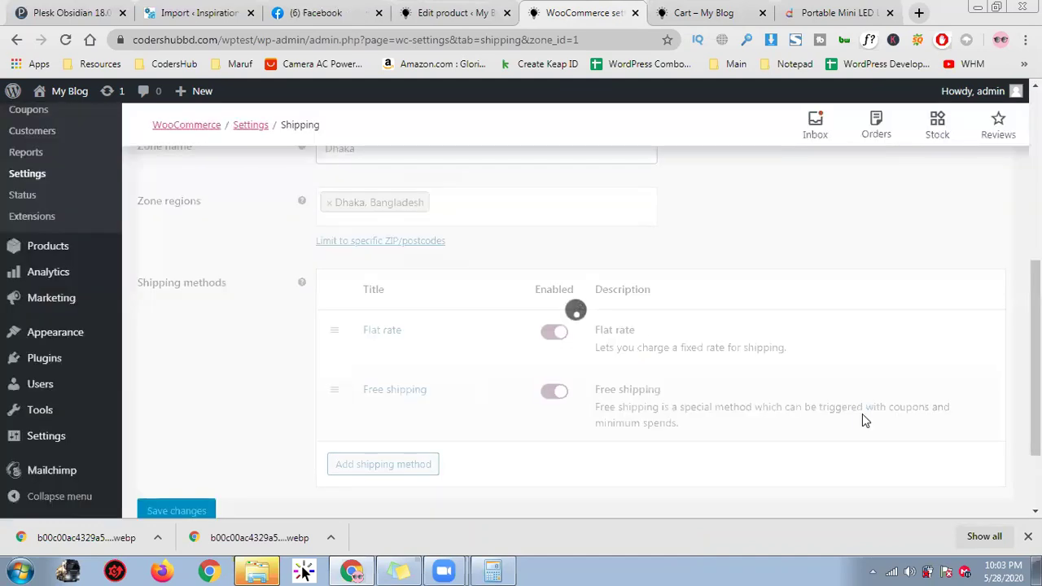
Step: Look at the shipping method types that can be added to the Dhaka zone
click(400, 464)
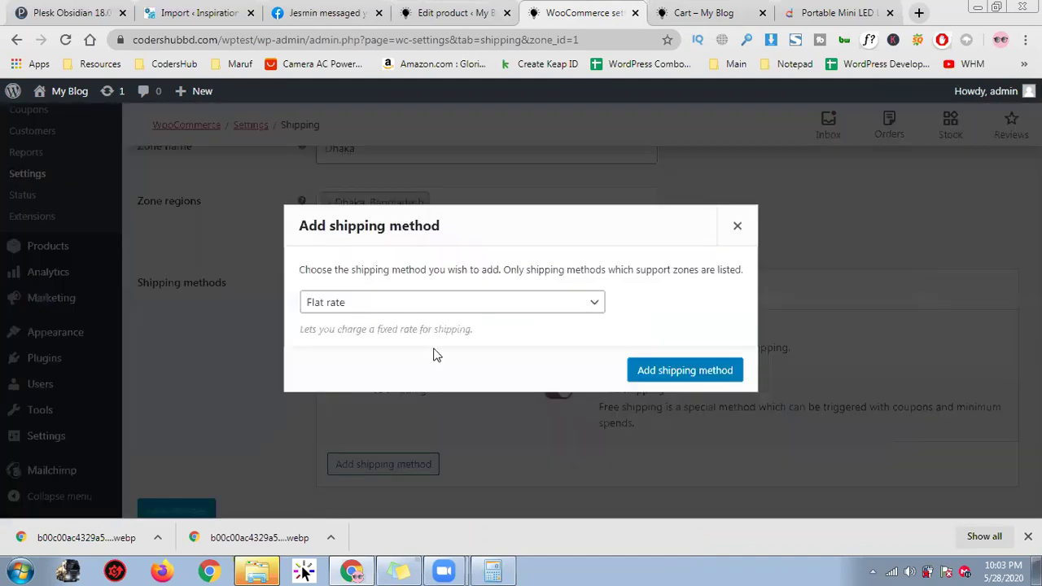
click(425, 307)
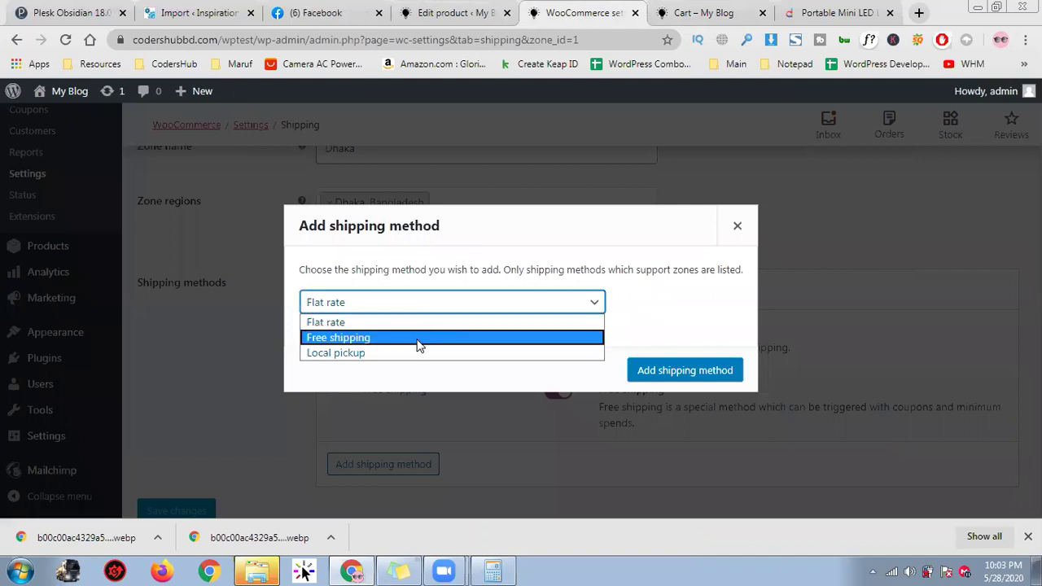
click(468, 12)
Step: Return to the cart and examine the shipping notice in the cart totals for the Manikganj district
click(749, 12)
click(735, 296)
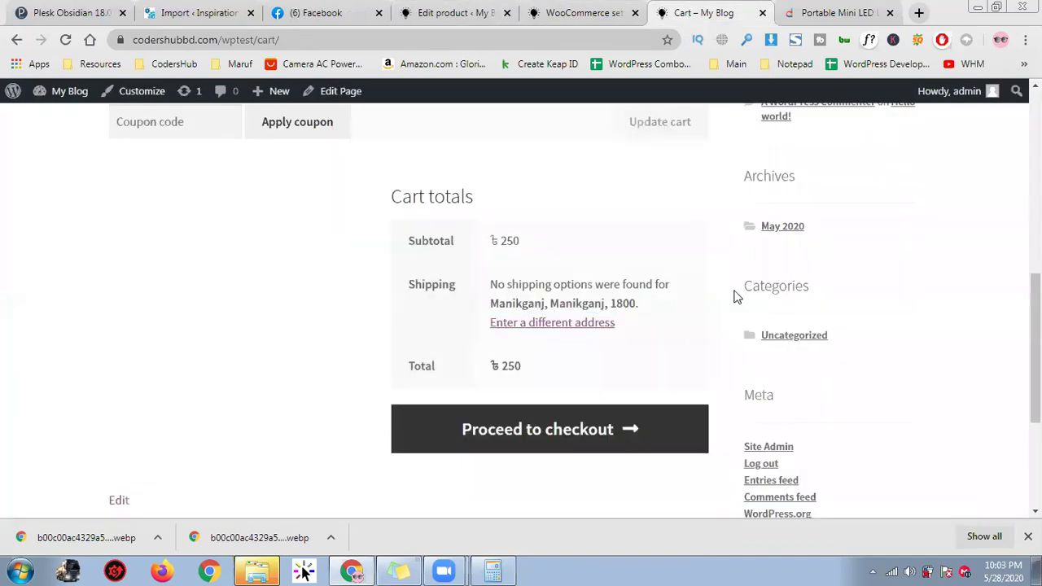
click(519, 328)
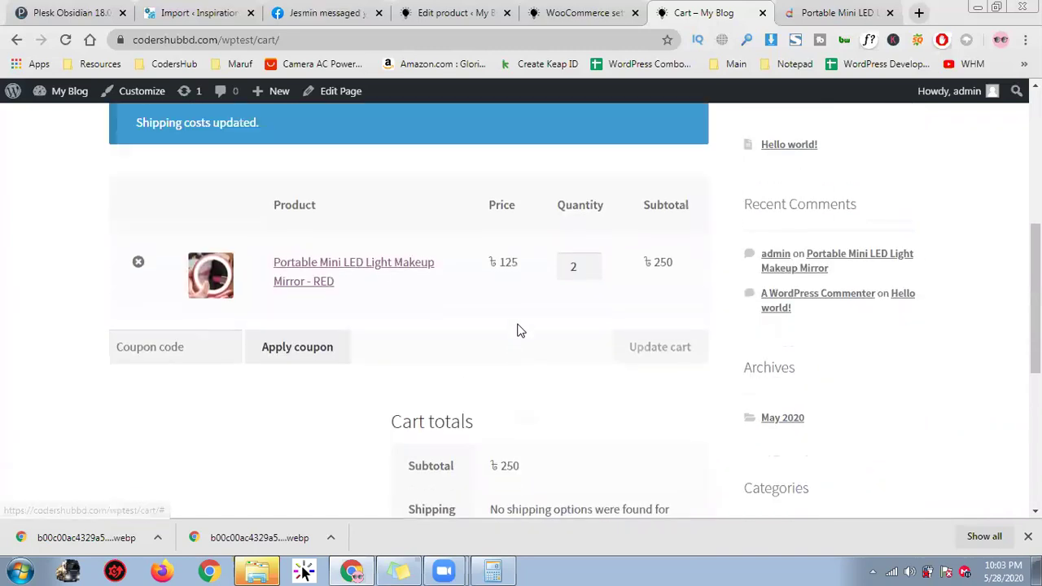
scroll(599, 274, down, 3)
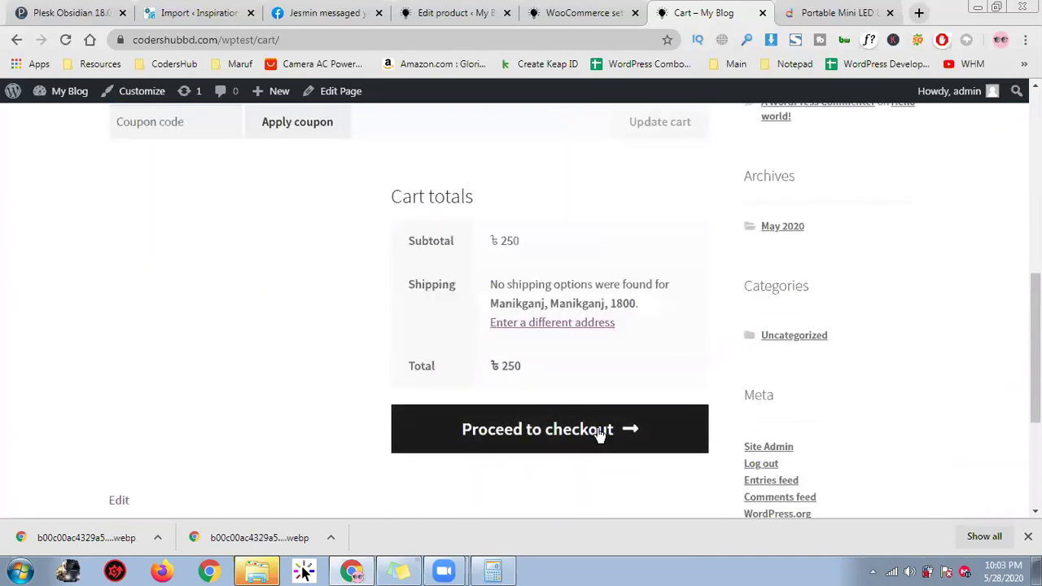
triple_click(587, 287)
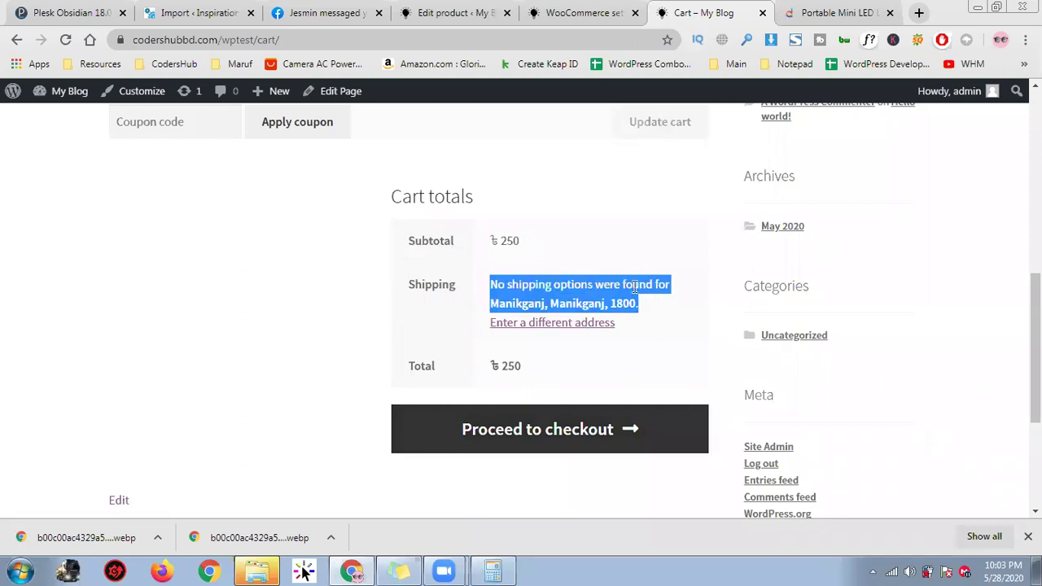
click(635, 288)
double_click(624, 281)
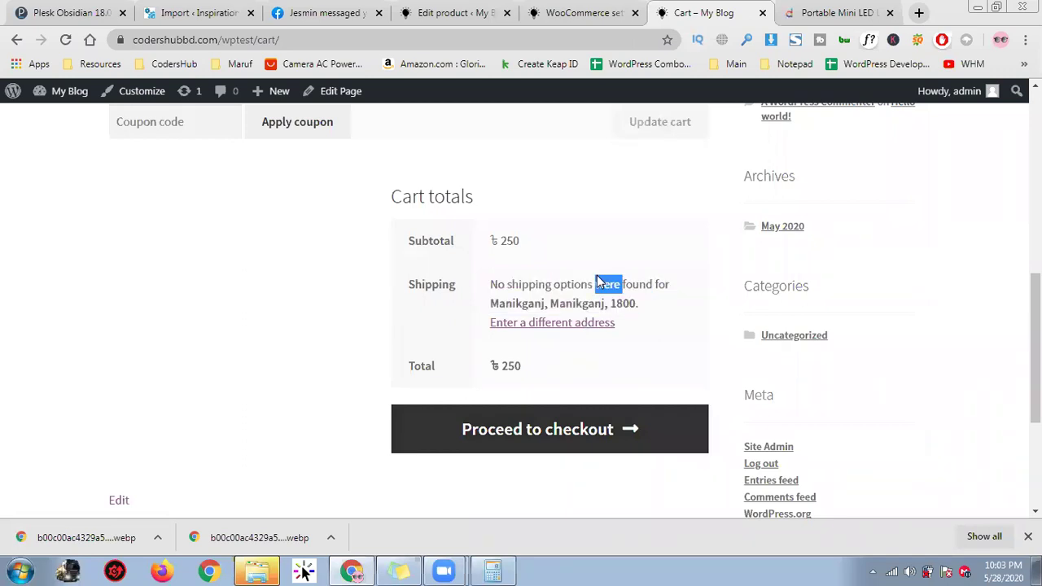
triple_click(598, 281)
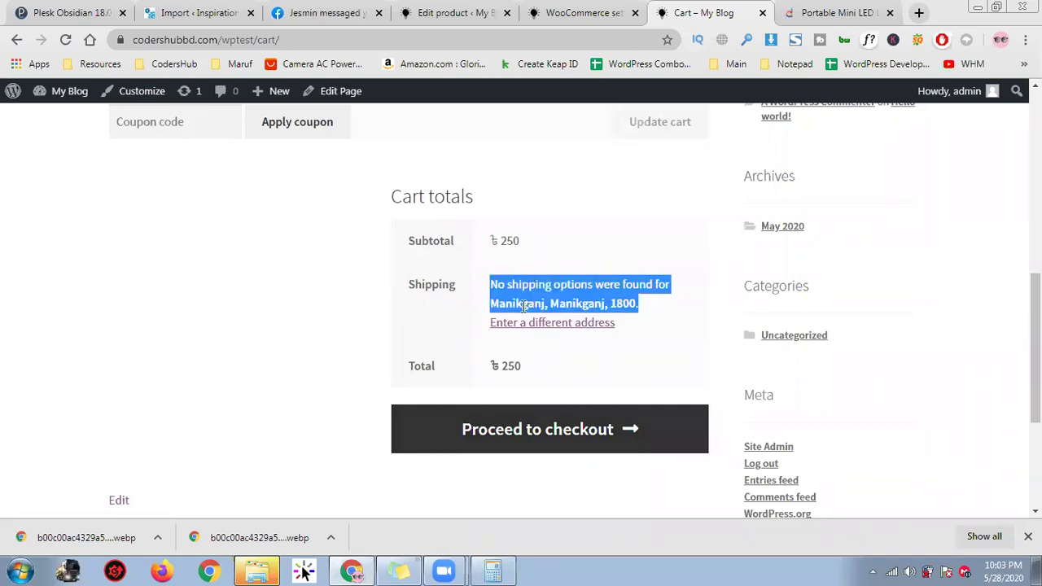
click(615, 281)
triple_click(616, 282)
Step: Change the district in the cart's shipping address to Dhaka and update the shipping
click(587, 323)
click(602, 401)
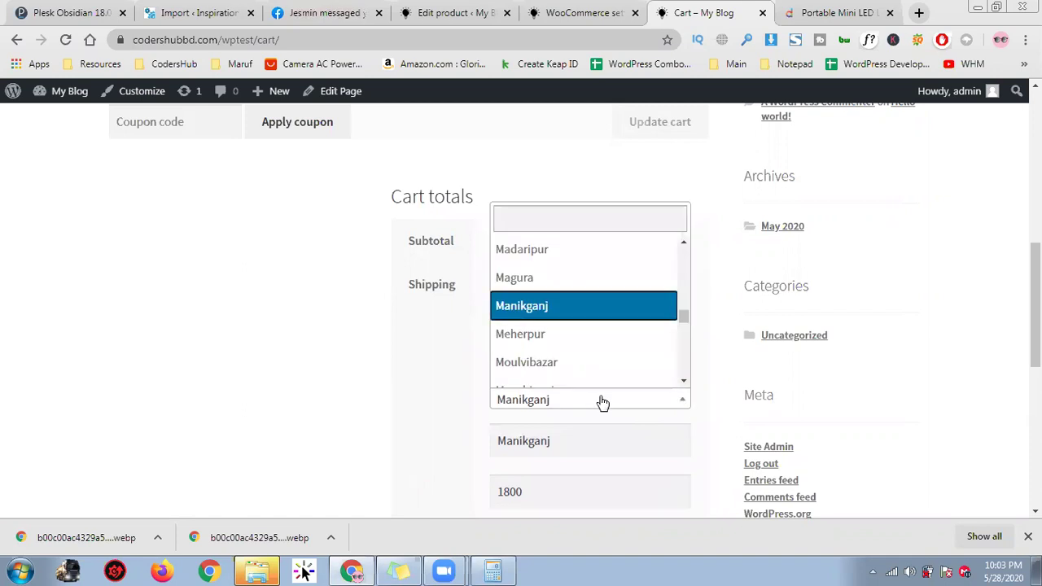
text(dh)
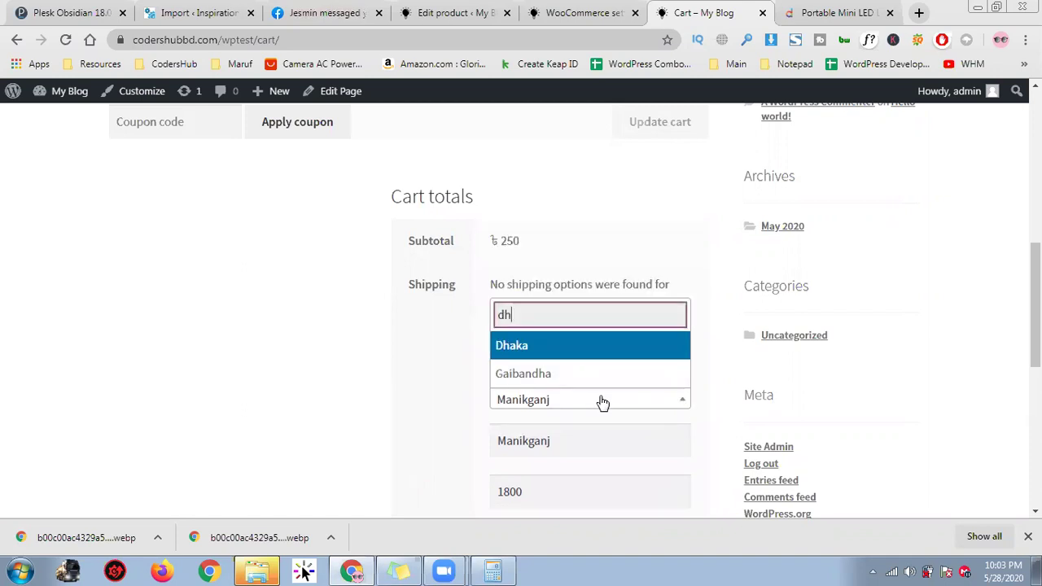
key(Return)
click(468, 389)
scroll(616, 360, down, 2)
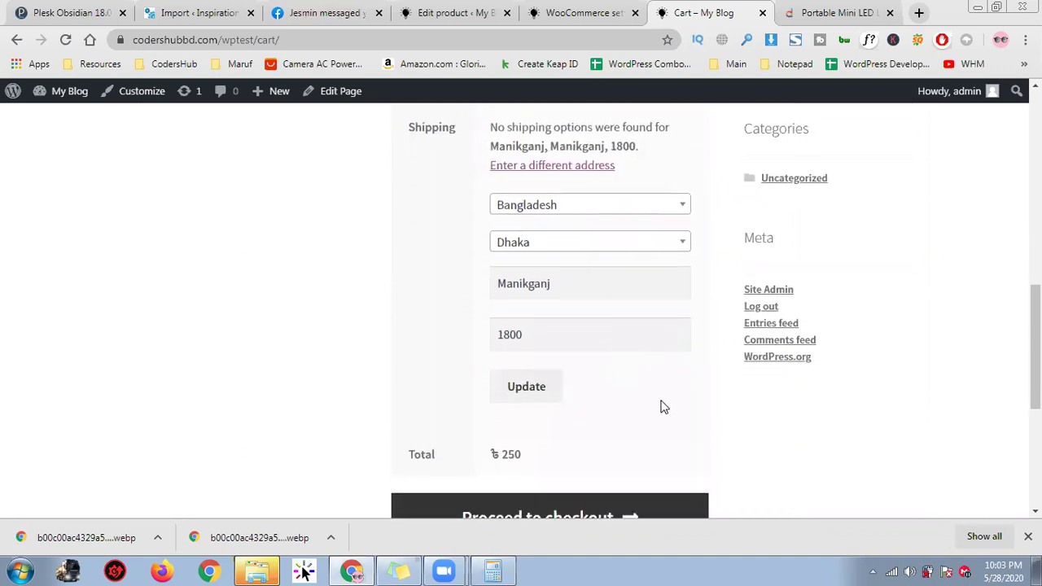
scroll(662, 407, down, 1)
click(547, 328)
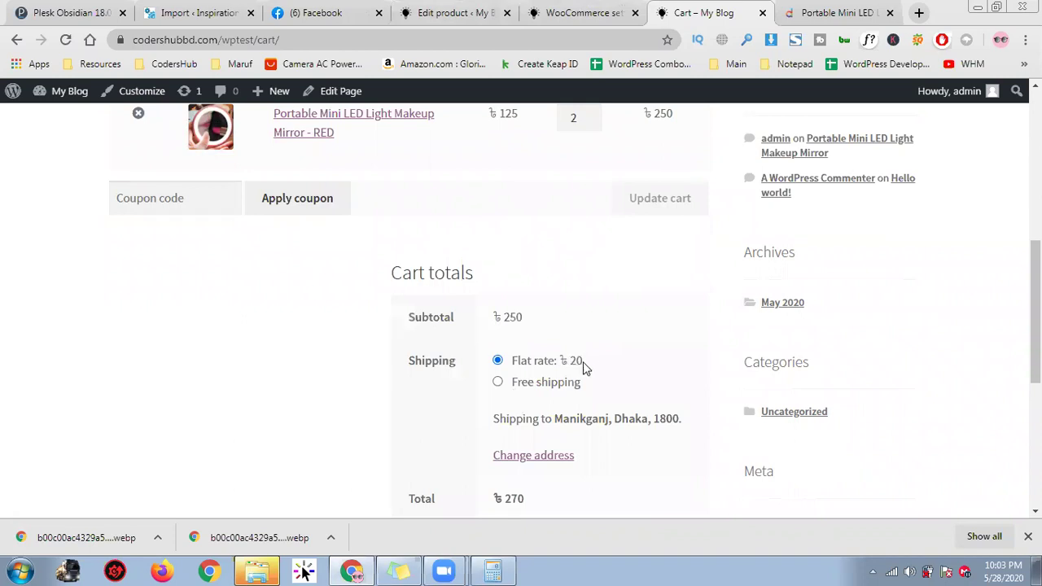
Step: Choose Free shipping for the cart, check the product subtotal, and proceed to checkout
click(499, 386)
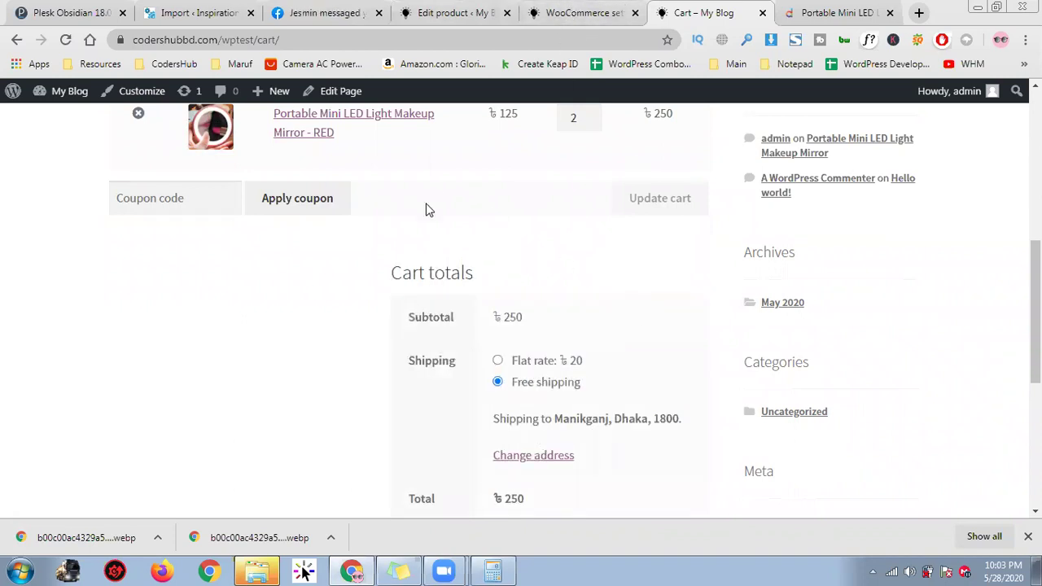
scroll(570, 208, up, 1)
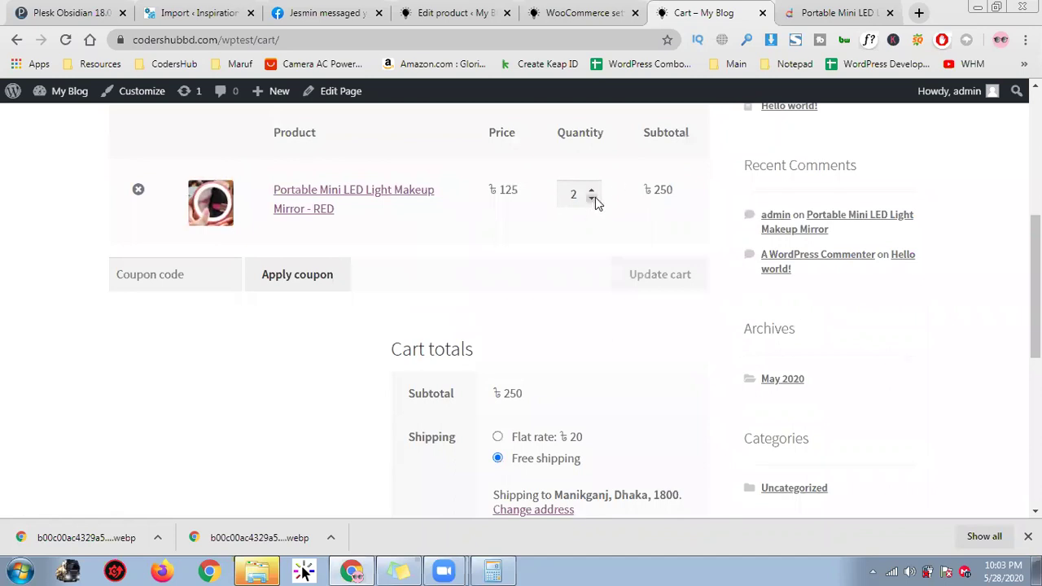
double_click(663, 191)
scroll(669, 260, down, 4)
click(605, 336)
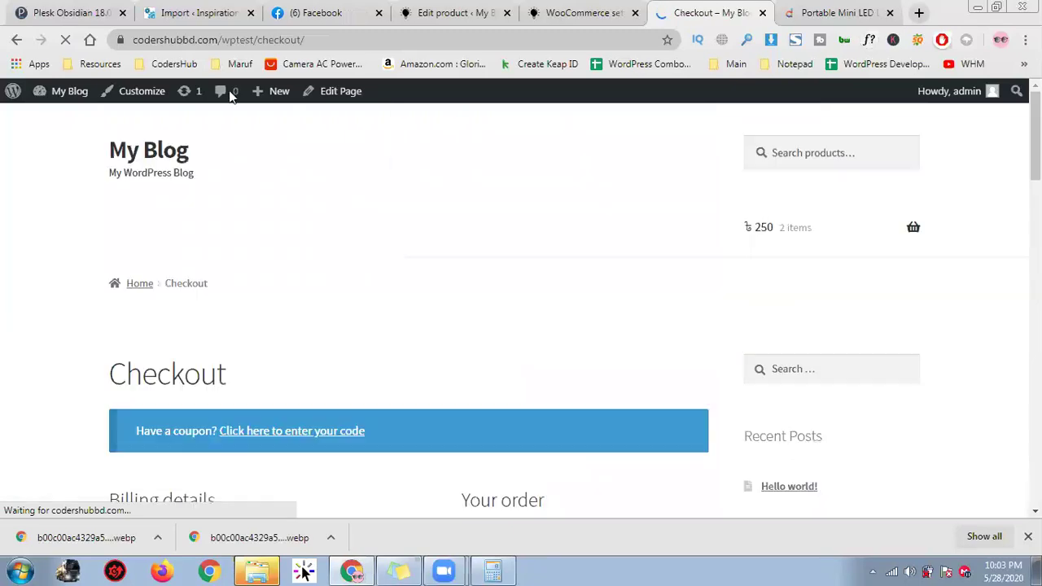
Step: Look over the checkout page and fill in the billing details from the first saved address
scroll(316, 335, down, 5)
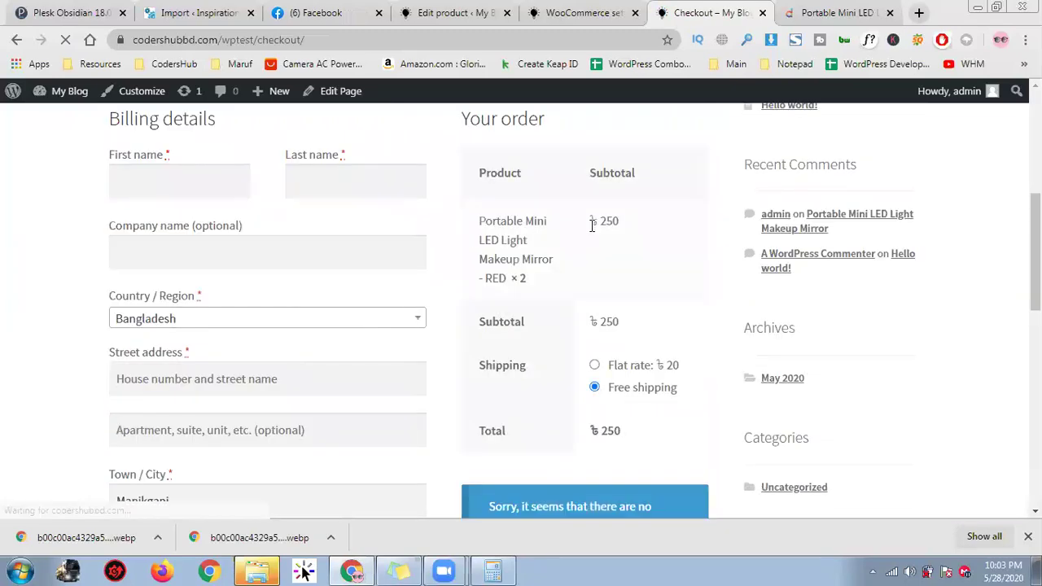
scroll(651, 301, down, 5)
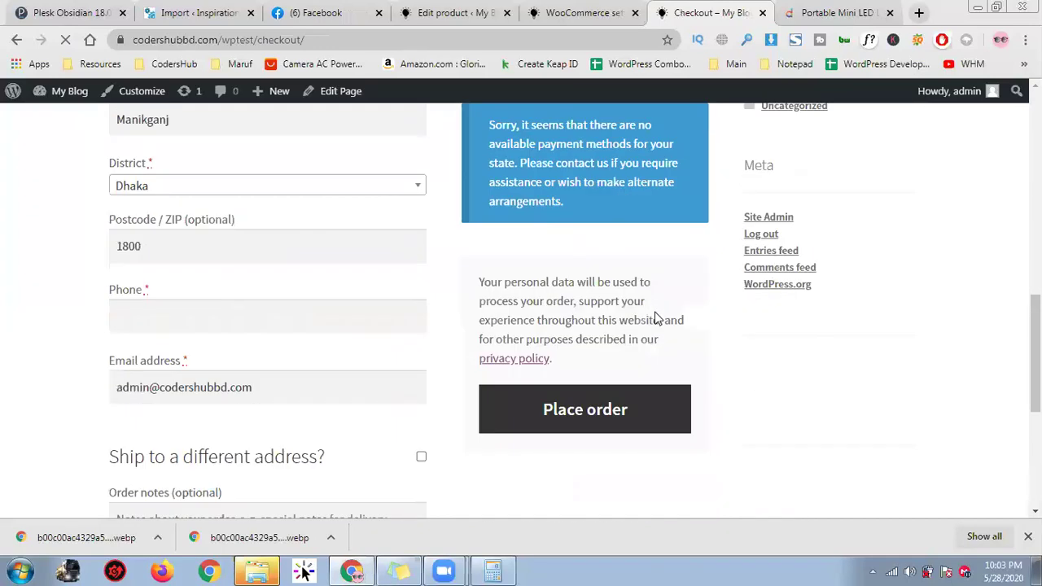
scroll(635, 353, down, 2)
scroll(452, 364, up, 8)
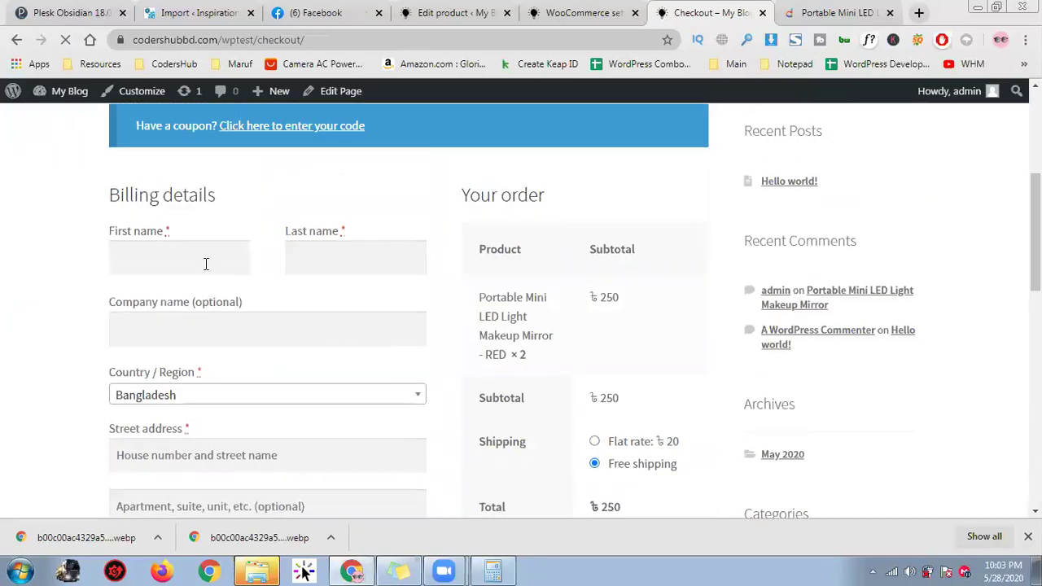
click(193, 257)
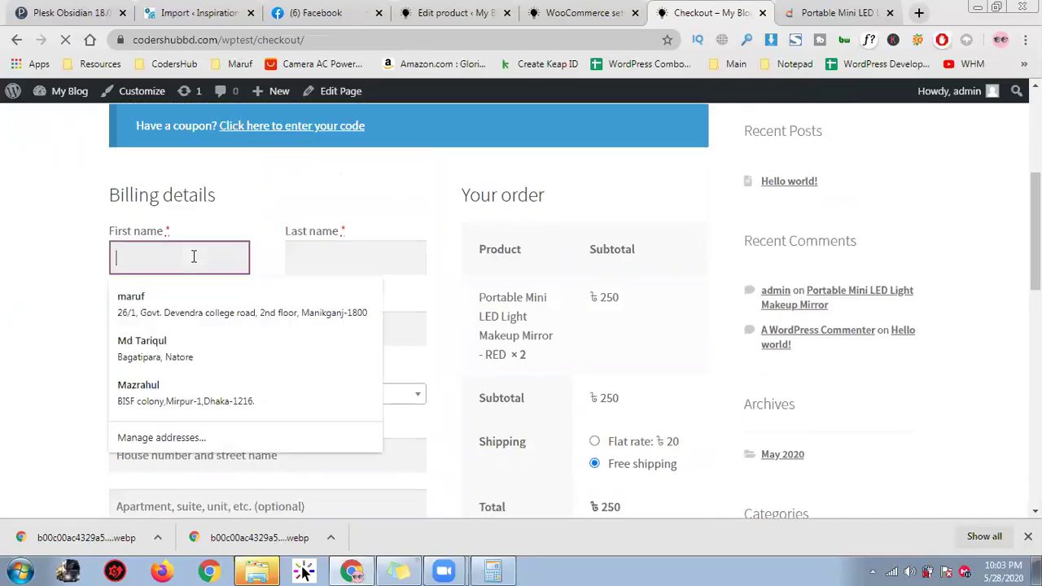
click(194, 299)
Step: Review the filled-in billing details and replace the wrong postcode entry with the customer's postcode
scroll(194, 285, down, 4)
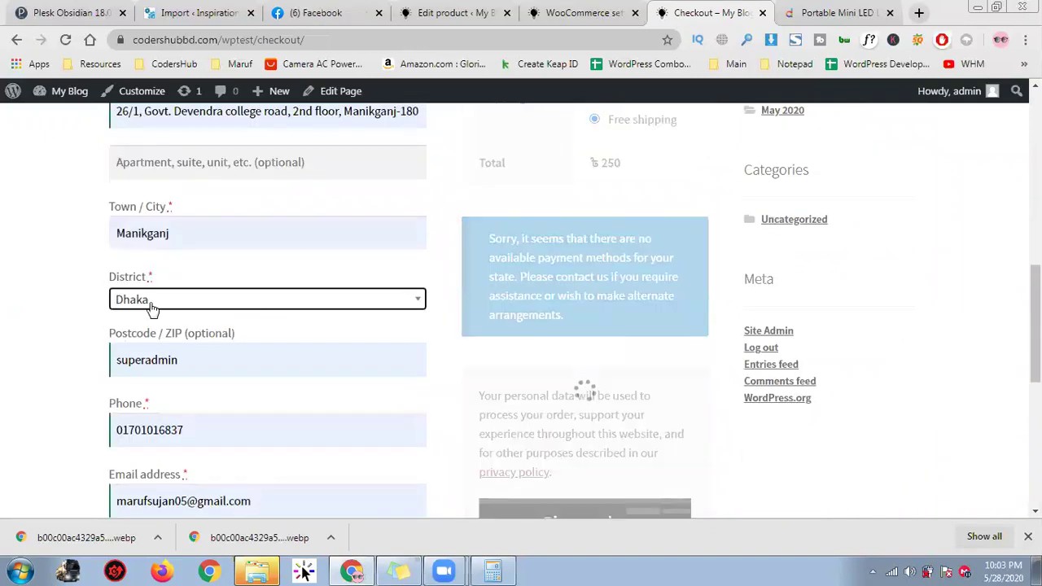
scroll(351, 223, down, 3)
scroll(432, 249, down, 1)
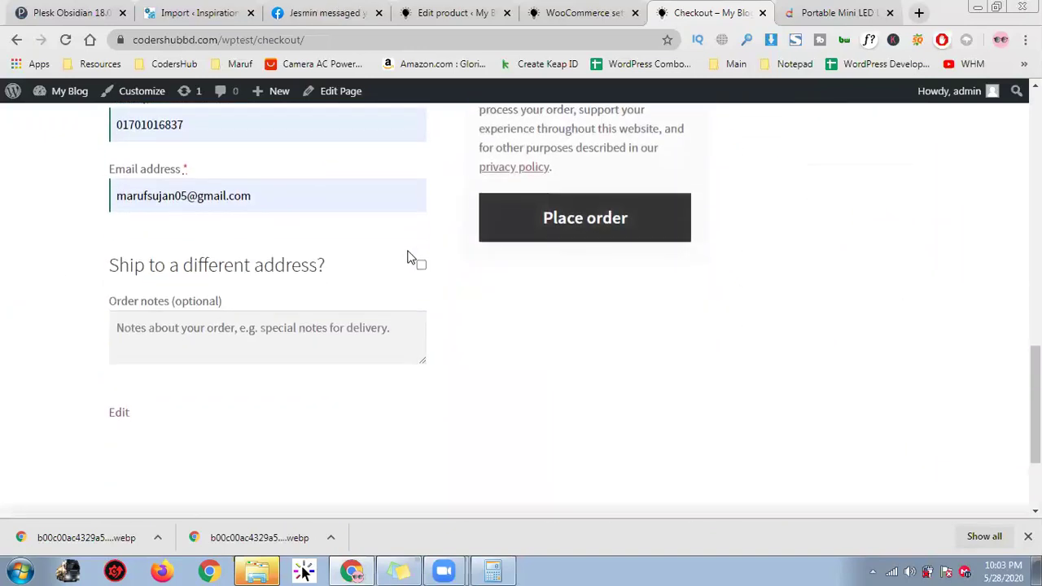
scroll(435, 335, up, 2)
scroll(433, 336, up, 4)
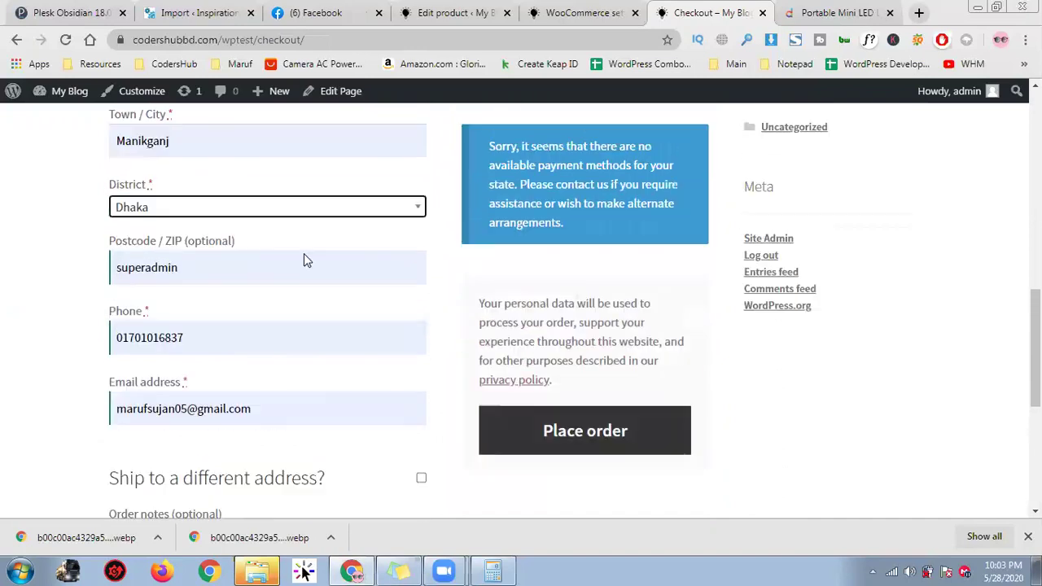
scroll(149, 168, up, 1)
scroll(171, 179, up, 2)
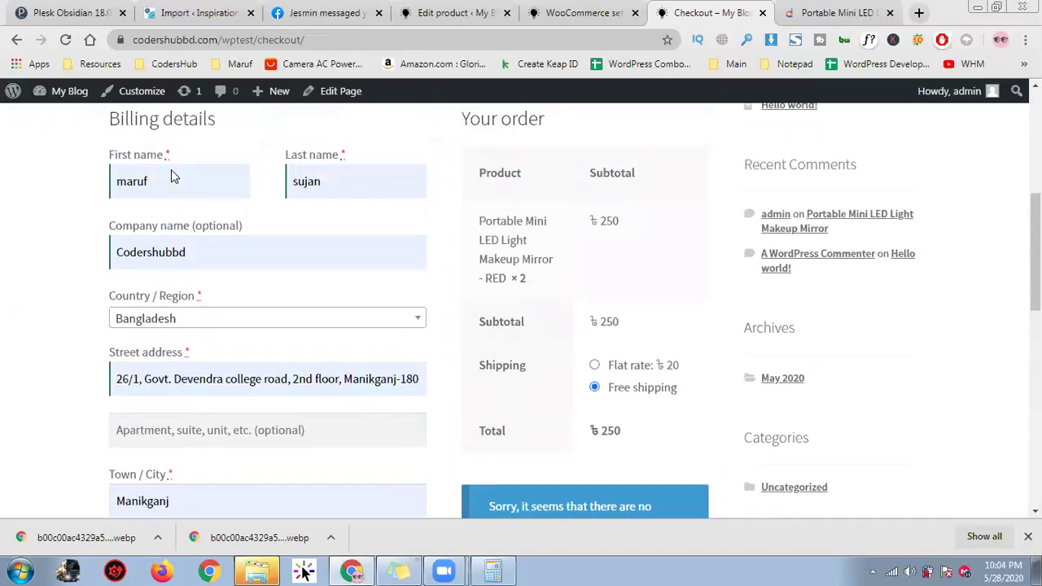
scroll(295, 317, down, 3)
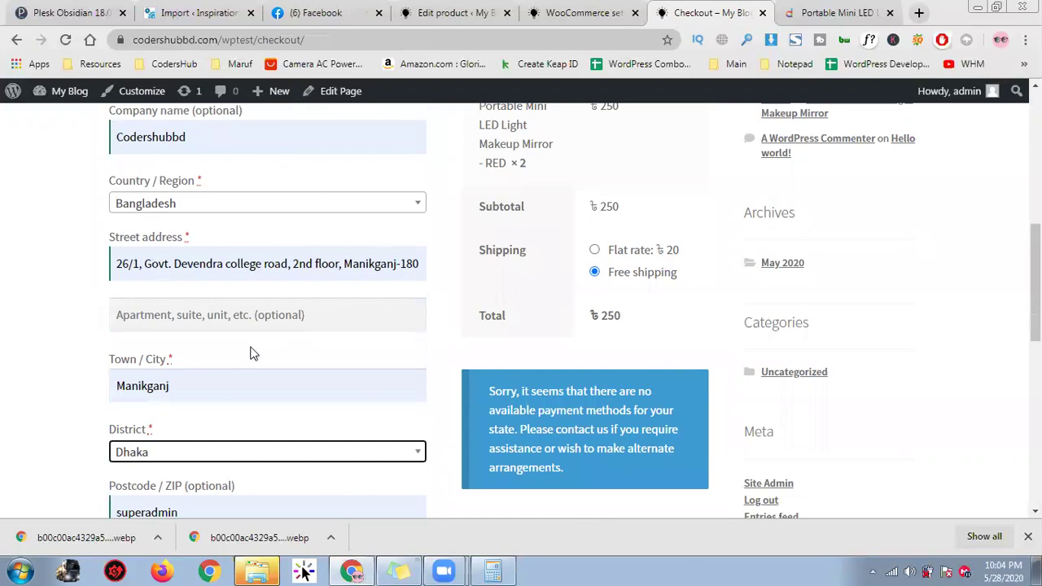
scroll(312, 388, down, 2)
scroll(160, 307, down, 1)
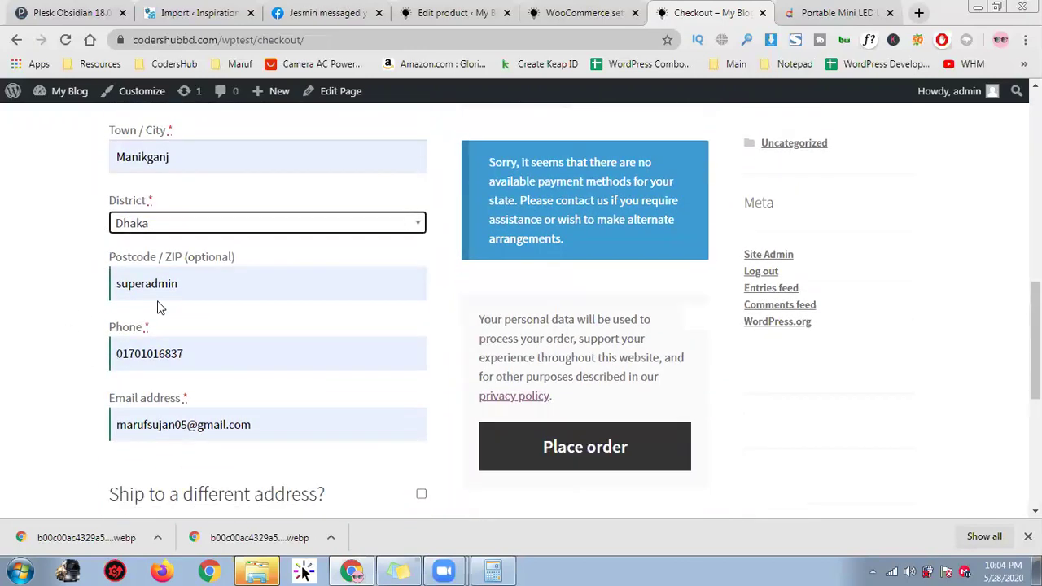
double_click(208, 289)
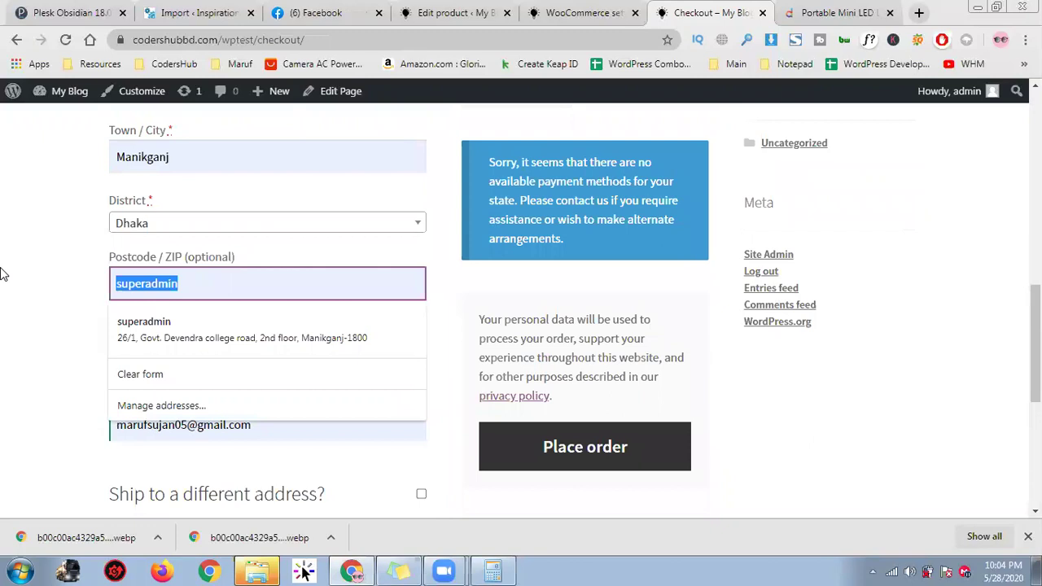
text(1800)
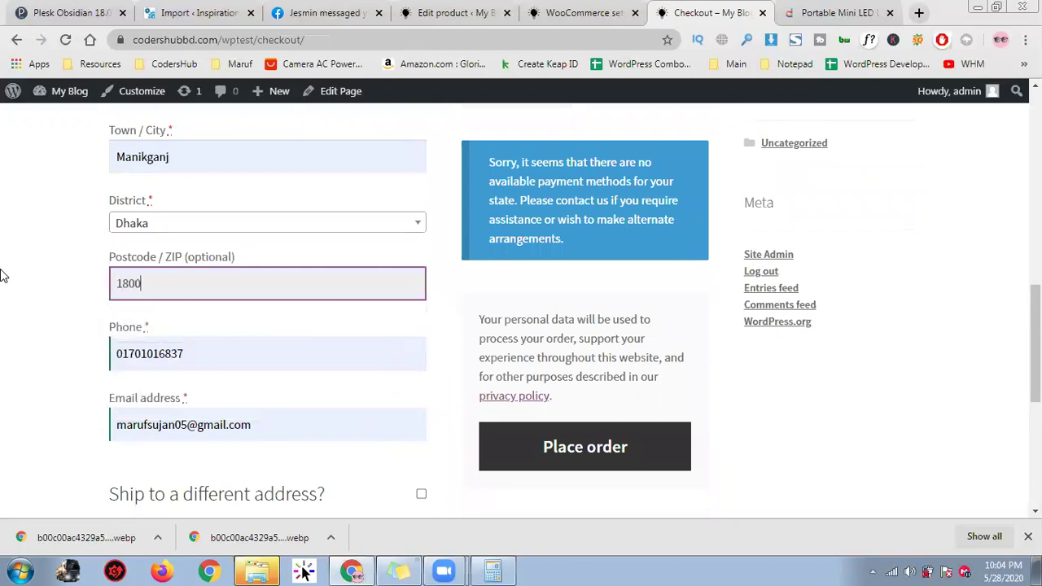
click(2, 275)
Step: Review the completed billing details, order subtotal, shipping choice and total on the checkout page
scroll(236, 403, down, 1)
scroll(409, 405, up, 3)
scroll(396, 425, down, 4)
scroll(346, 391, up, 6)
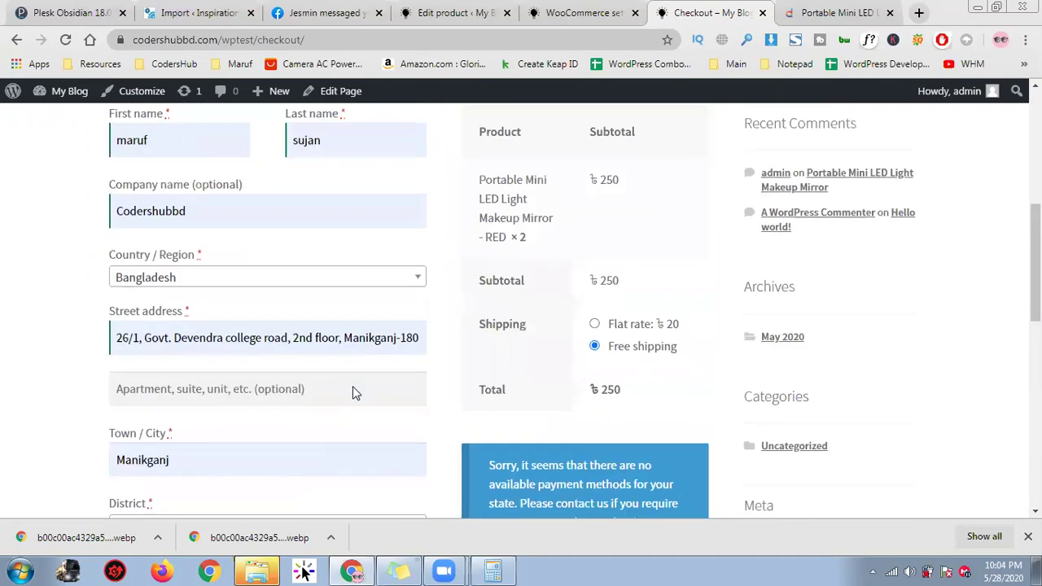
scroll(448, 298, up, 2)
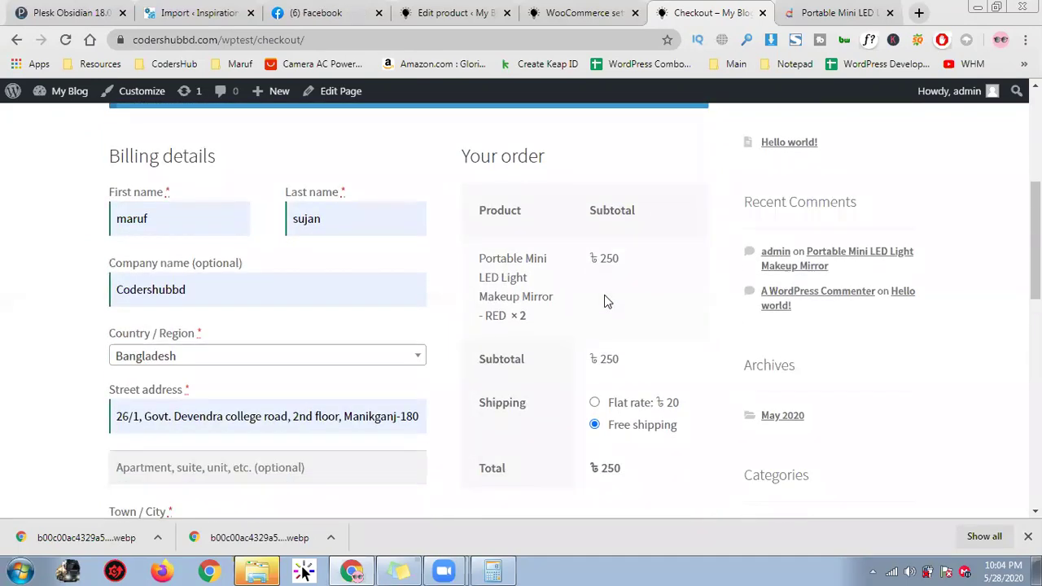
scroll(594, 276, down, 1)
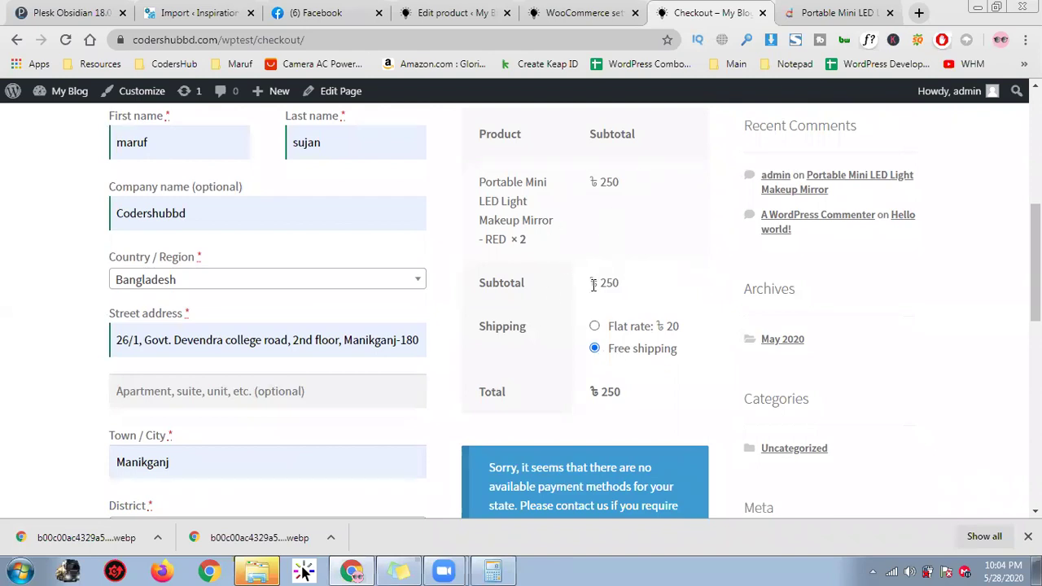
scroll(599, 289, down, 2)
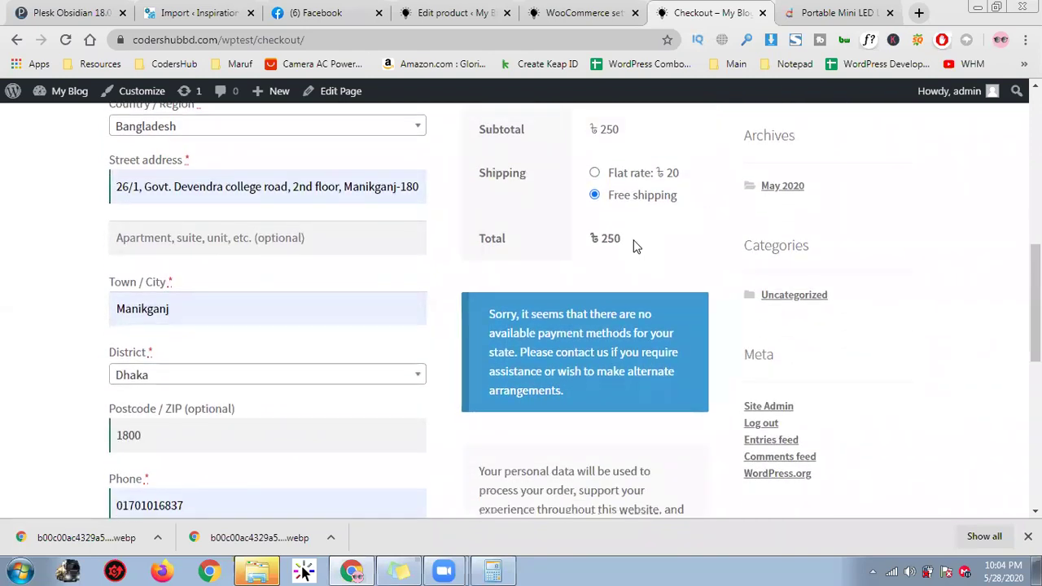
scroll(634, 244, down, 2)
scroll(635, 243, up, 2)
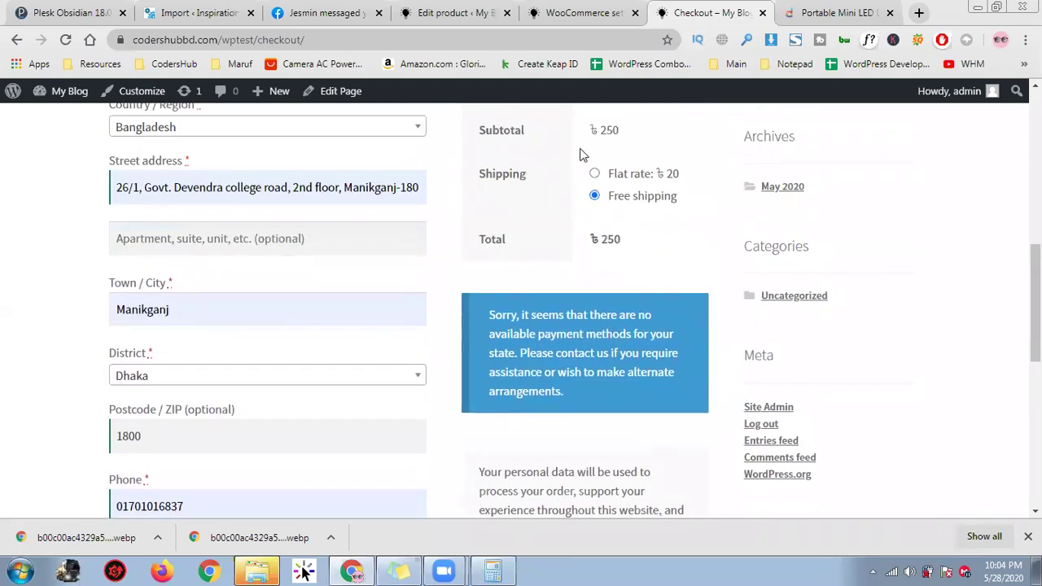
Step: Try to place the order and read the notice shown above the billing details
scroll(633, 273, down, 5)
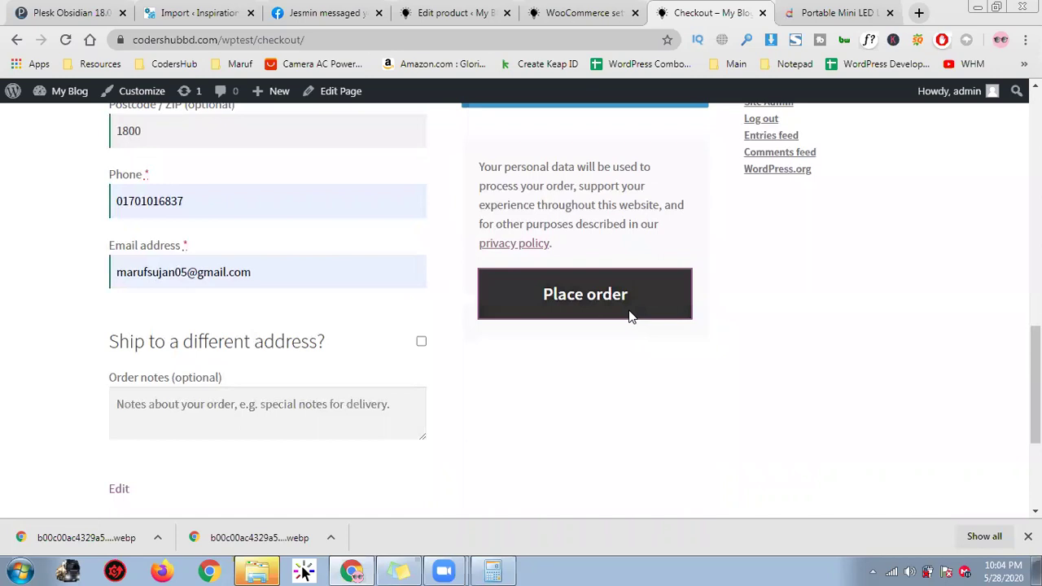
click(631, 313)
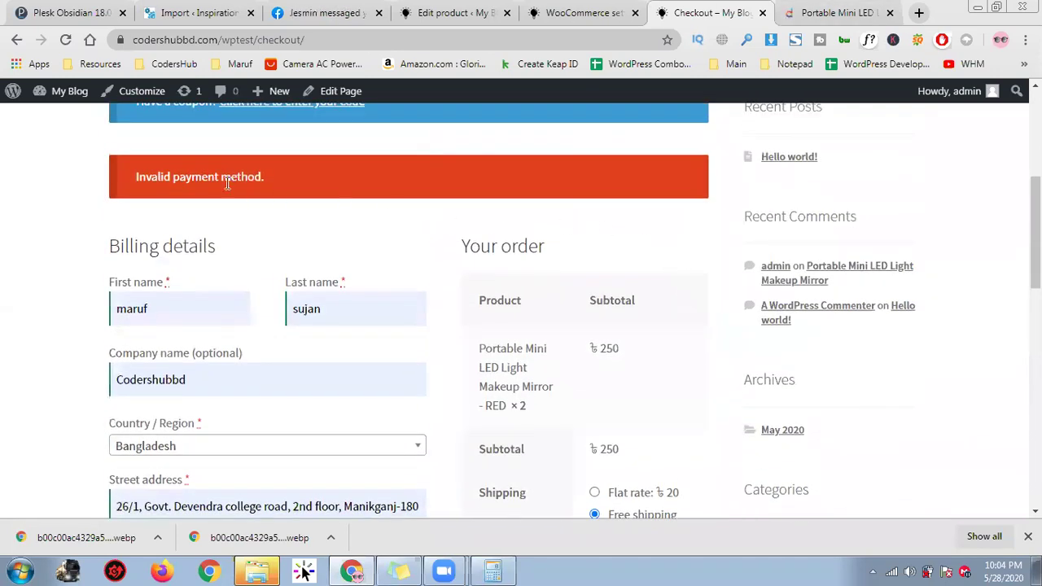
triple_click(189, 176)
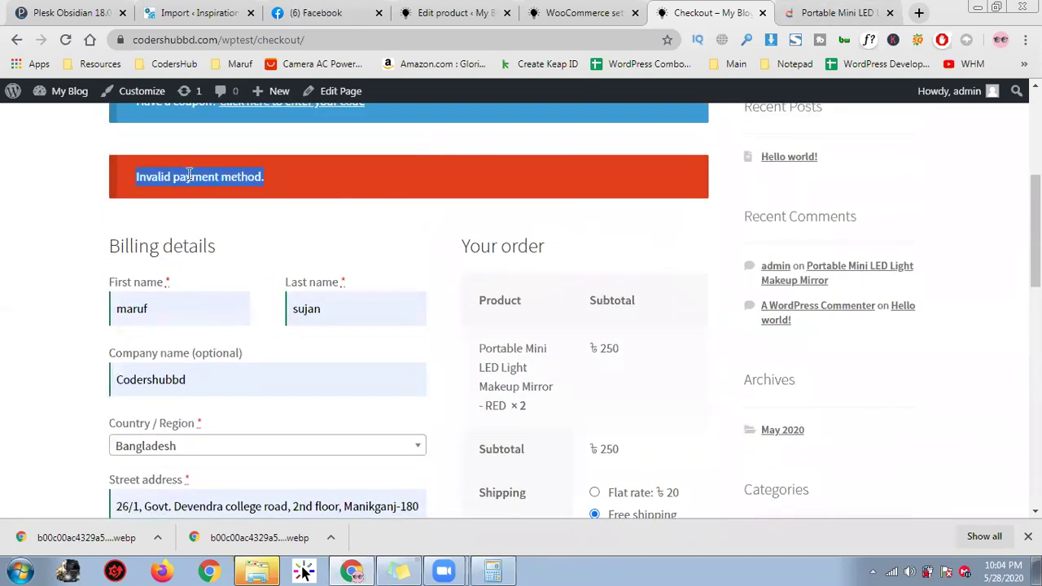
Step: Return to the WooCommerce settings, discard the pending shipping method addition and open the payment settings
click(618, 7)
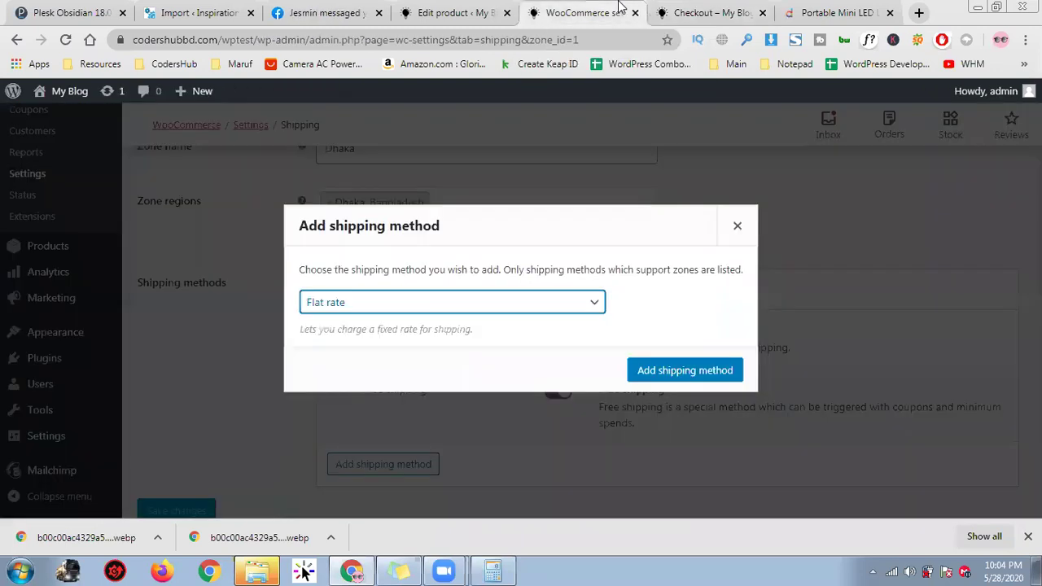
click(738, 227)
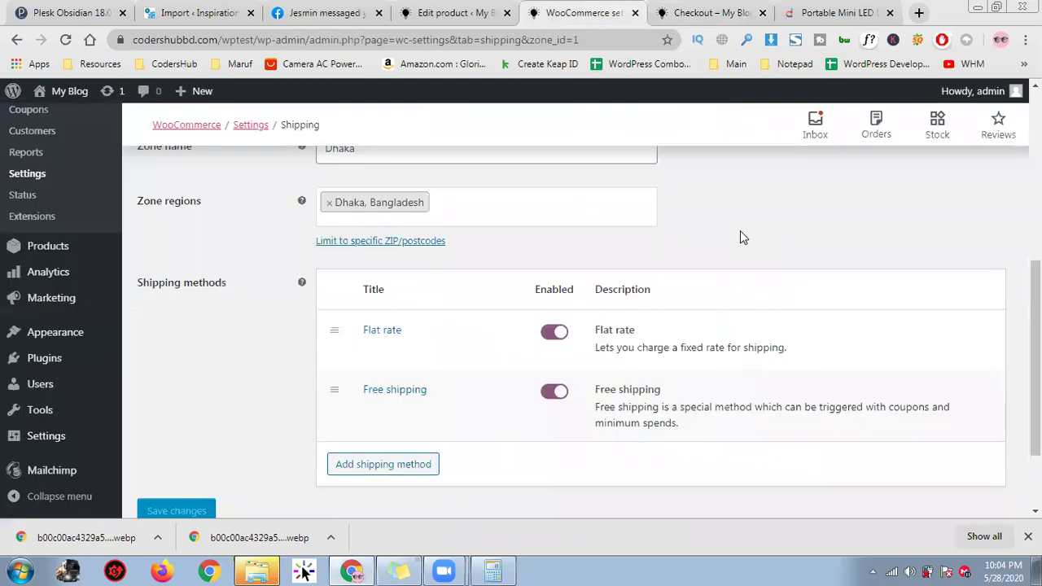
scroll(364, 295, up, 5)
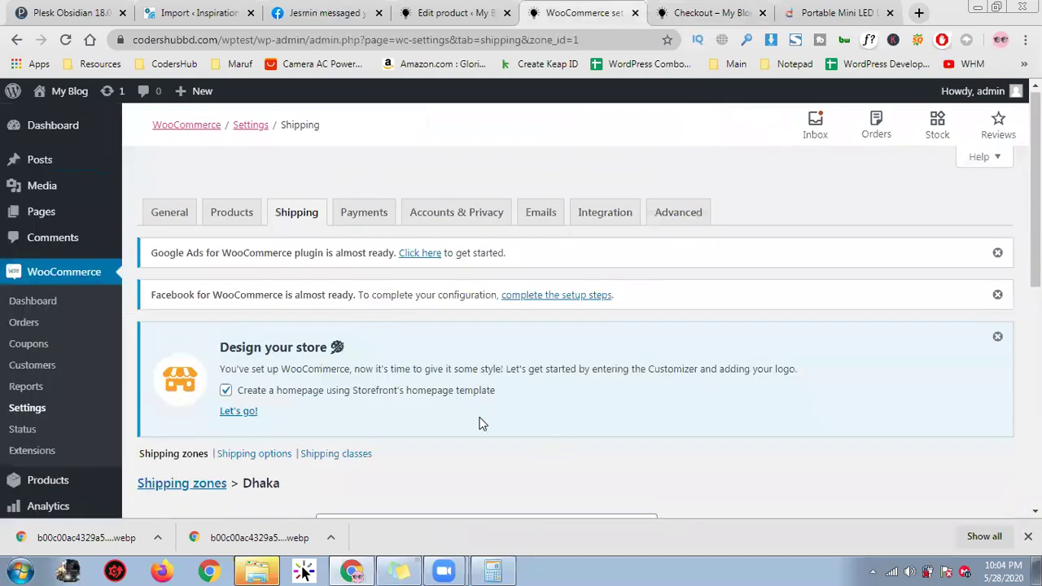
click(359, 216)
click(593, 128)
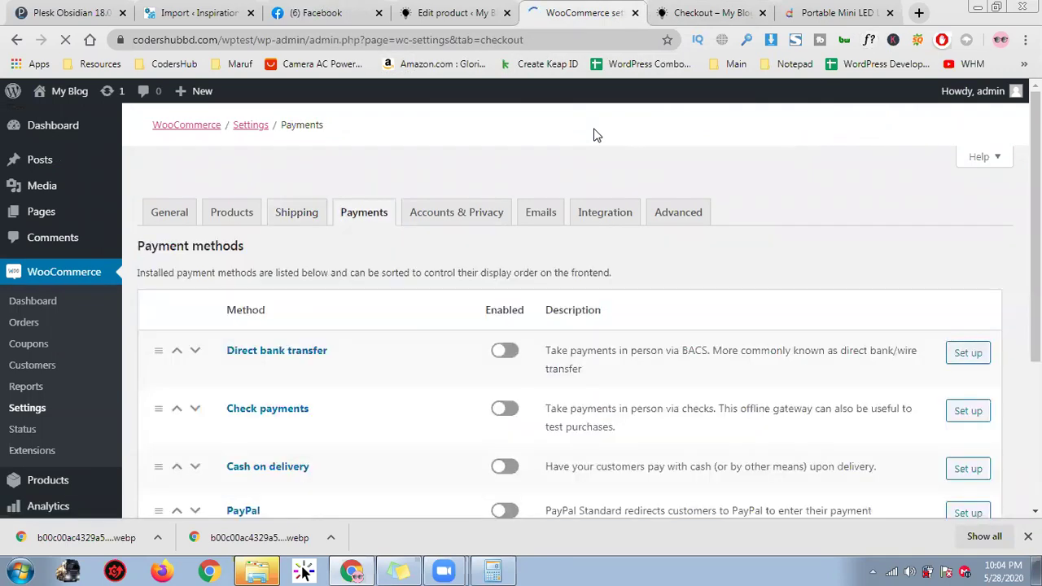
Step: Enable the Cash on delivery payment method and open its setup page
scroll(688, 230, down, 3)
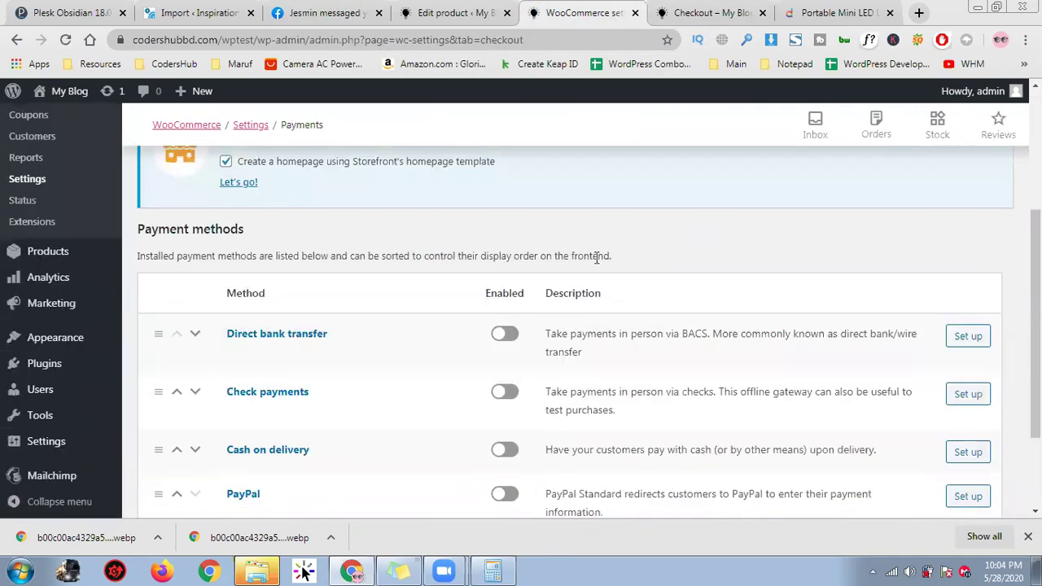
scroll(597, 258, down, 2)
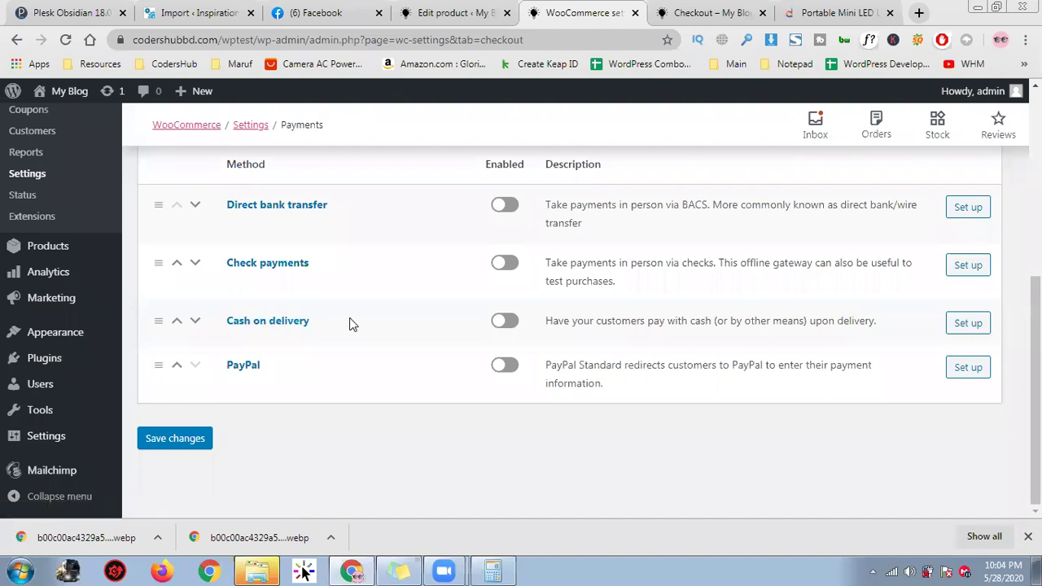
click(504, 326)
click(987, 324)
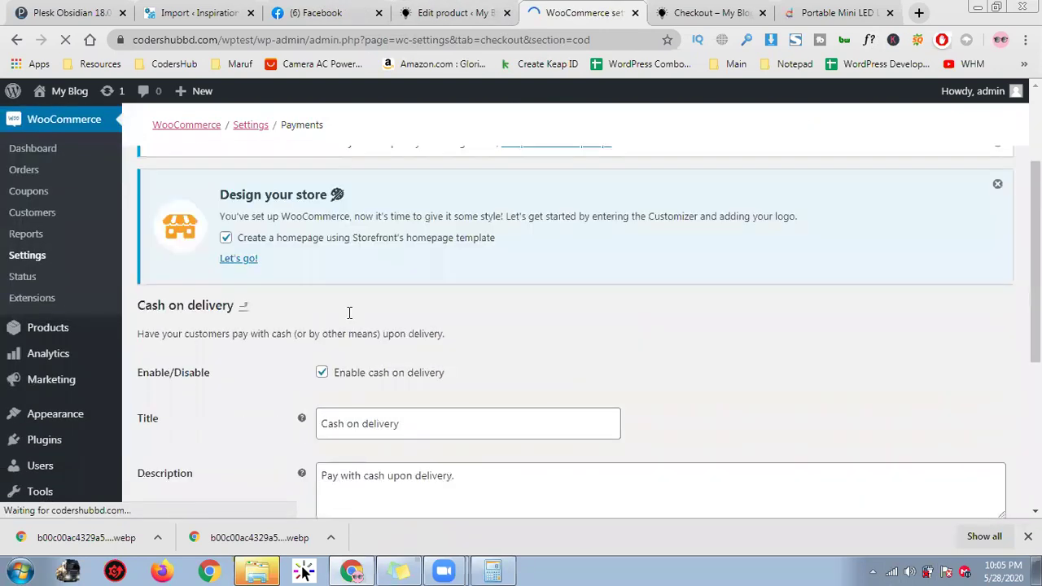
Step: Review the title, description, instructions and remaining options in the Cash on delivery setup
scroll(495, 366, down, 4)
scroll(430, 198, up, 3)
click(455, 326)
double_click(394, 323)
click(514, 323)
key(ctrl+a)
double_click(488, 274)
click(489, 275)
scroll(524, 391, down, 1)
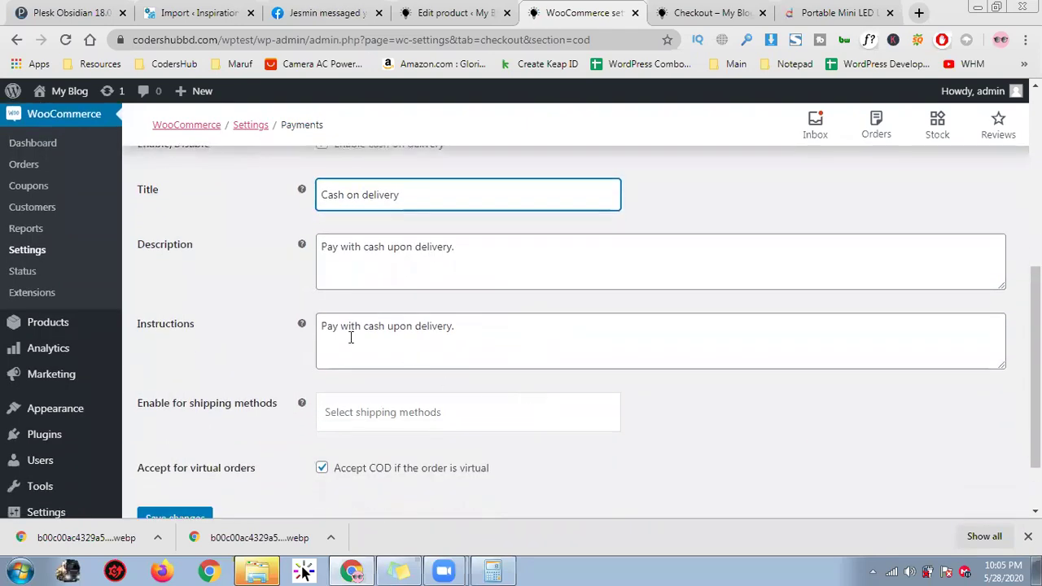
click(553, 343)
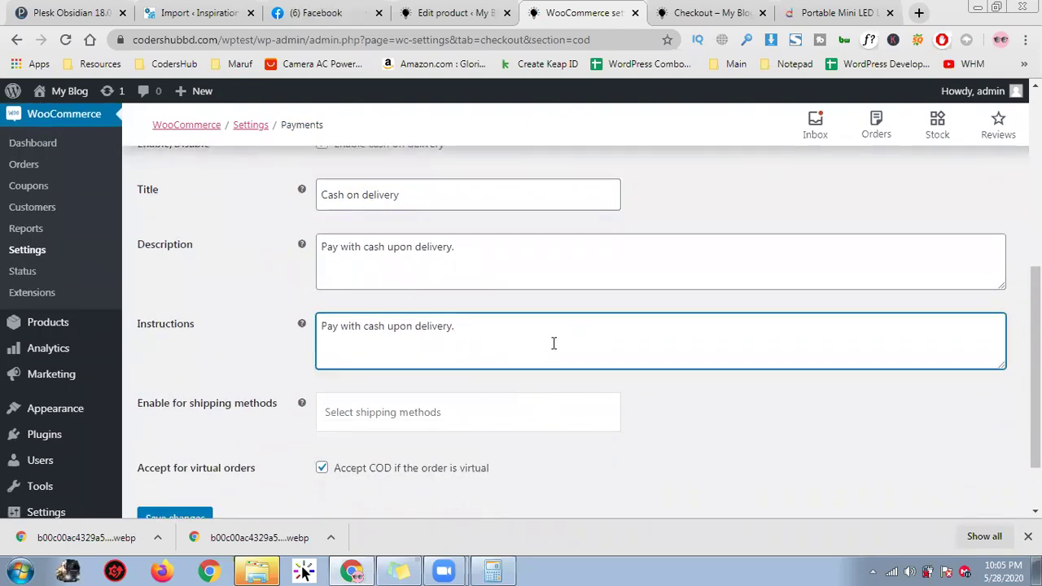
scroll(553, 343, down, 1)
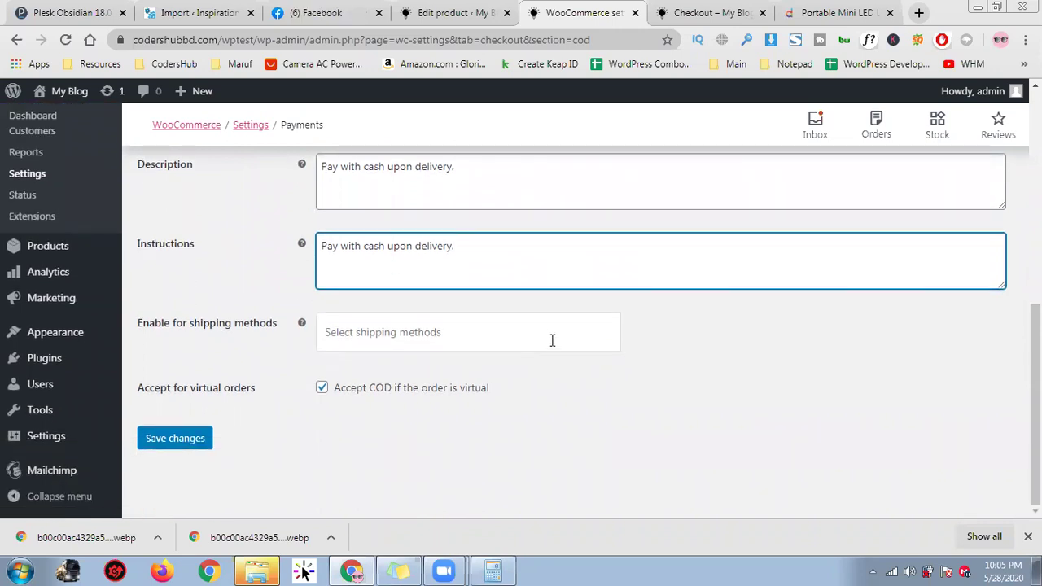
Step: Try limiting Cash on delivery to any "Free shipping" method
click(439, 340)
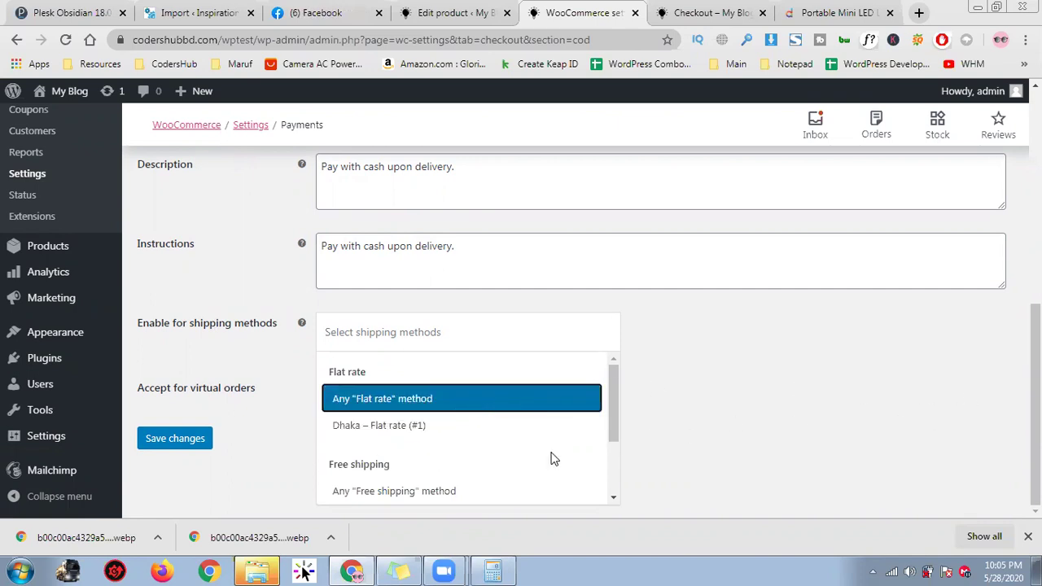
scroll(621, 394, down, 2)
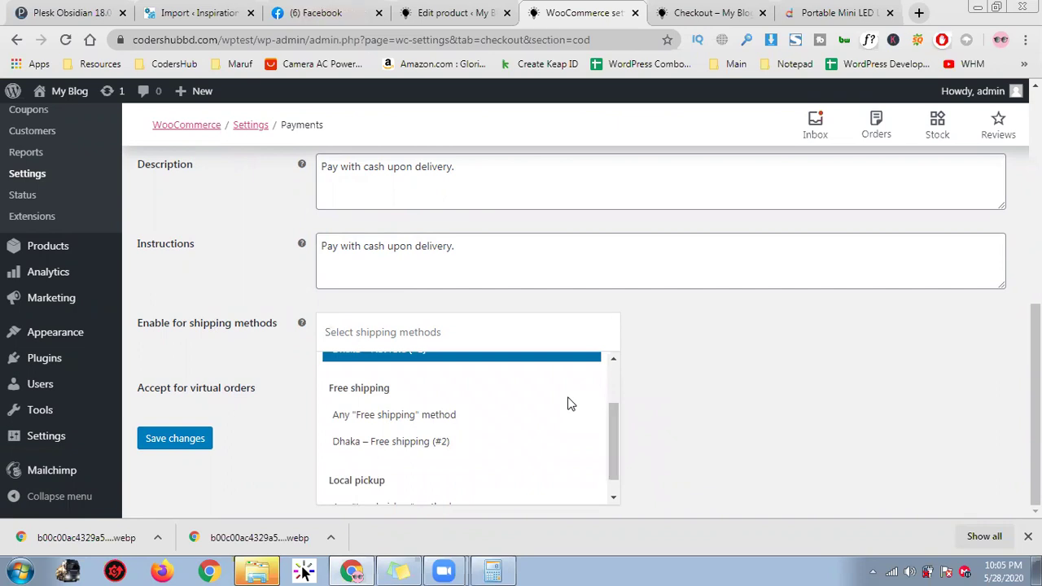
click(521, 417)
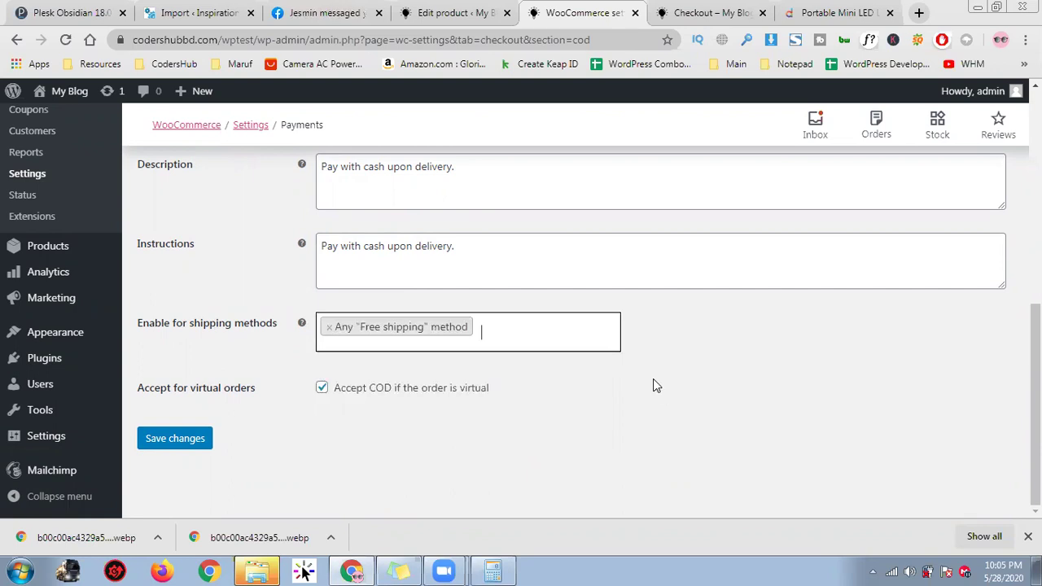
click(356, 323)
click(309, 316)
click(326, 330)
click(329, 328)
Step: Save the Cash on delivery settings and reload the store's checkout page
click(174, 438)
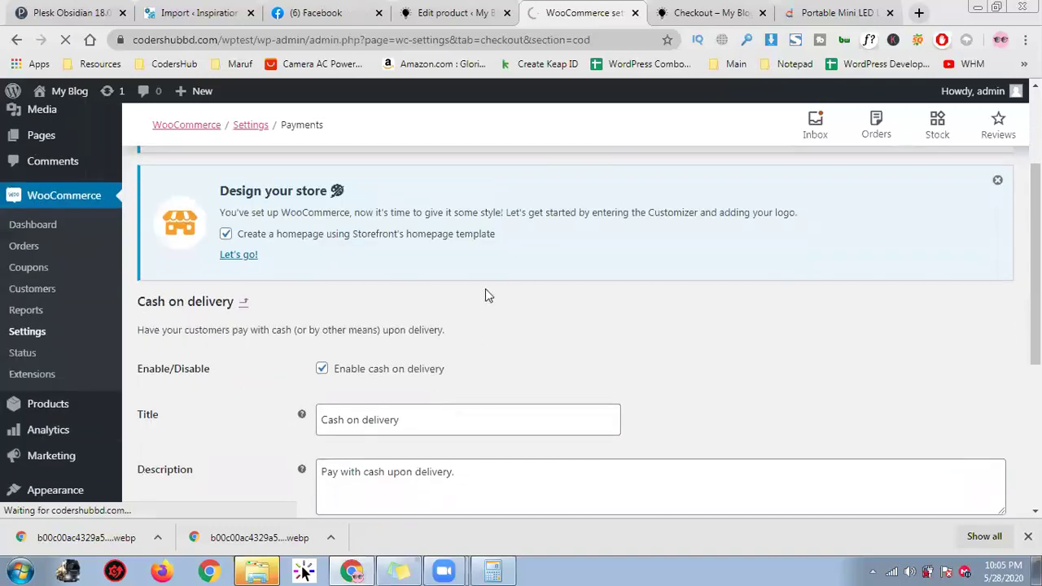
click(733, 10)
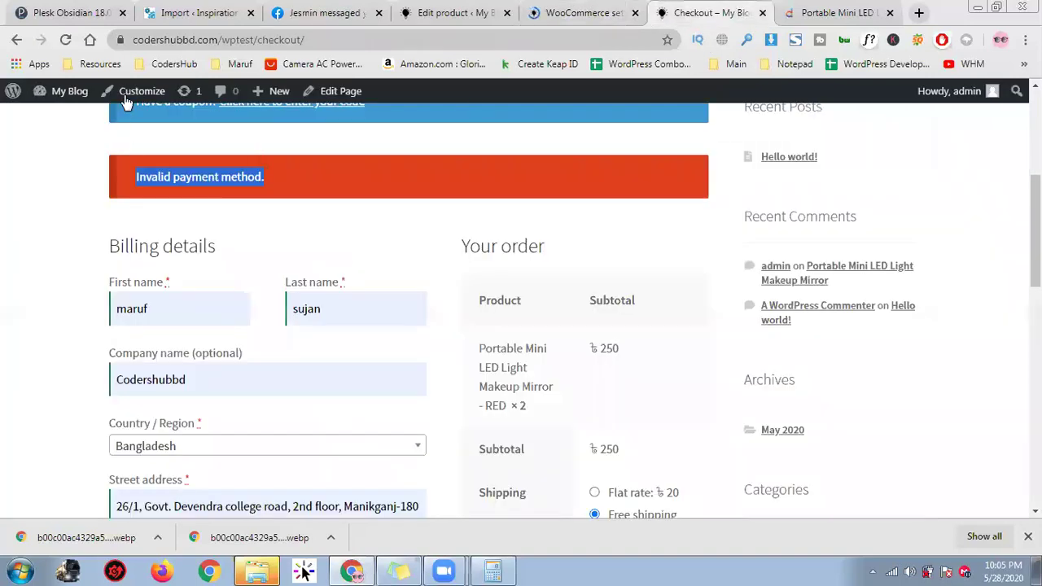
click(66, 40)
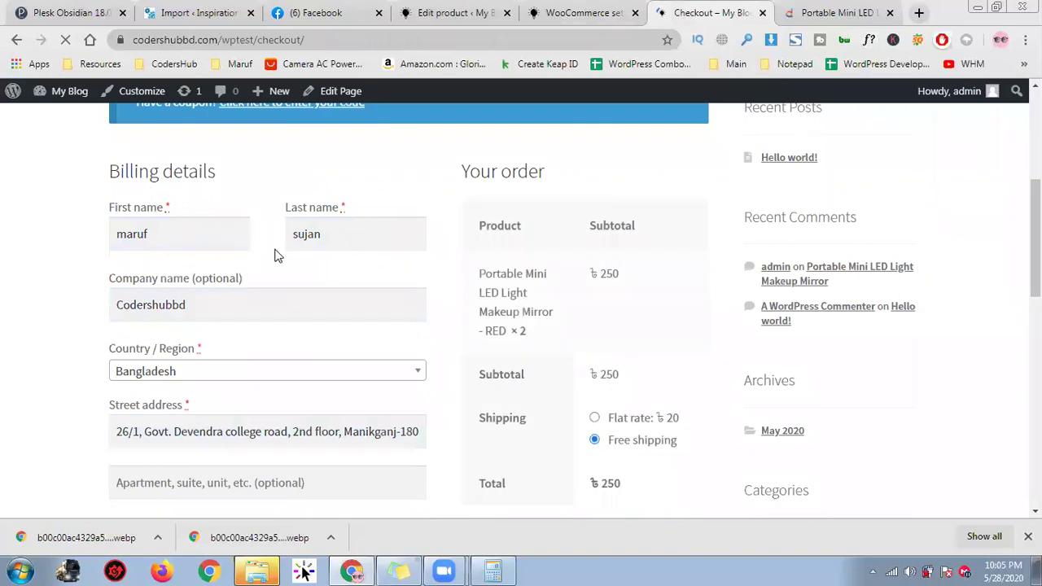
Step: Check the Cash on delivery option and its description on the checkout page, and place the order with it
scroll(465, 261, down, 5)
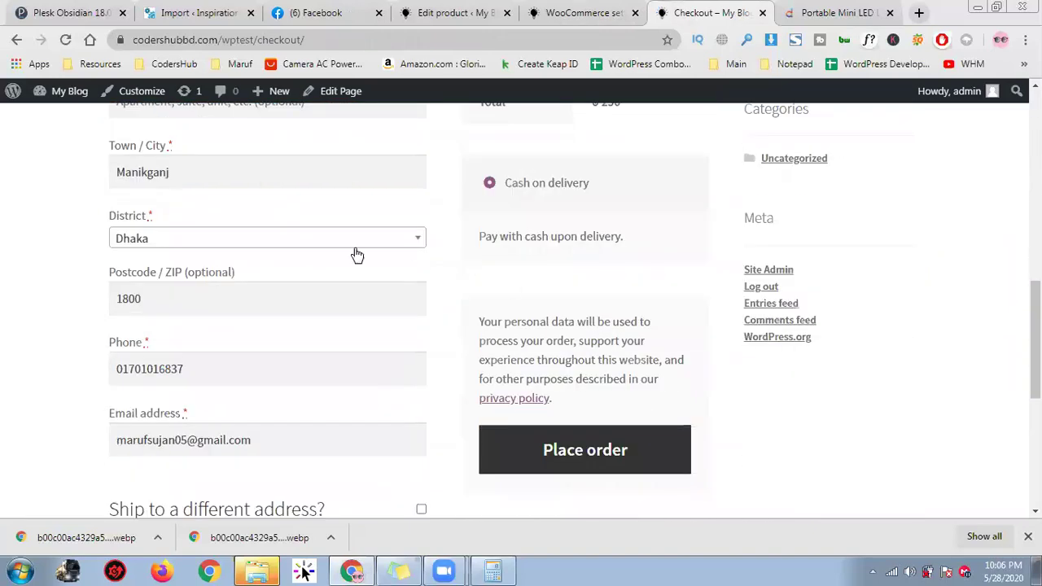
scroll(668, 379, up, 3)
scroll(598, 374, down, 1)
drag(644, 340, 504, 341)
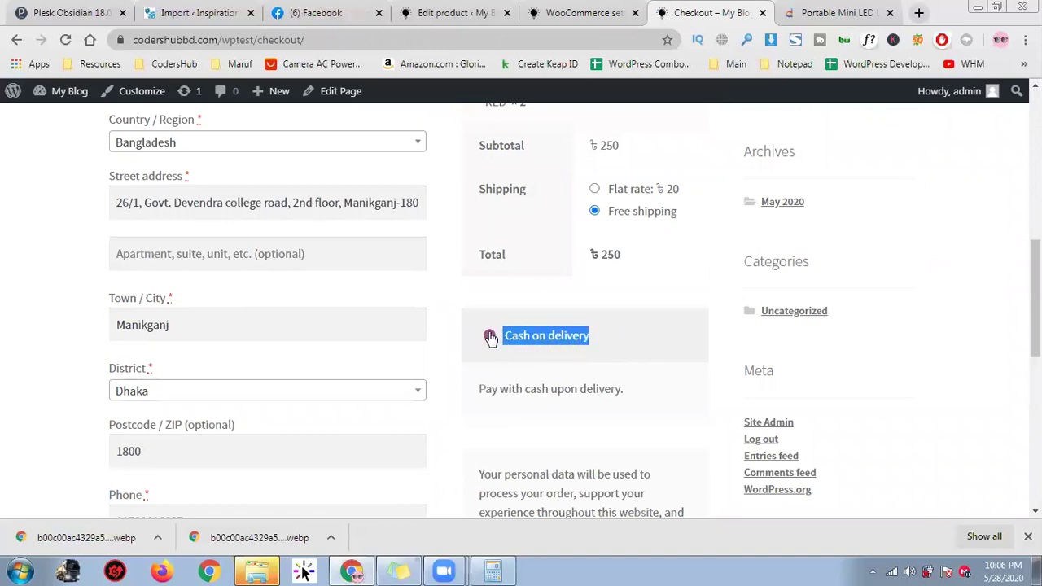
scroll(542, 293, down, 2)
drag(549, 236, 640, 263)
click(642, 267)
scroll(648, 277, down, 2)
click(594, 375)
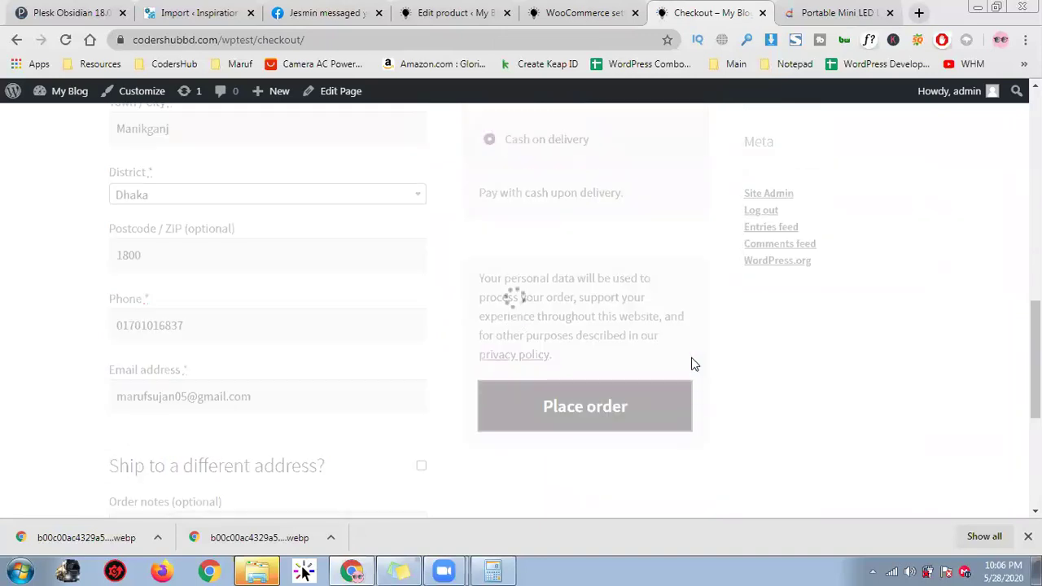
Step: Review the order confirmation page, including the order summary, product details, and billing and shipping addresses
scroll(691, 363, up, 2)
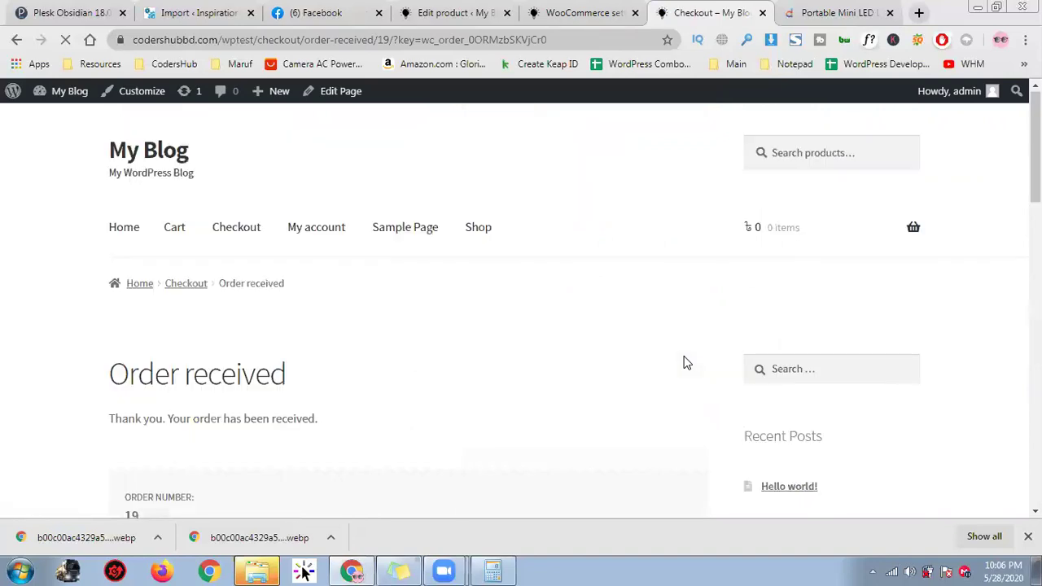
scroll(576, 377, down, 3)
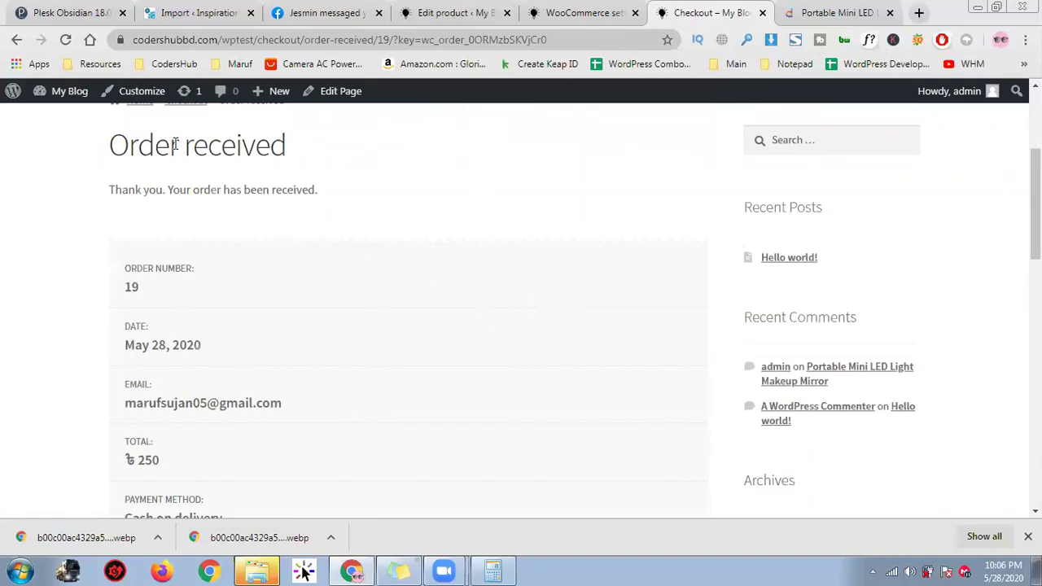
scroll(244, 237, down, 3)
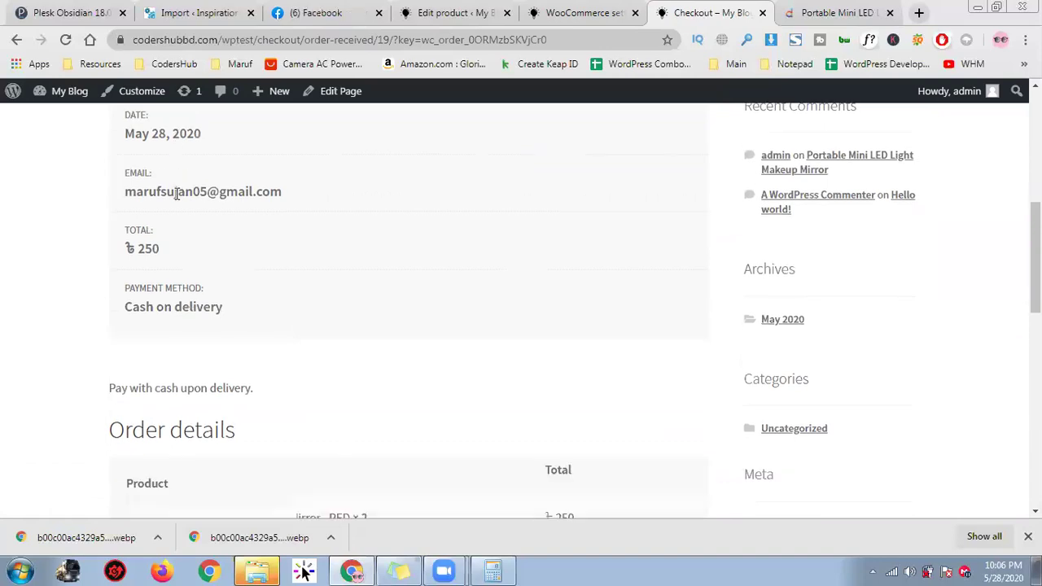
scroll(176, 193, down, 3)
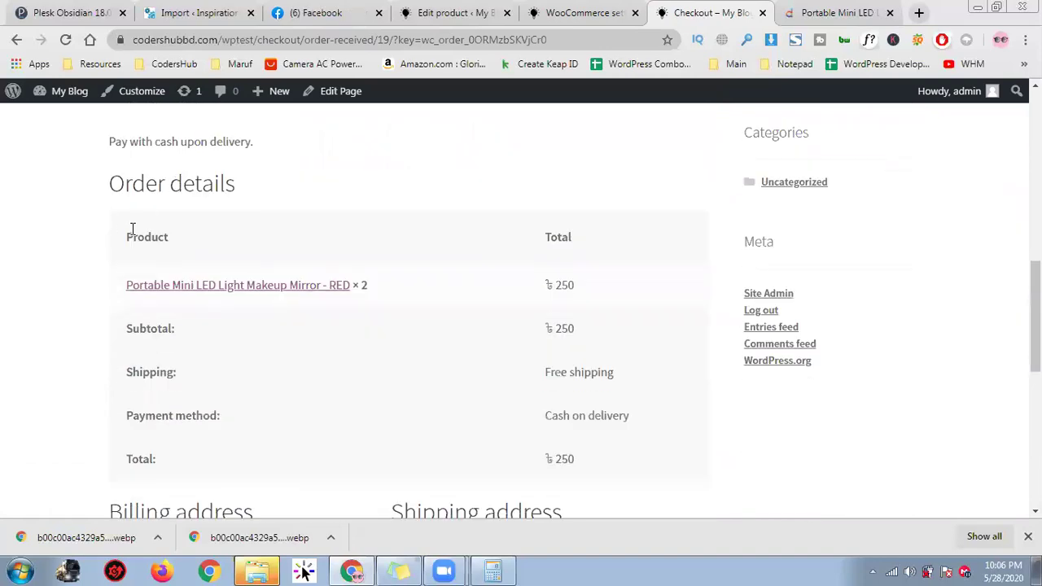
scroll(136, 212, down, 5)
drag(119, 165, 194, 339)
drag(373, 174, 394, 159)
scroll(482, 177, up, 4)
scroll(488, 220, up, 10)
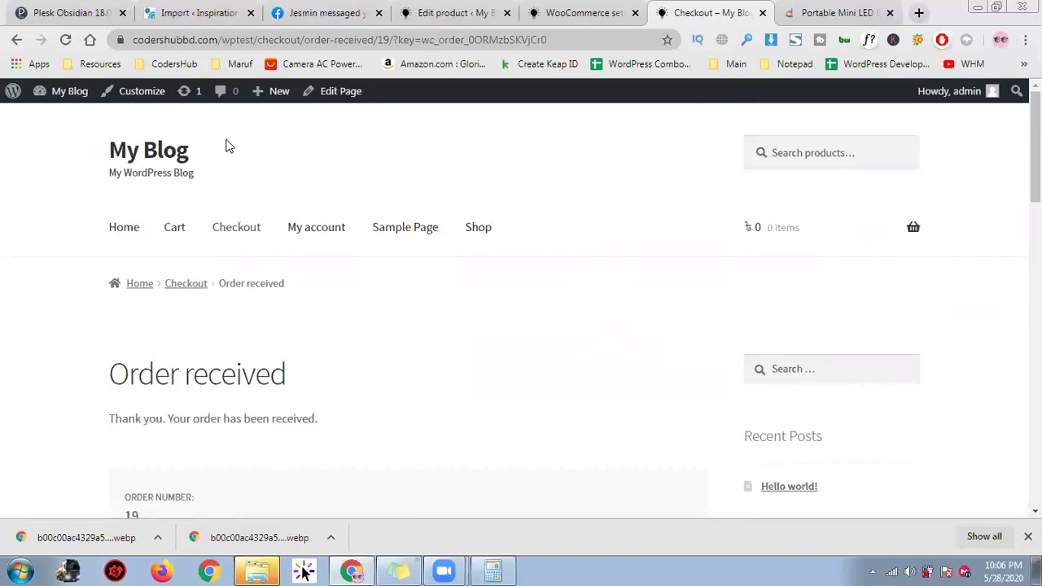
Step: Go back over the order received message and check the order number
scroll(566, 342, down, 5)
scroll(560, 353, up, 5)
scroll(528, 356, down, 1)
scroll(198, 296, up, 1)
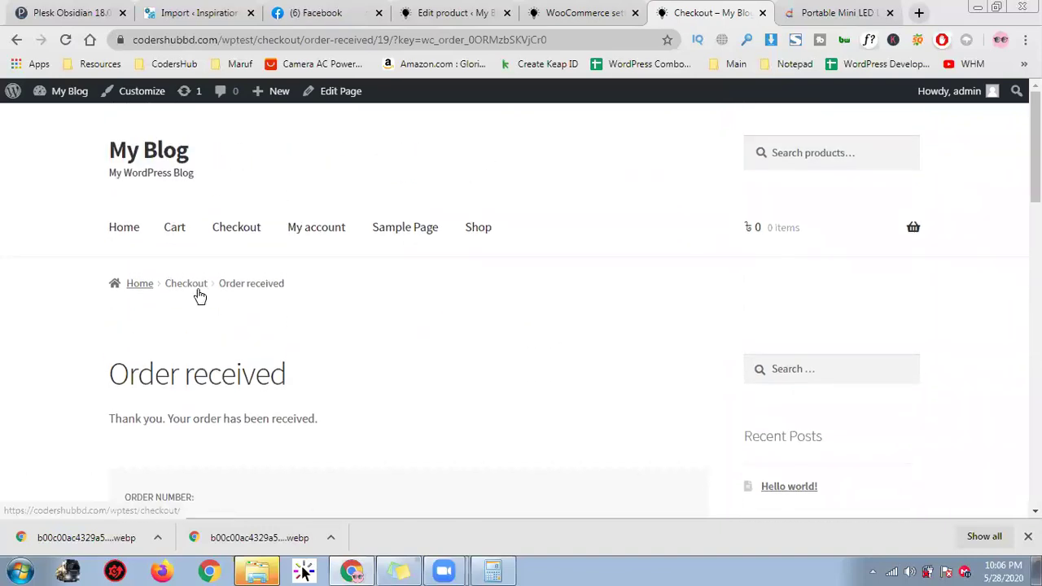
scroll(161, 256, down, 1)
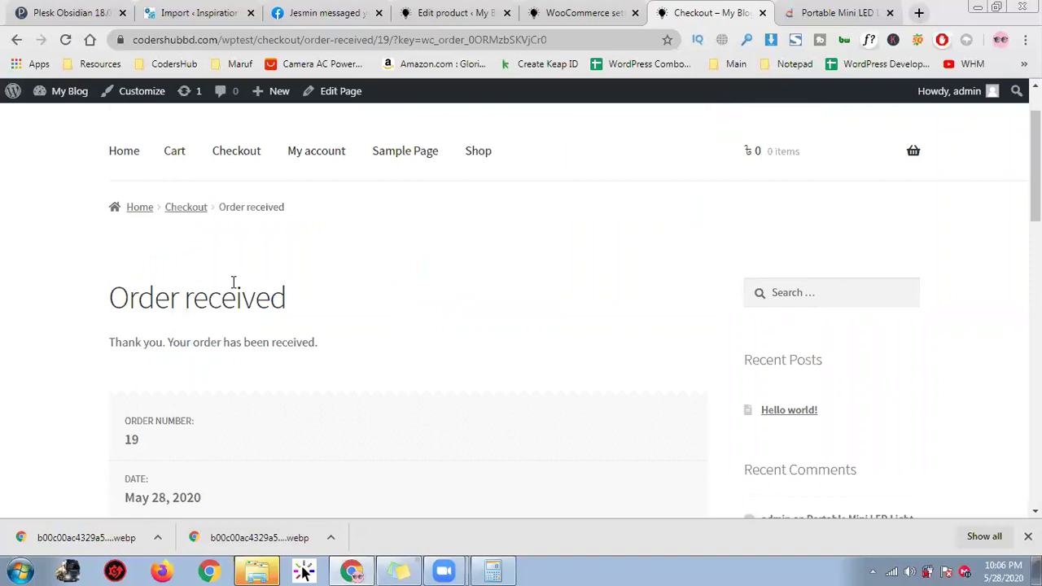
drag(115, 446, 140, 441)
click(134, 441)
Step: Open the WooCommerce orders list in the admin area and open the newly placed order
click(639, 10)
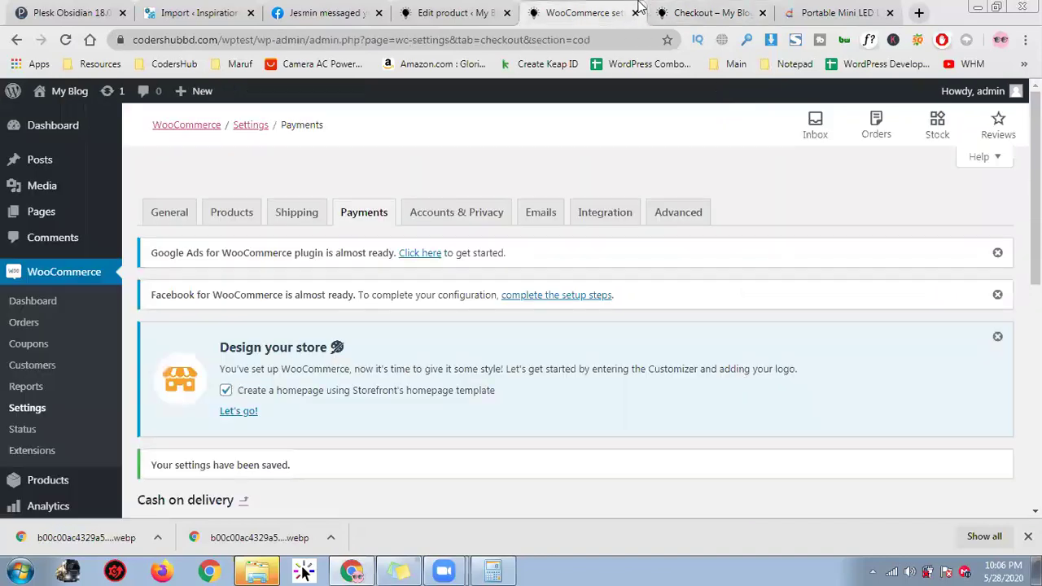
click(36, 332)
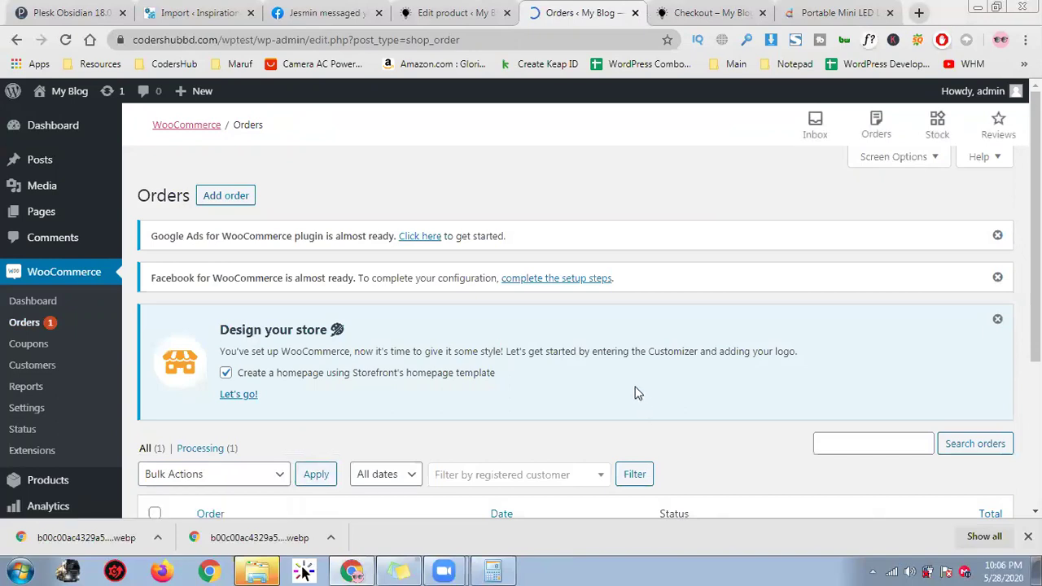
scroll(754, 318, down, 3)
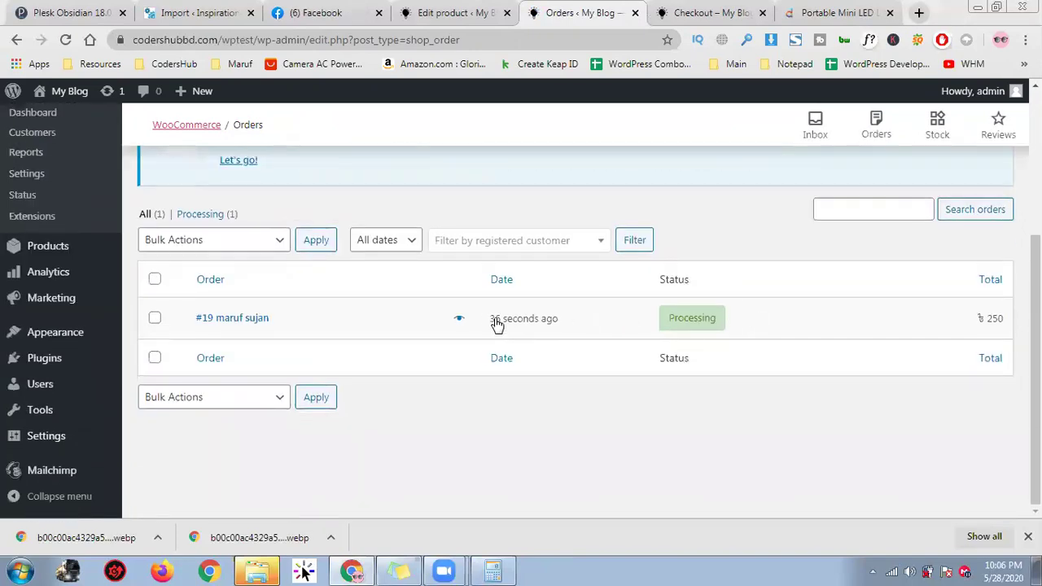
click(248, 323)
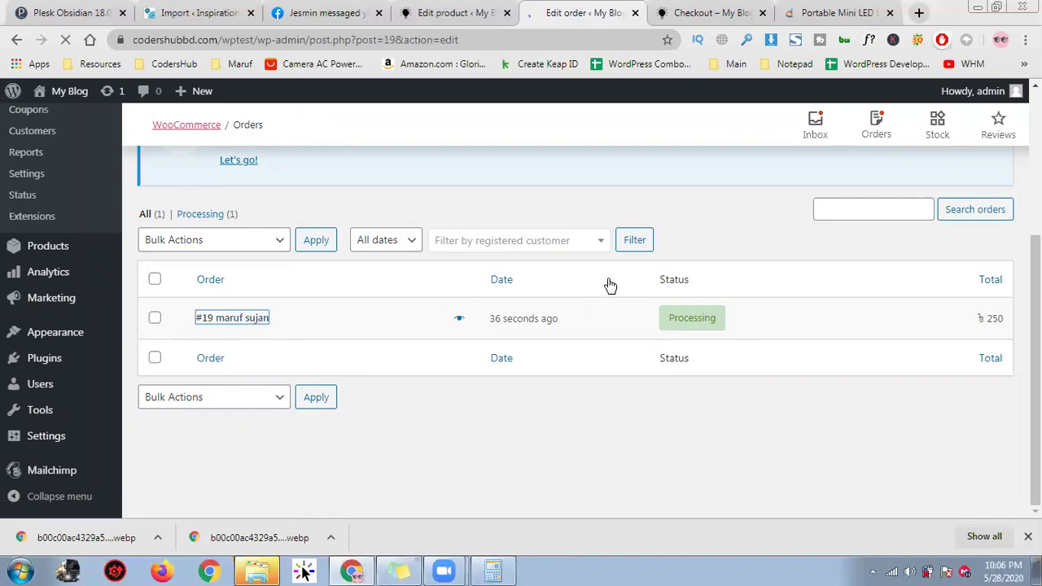
Step: Change the status of the newly placed order to Completed in its order details
scroll(529, 250, down, 1)
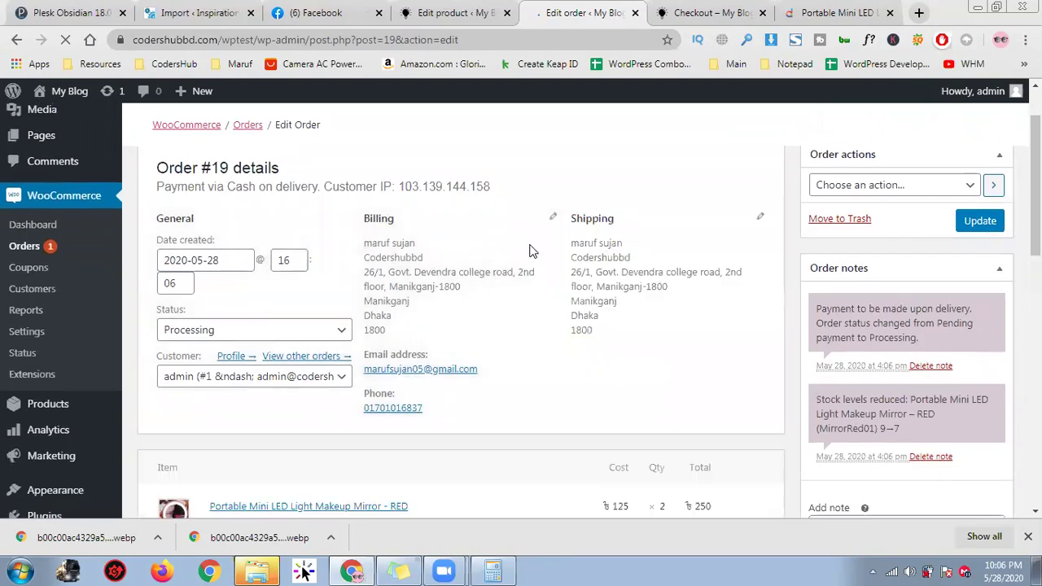
scroll(407, 236, down, 1)
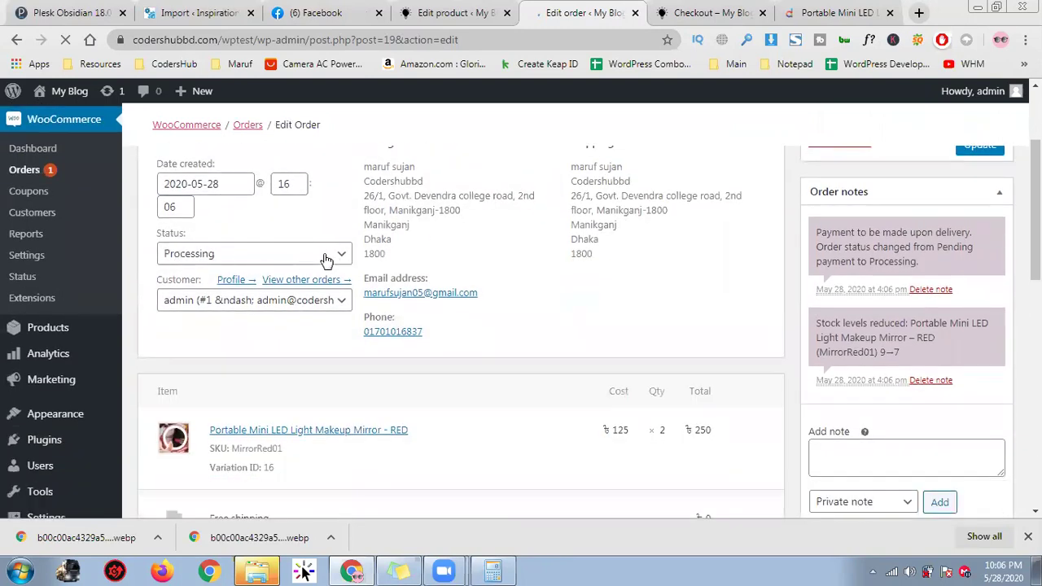
click(326, 259)
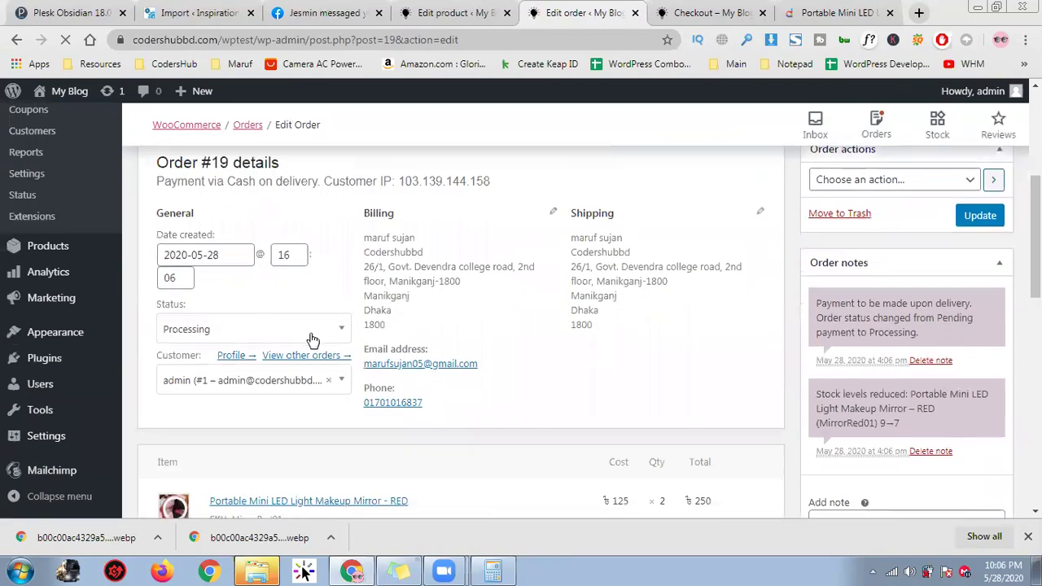
scroll(309, 337, down, 1)
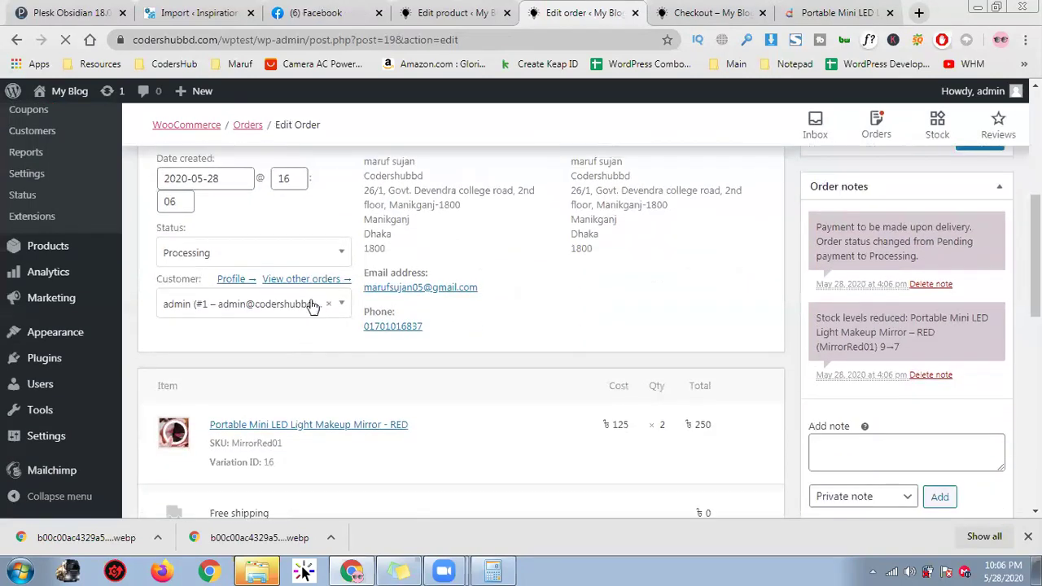
click(337, 255)
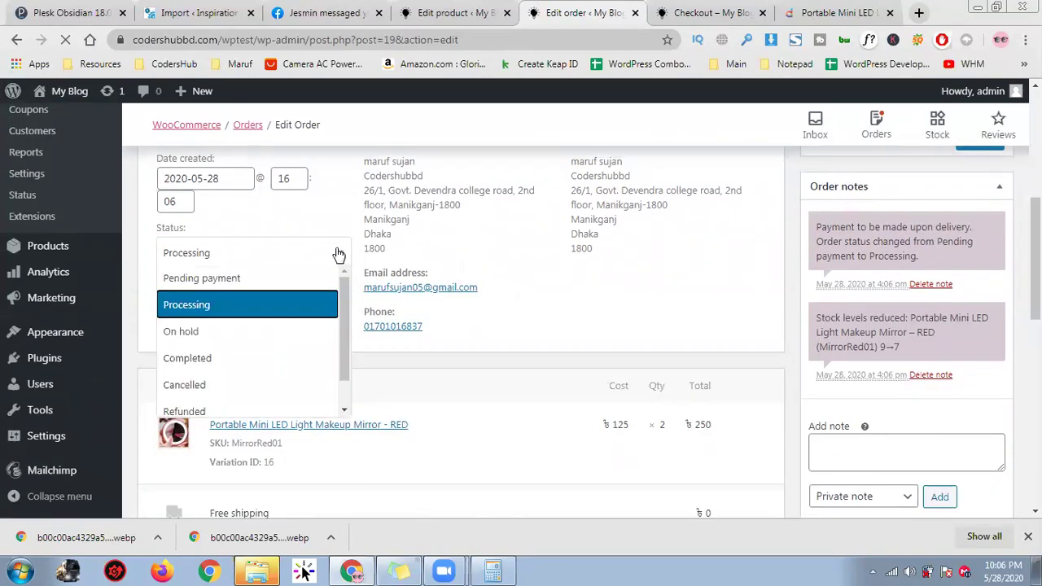
click(316, 369)
Step: Review the rest of the order page, including the item, free shipping, totals, custom fields and downloadable product permissions
scroll(586, 321, down, 1)
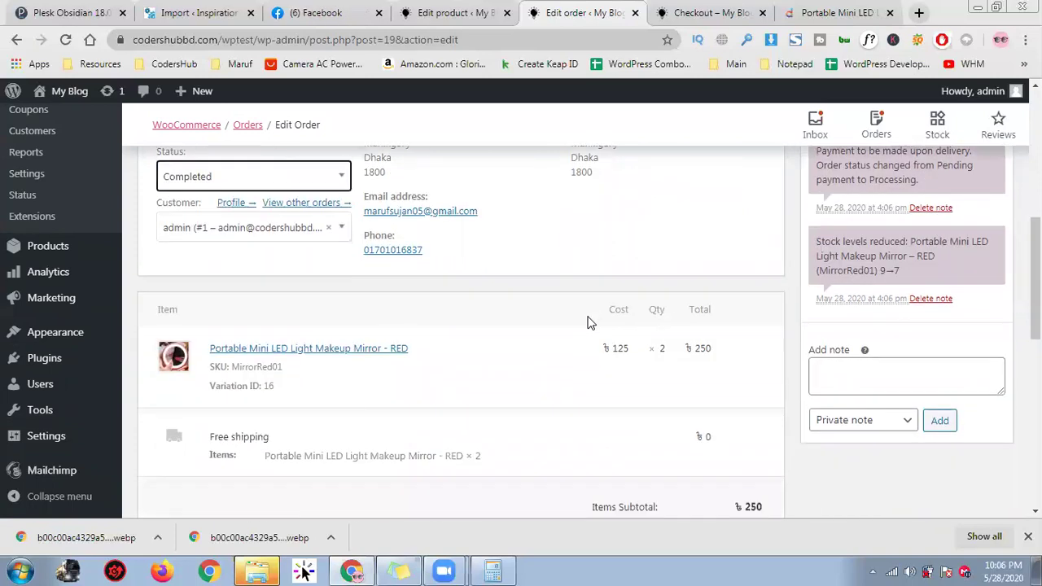
scroll(481, 346, down, 1)
scroll(492, 379, down, 2)
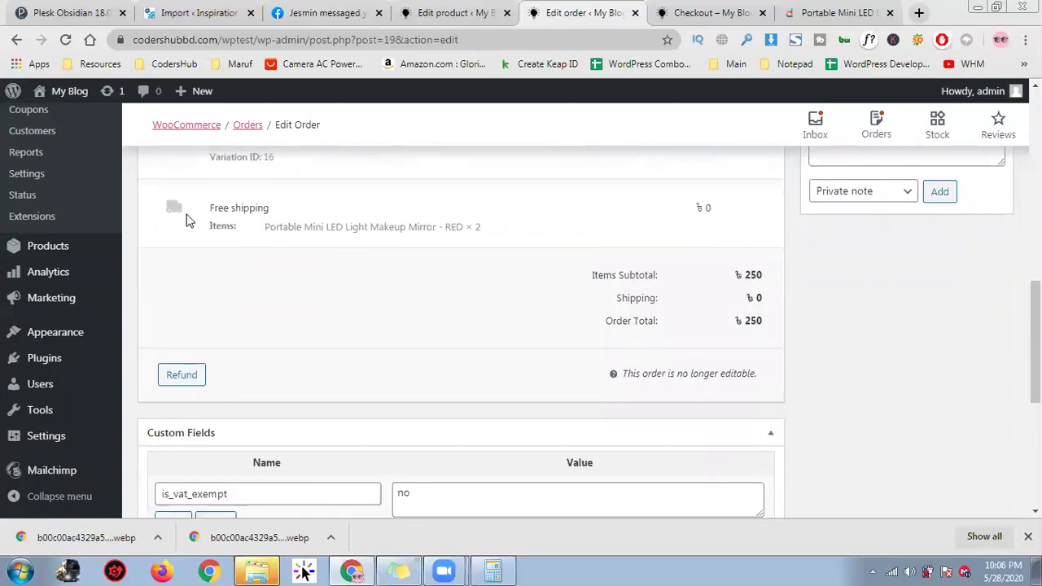
scroll(565, 277, down, 3)
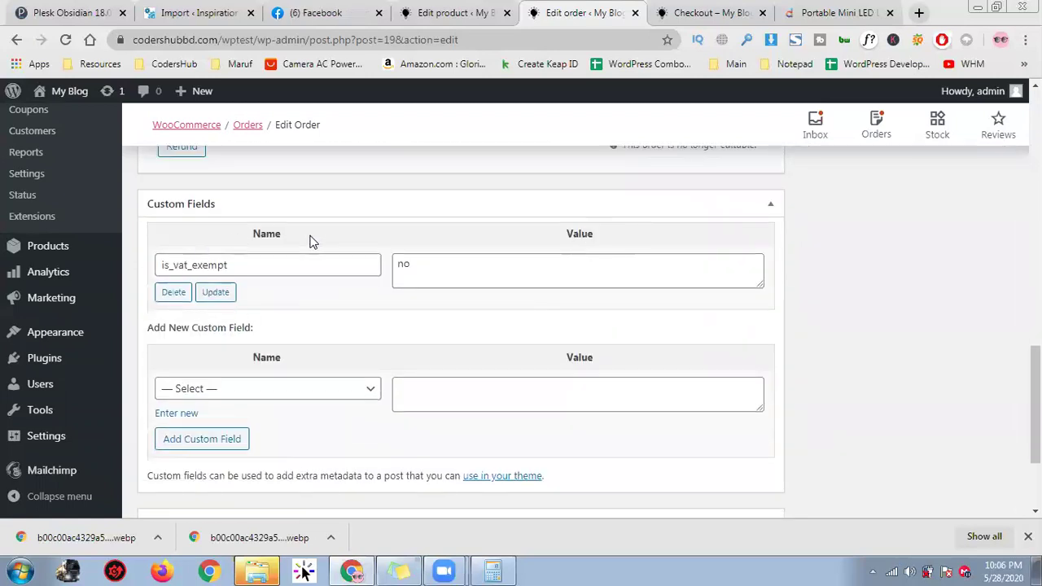
scroll(616, 367, down, 2)
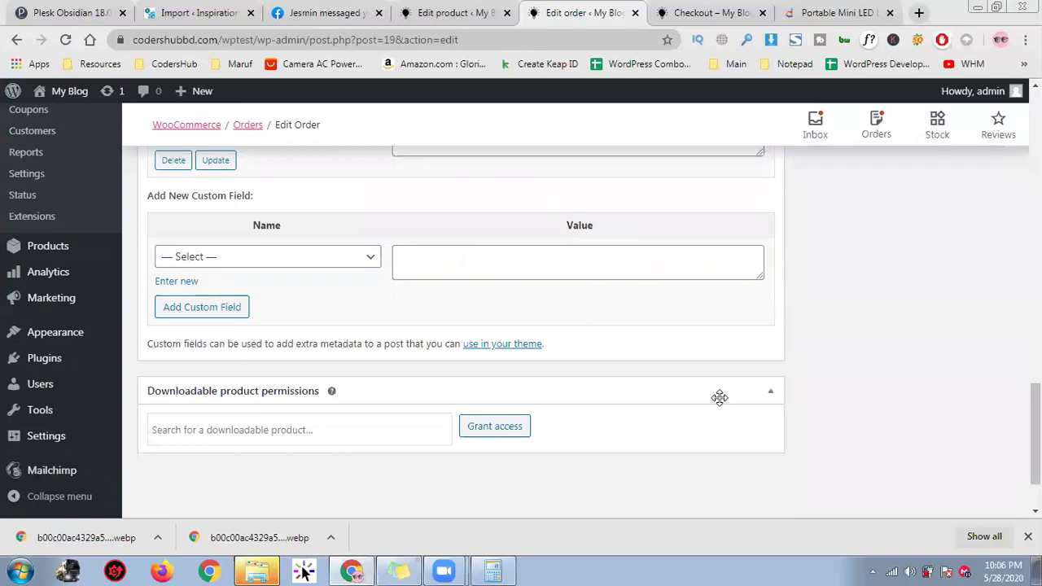
scroll(720, 399, up, 10)
scroll(421, 291, up, 2)
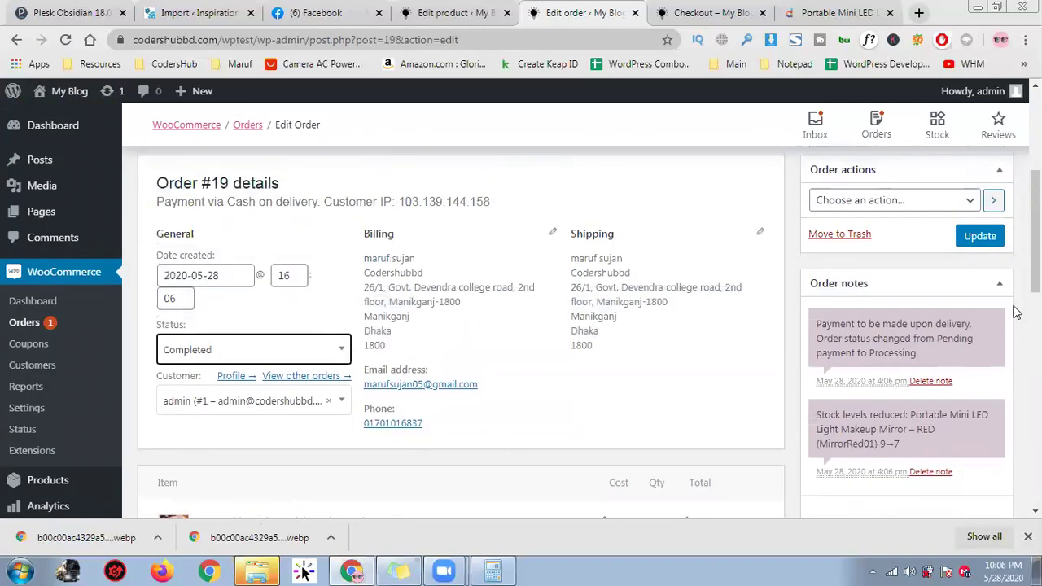
Step: Choose the order action that emails the invoice / order details to the customer, and update the order
click(909, 204)
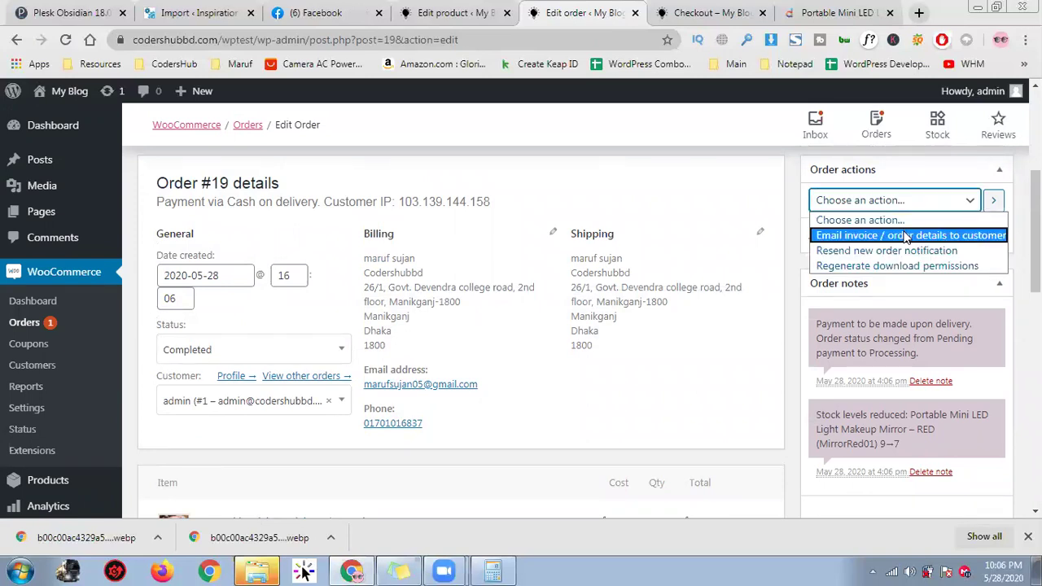
click(906, 235)
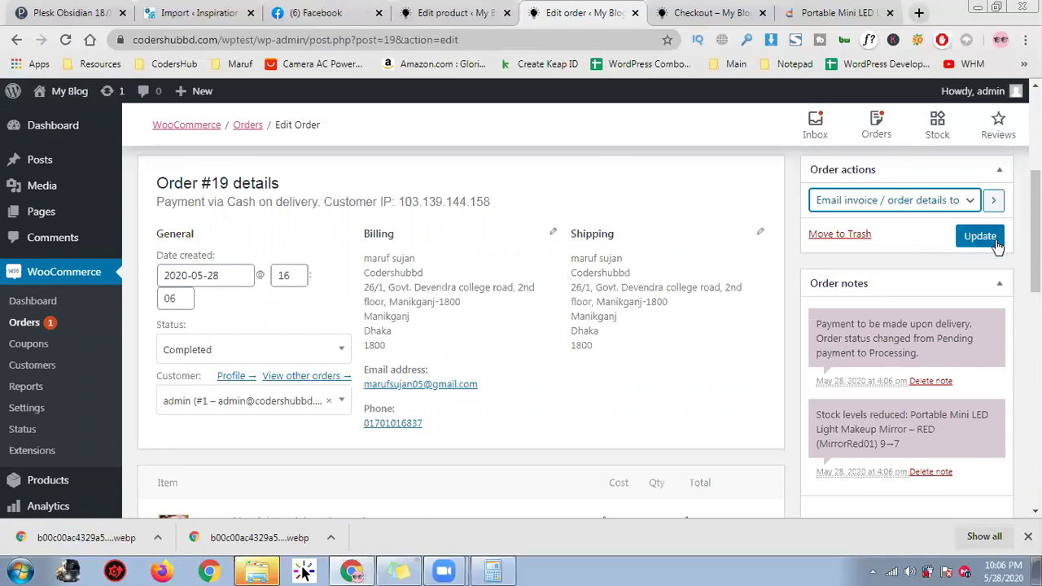
click(980, 237)
Step: Check the updated order and its notes, and return to the orders list to check the order's status
scroll(655, 281, down, 2)
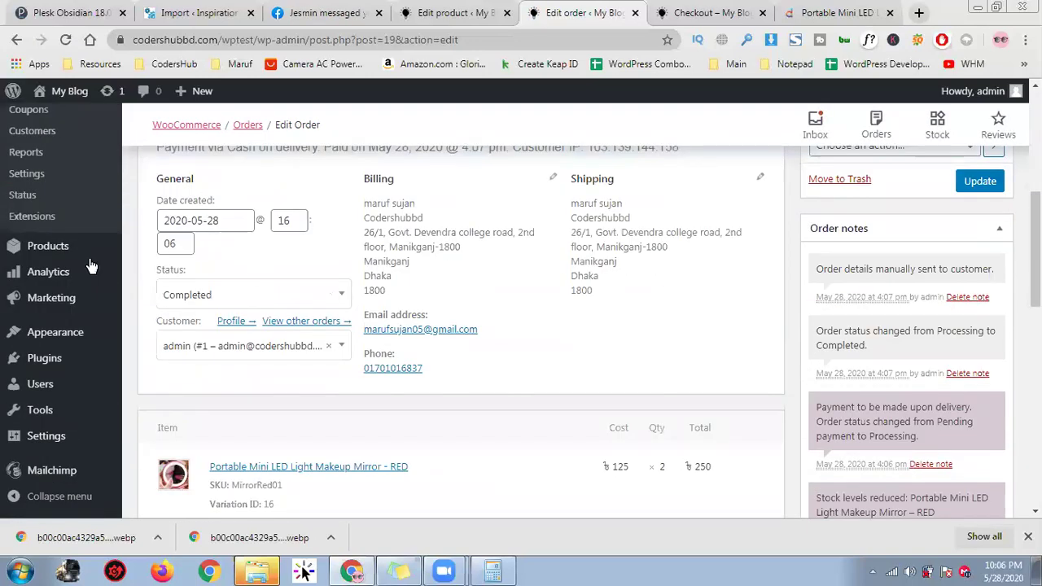
scroll(91, 267, up, 3)
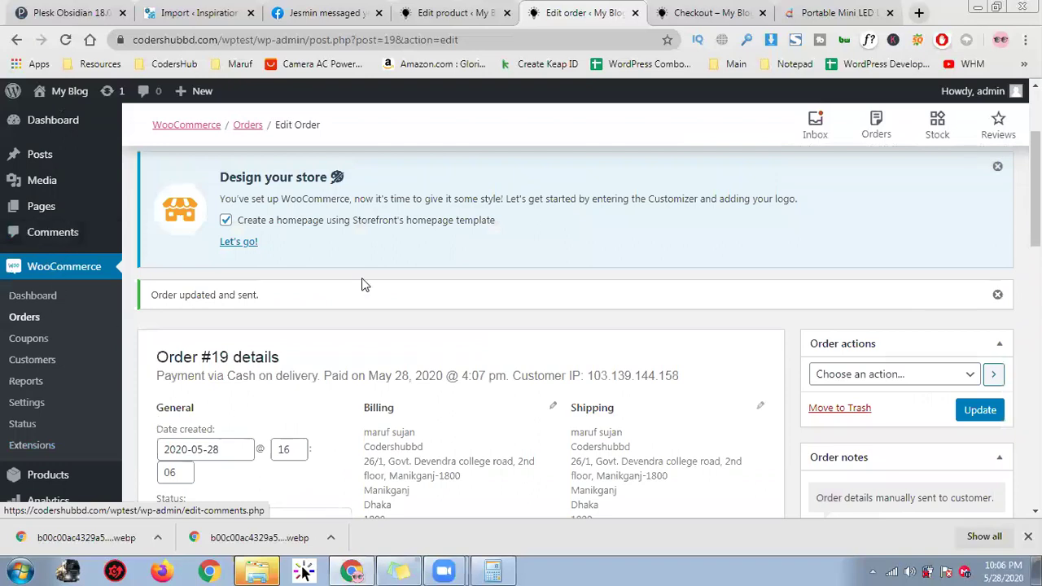
scroll(364, 284, down, 5)
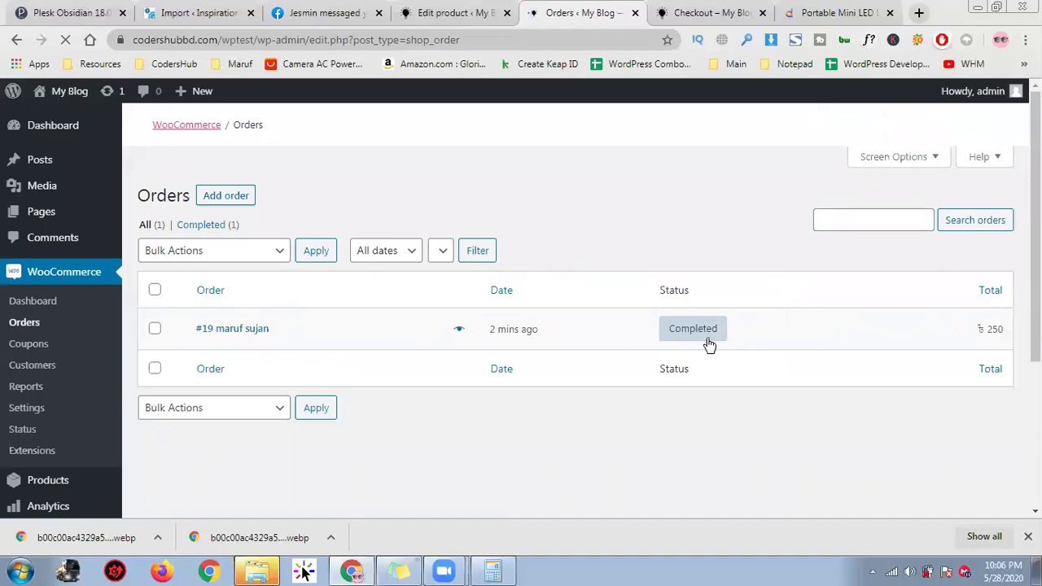
Step: Open the WooCommerce dashboard and look through the store setup tasks, from adding the first product to setting up payments
click(190, 125)
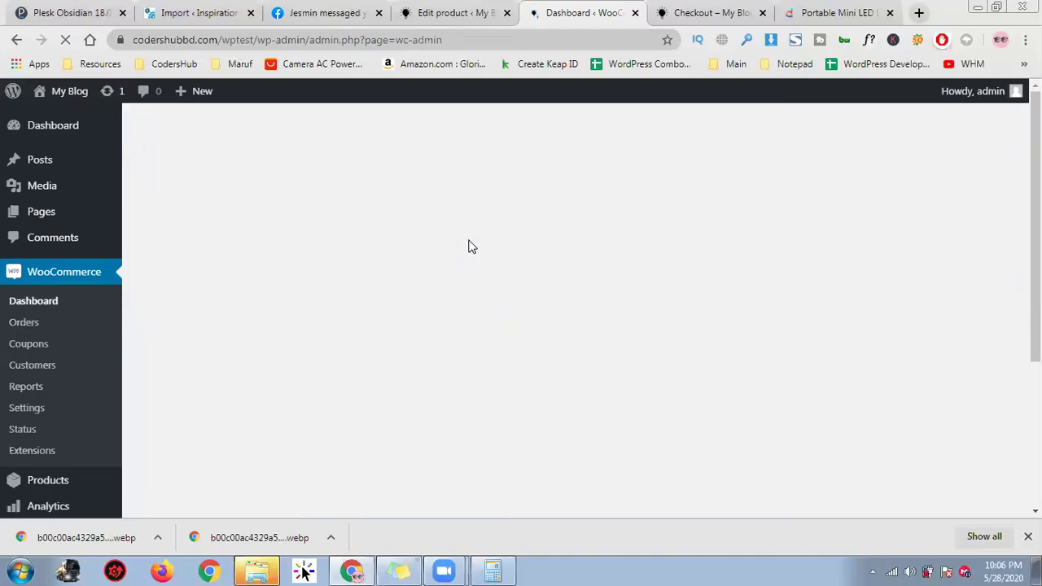
scroll(556, 377, down, 3)
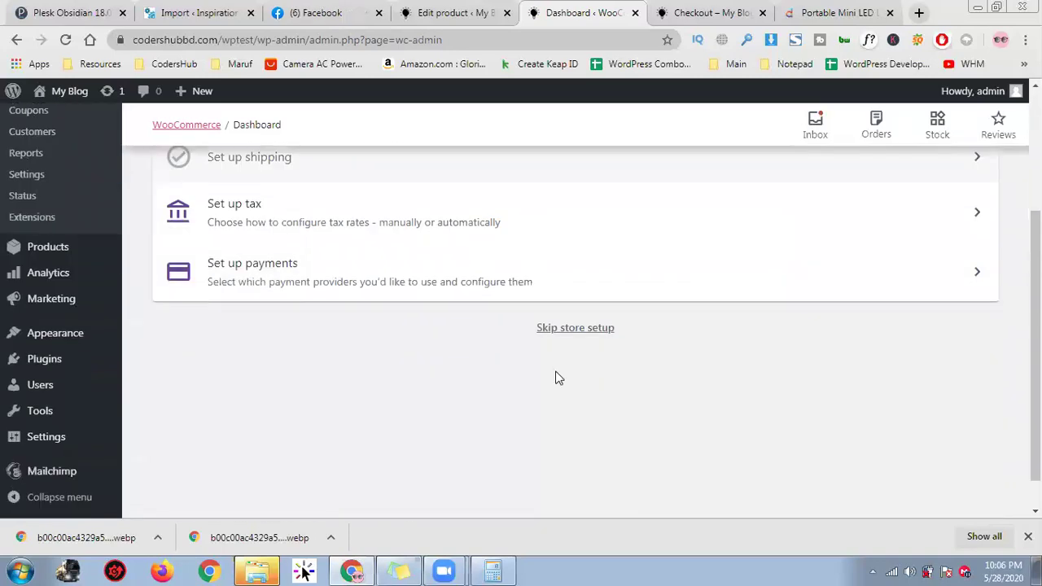
scroll(553, 337, up, 3)
scroll(530, 366, down, 3)
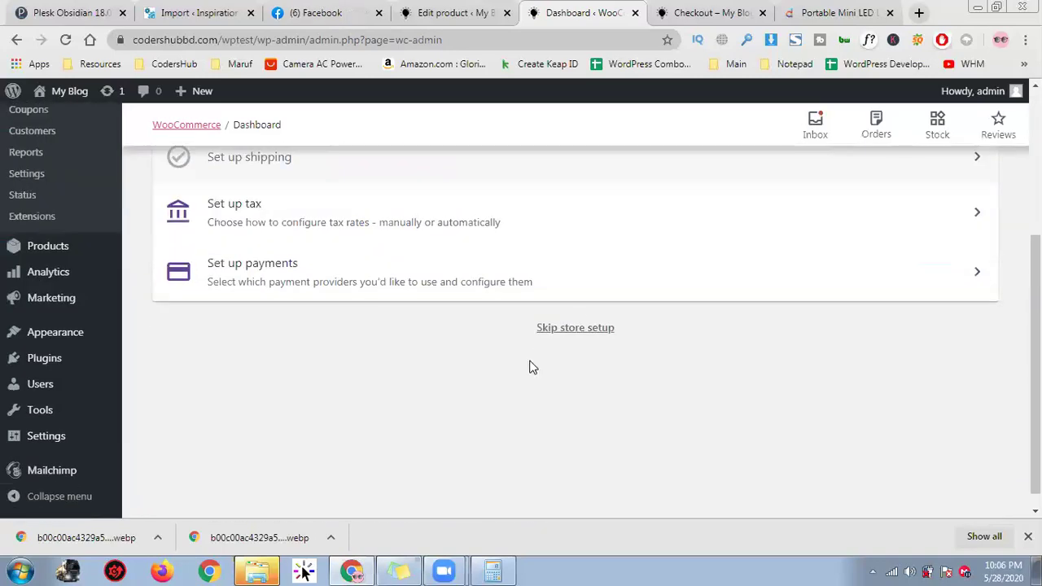
scroll(603, 334, up, 3)
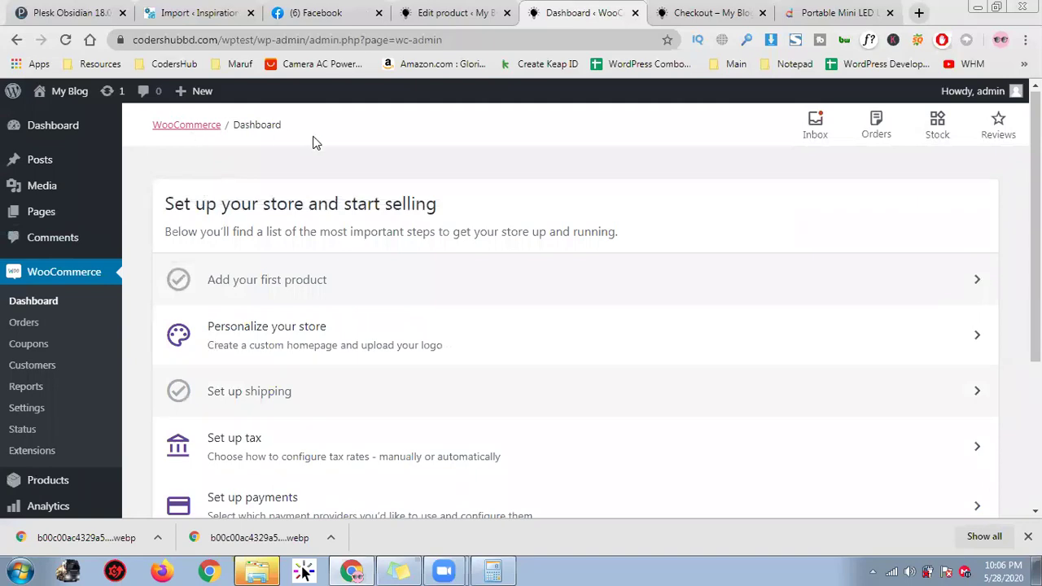
click(211, 128)
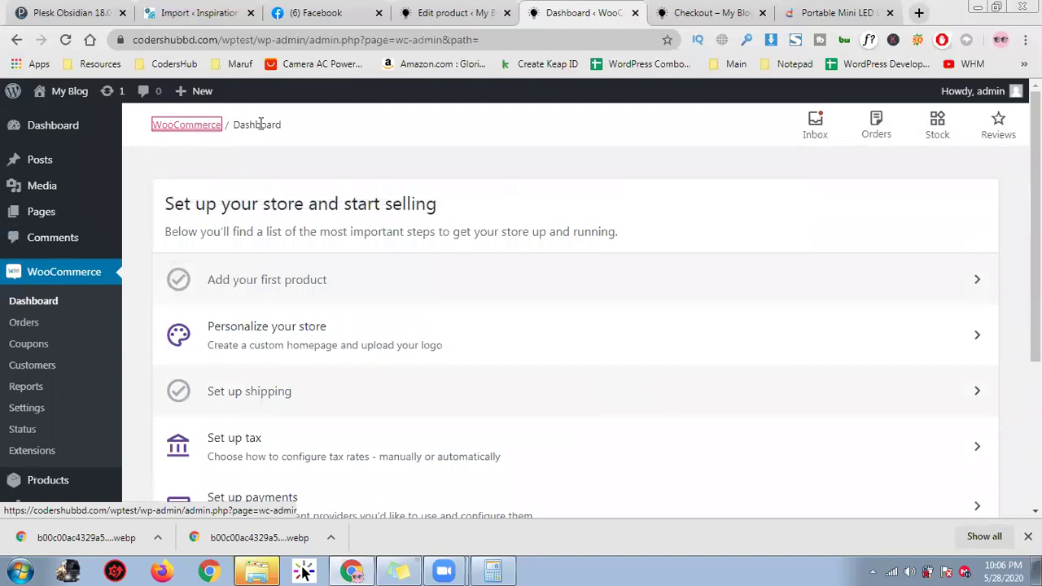
scroll(568, 452, down, 3)
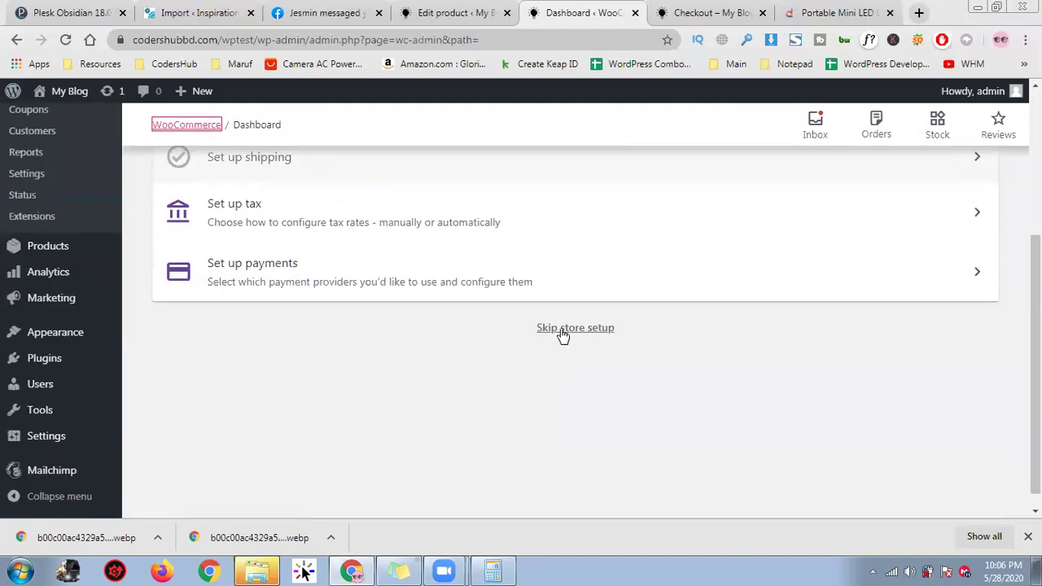
scroll(562, 326, up, 3)
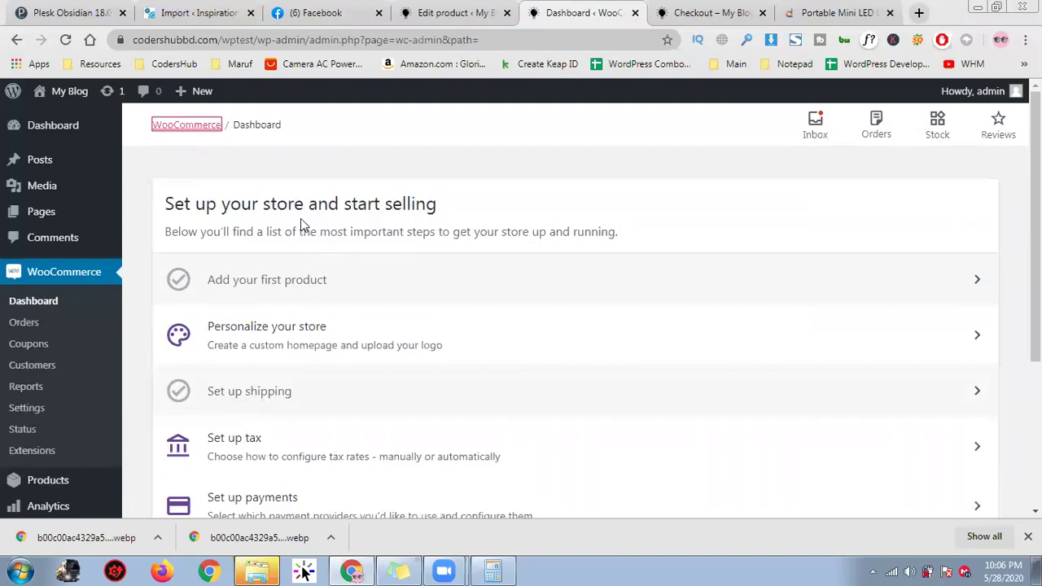
scroll(327, 284, down, 3)
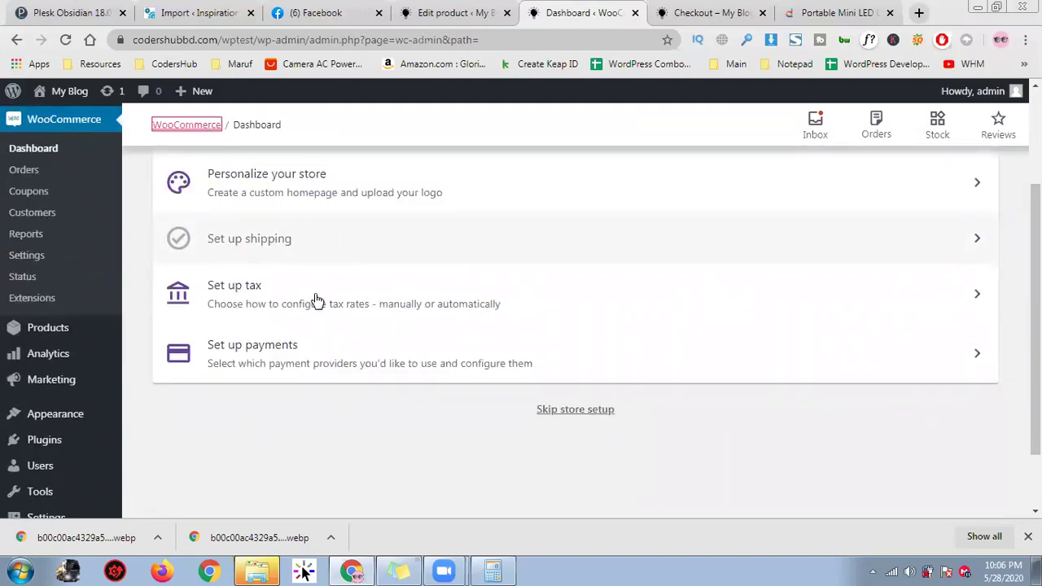
Step: Open the WooCommerce reports and examine the last 7 days of orders by date, including sales, items, refunds, shipping and coupon figures
click(24, 234)
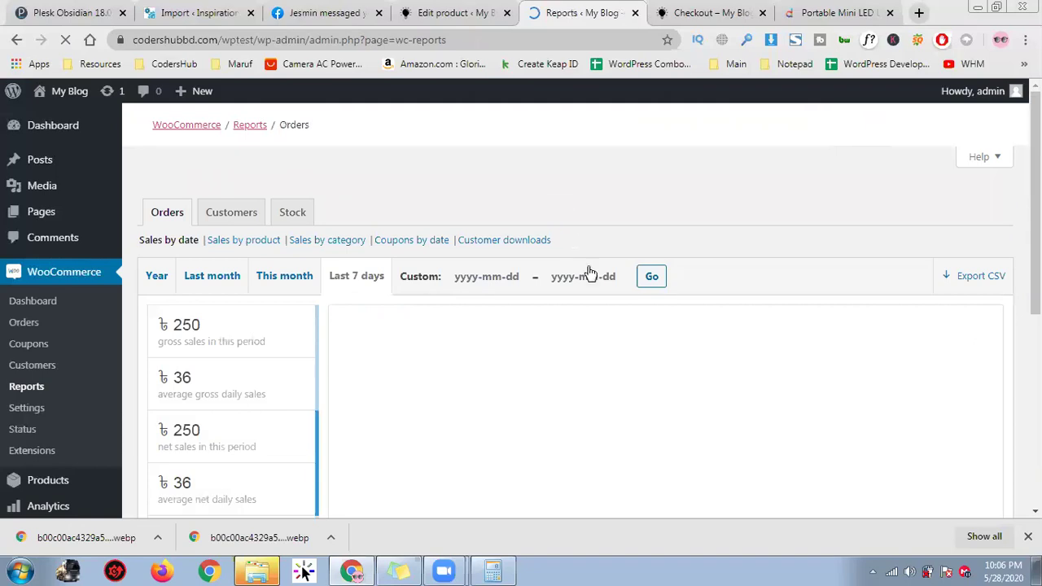
scroll(592, 275, down, 2)
scroll(407, 307, down, 5)
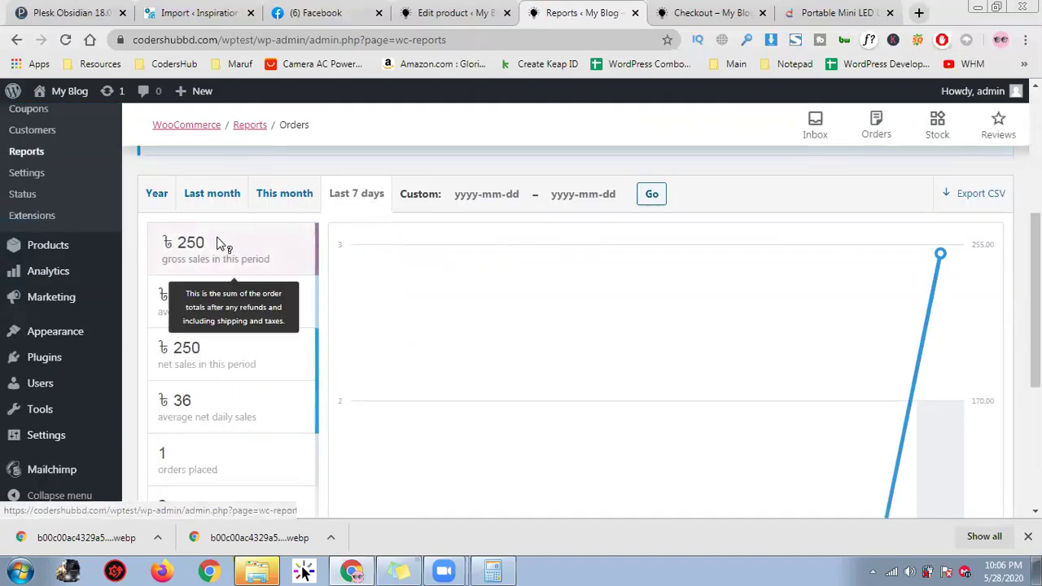
scroll(277, 241, down, 1)
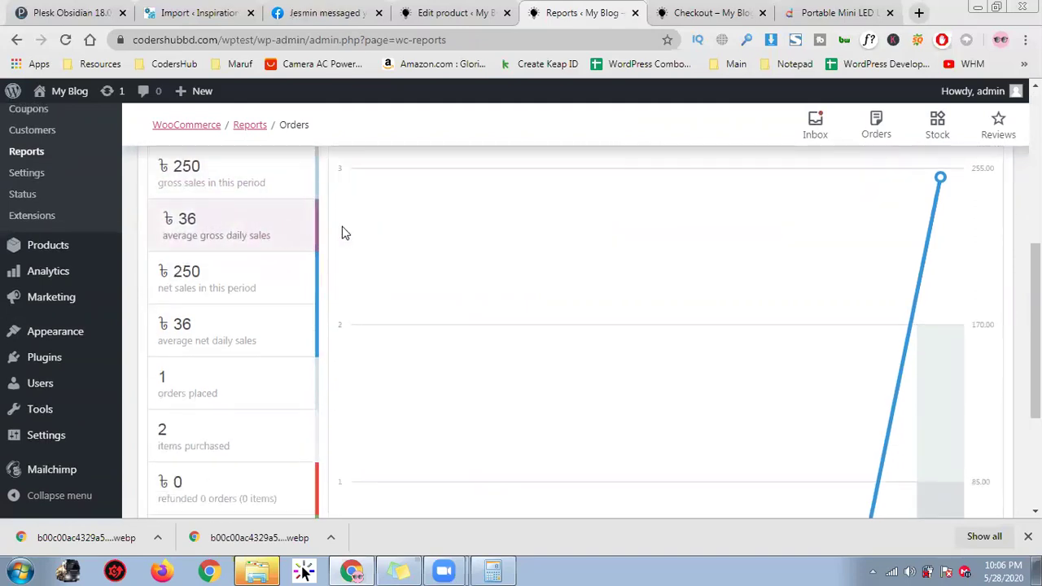
scroll(340, 240, up, 1)
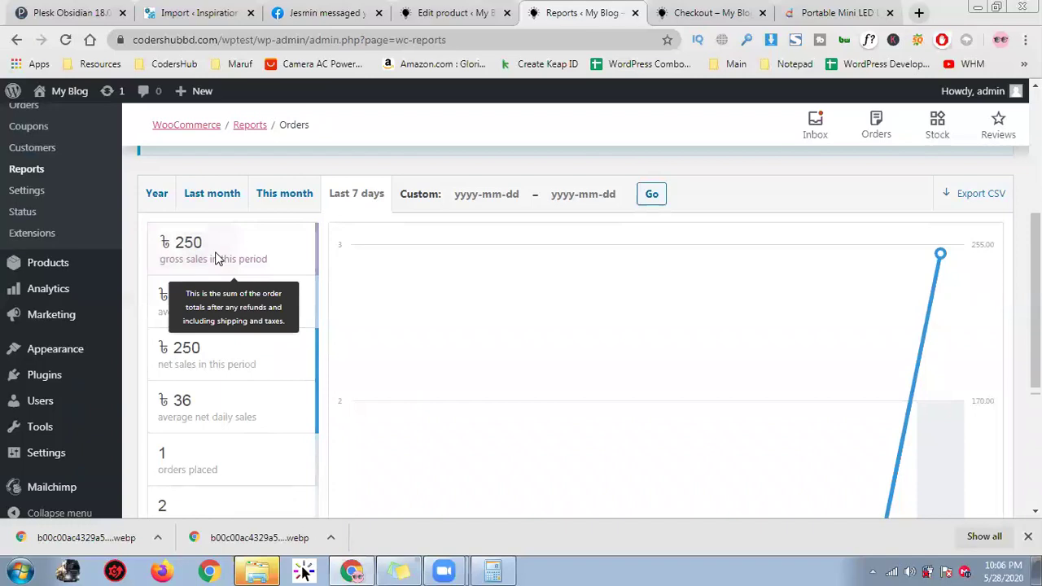
scroll(426, 320, down, 1)
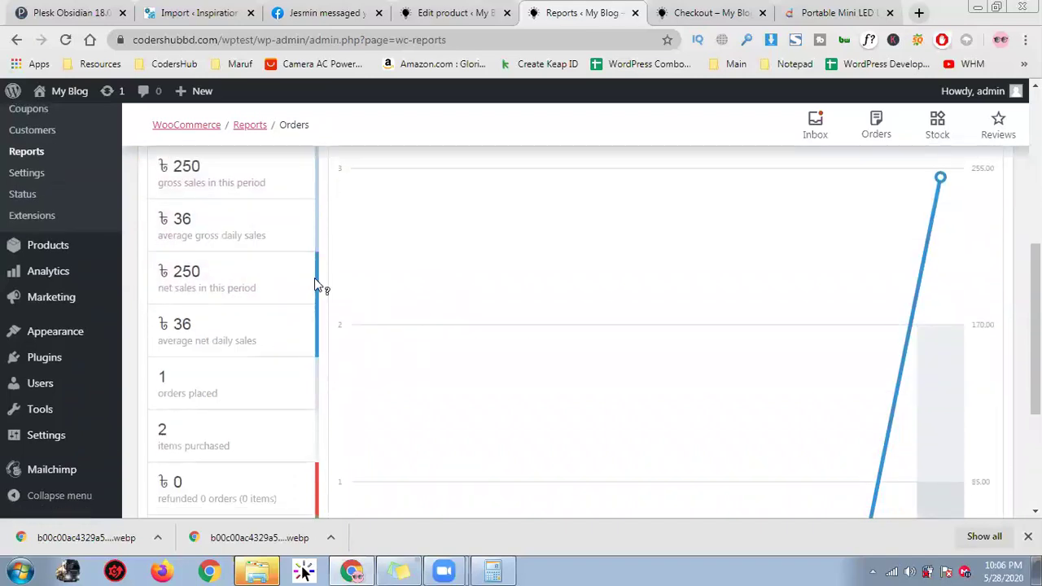
scroll(362, 321, down, 2)
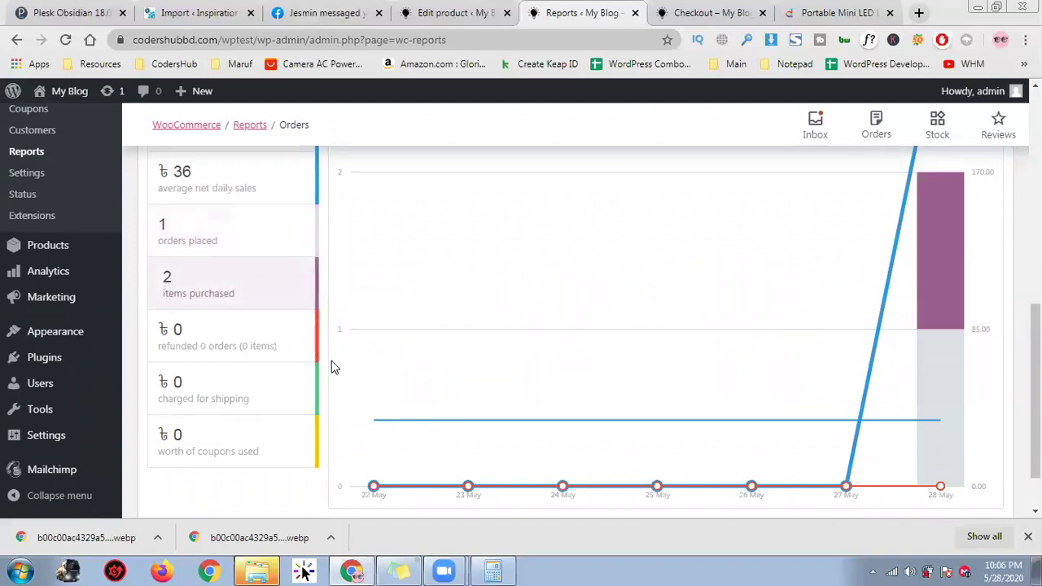
drag(167, 397, 262, 453)
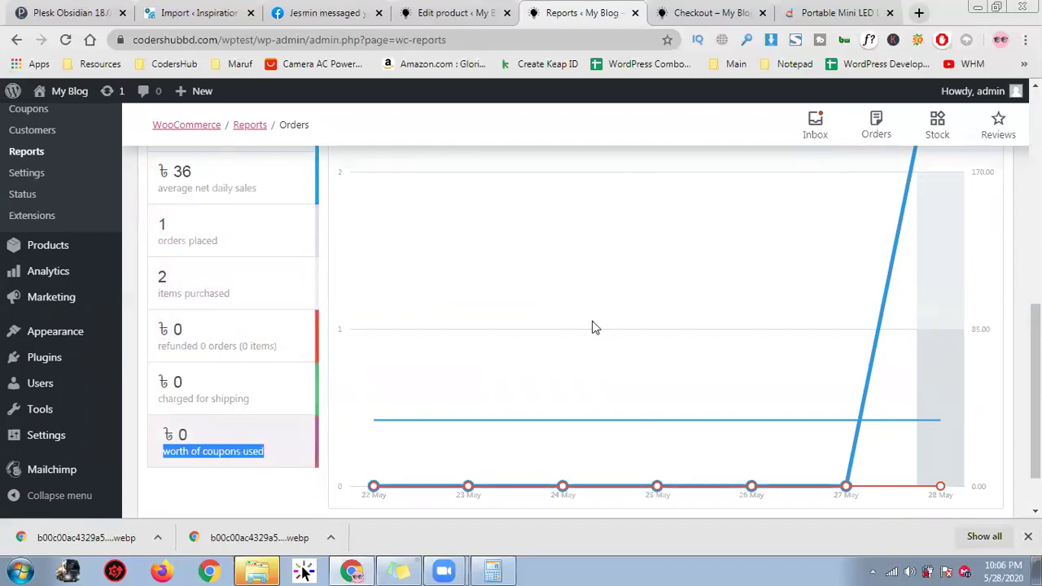
scroll(621, 318, down, 1)
scroll(695, 422, up, 4)
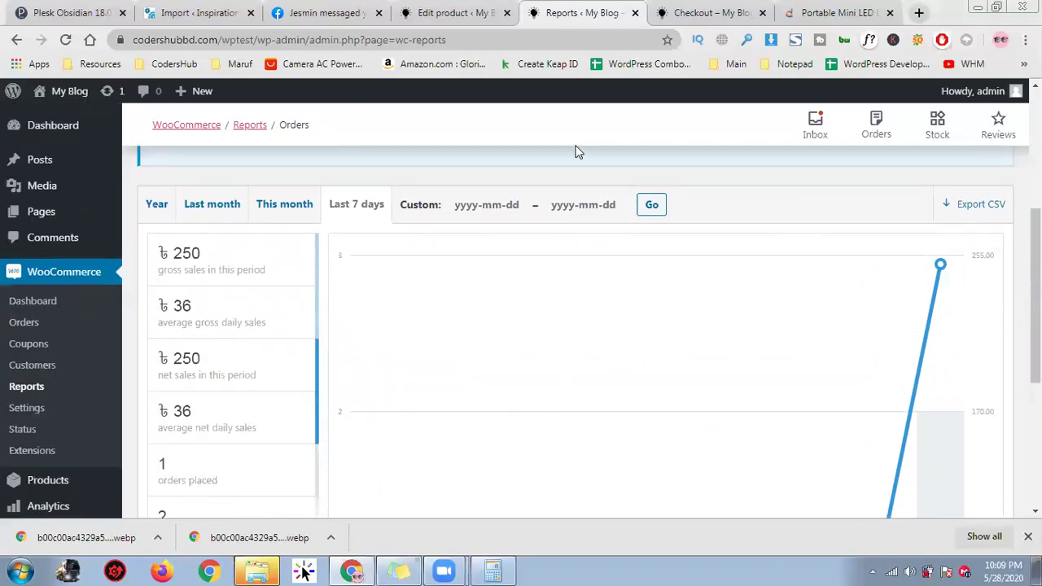
scroll(575, 153, up, 4)
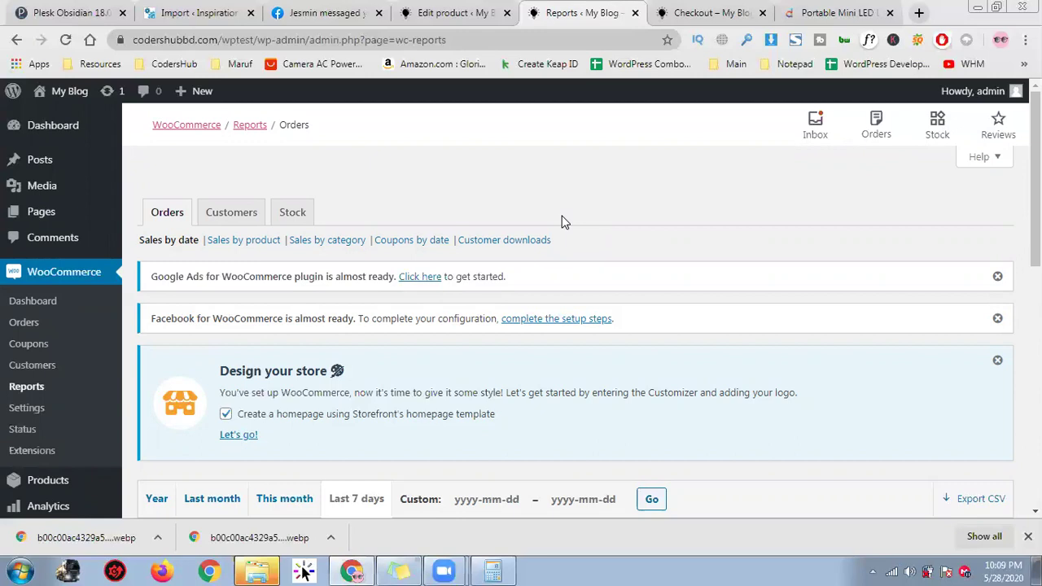
scroll(647, 214, down, 2)
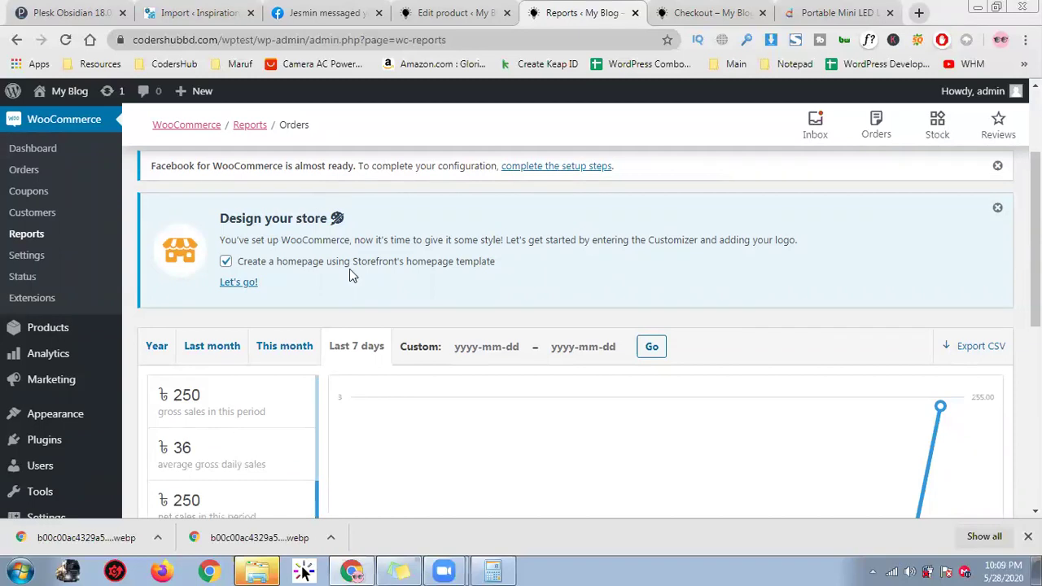
scroll(724, 191, up, 3)
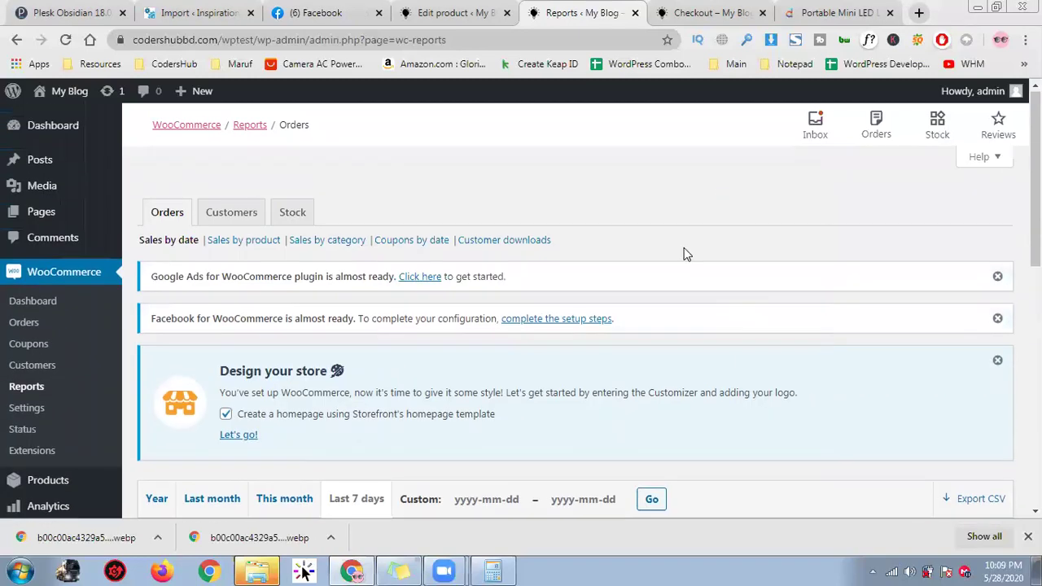